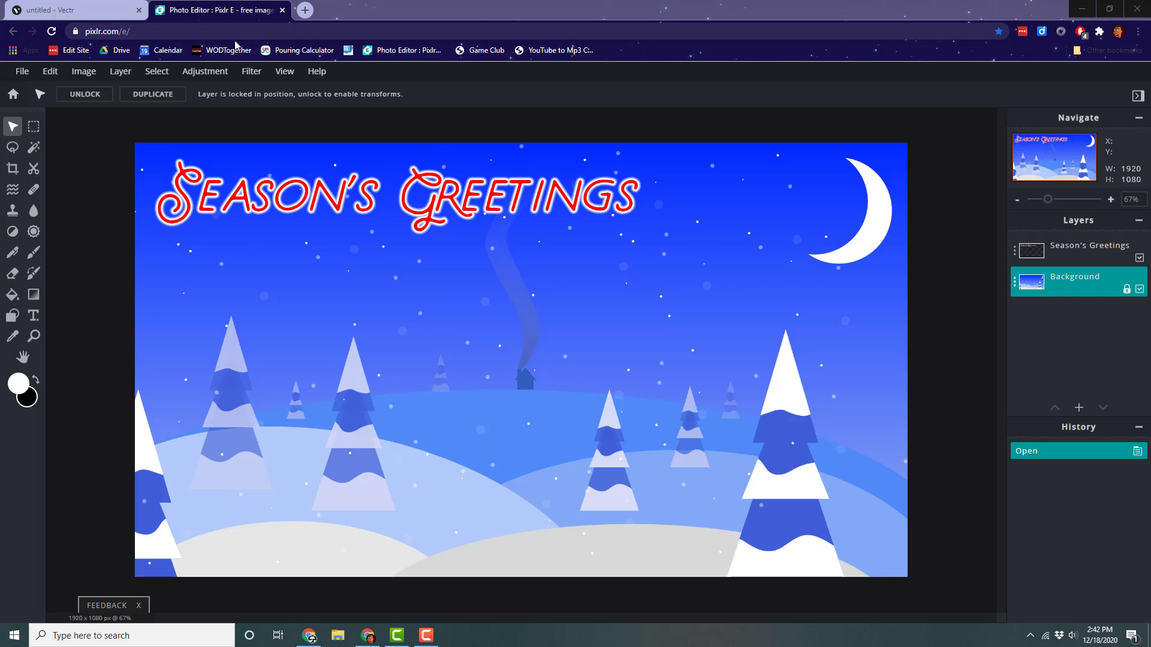
left_click(93, 8)
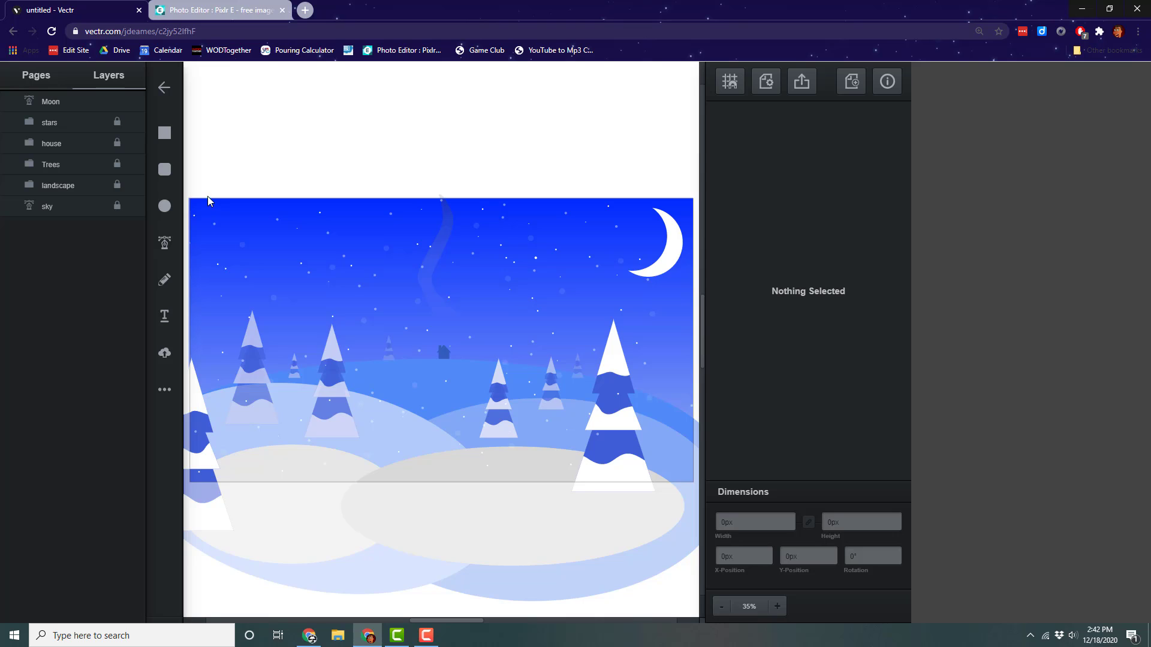
left_click(222, 15)
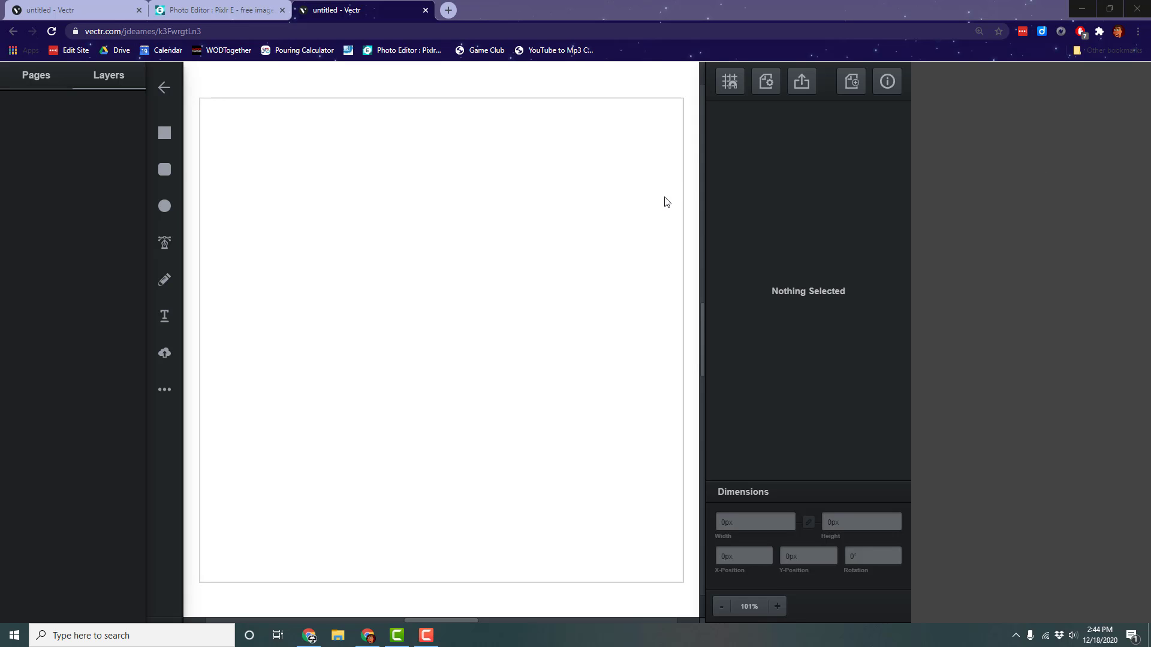
- Set the page size to 1920 px wide and 1080 px high, with the width-to-height link turned off
left_click(34, 78)
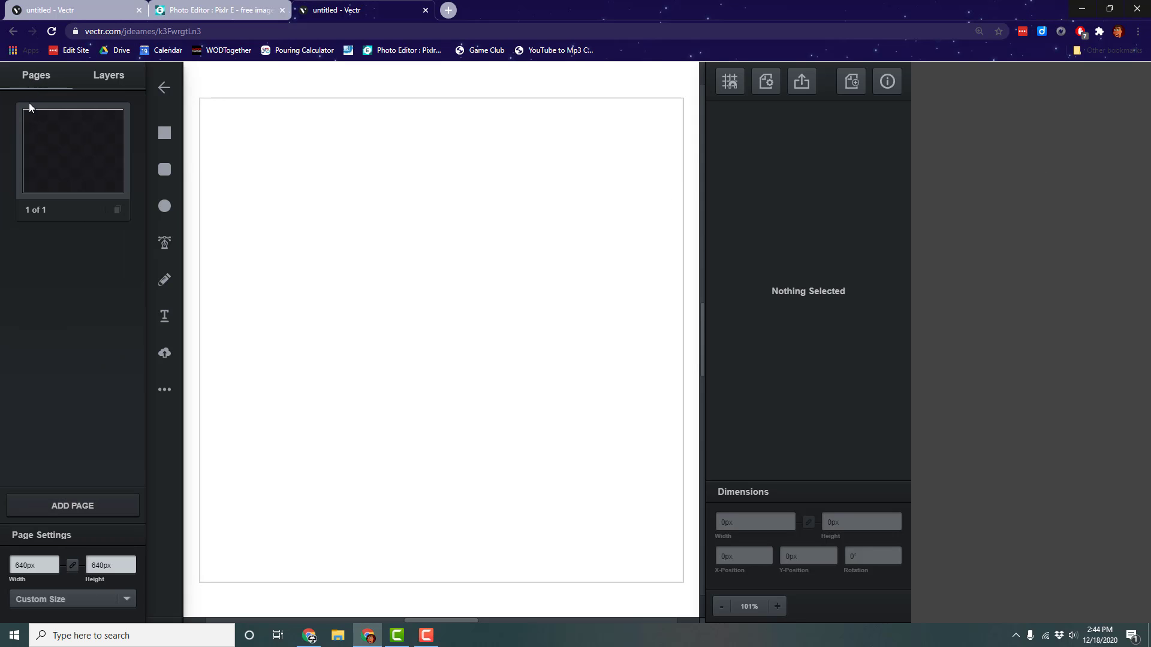
left_click_drag(43, 565, 2, 574)
type("1920")
key("Tab")
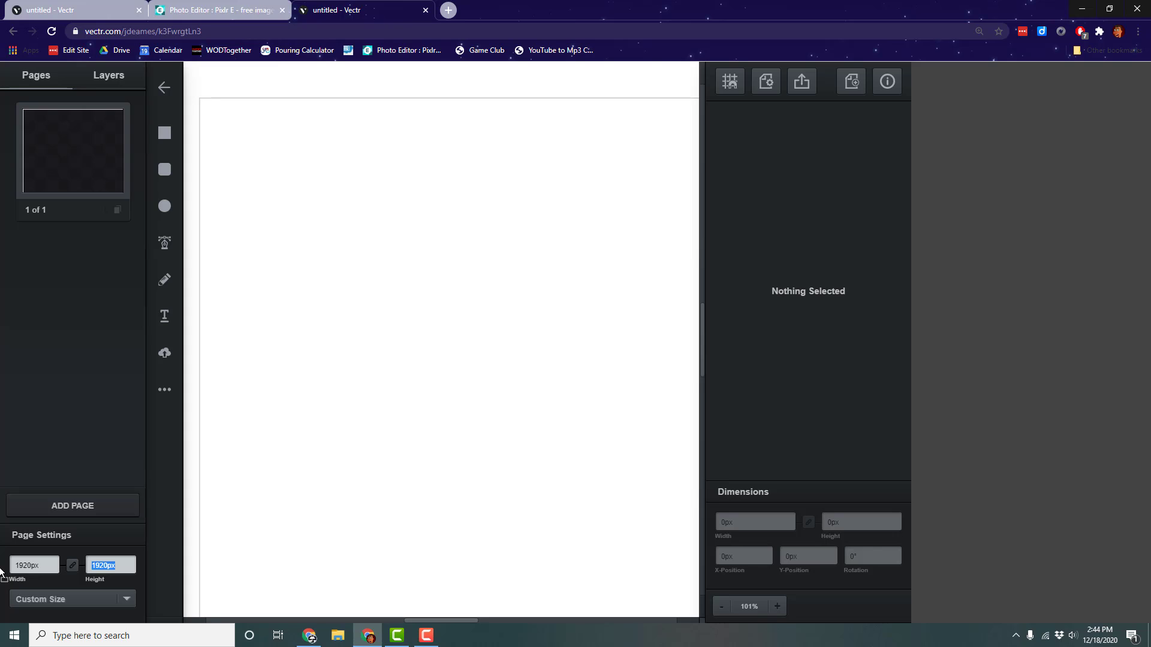
left_click(71, 562)
double_click(110, 569)
left_click_drag(104, 566, 70, 569)
type("1080")
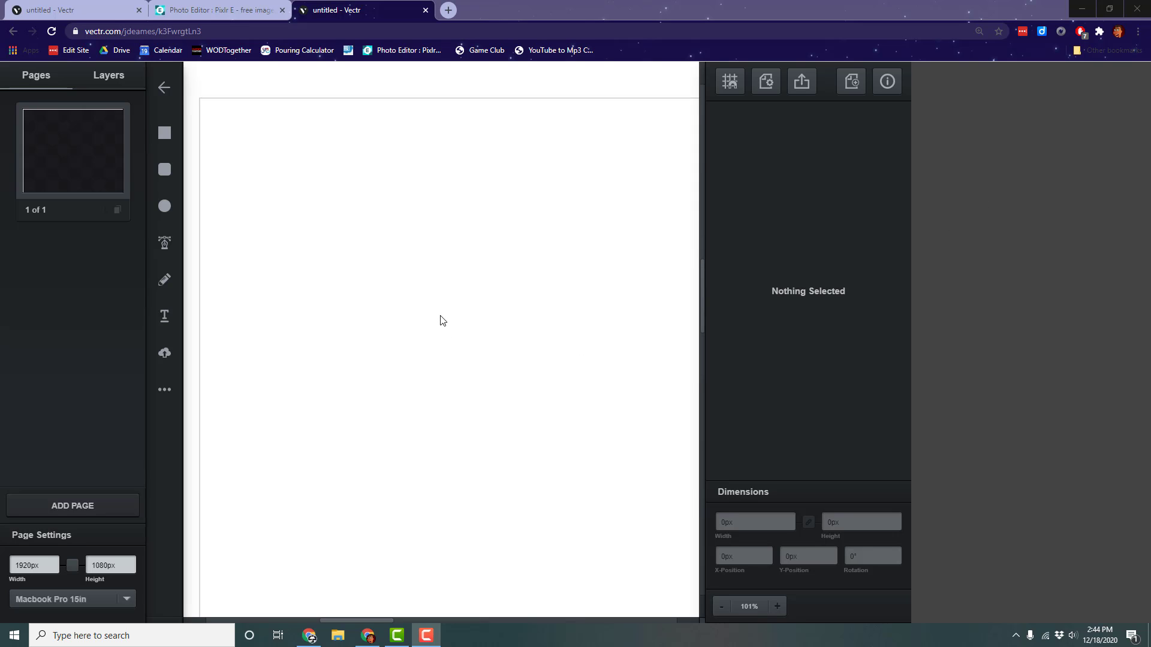
- Draw a rectangle about 1920 × 1096 px covering the whole page, starting at its upper-left corner
left_click(720, 607)
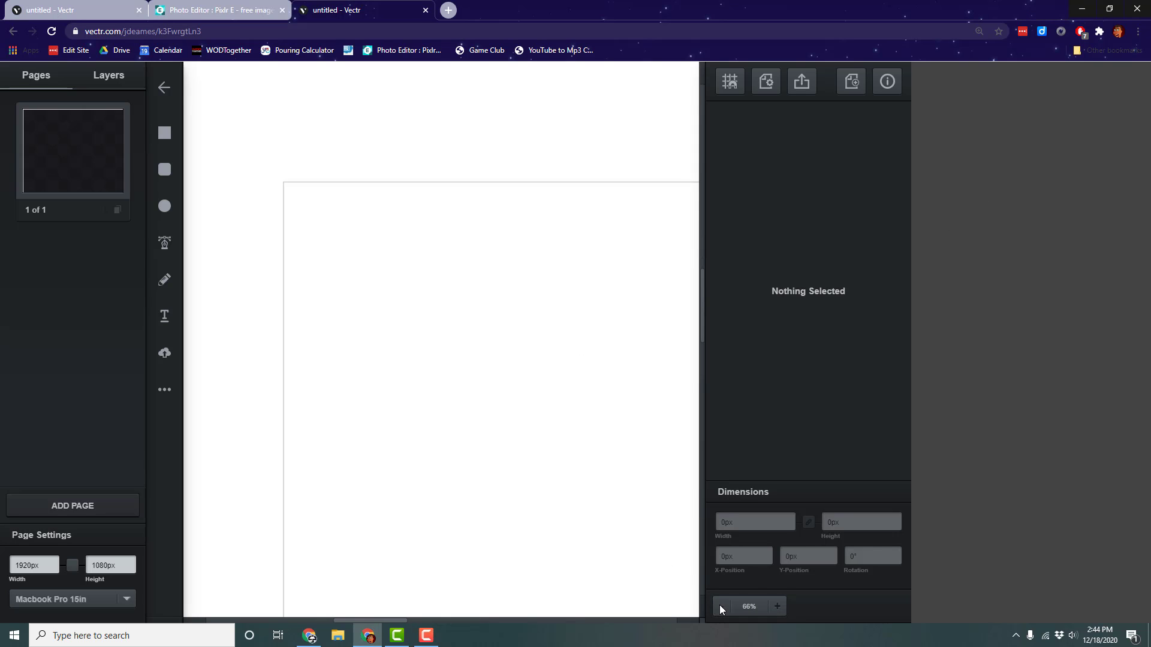
left_click(720, 607)
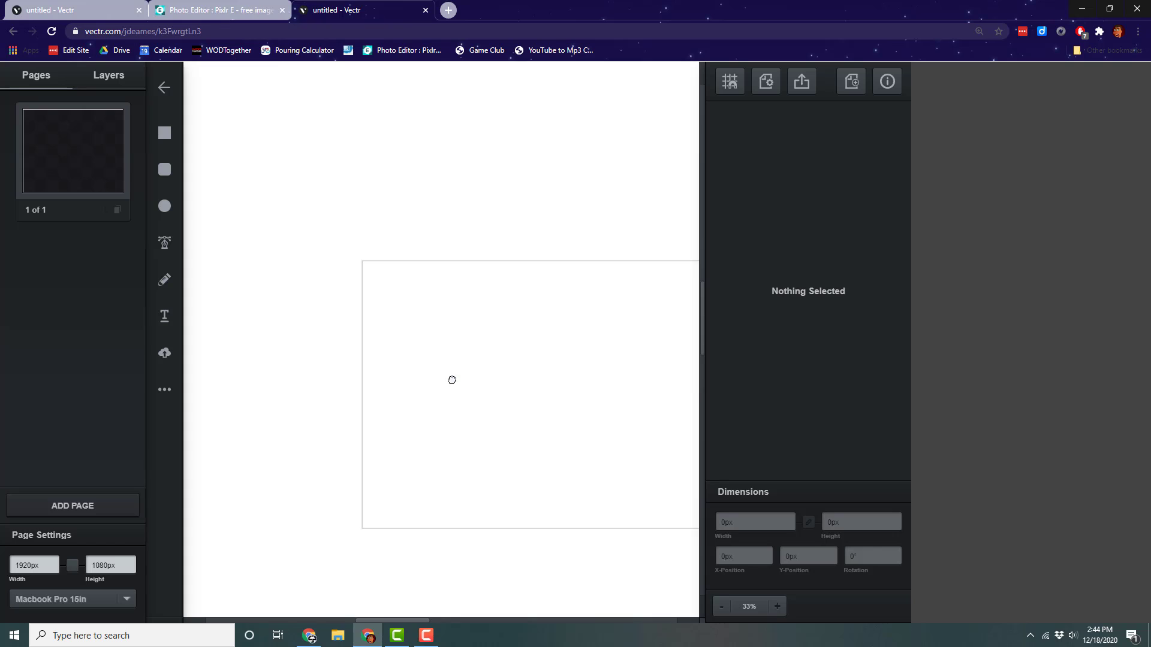
left_click_drag(452, 380, 282, 358)
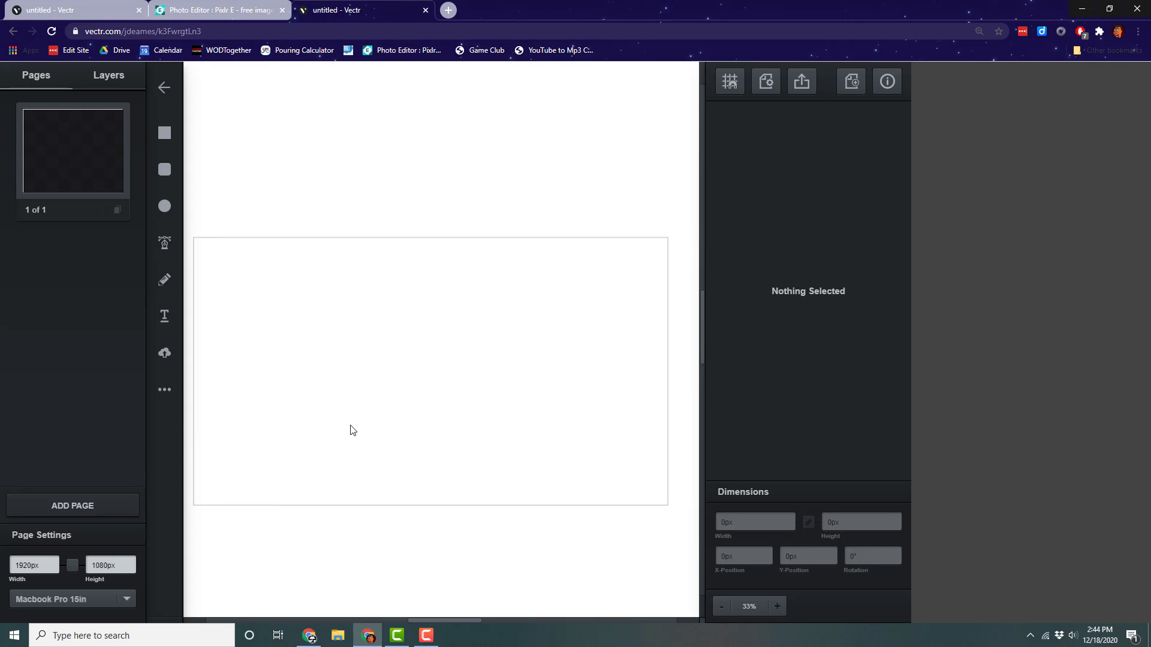
left_click(95, 77)
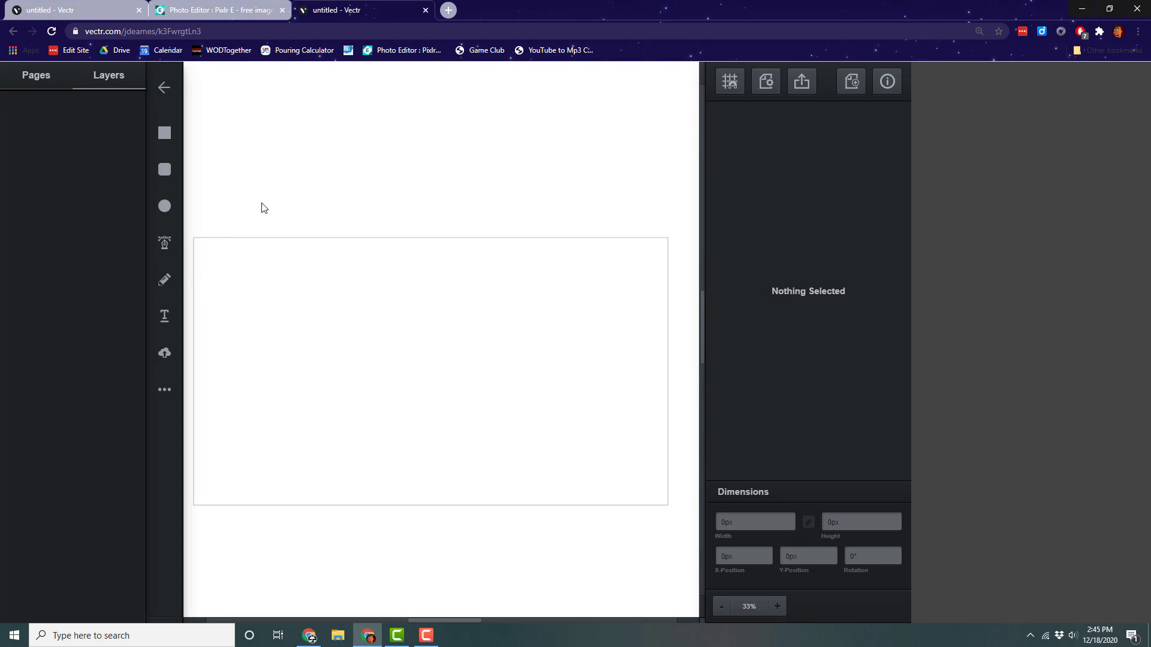
left_click(177, 137)
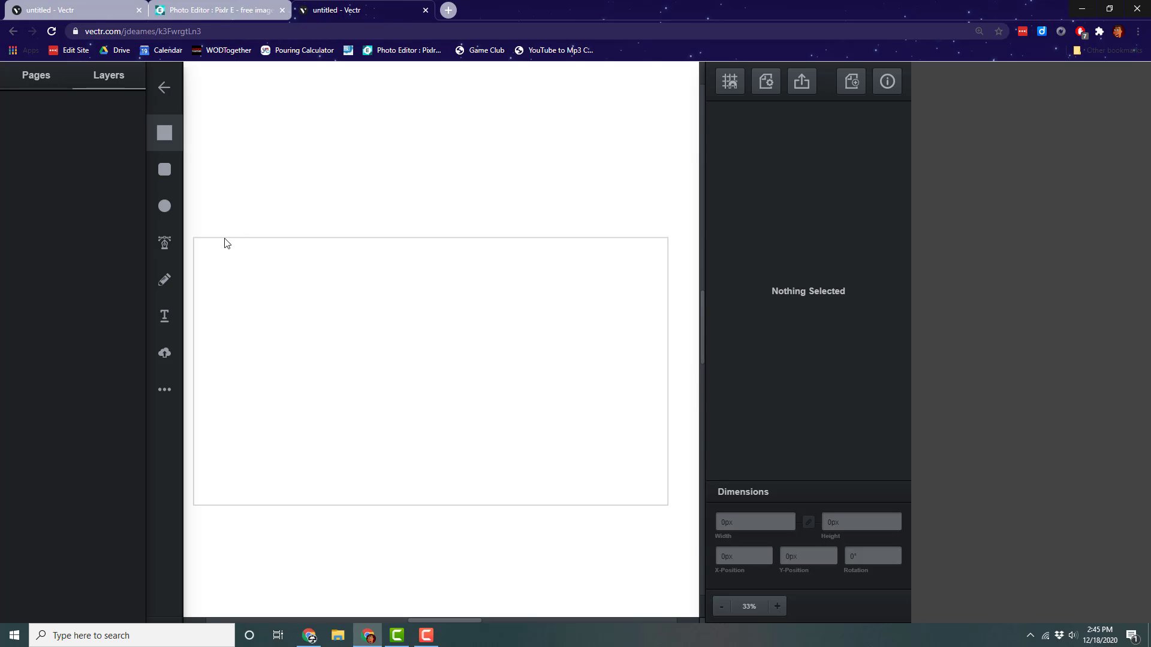
left_click(197, 240)
left_click_drag(196, 240, 668, 509)
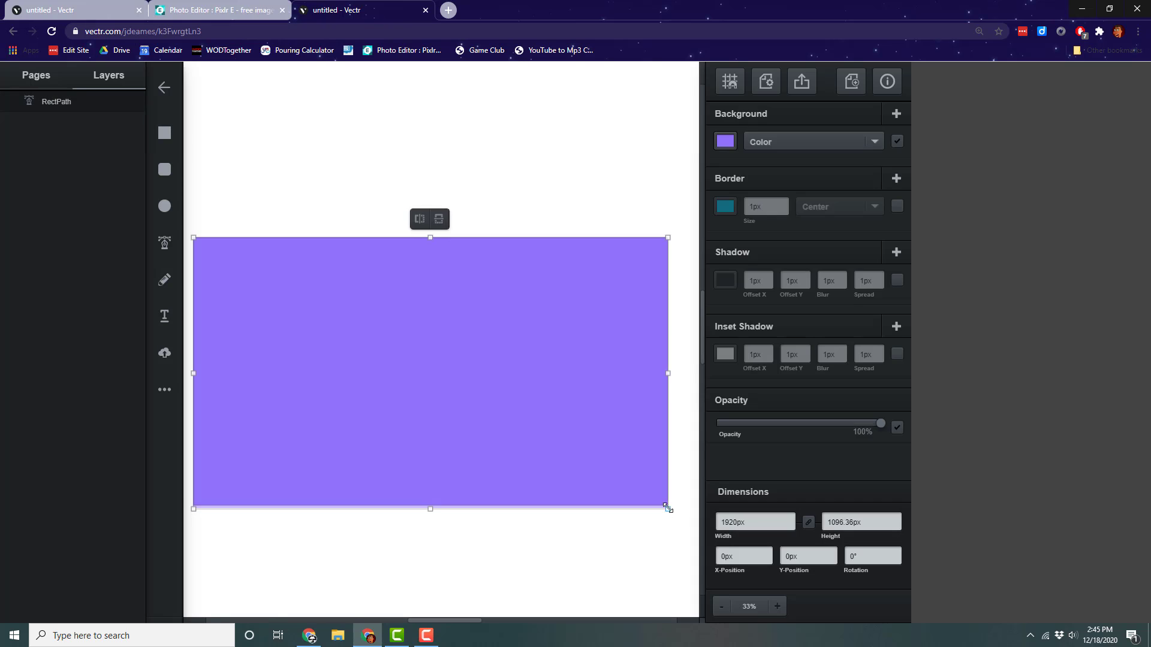
- Change the rectangle's fill to a linear gradient and set its upper colour stop to bright blue #3059ff
left_click(756, 145)
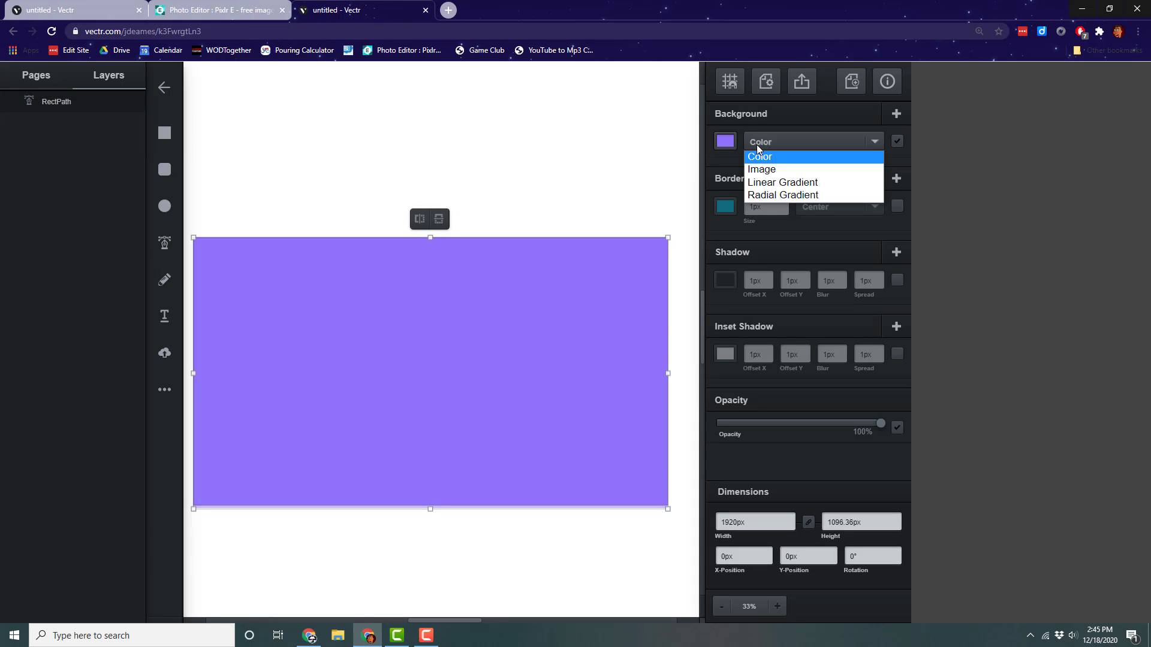
left_click(757, 184)
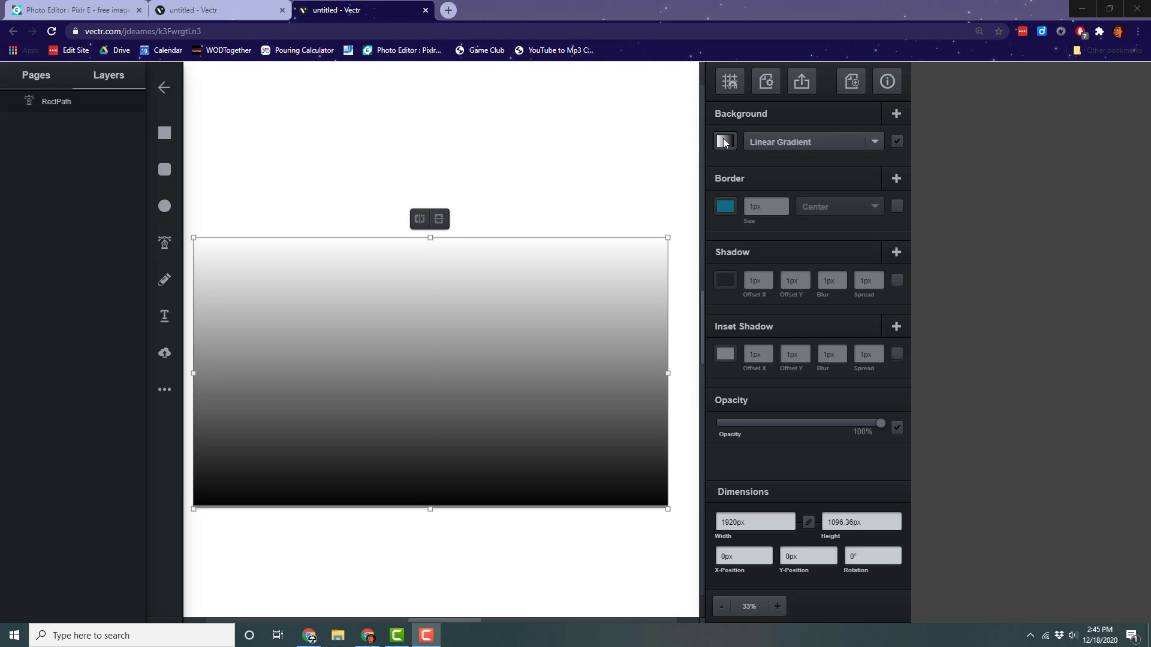
left_click(724, 142)
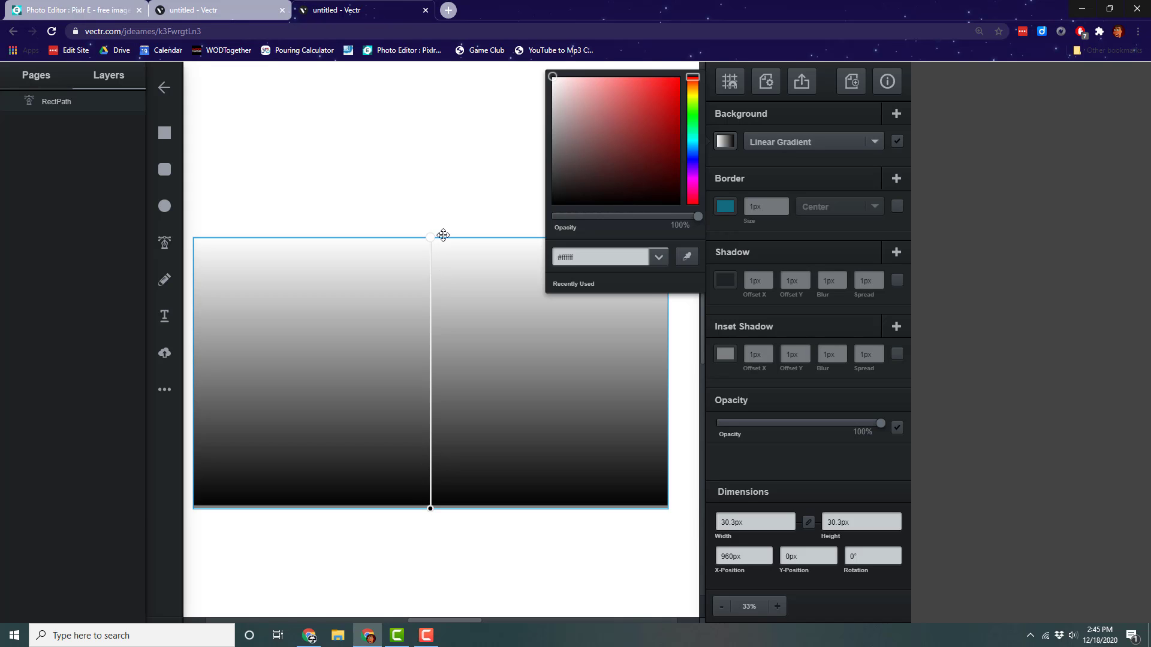
left_click(691, 157)
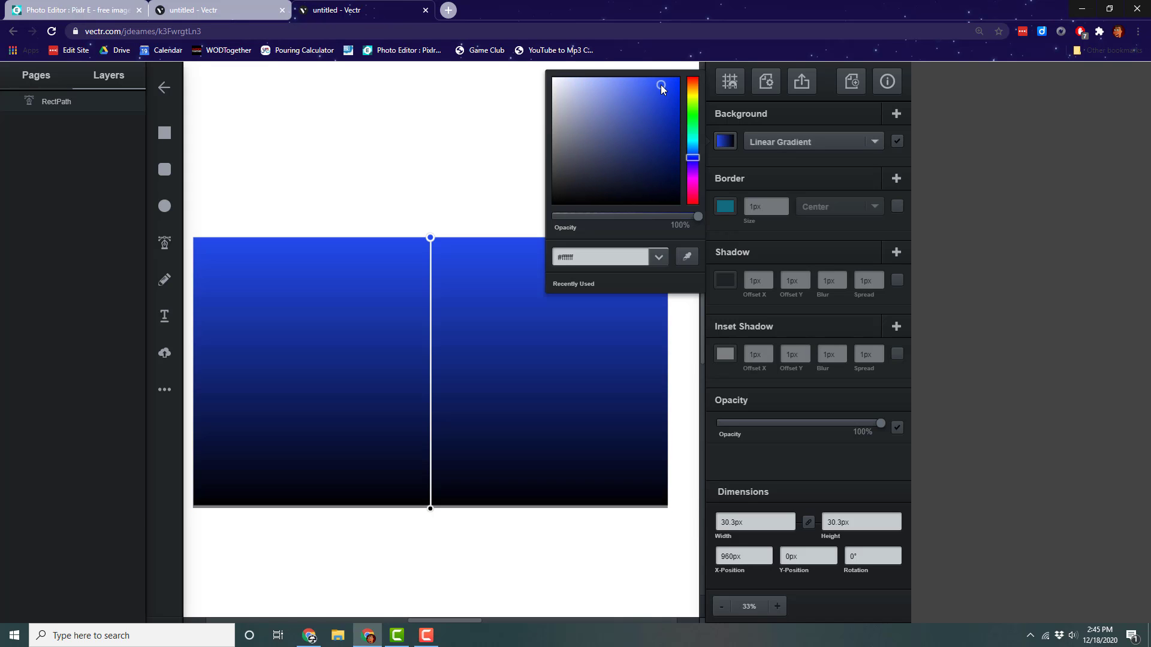
left_click_drag(661, 84, 656, 76)
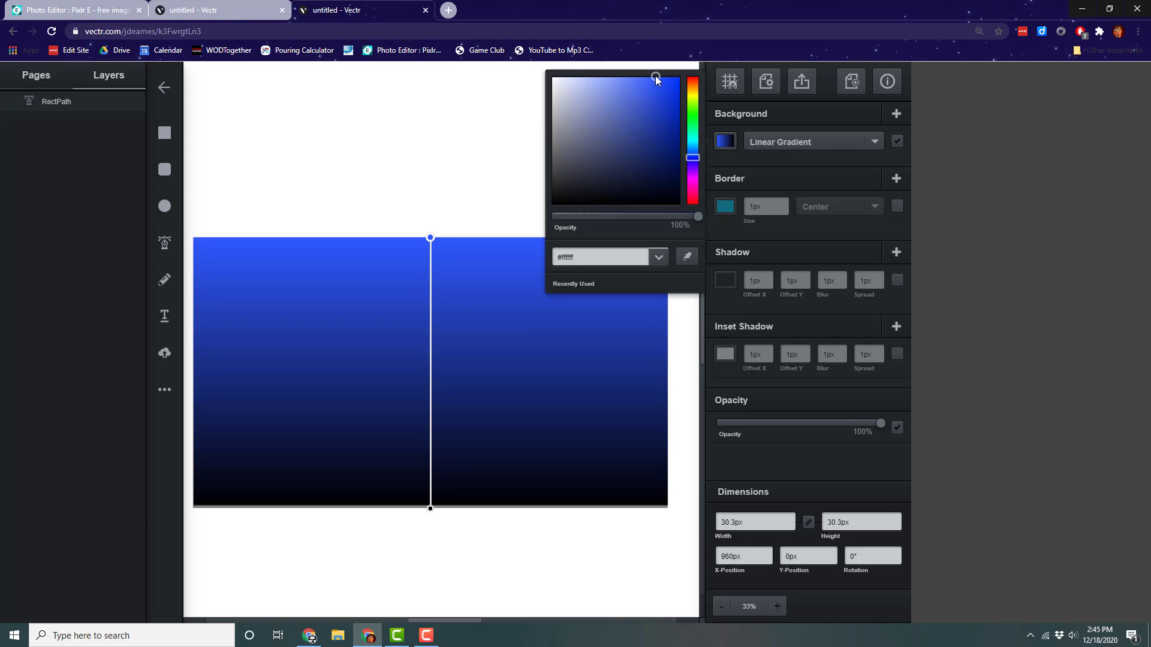
- Set the gradient's lower colour stop to teal blue #2085a4 and deepen the upper stop to a more saturated, darker blue
left_click(430, 509)
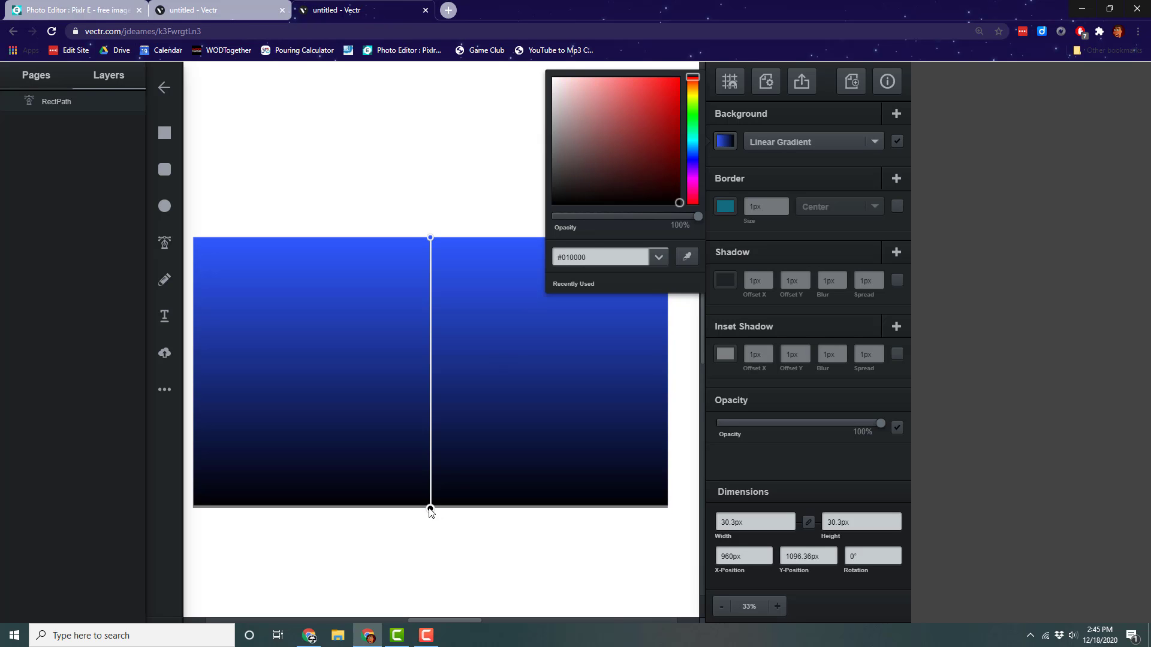
left_click(693, 157)
left_click_drag(645, 91, 656, 128)
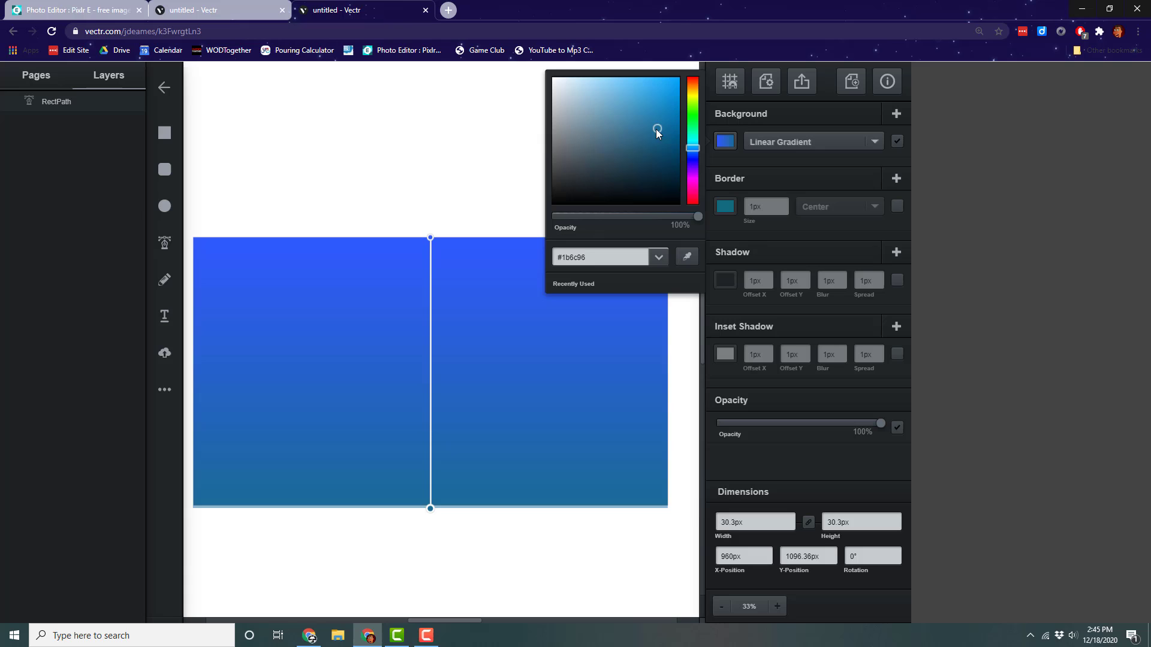
left_click(431, 238)
left_click_drag(660, 80, 676, 91)
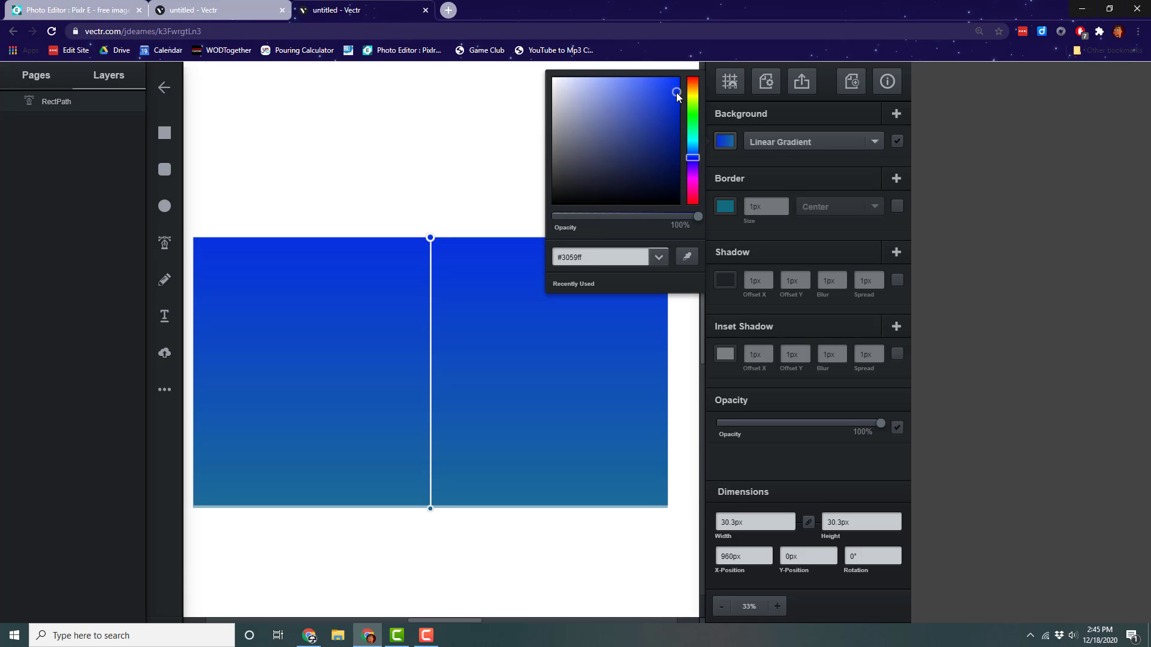
left_click(430, 508)
left_click_drag(655, 129, 692, 150)
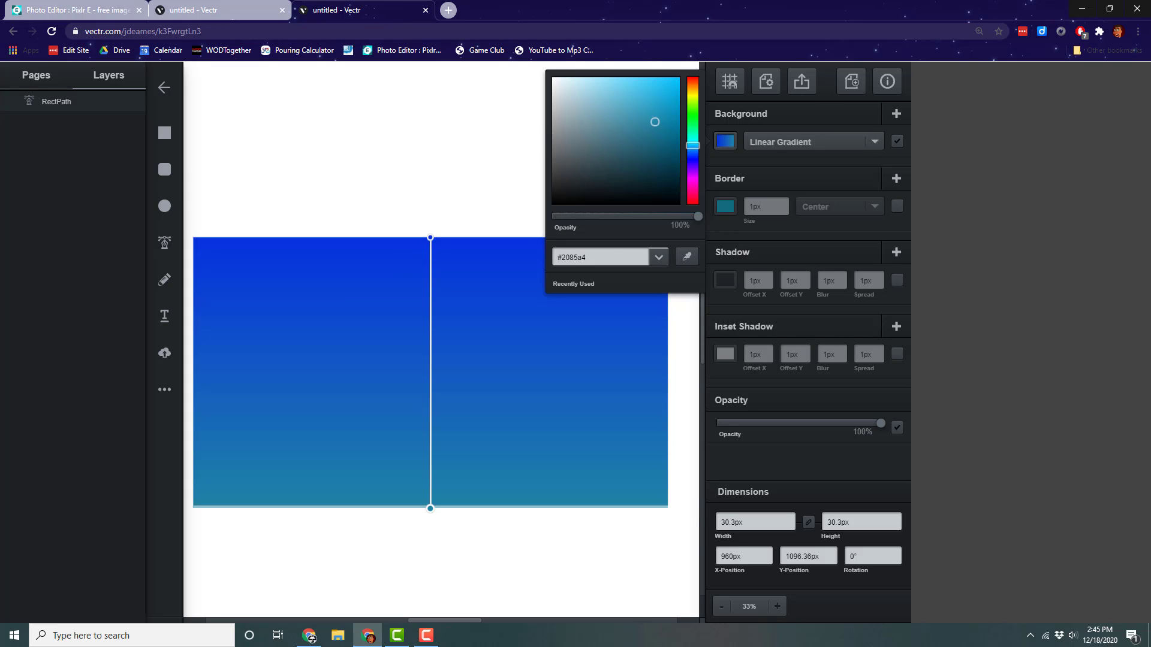
key("F9")
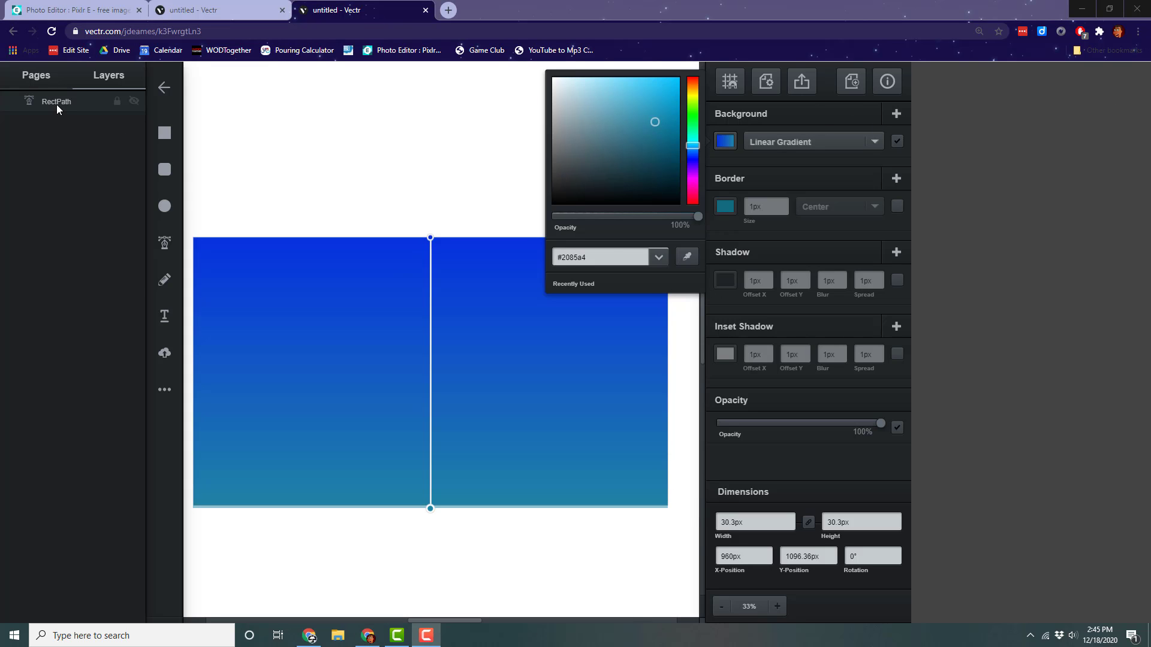
- Rename the rectangle's layer as Sky
double_click(56, 102)
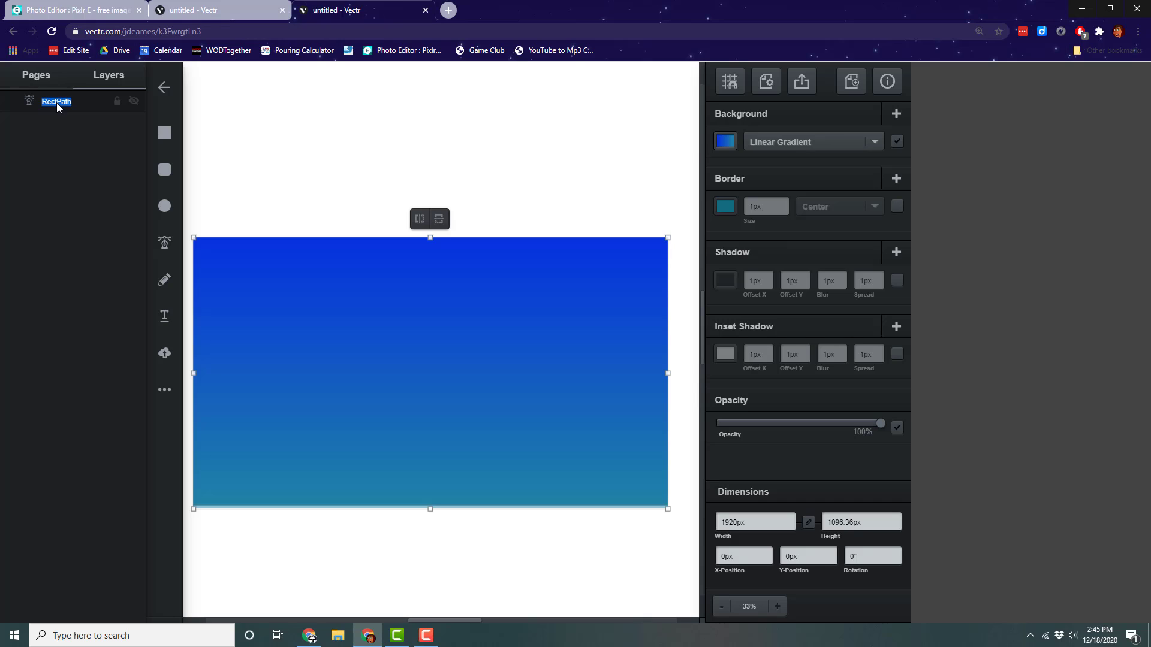
type("Sky")
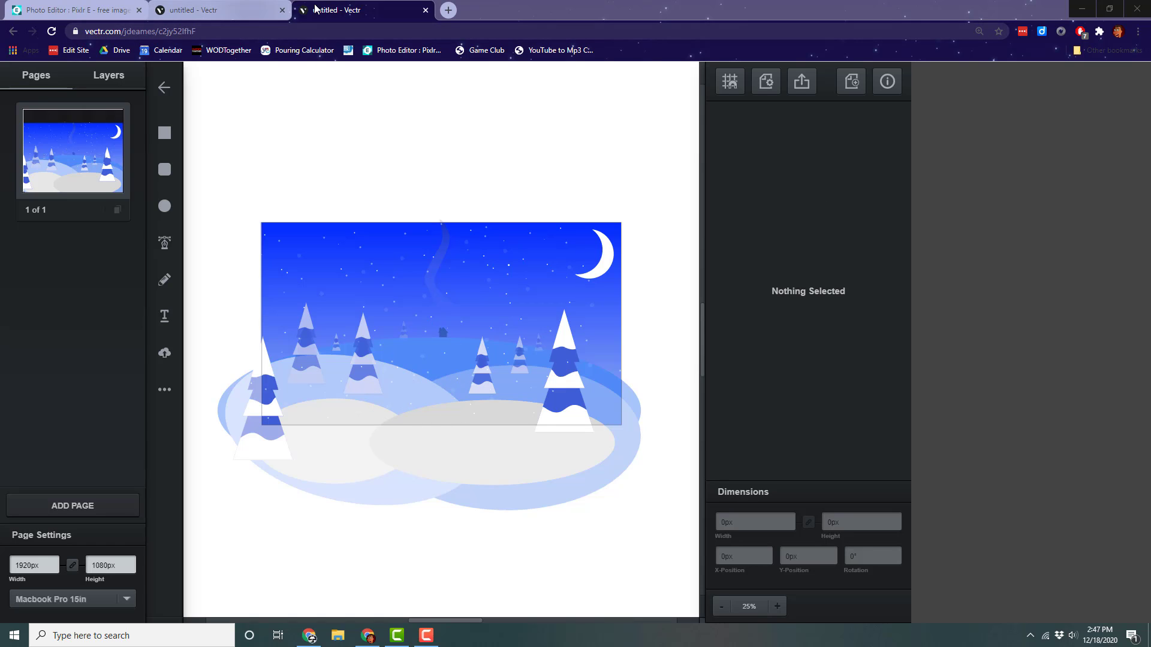
- Draw an ellipse about 1248 × 564 px overlapping the page's lower-left corner as a snow hill and fill it white #ffffff
left_click(268, 12)
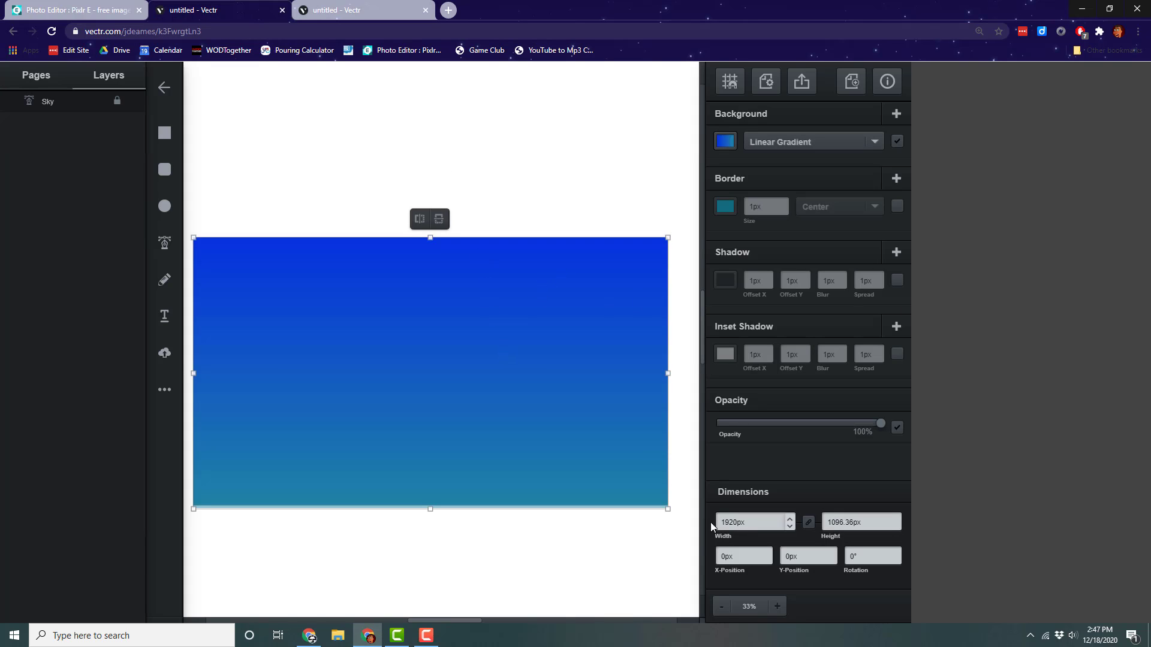
left_click(722, 607)
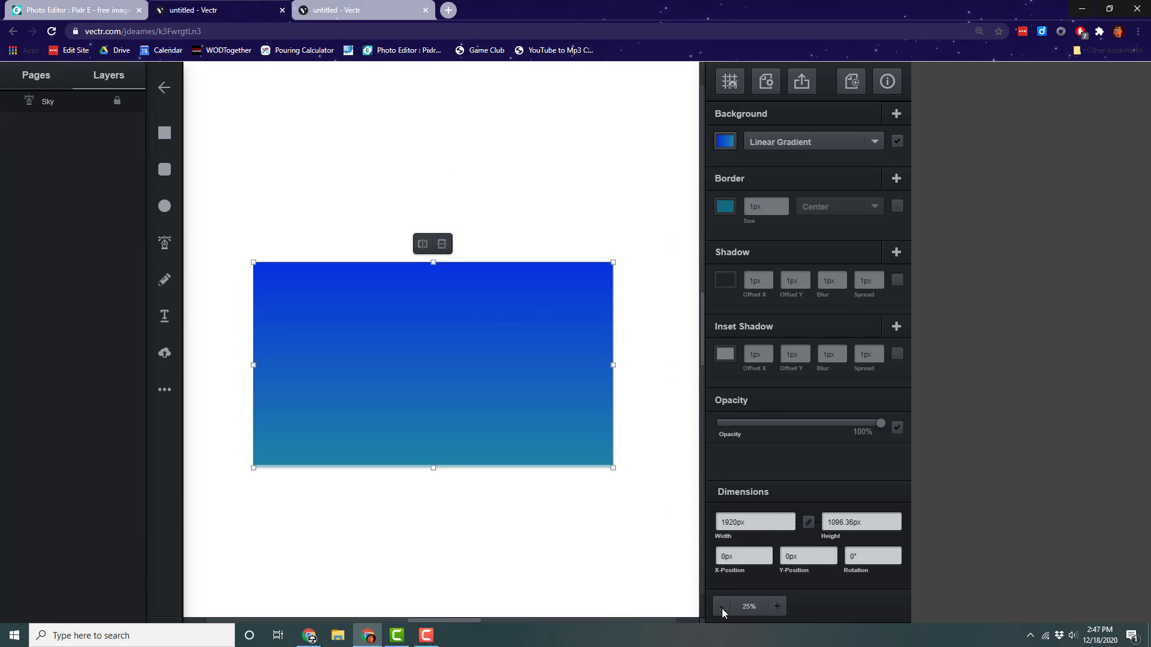
left_click(164, 206)
left_click(229, 392)
left_click_drag(228, 391, 463, 501)
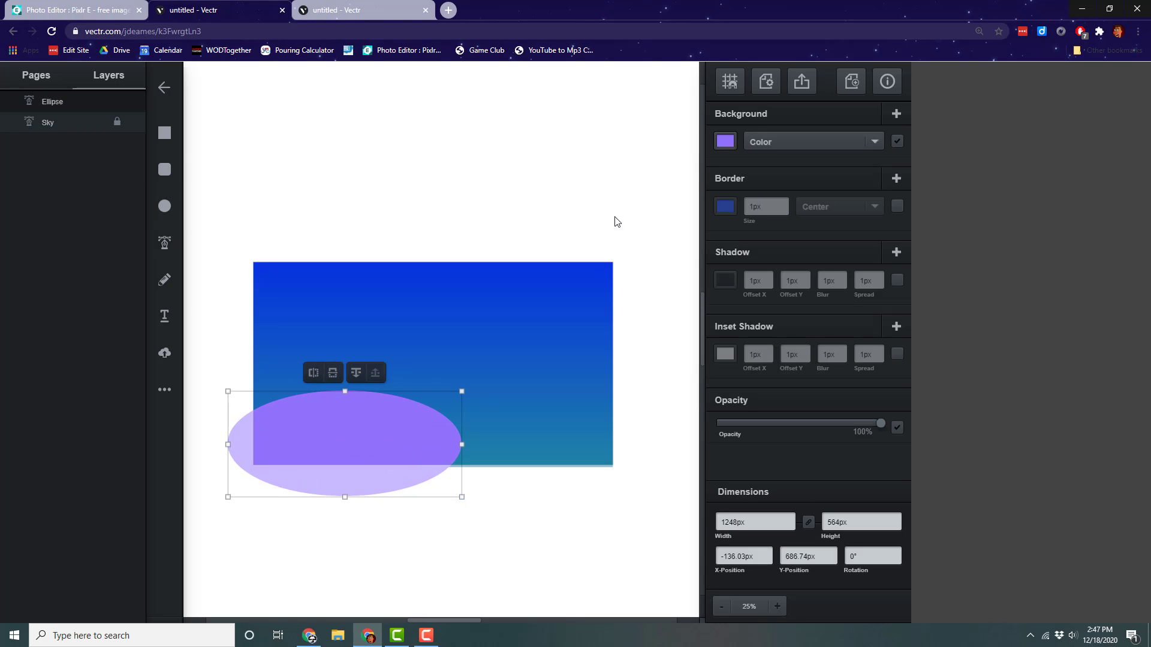
left_click(726, 142)
mouse_move(573, 120)
left_mouse_down()
mouse_move(578, 92)
mouse_move(524, 75)
left_mouse_up()
left_click(463, 502)
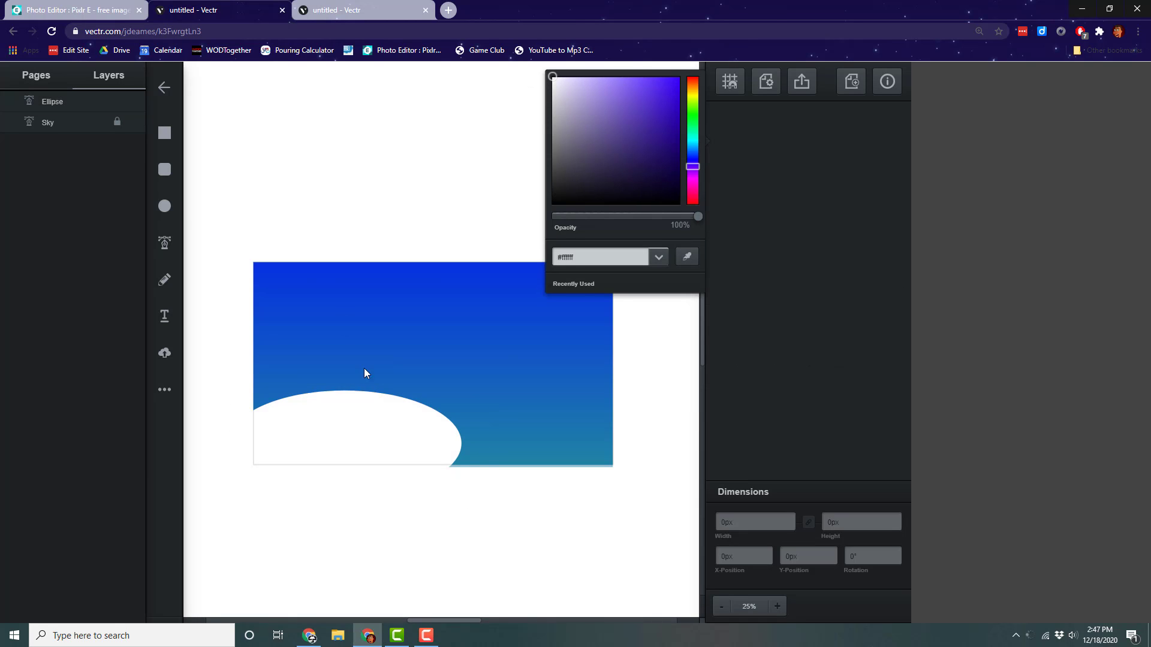
- Draw a second ellipse about 1312 × 500 px overlapping the page's lower-right corner and fill it light grey #d8d7da
left_click(165, 206)
left_click_drag(656, 408, 411, 506)
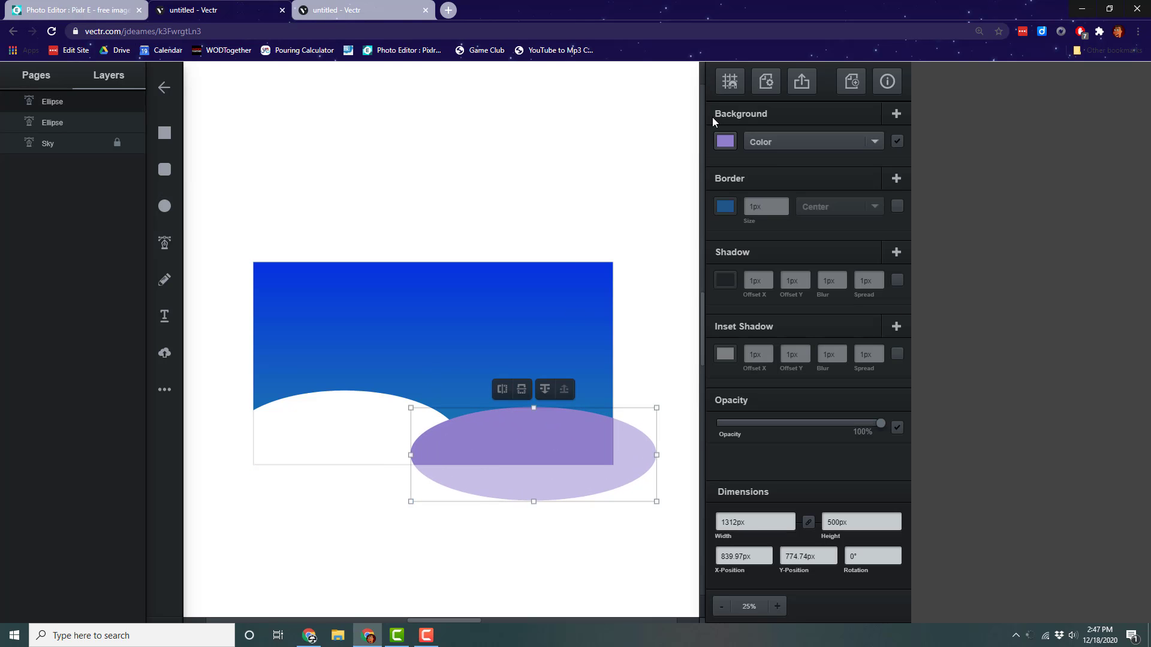
left_click(724, 142)
left_click_drag(578, 110, 553, 94)
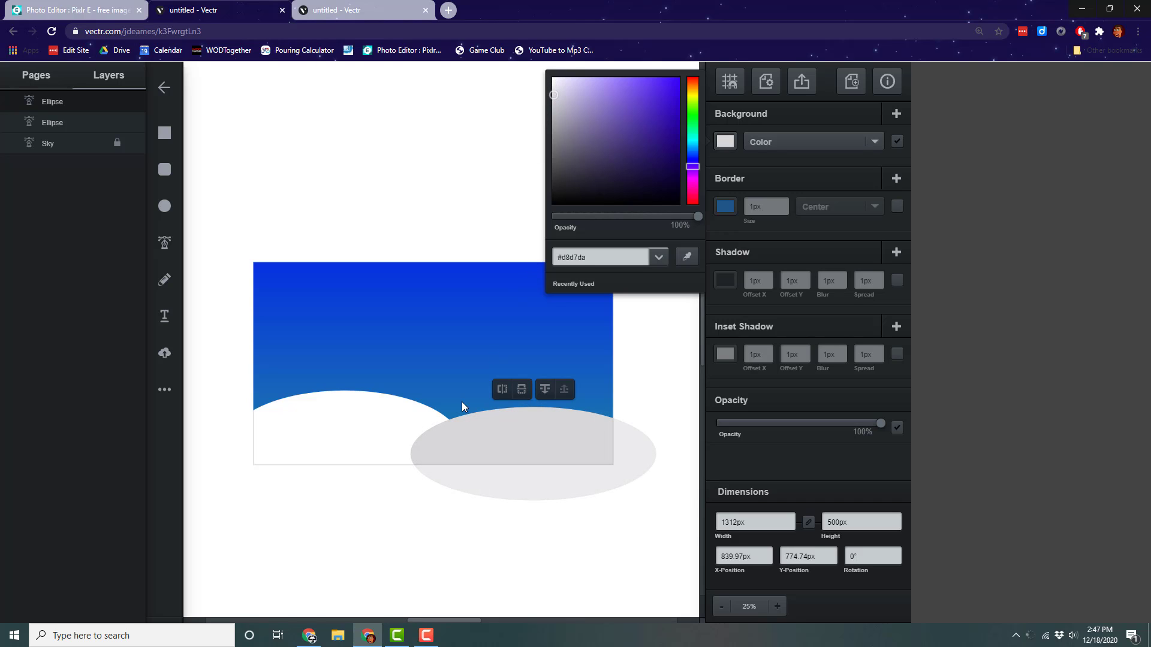
left_click(340, 479)
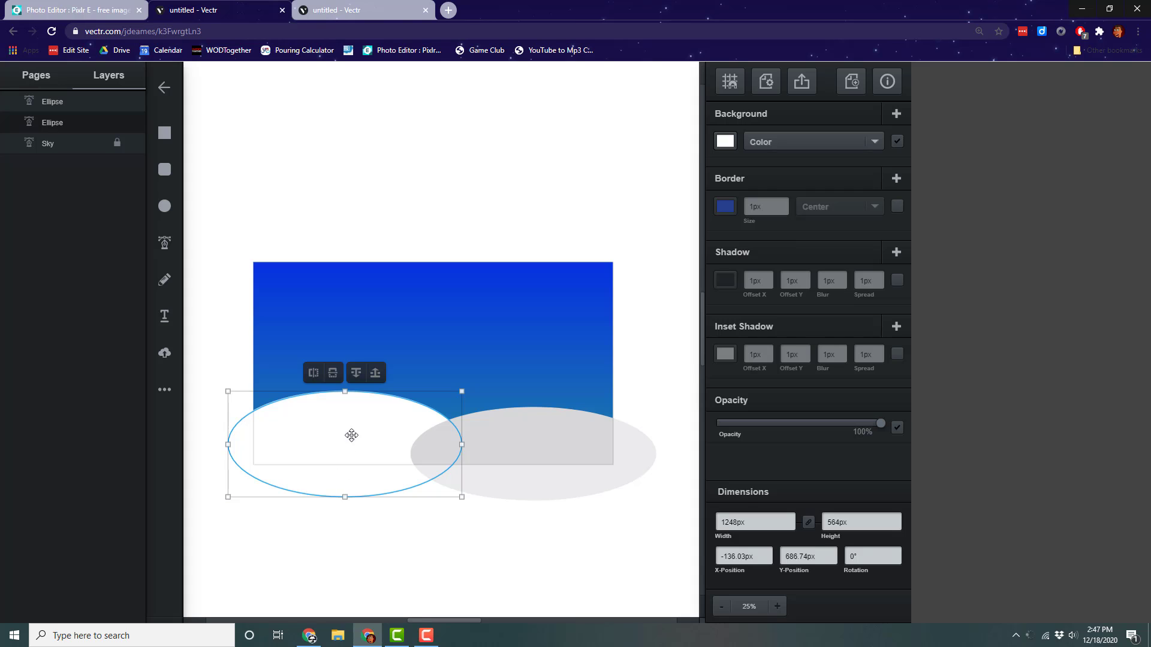
left_click(356, 372)
key("ctrl+z")
- Move the white and grey ellipses down and slightly left so only their tops form low hills along the page's bottom edge
left_click_drag(336, 431, 328, 458)
left_click_drag(501, 442, 479, 462)
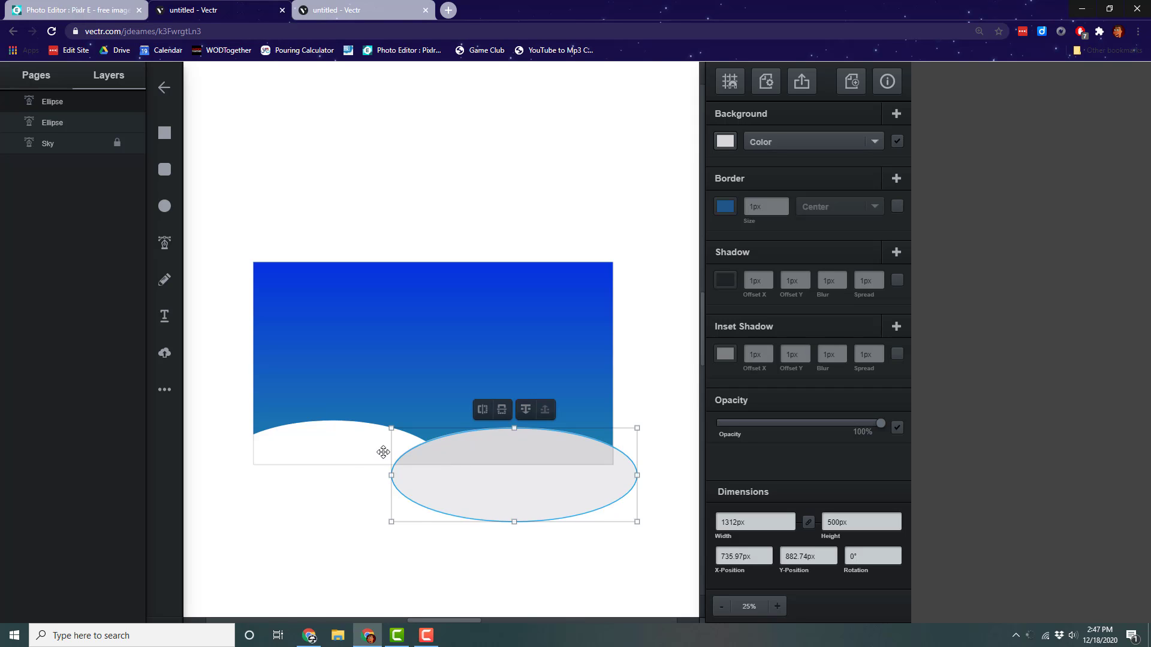
left_click(638, 379)
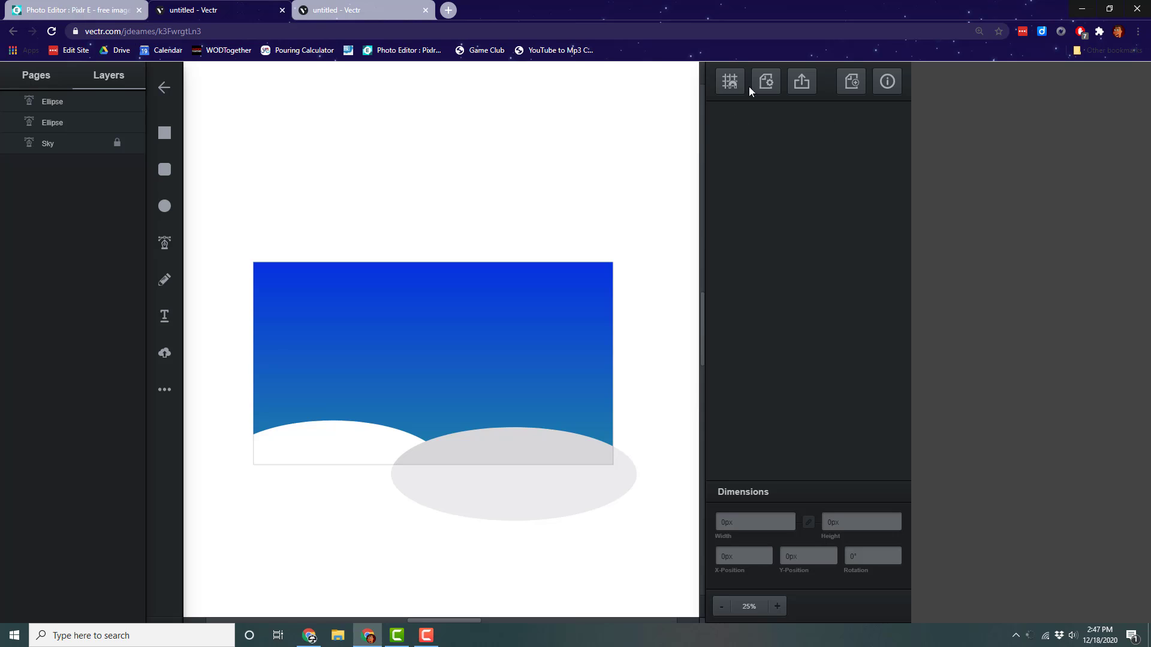
- Draw a third ellipse about 1384 × 560 px over the page's lower-left area and fill it light blue #75c9ed
left_click(164, 205)
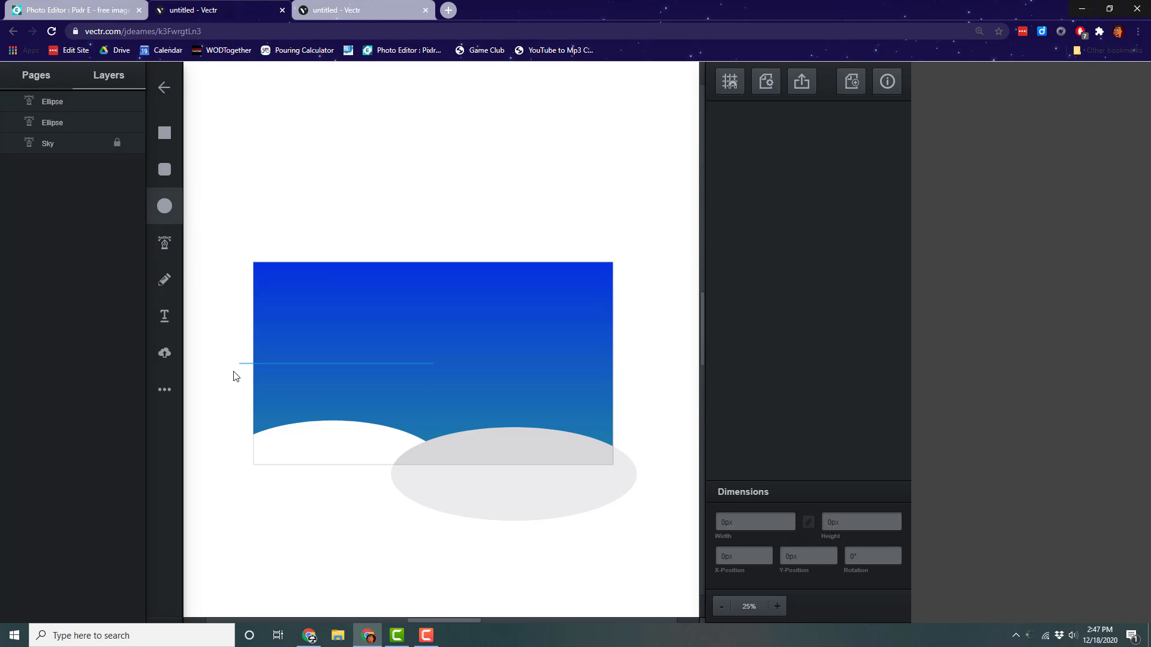
mouse_move(217, 380)
left_mouse_down()
mouse_move(226, 401)
mouse_move(327, 403)
mouse_move(475, 484)
left_mouse_up()
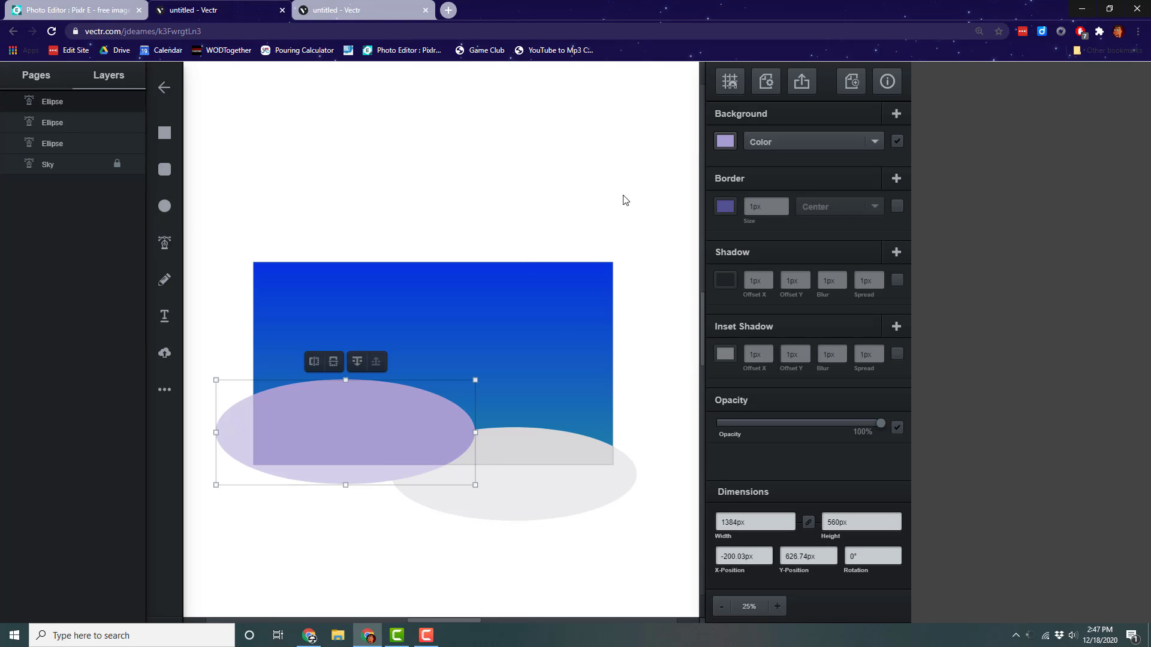
left_click(724, 143)
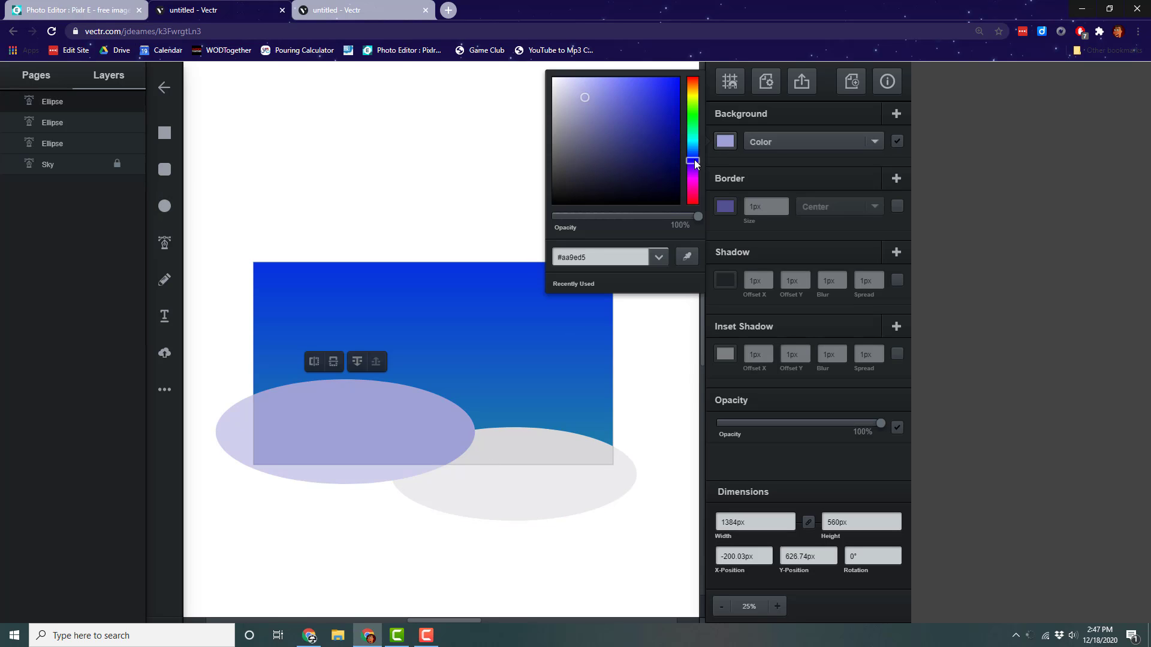
left_click_drag(694, 160, 693, 146)
left_click(616, 85)
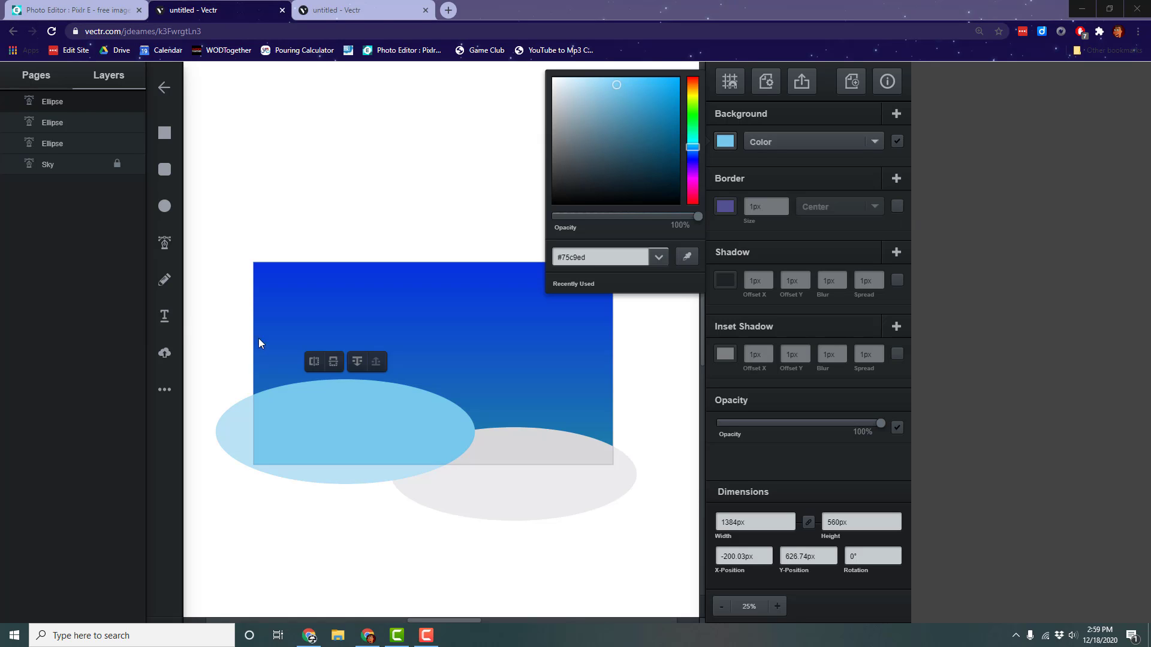
- Rename the layers of the white, grey and light blue ellipses as 1, 2 and 3 respectively
double_click(60, 144)
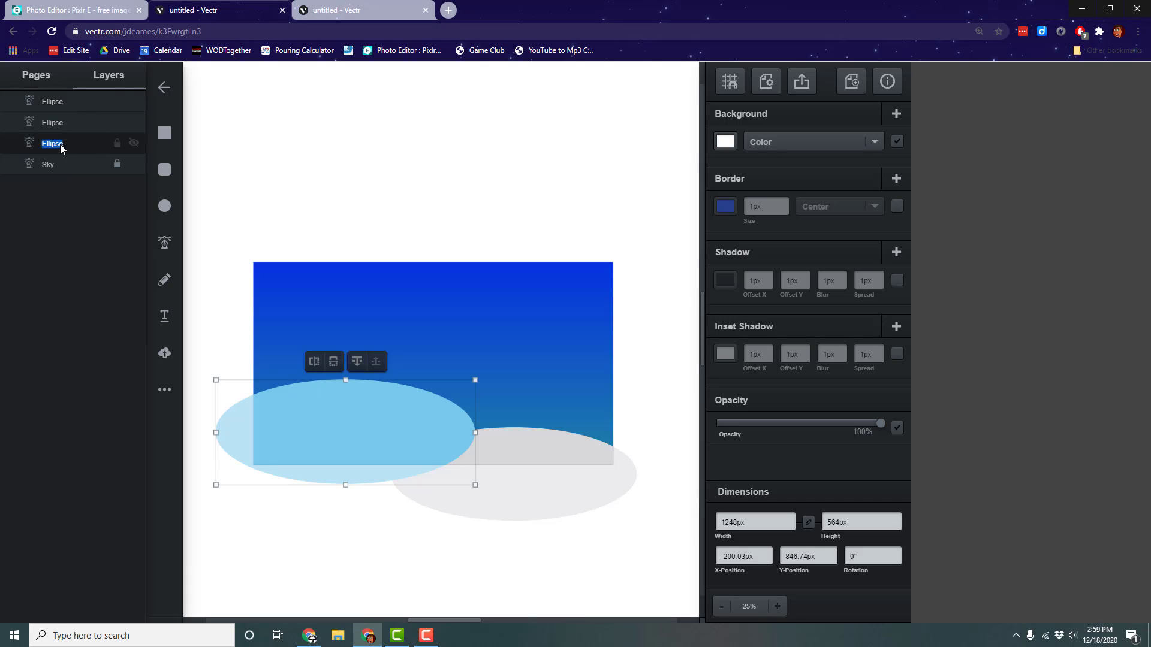
type("1")
key("Return")
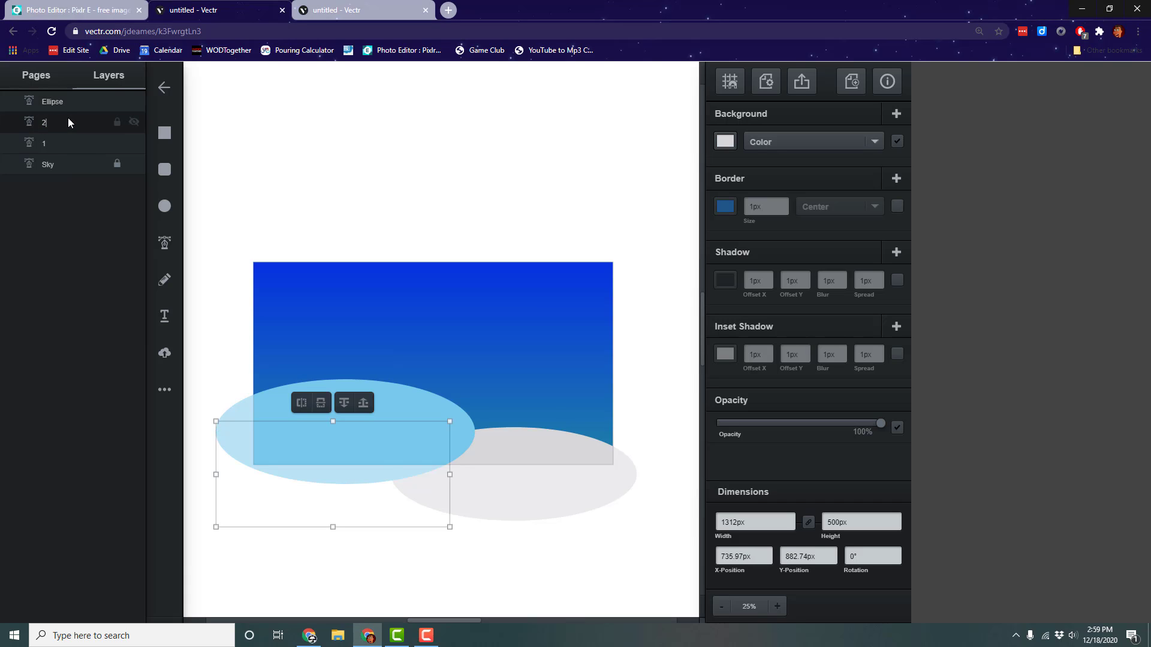
double_click(67, 118)
type("2")
double_click(55, 104)
type("3")
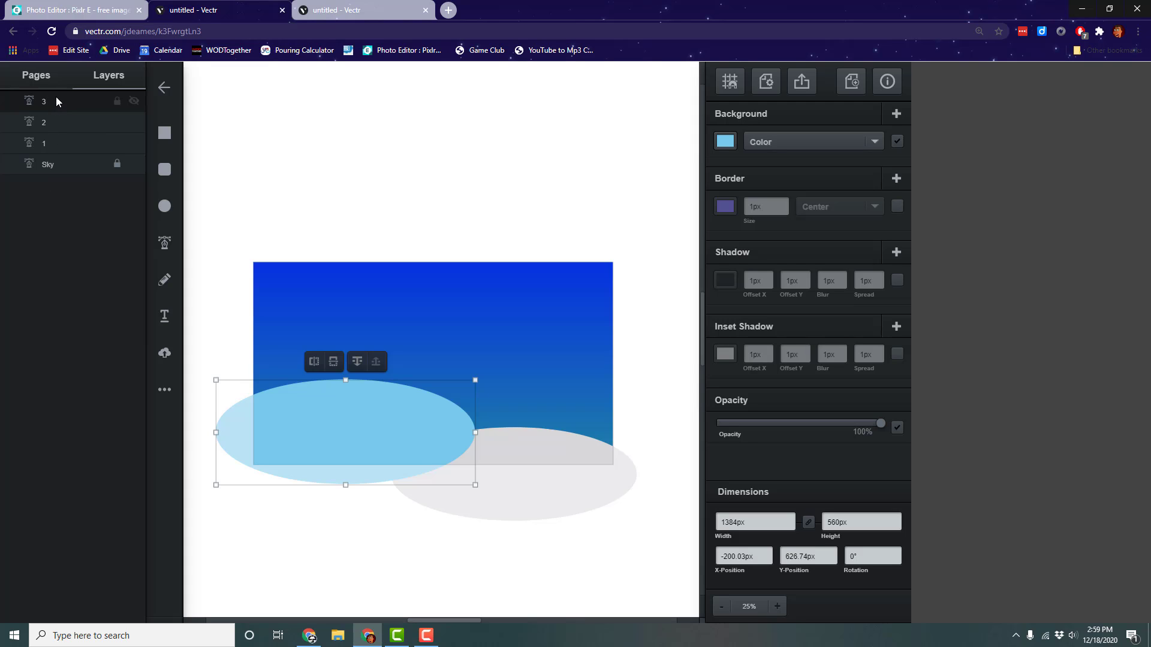
- Place layer 3 between layer 1 and Sky, and shift its ellipse down and right to about X -88, Y 751 px
left_click_drag(55, 96, 60, 143)
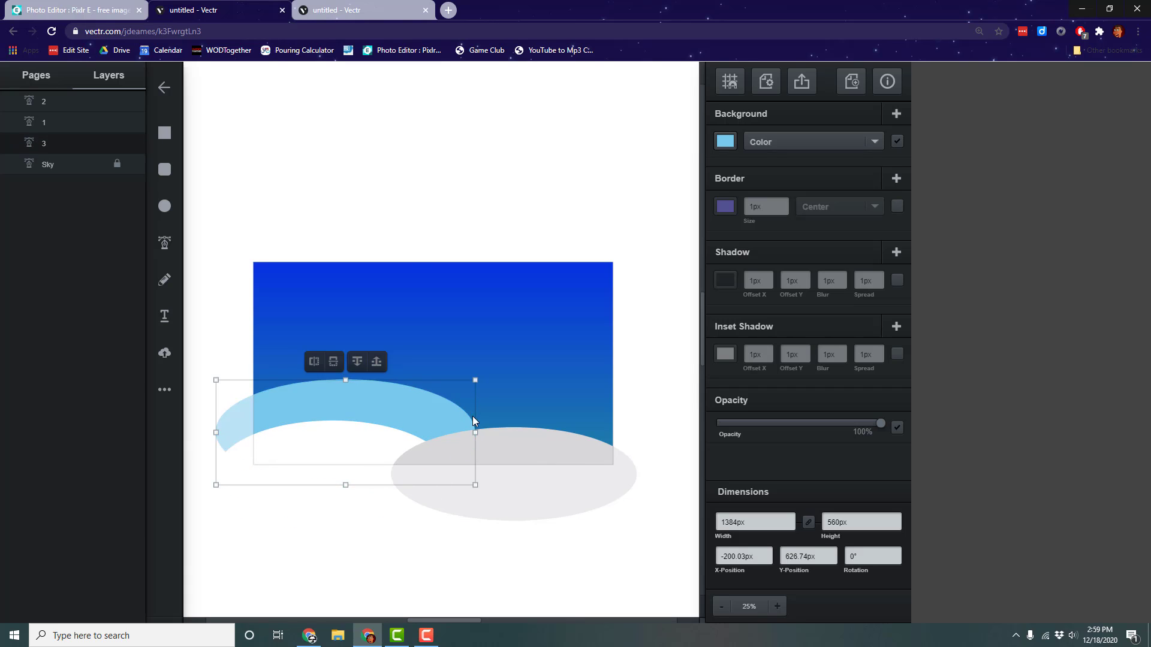
left_click_drag(398, 399, 420, 425)
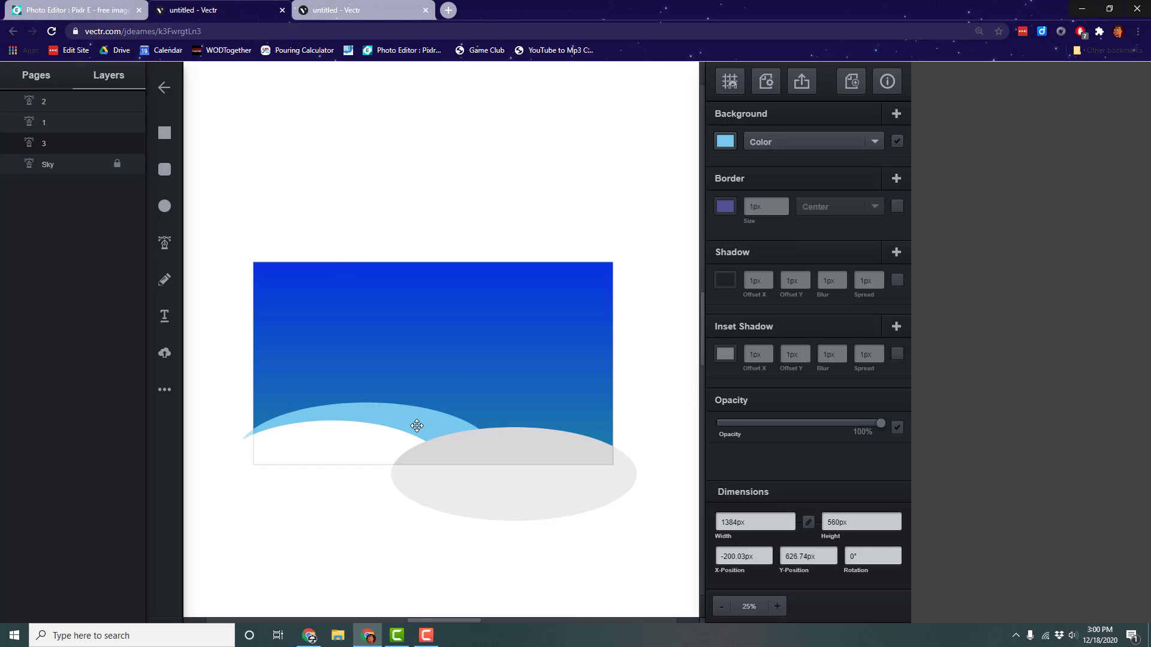
left_click(419, 425)
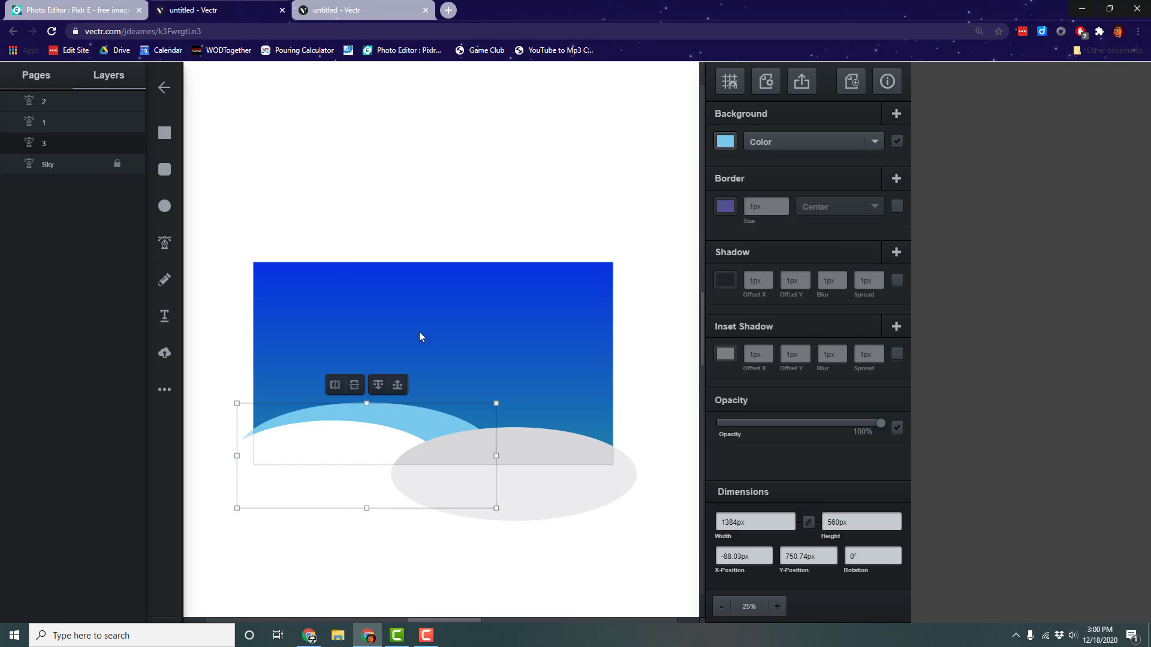
left_click(636, 333)
- Draw a fourth ellipse about 1020 × 592 px over the page's lower-right area, positioned at about X 976, Y 679 px
left_click(162, 206)
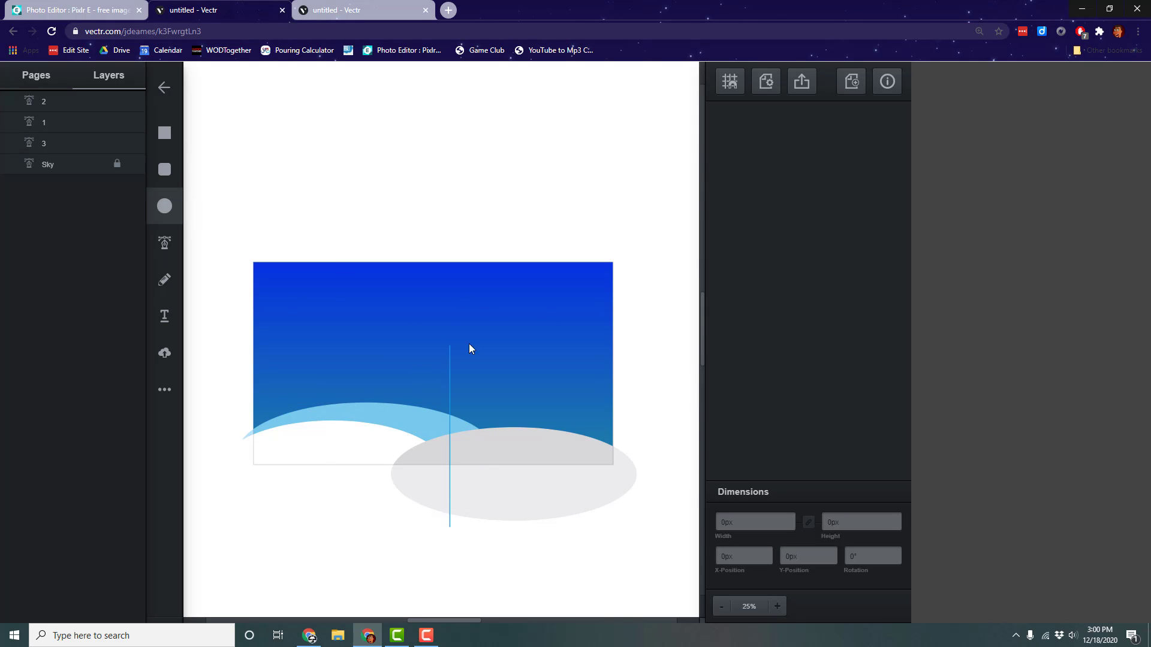
left_click_drag(641, 373, 450, 484)
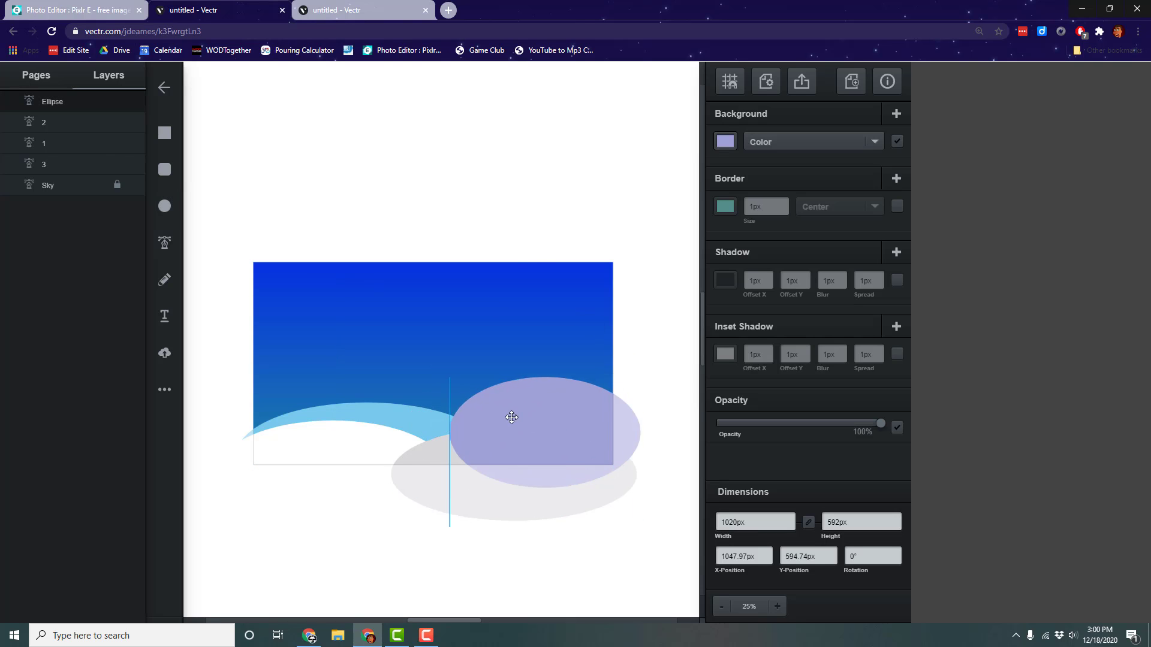
left_click_drag(508, 416, 498, 424)
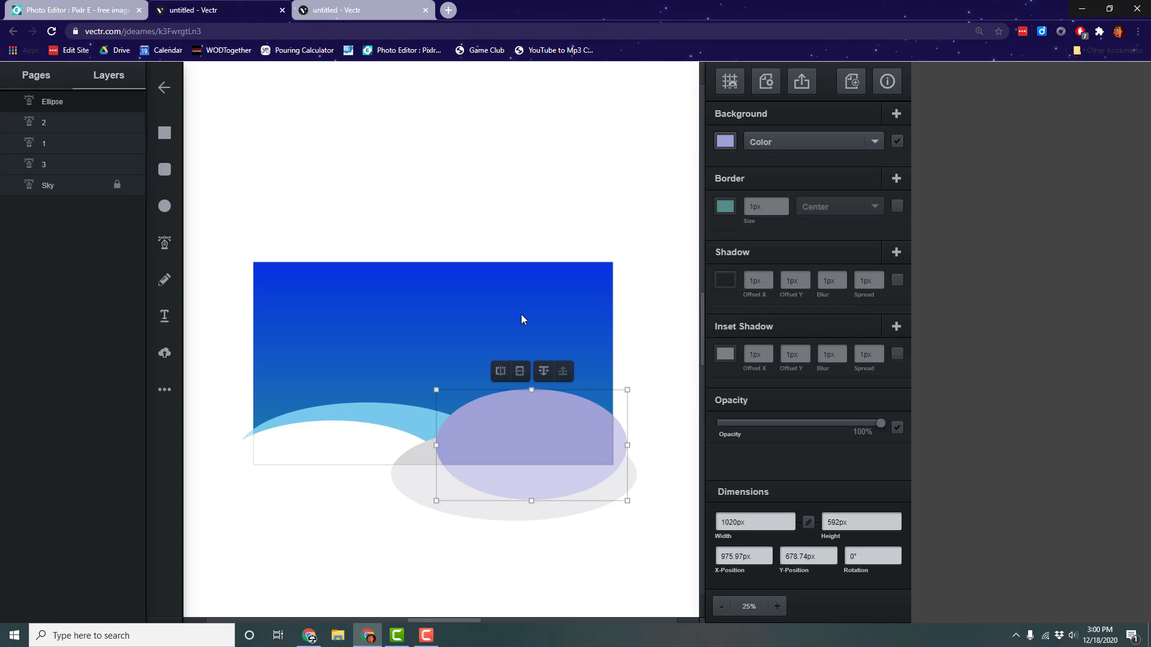
- Sample the light blue hill's colour for the fourth ellipse, and deepen the fill to blue #2bace3
left_click(725, 141)
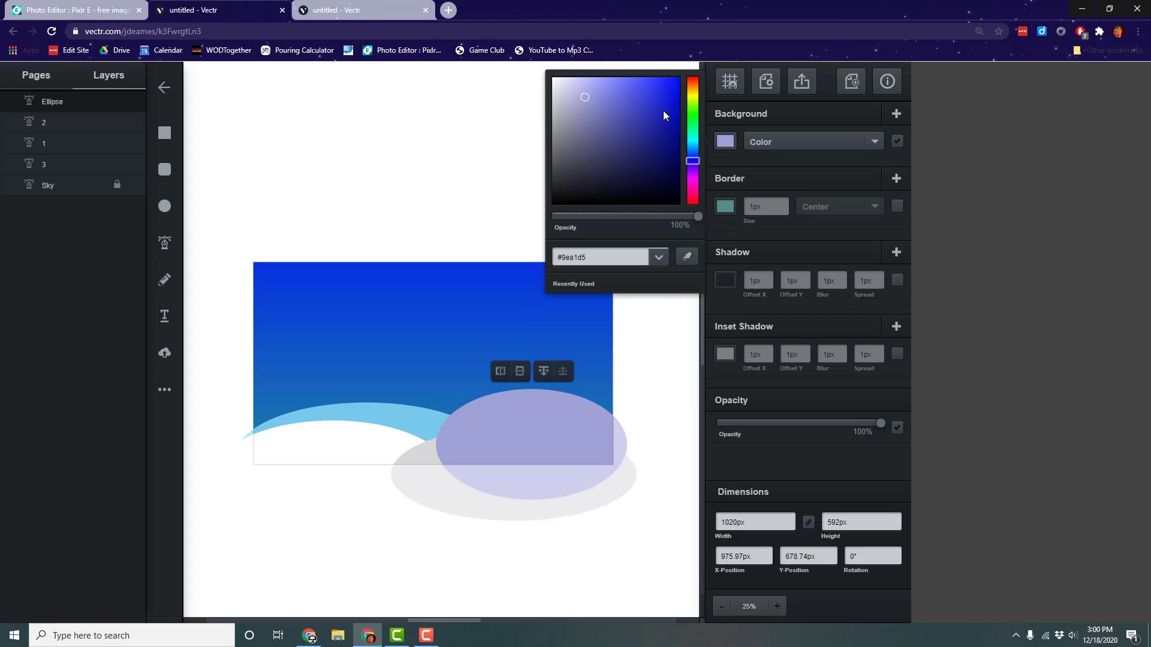
mouse_move(663, 112)
left_mouse_down()
mouse_move(640, 91)
mouse_move(614, 98)
left_mouse_up()
left_click_drag(692, 167, 689, 155)
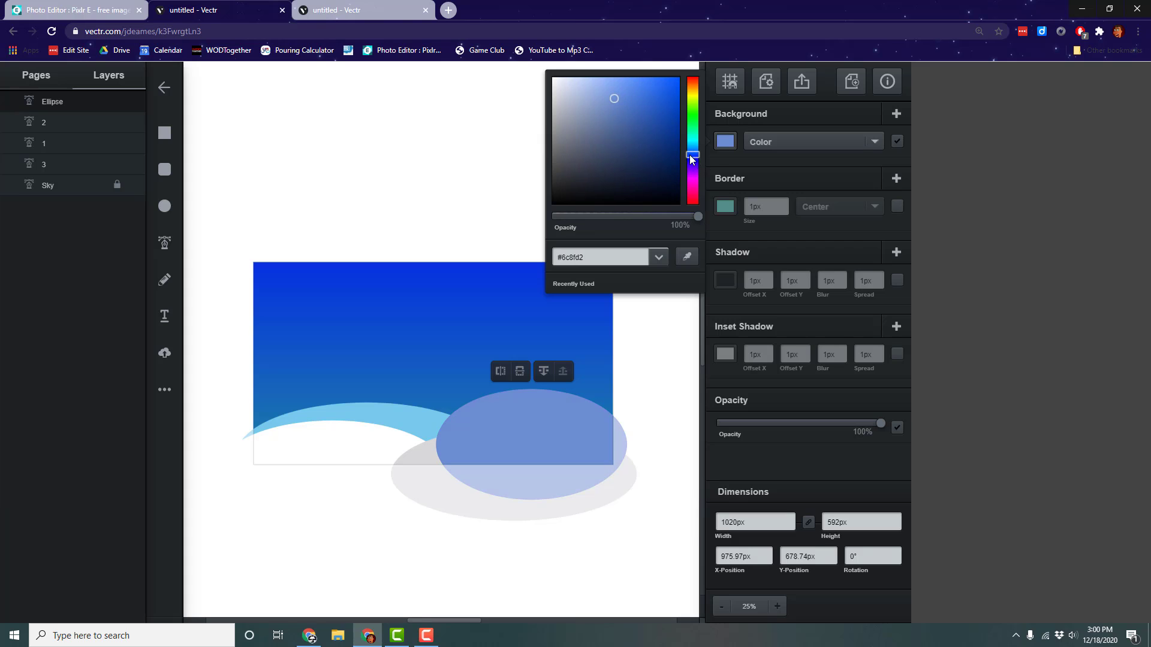
left_click(687, 256)
left_click(408, 415)
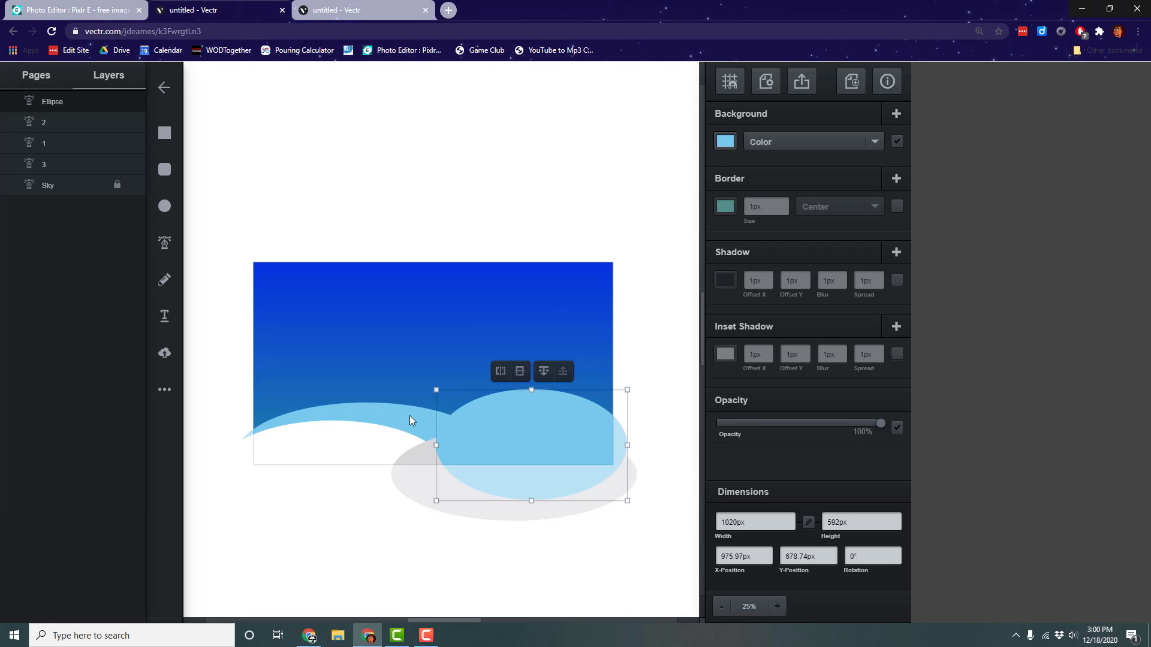
left_click(724, 139)
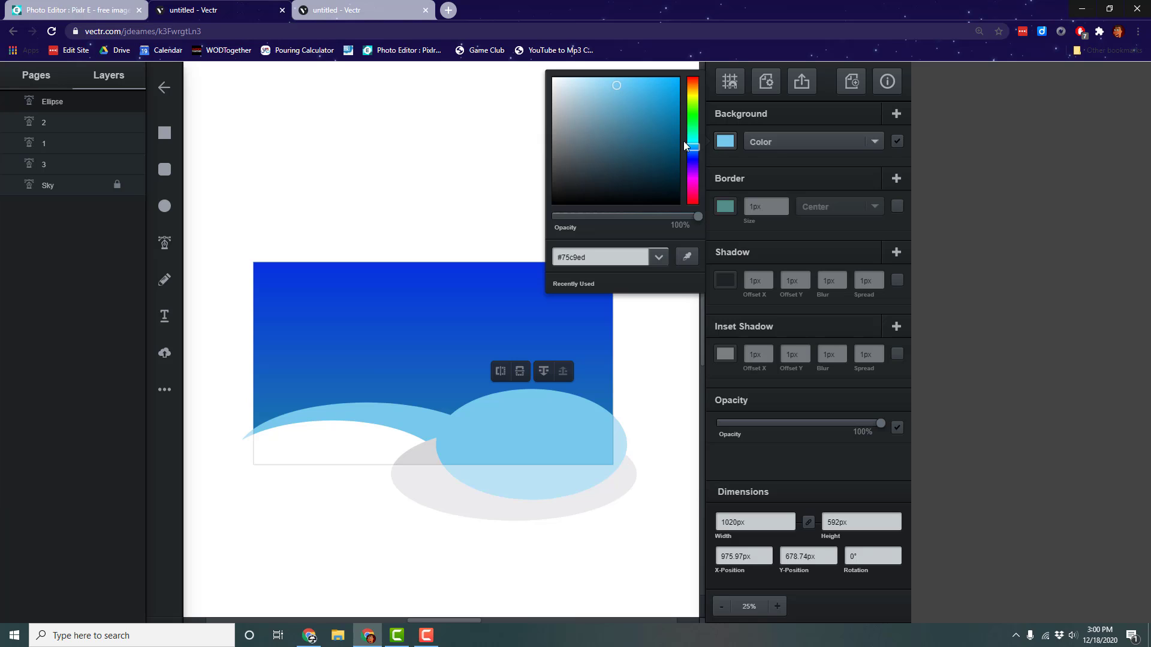
left_click_drag(624, 88, 649, 93)
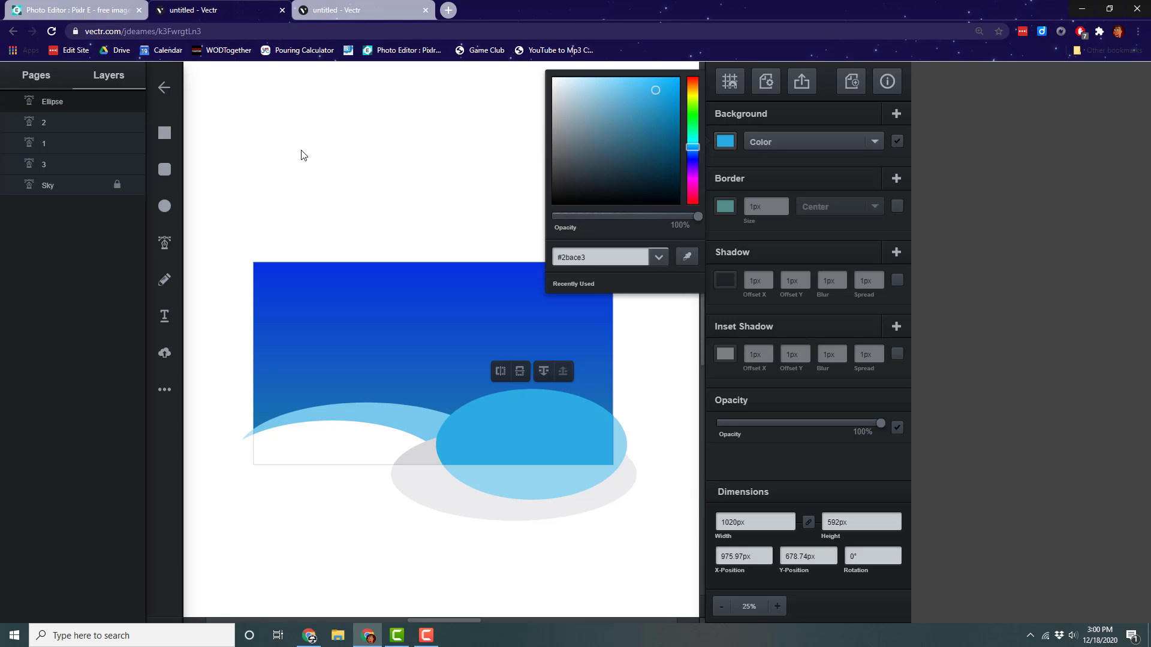
- Rename the fourth ellipse's layer as 4, place it directly above Sky, and nudge the ellipse to about X 1000, Y 719 px
left_click(52, 101)
double_click(52, 102)
type("4")
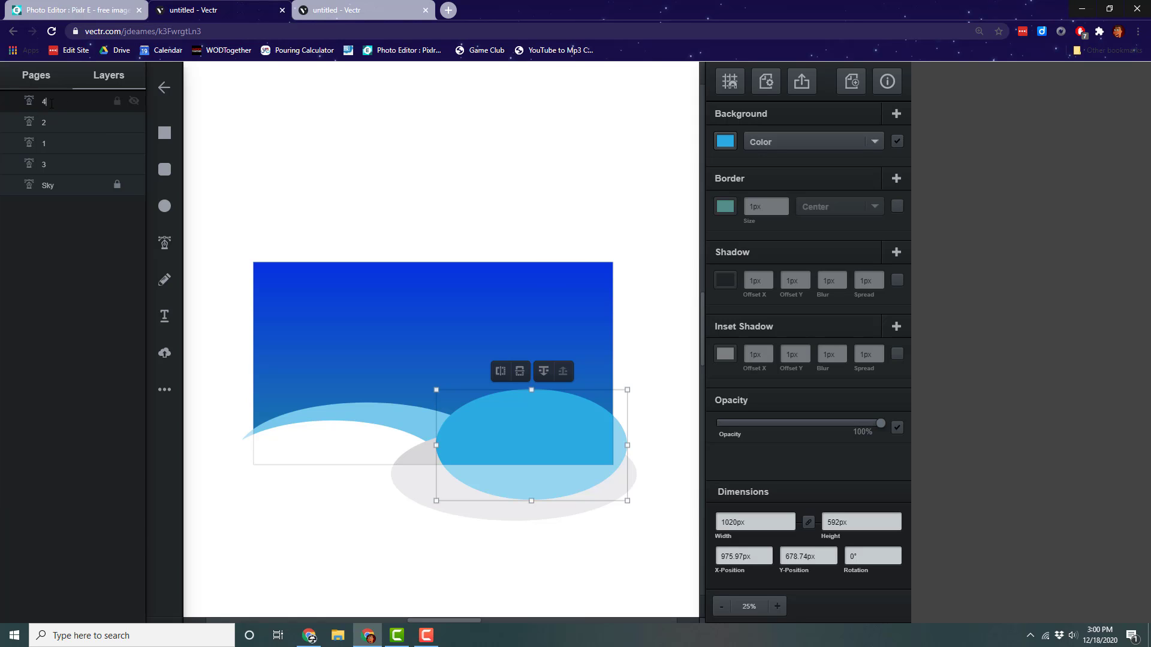
left_click_drag(52, 99, 59, 164)
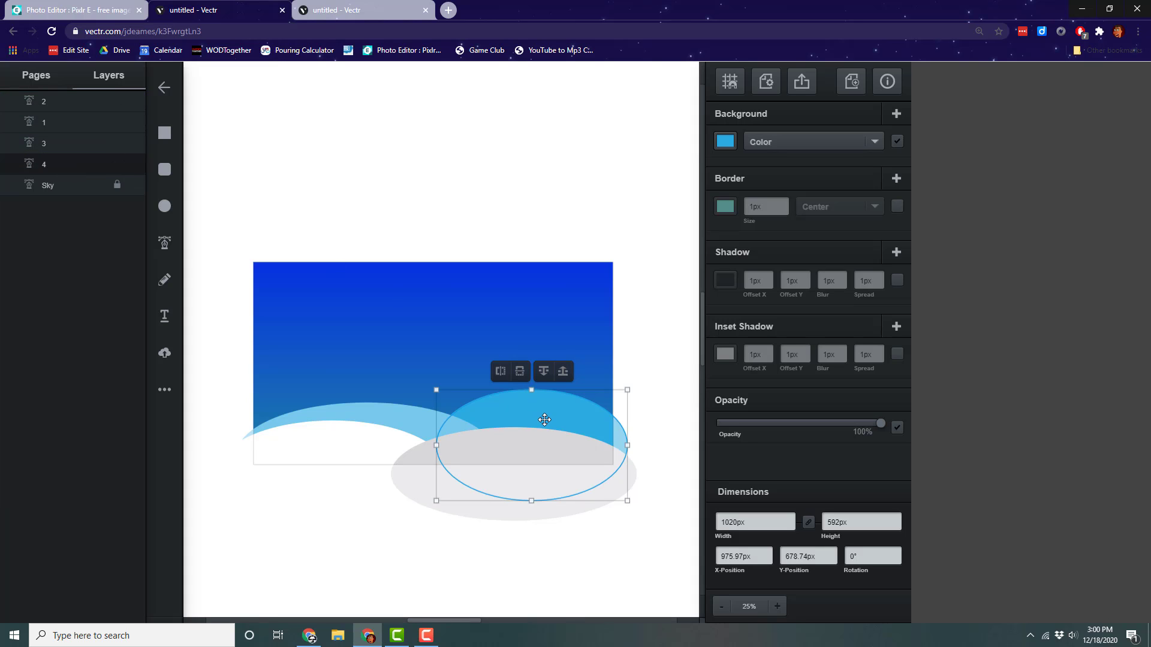
left_click_drag(544, 419, 546, 426)
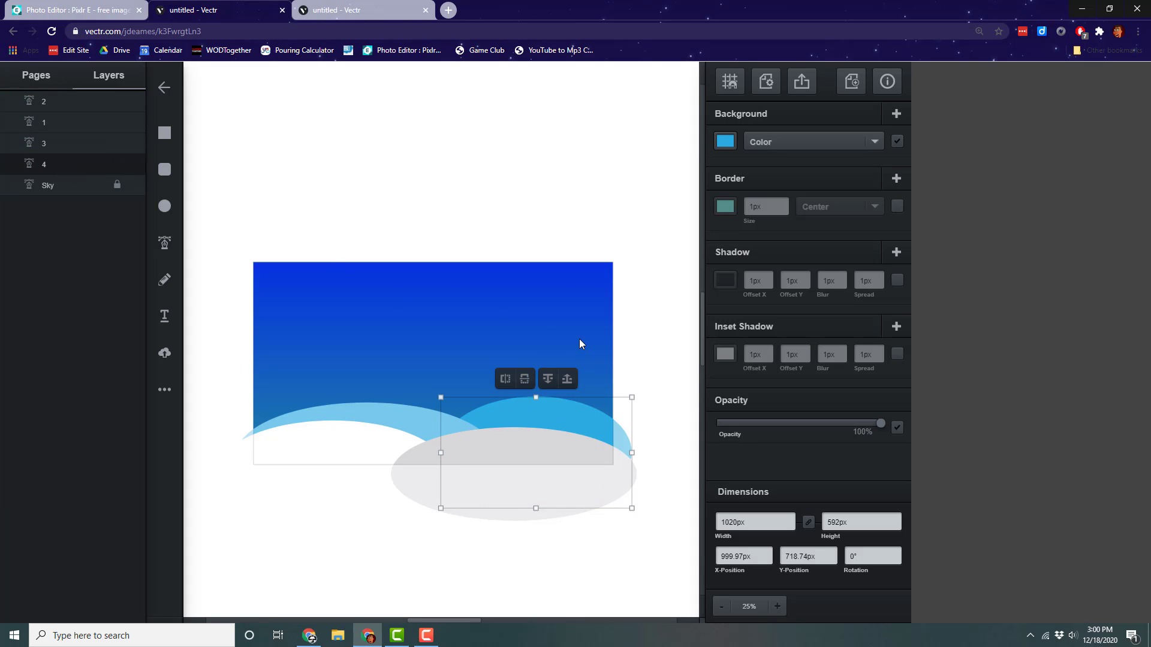
left_click(271, 164)
- Draw a wide ellipse about 2408 × 528 px across the page's lower edge and rename its layer as 5
left_click(165, 206)
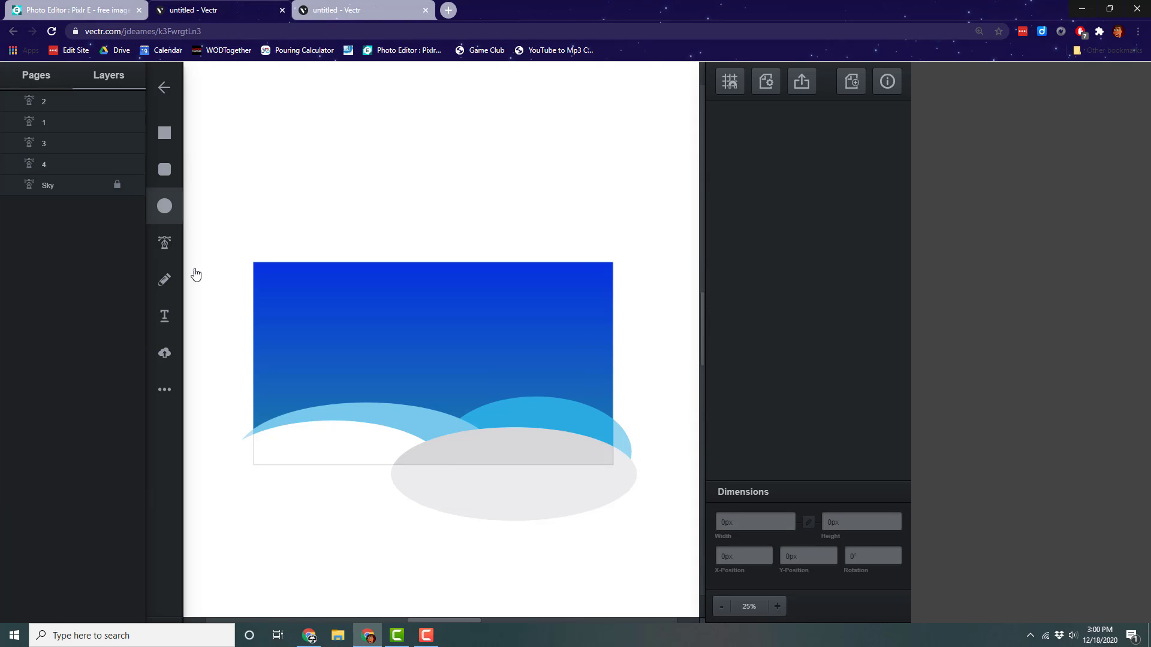
mouse_move(226, 388)
left_mouse_down()
mouse_move(624, 462)
mouse_move(674, 491)
left_mouse_up()
left_click_drag(589, 432, 585, 430)
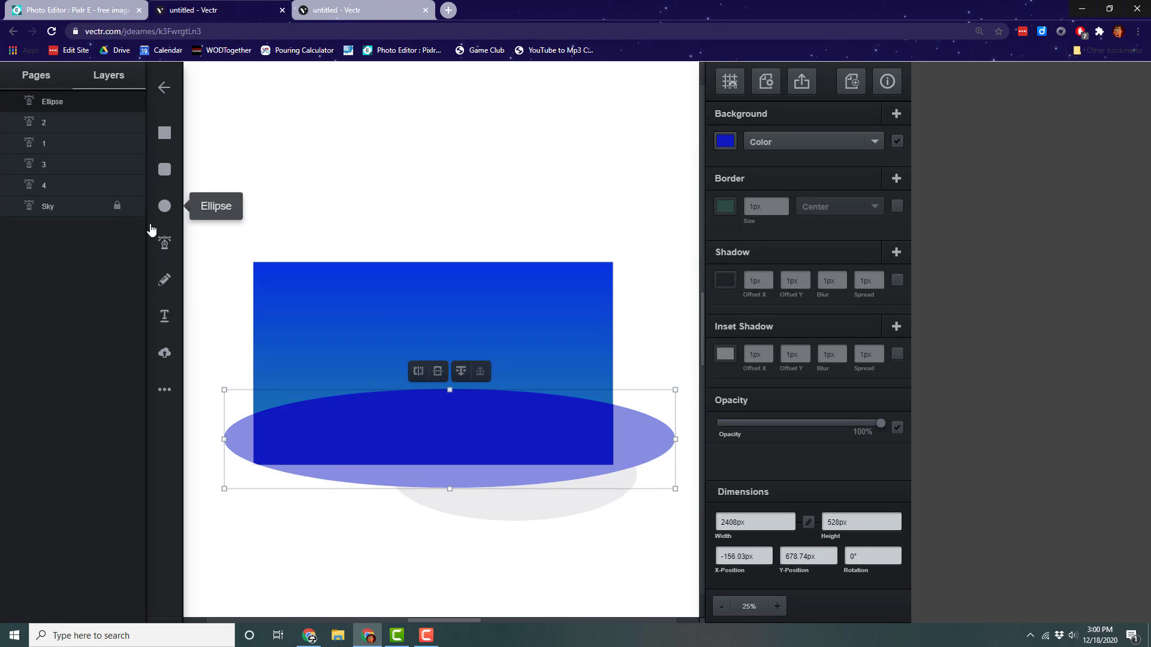
double_click(53, 102)
type("5")
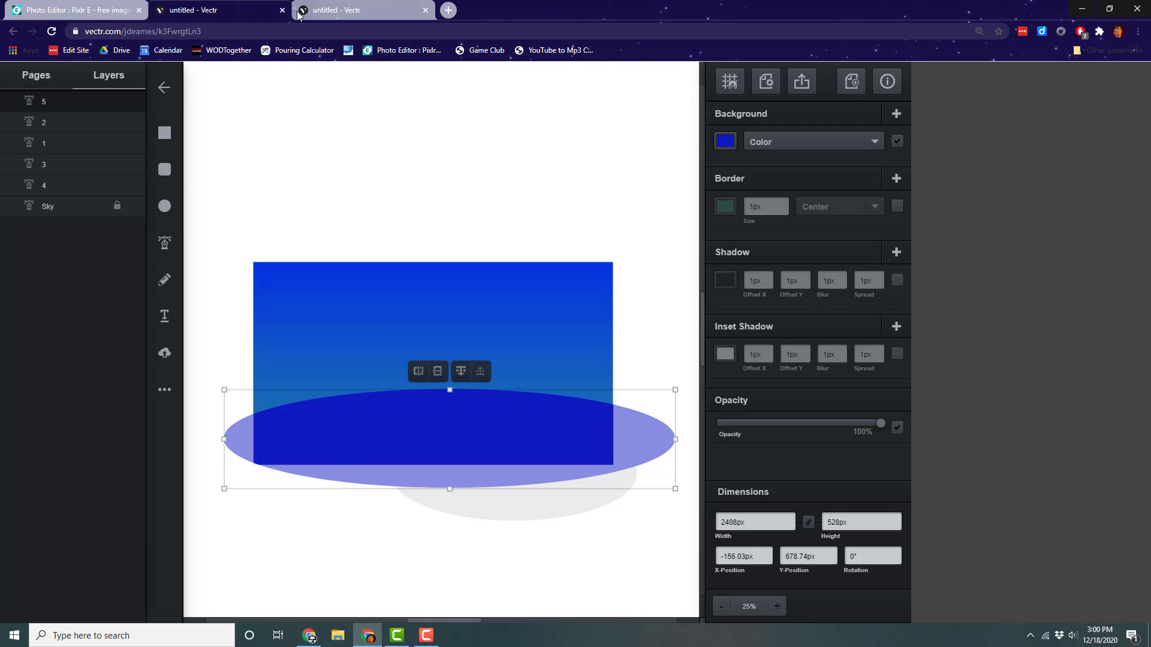
- Check the finished winter scene in the other Vectr document and fill the wide ellipse with blue #3c46ec
left_click(335, 9)
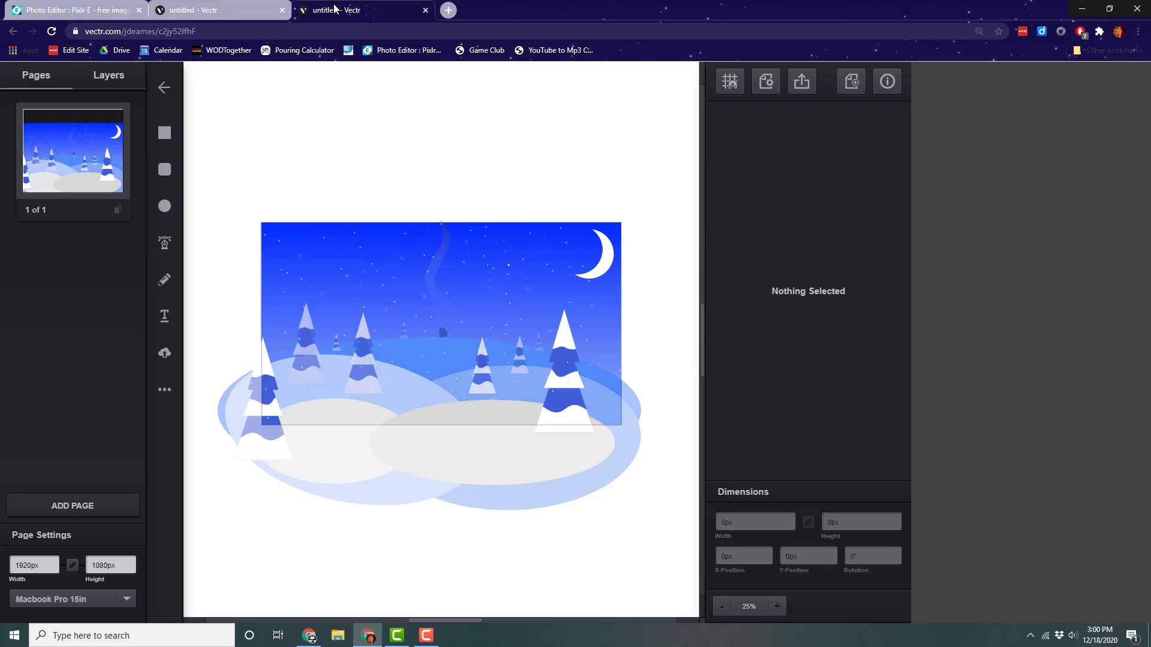
left_click(228, 16)
left_click(725, 144)
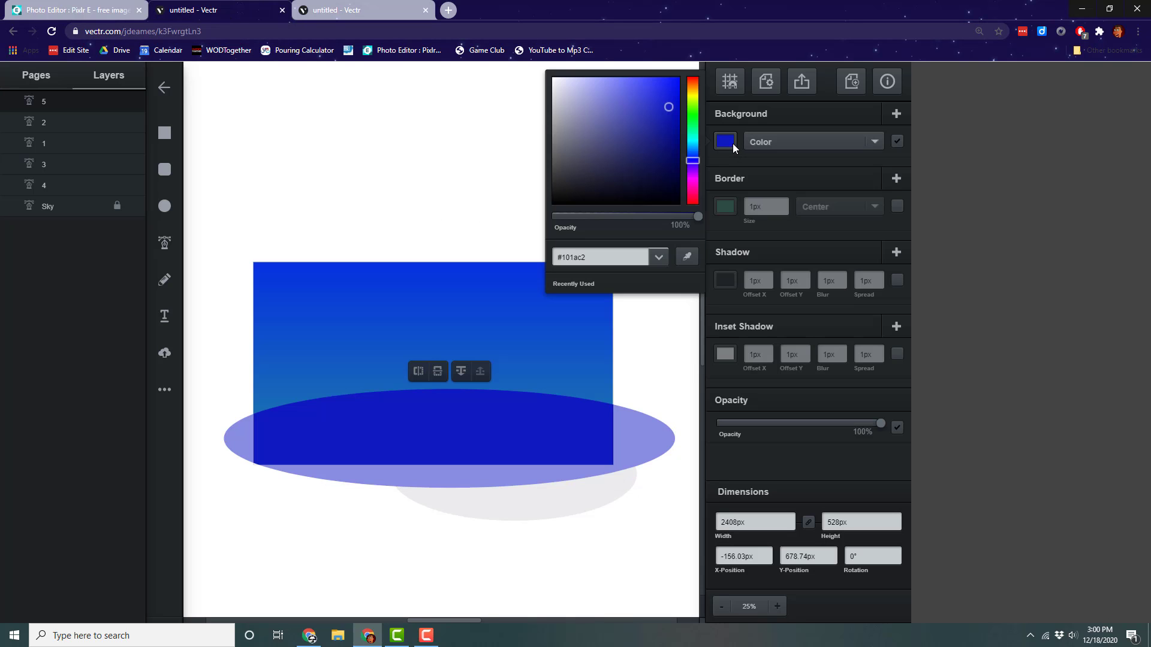
left_click(641, 85)
left_click(376, 133)
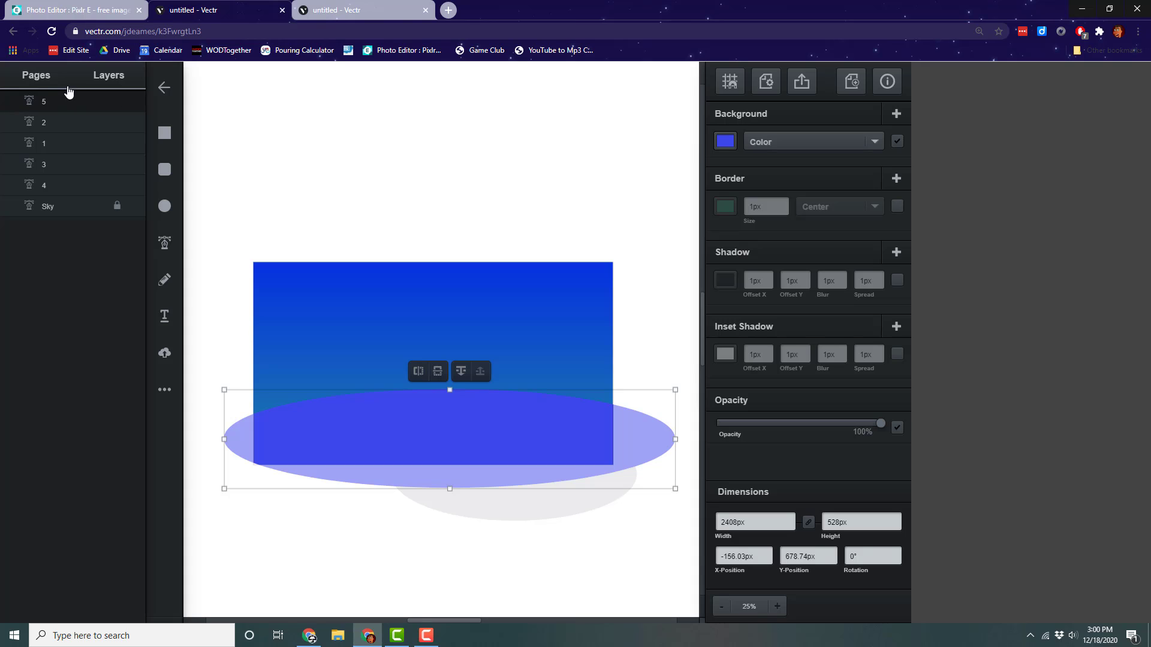
- Place layer 5 directly above Sky, and set its fill to #2b70e3 by sampling hill 4's blue and shifting the hue
left_click_drag(72, 97, 71, 182)
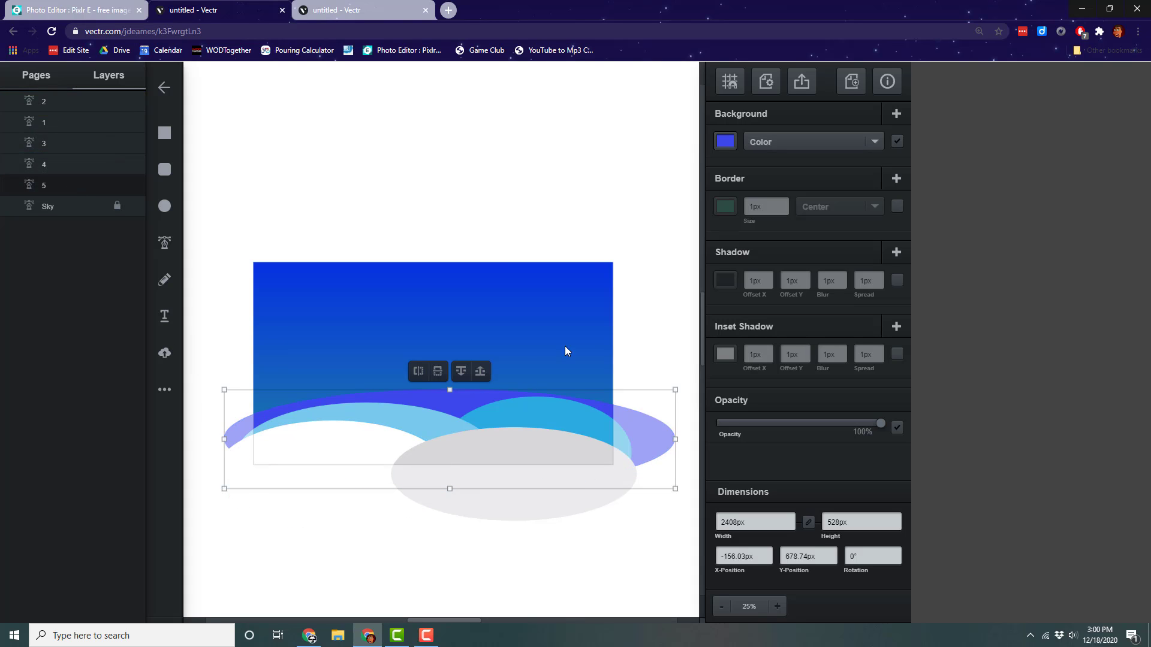
left_click(725, 144)
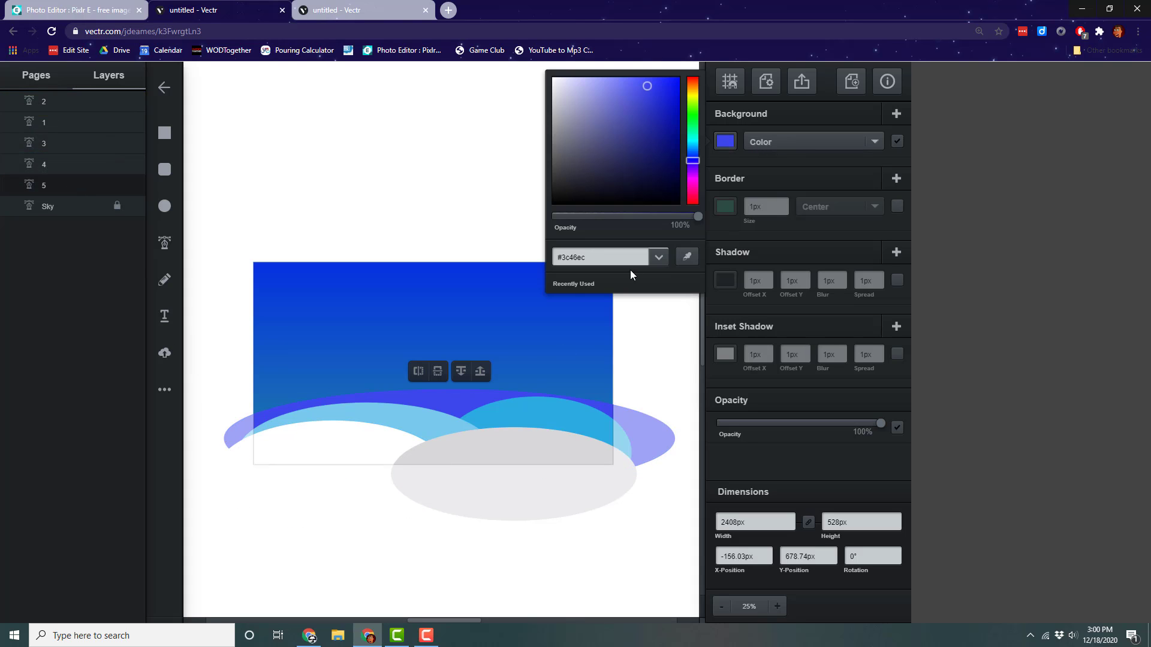
left_click(690, 259)
left_click(519, 413)
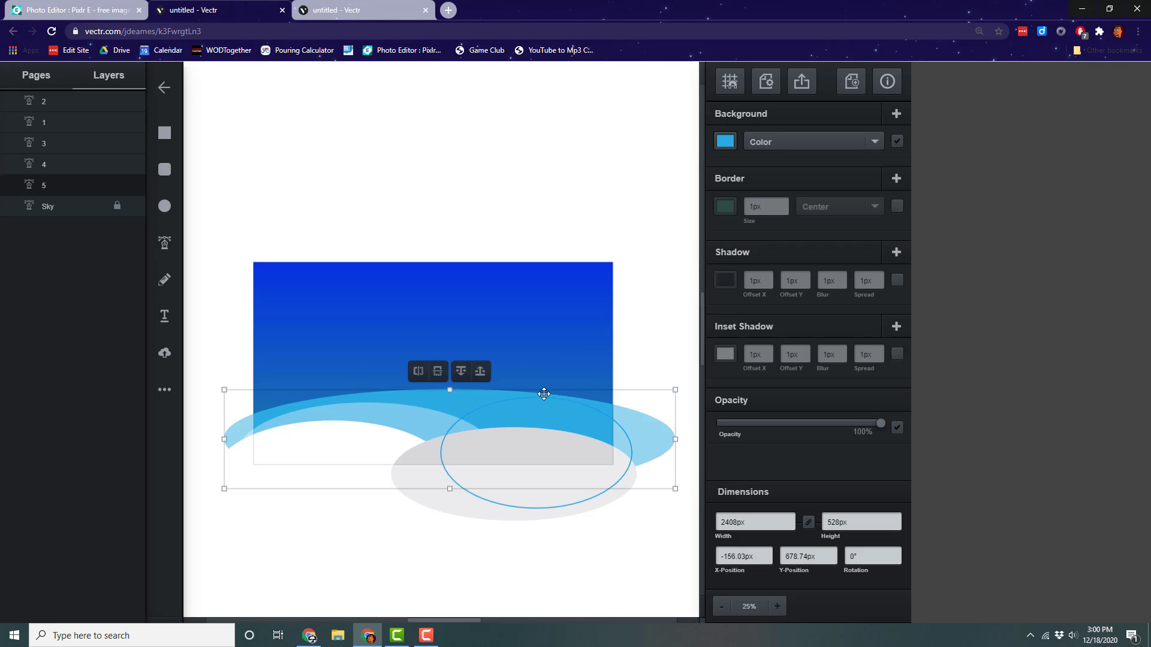
left_click(726, 141)
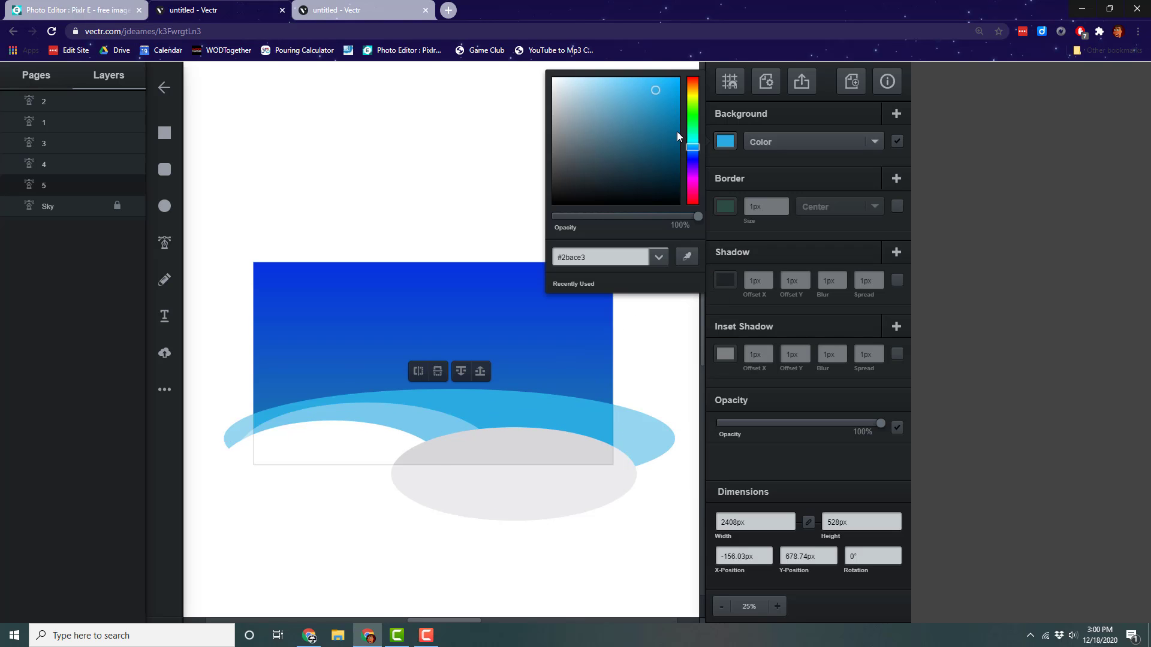
left_click(693, 151)
left_click_drag(694, 150, 689, 150)
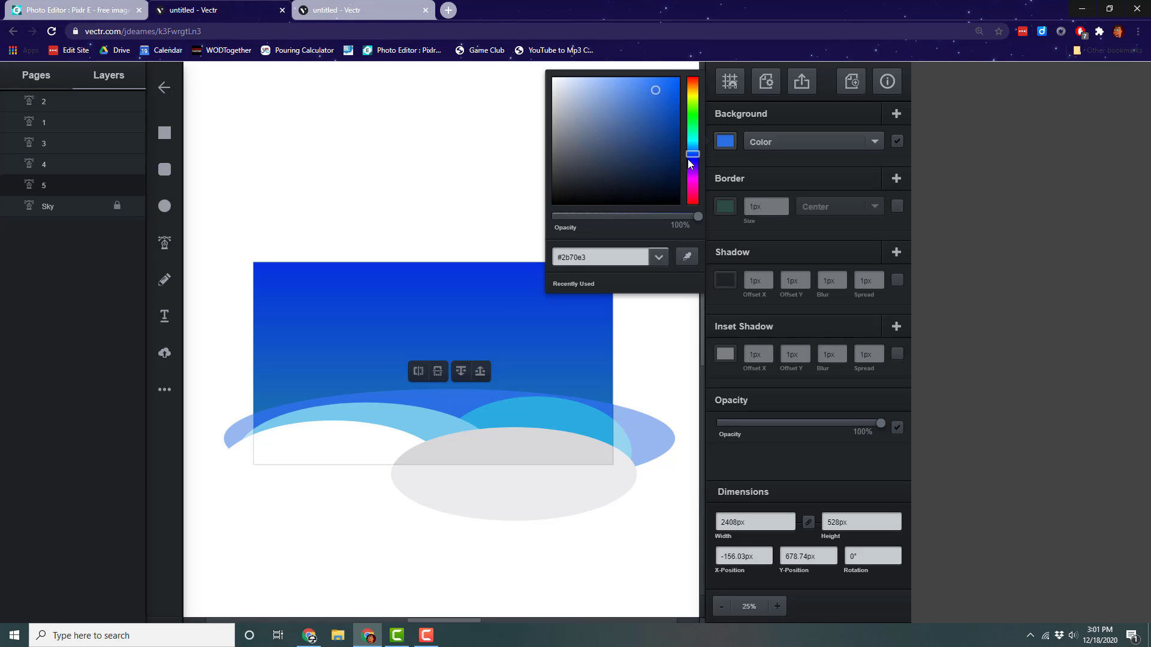
left_click(268, 370)
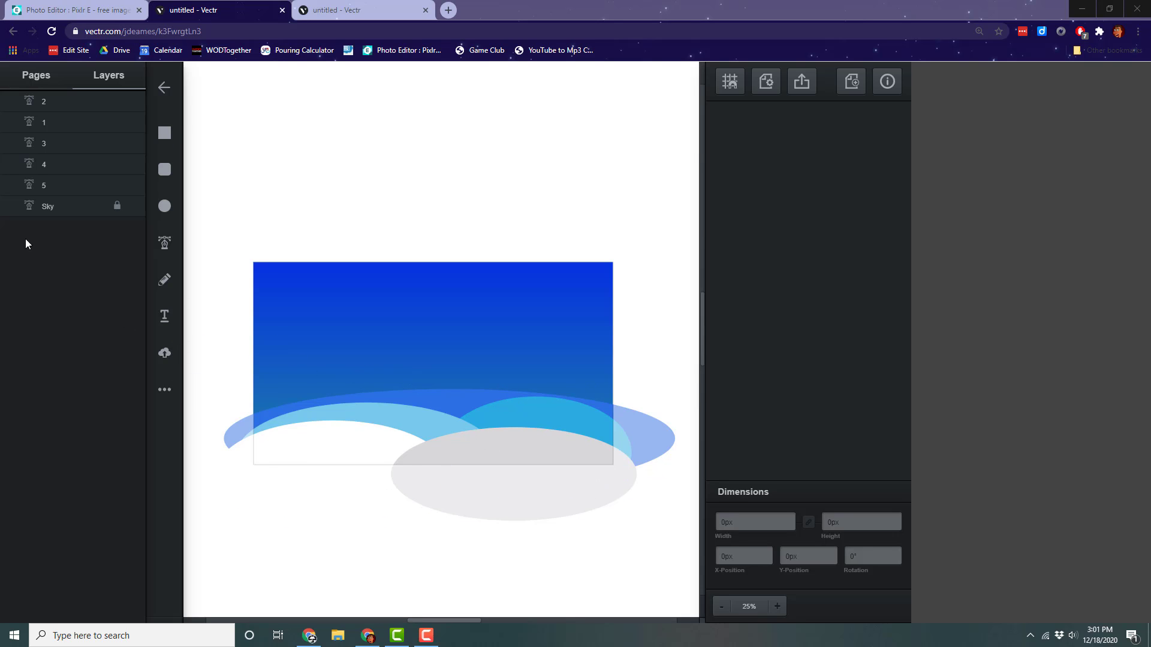
- With the Sky layer locked, group the five hill ellipses
left_click(117, 206)
left_click_drag(210, 242, 680, 530)
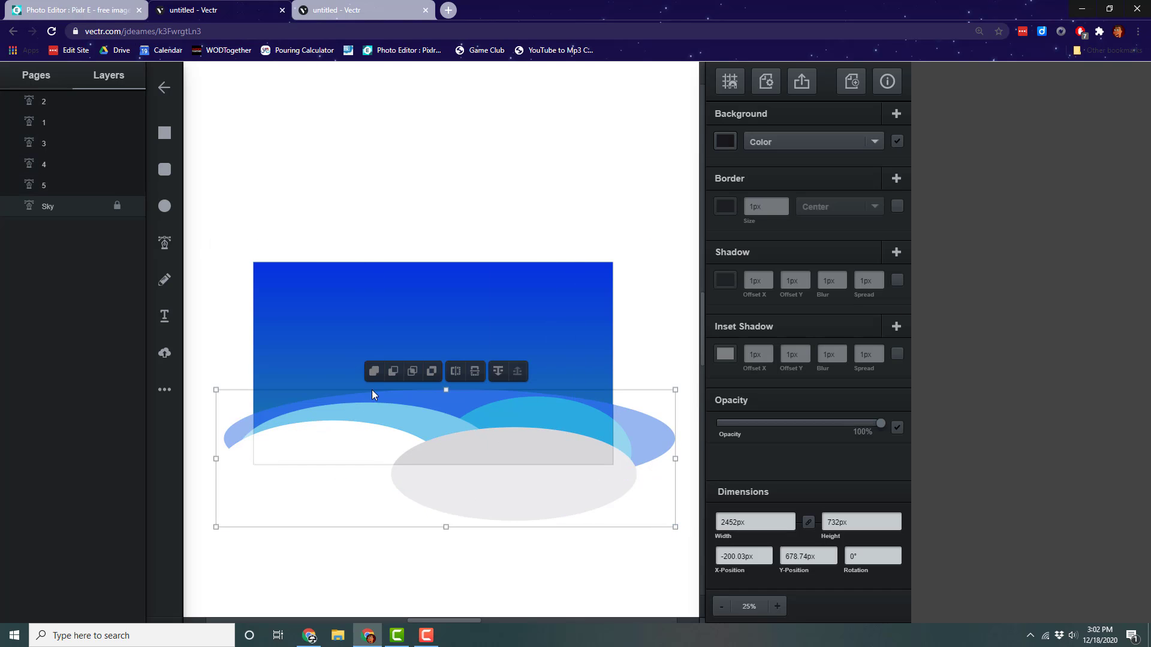
right_click(389, 409)
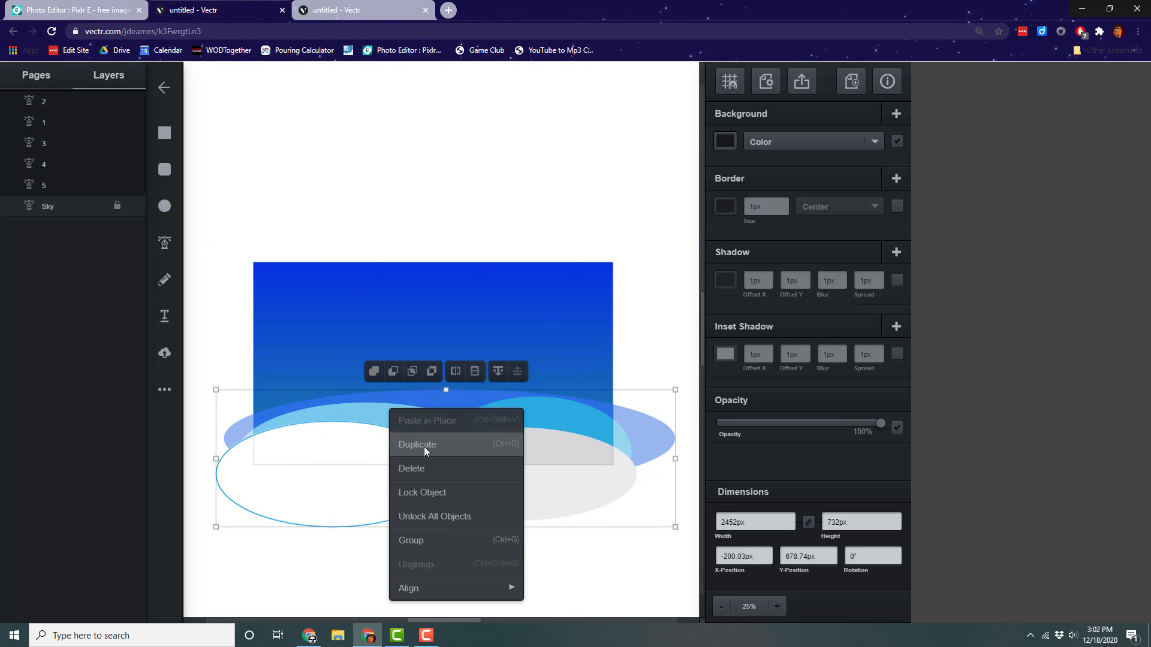
left_click(421, 539)
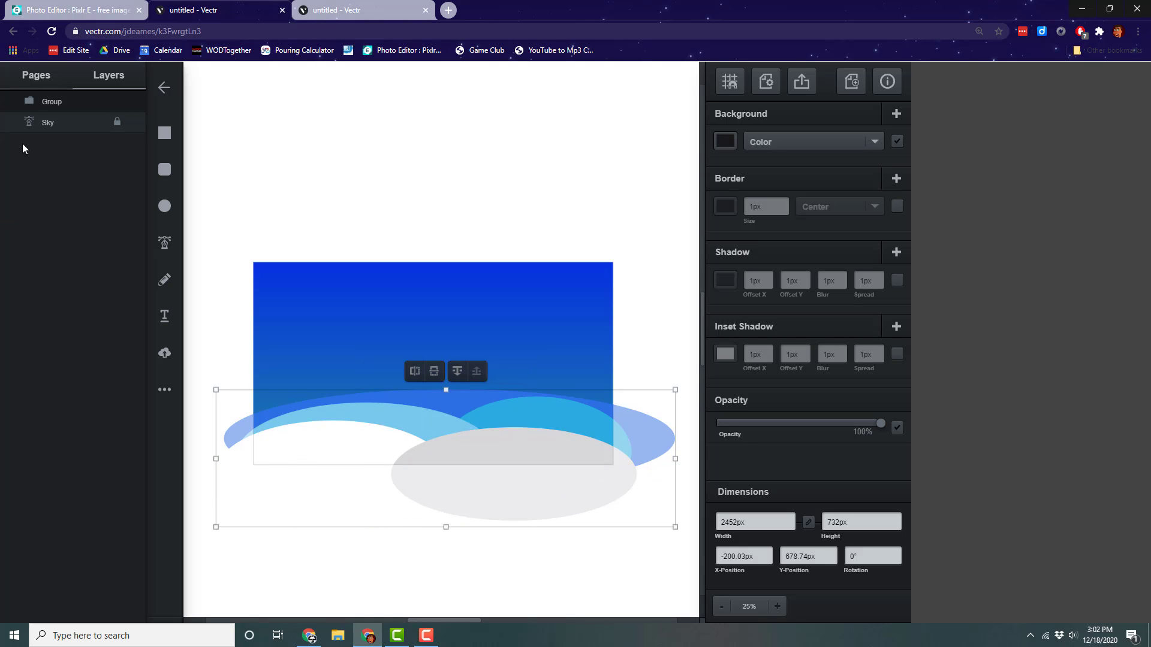
- Rename the grouped ellipses' layer as hills and hide it
double_click(48, 102)
type("hills")
left_click(133, 102)
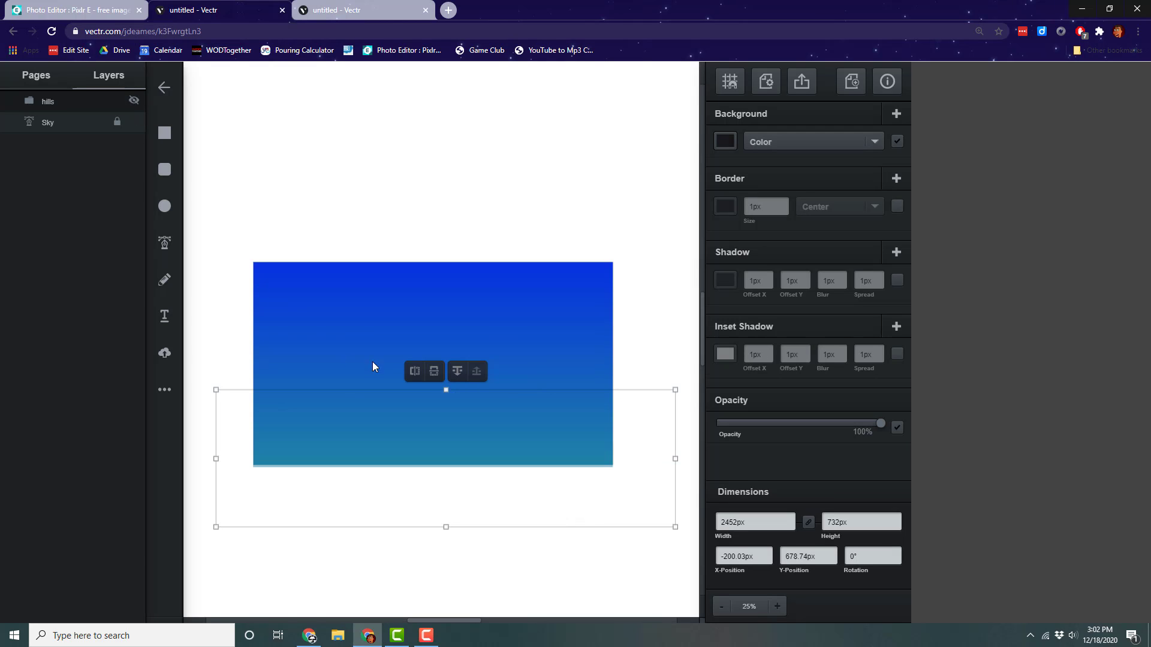
left_click(213, 315)
- Check the finished winter scene in the other Vectr document, and draw a triangle about 306 × 320 px in the upper sky
left_click(358, 8)
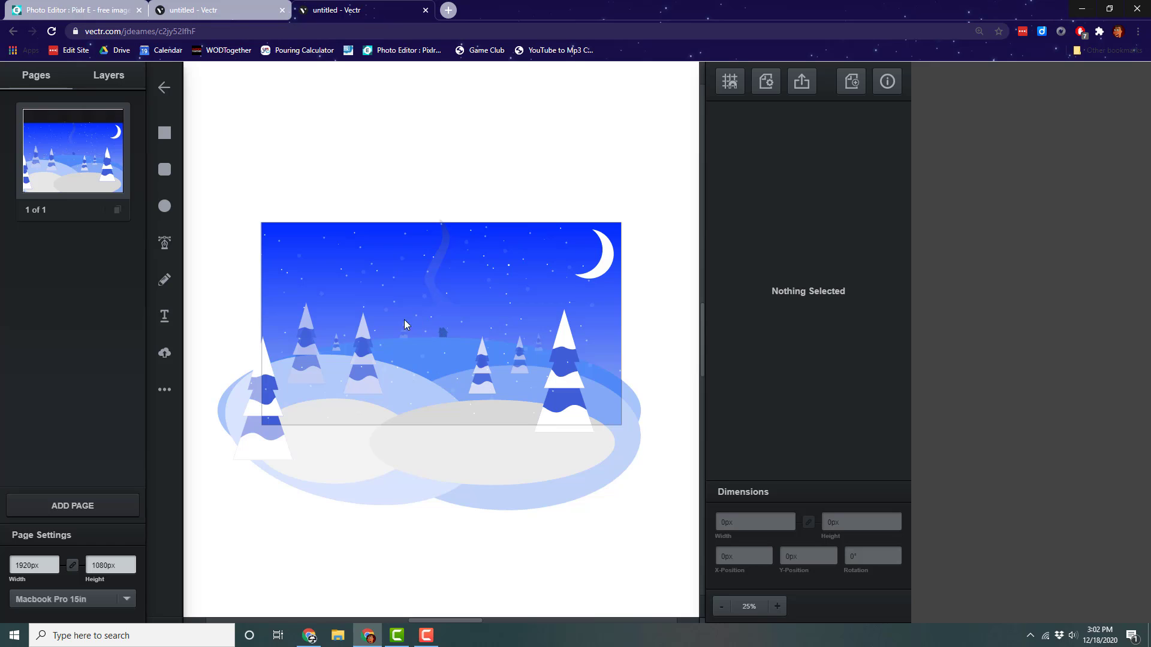
left_click(240, 8)
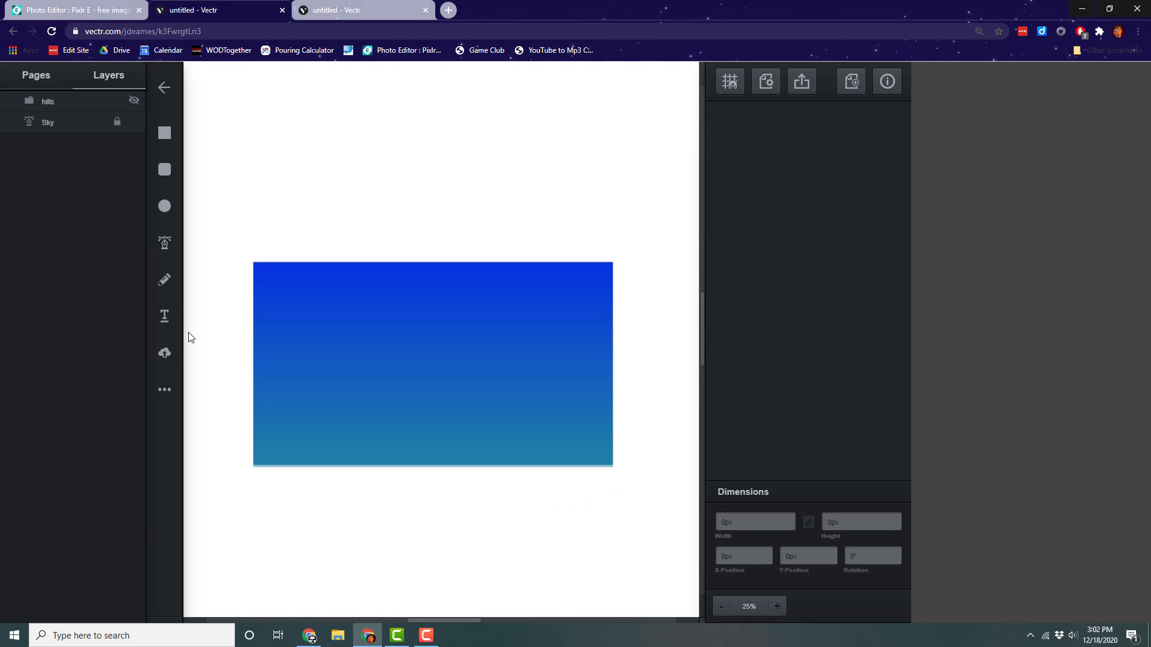
left_click(168, 388)
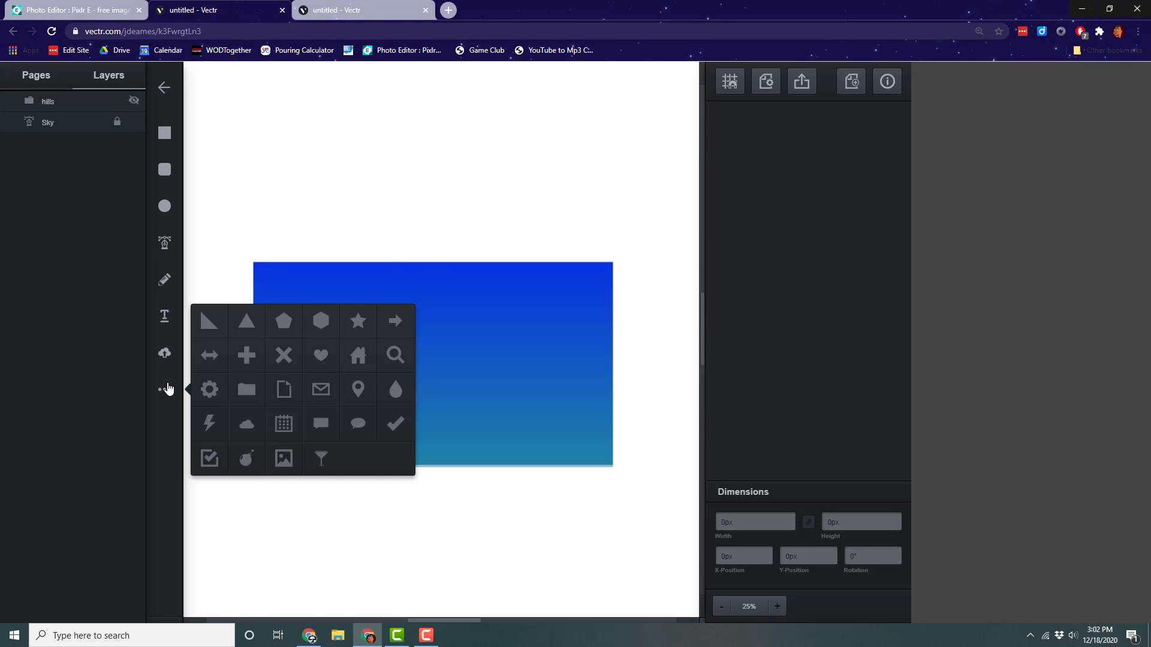
left_click(246, 321)
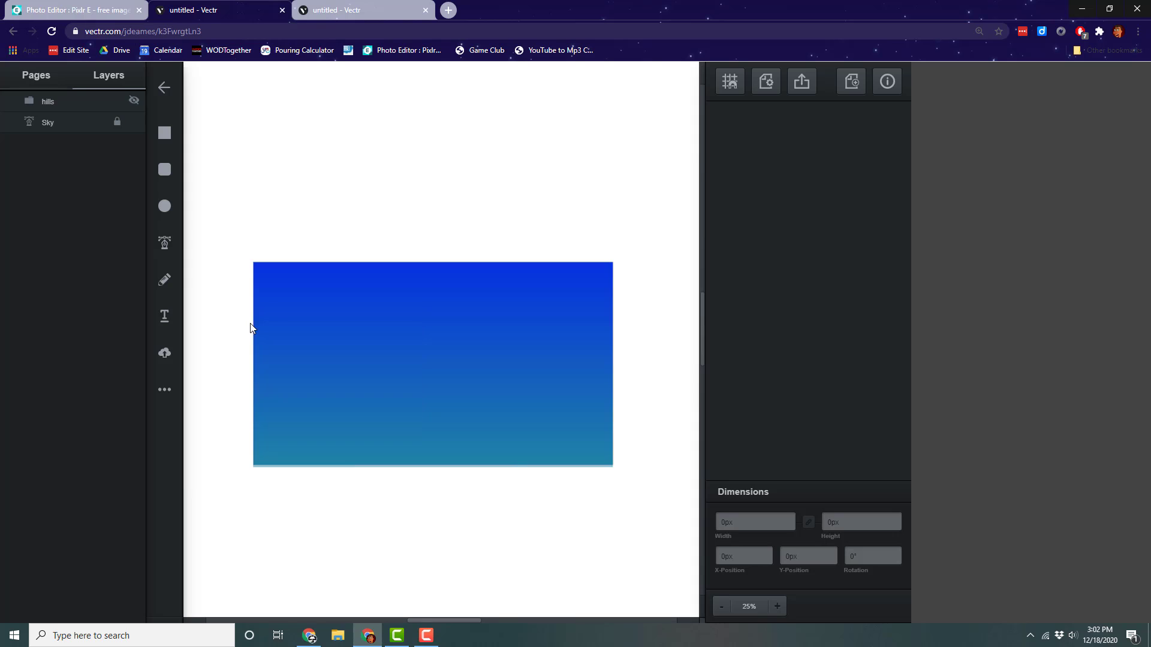
mouse_move(386, 281)
left_mouse_down()
mouse_move(447, 340)
mouse_move(410, 314)
left_mouse_up()
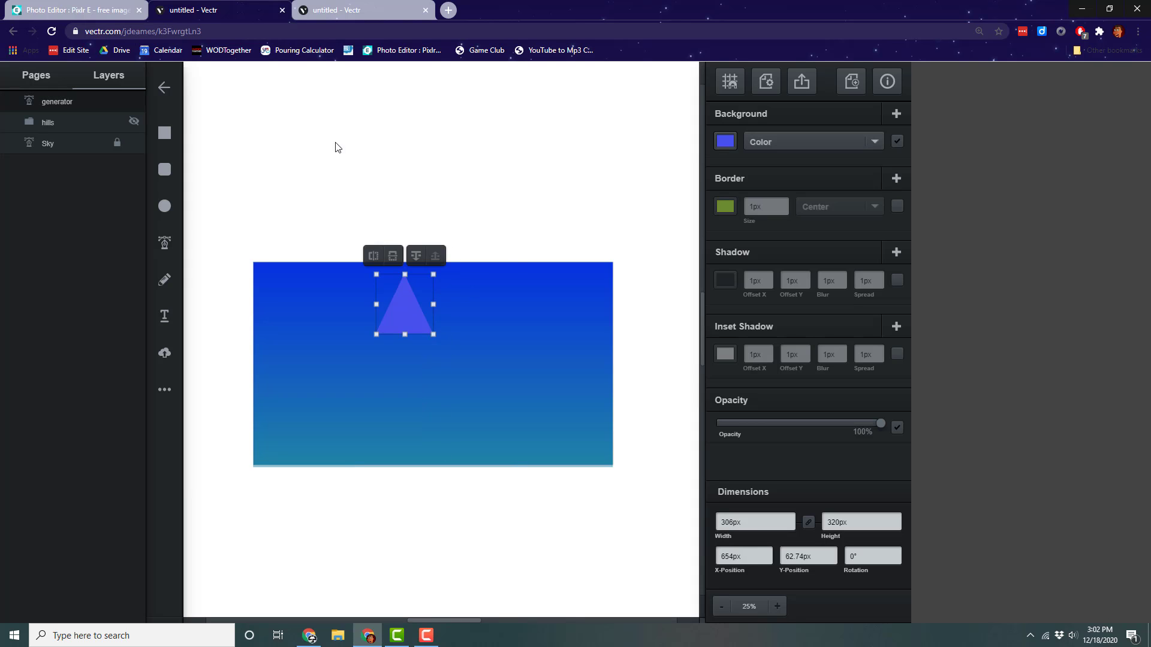
- Fill the triangle with dark blue #111898 and shift it to about X 698, Y 147 px
left_click(222, 9)
key("ctrl+Tab")
left_click(726, 143)
left_click(664, 127)
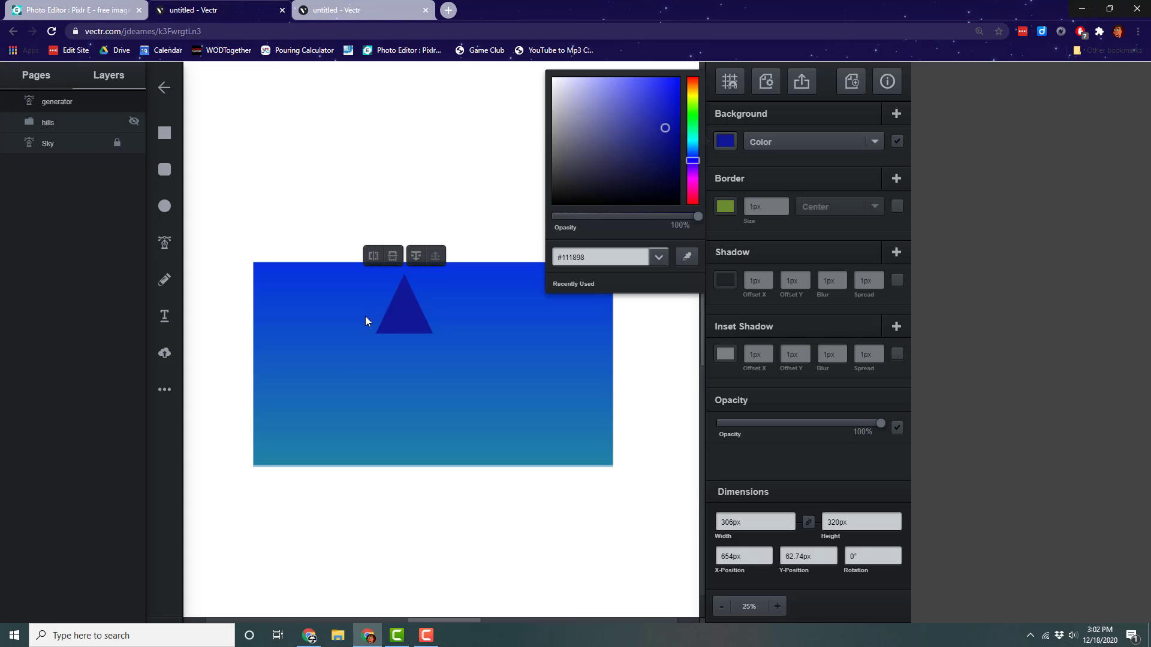
left_click_drag(398, 308, 407, 324)
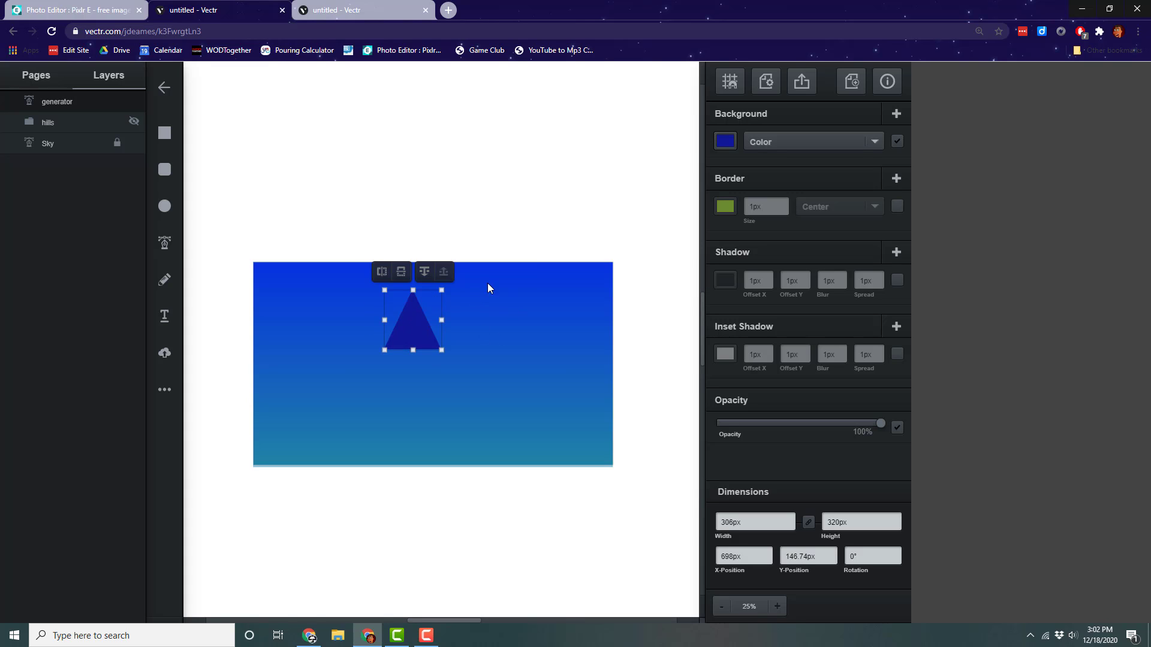
- Duplicate the dark blue triangle and place the copy beside it at about X 1310, Y 147 px
left_click(360, 204)
left_click(416, 324)
key("ctrl+d")
left_click_drag(426, 334, 531, 318)
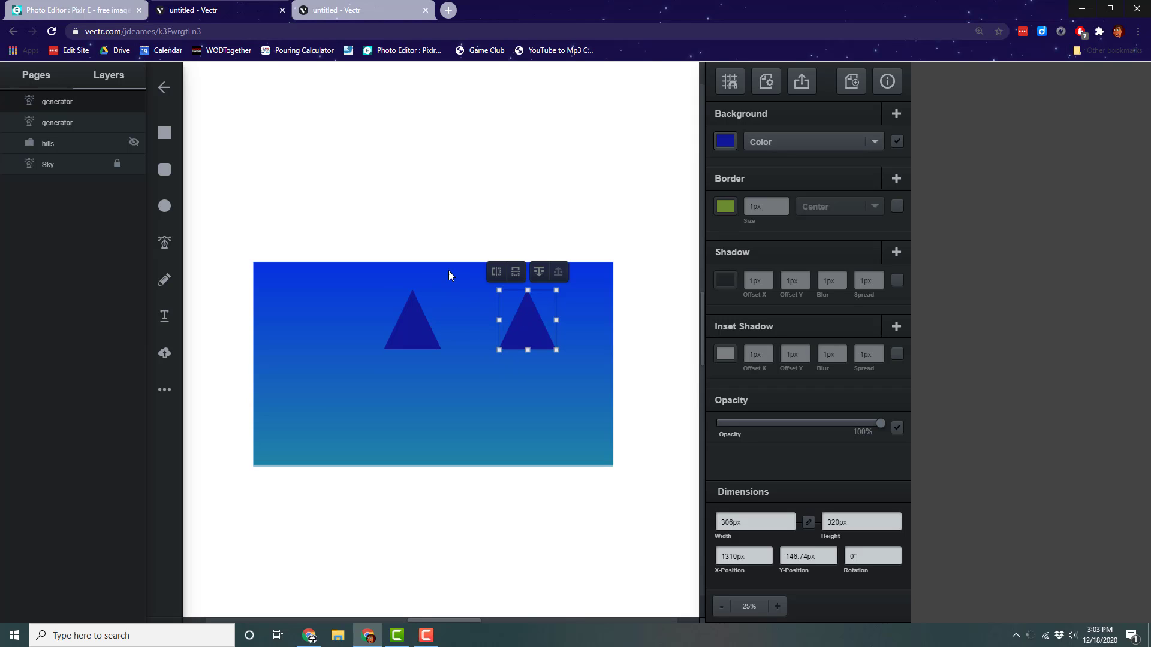
- Check the finished scene's snowy trees, and draw a closed, wavy-bottomed Pen path about 248 × 289 px over the first triangle's peak
left_click(164, 250)
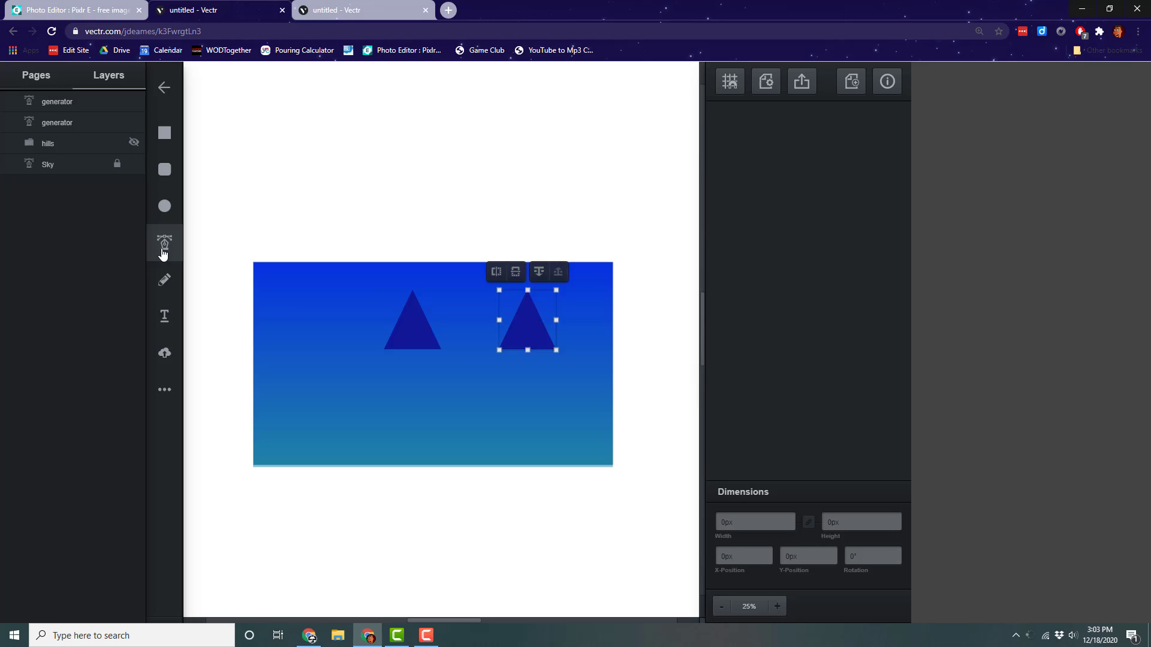
left_click(778, 607)
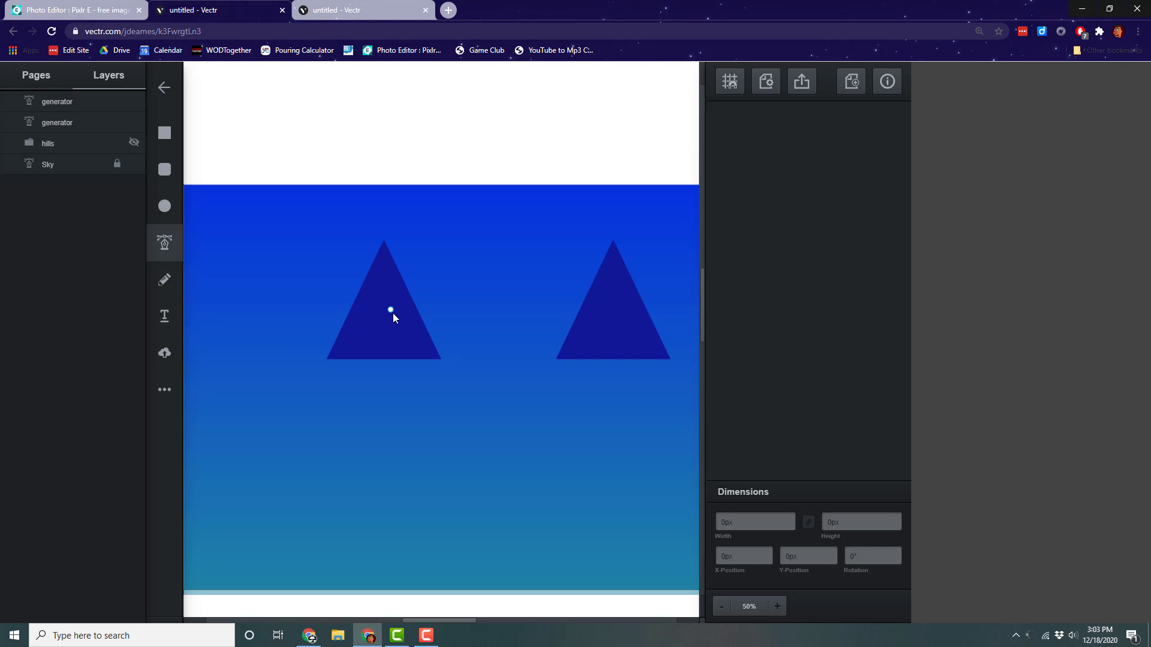
left_click(363, 12)
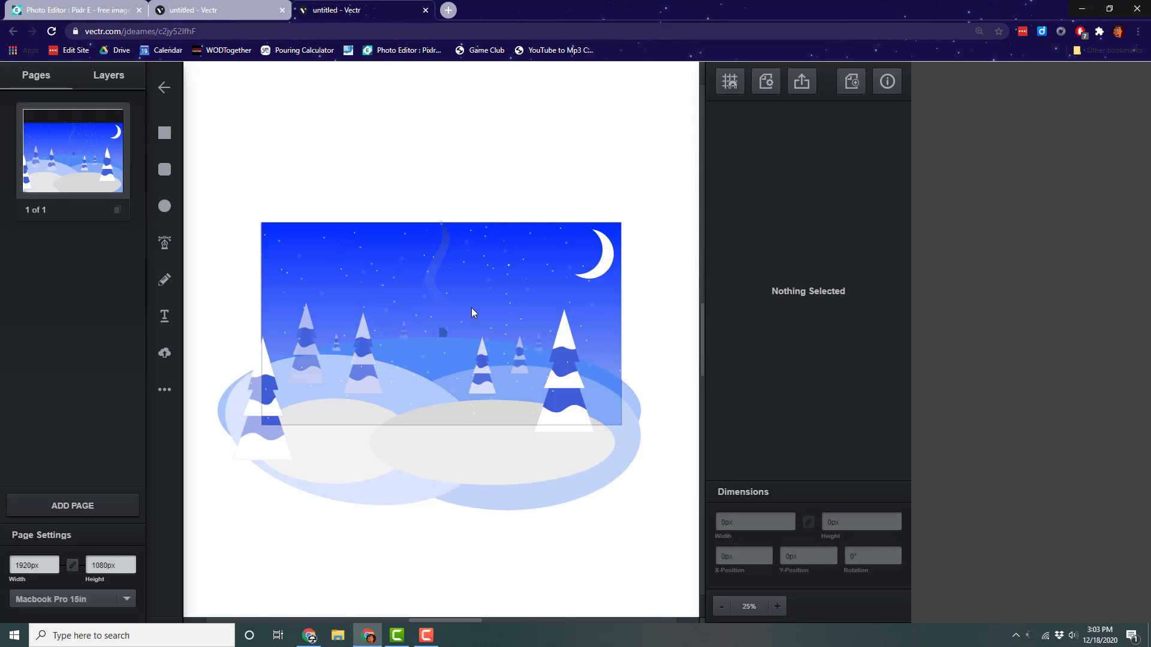
left_click(778, 606)
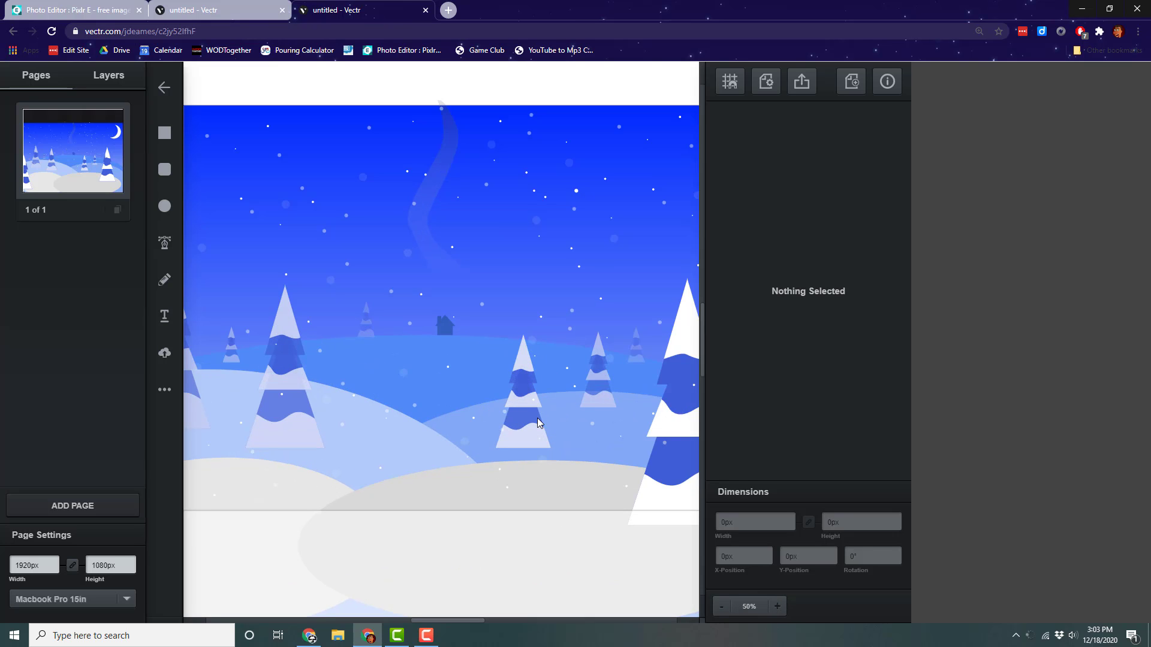
left_click_drag(555, 377, 417, 377)
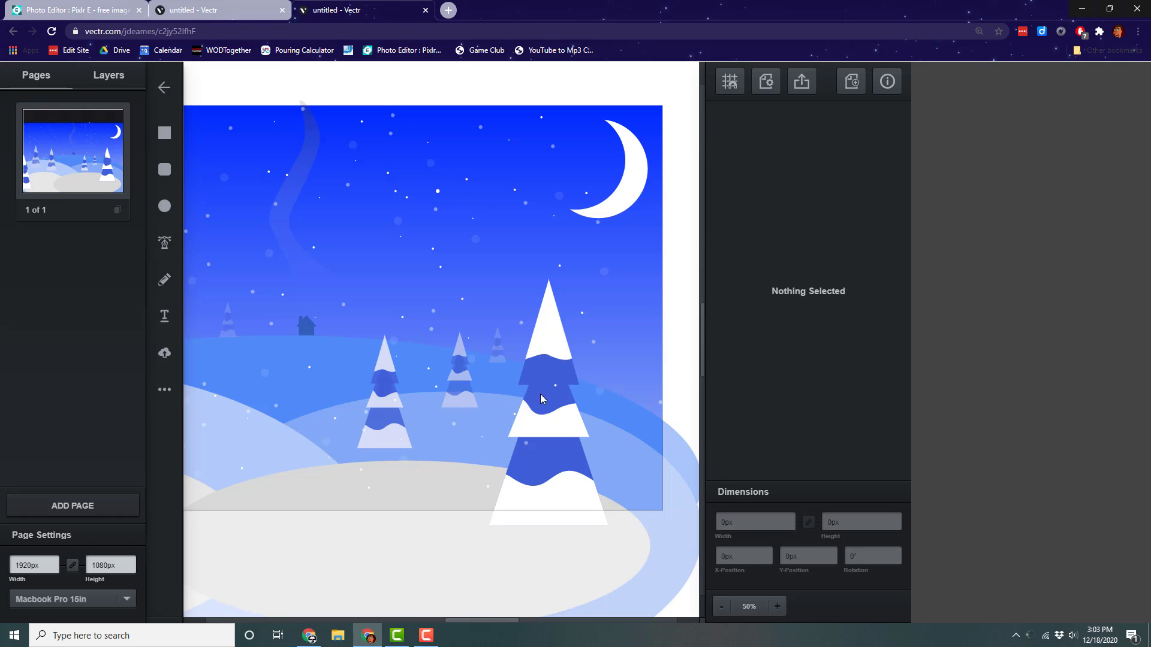
left_click(228, 12)
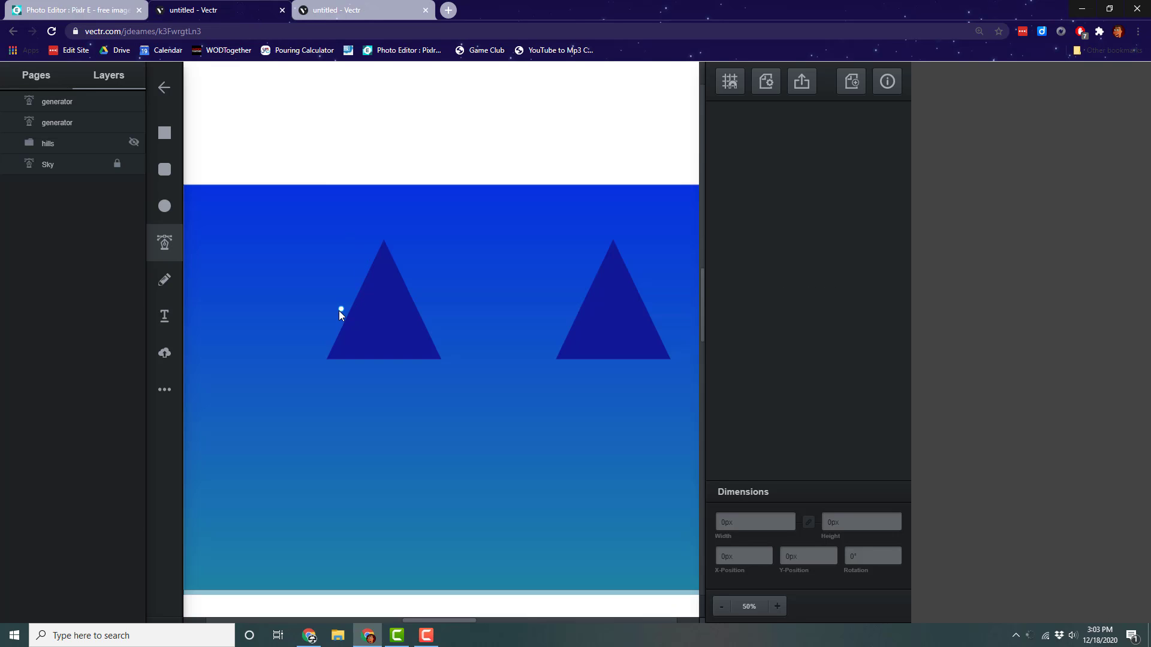
left_click(339, 309)
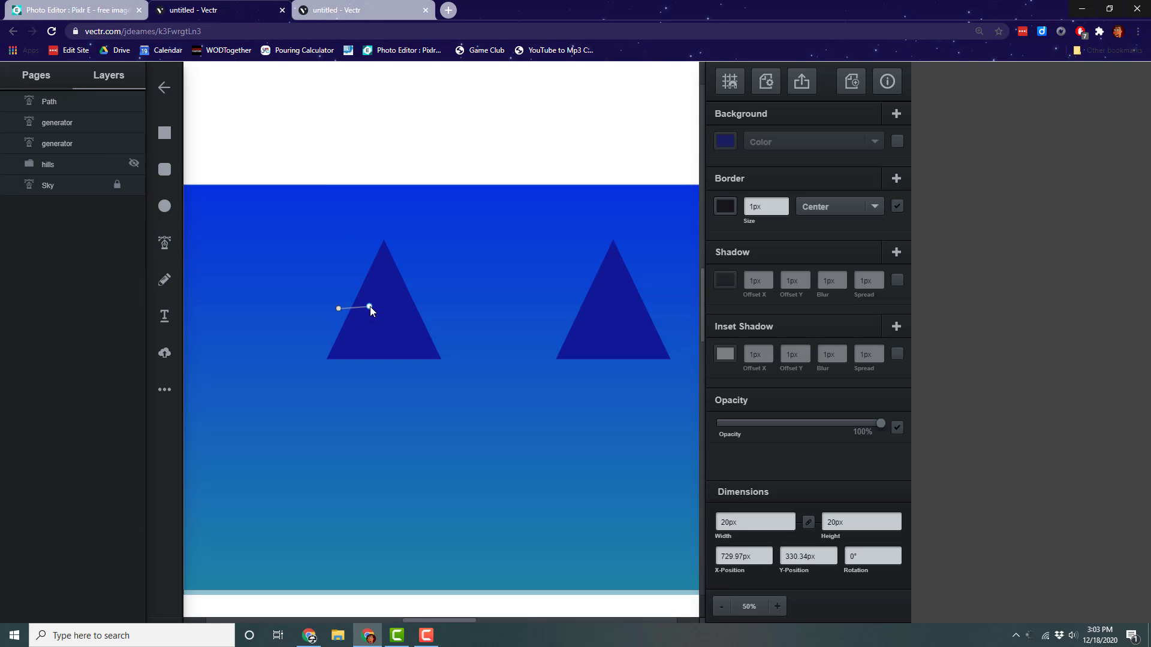
left_click_drag(369, 307, 376, 297)
left_click(391, 311)
left_click(425, 296)
left_click(415, 225)
left_click(362, 207)
left_click(339, 308)
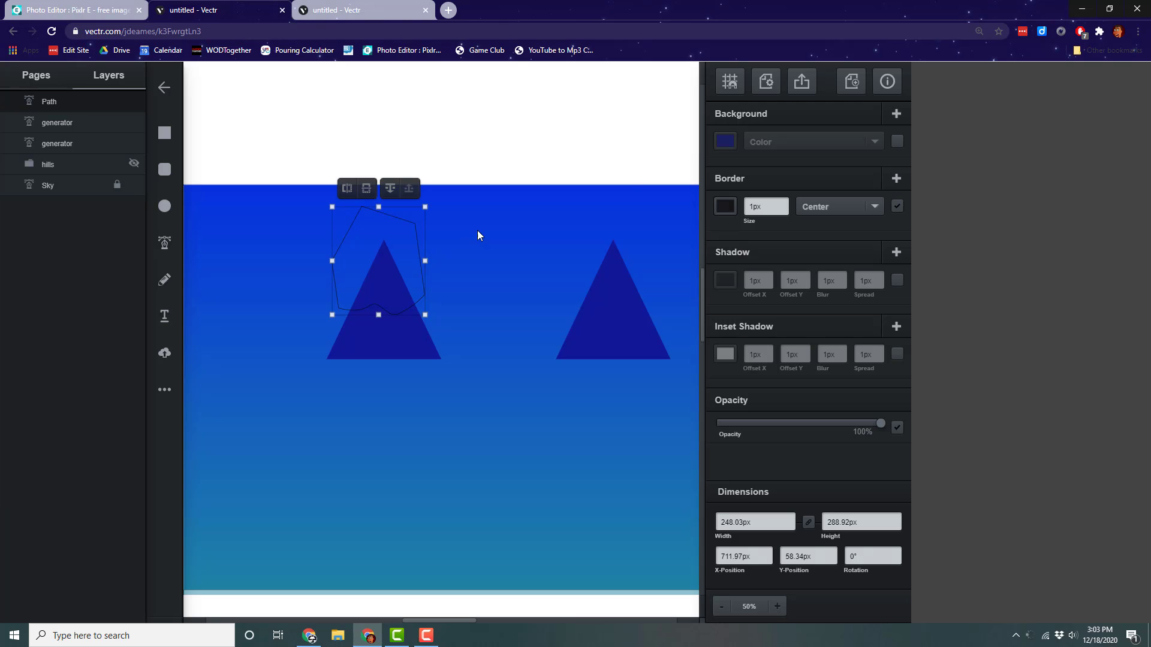
- Fill the wavy-bottomed path with white #ffffff and remove its border
left_click(726, 142)
left_click_drag(645, 134, 522, 62)
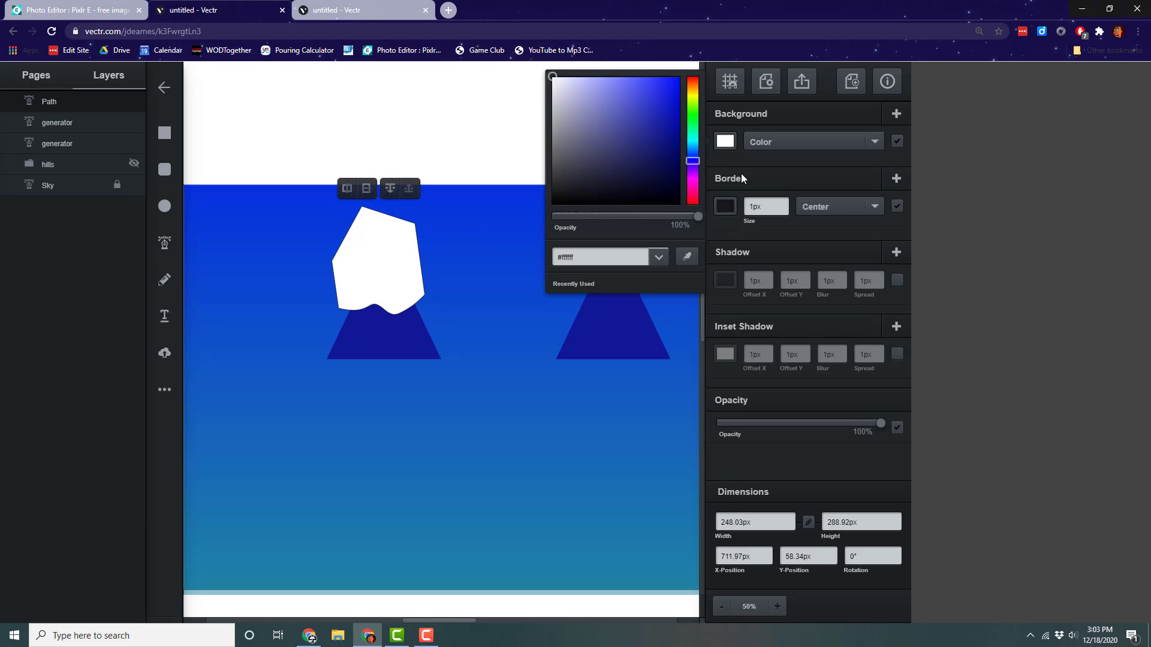
left_click(746, 177)
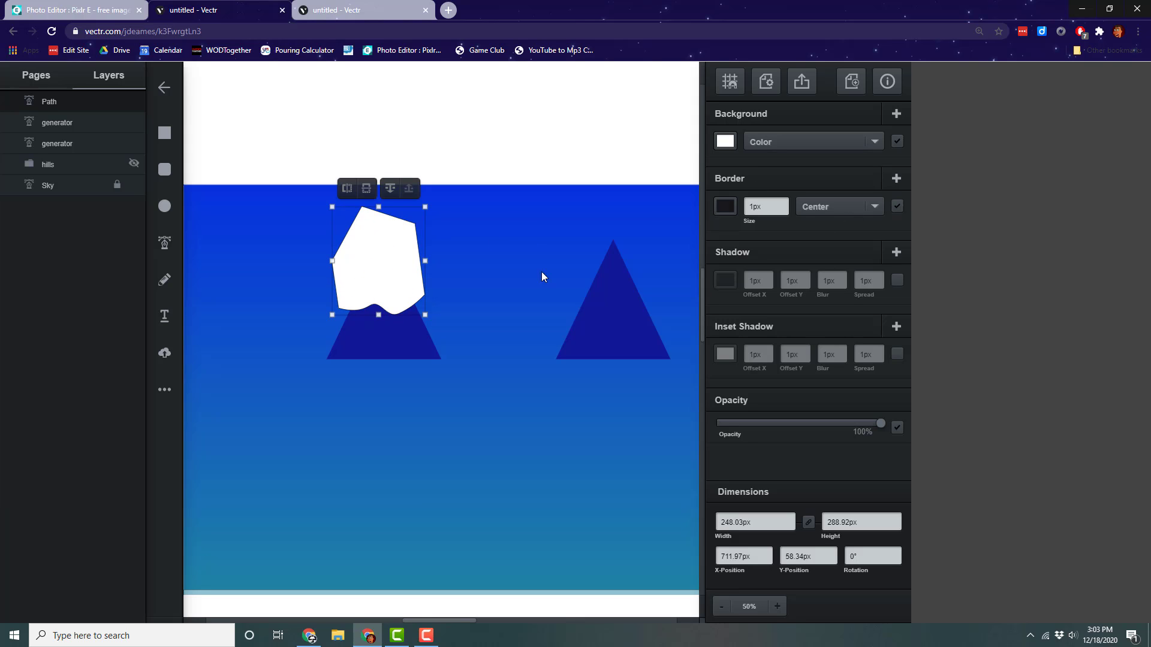
left_click(896, 207)
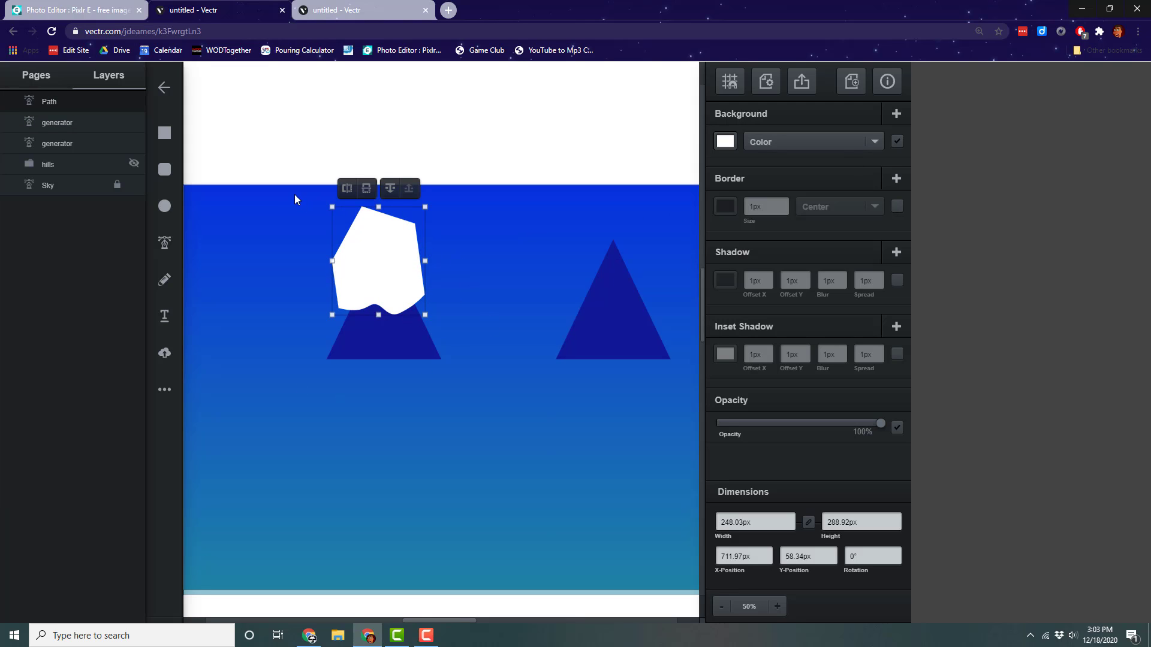
- Compare the Boolean operations on the white path and the triangle beneath it, and apply Intersect to cut out a snow cap
left_click_drag(295, 196, 481, 390)
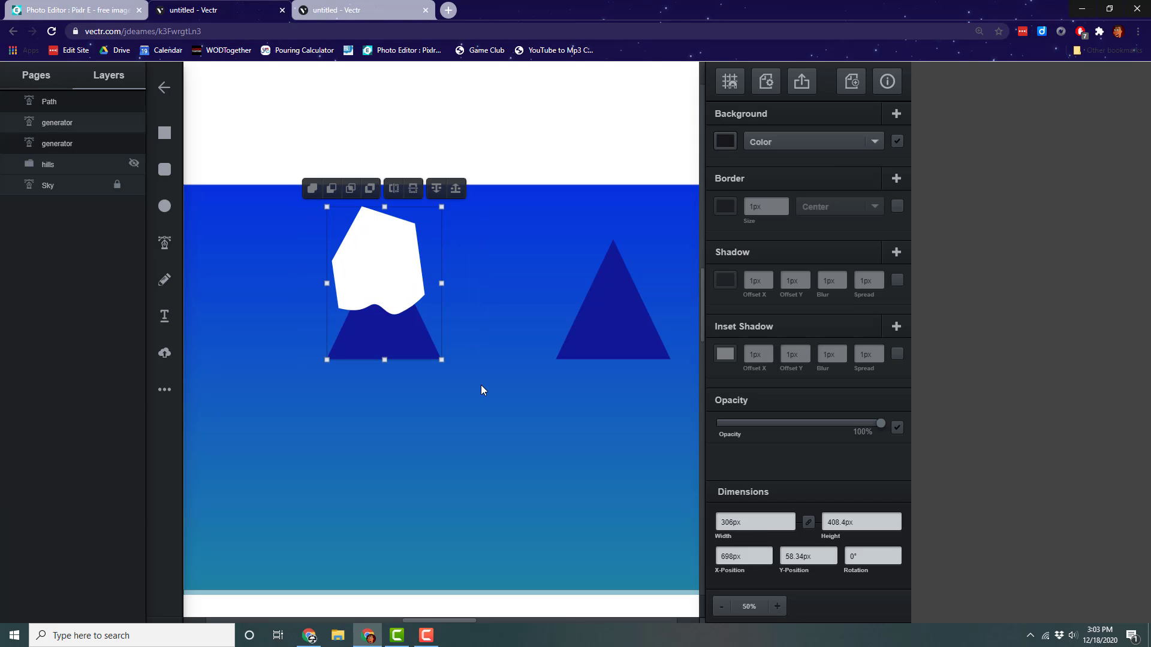
left_click(312, 189)
left_click(332, 189)
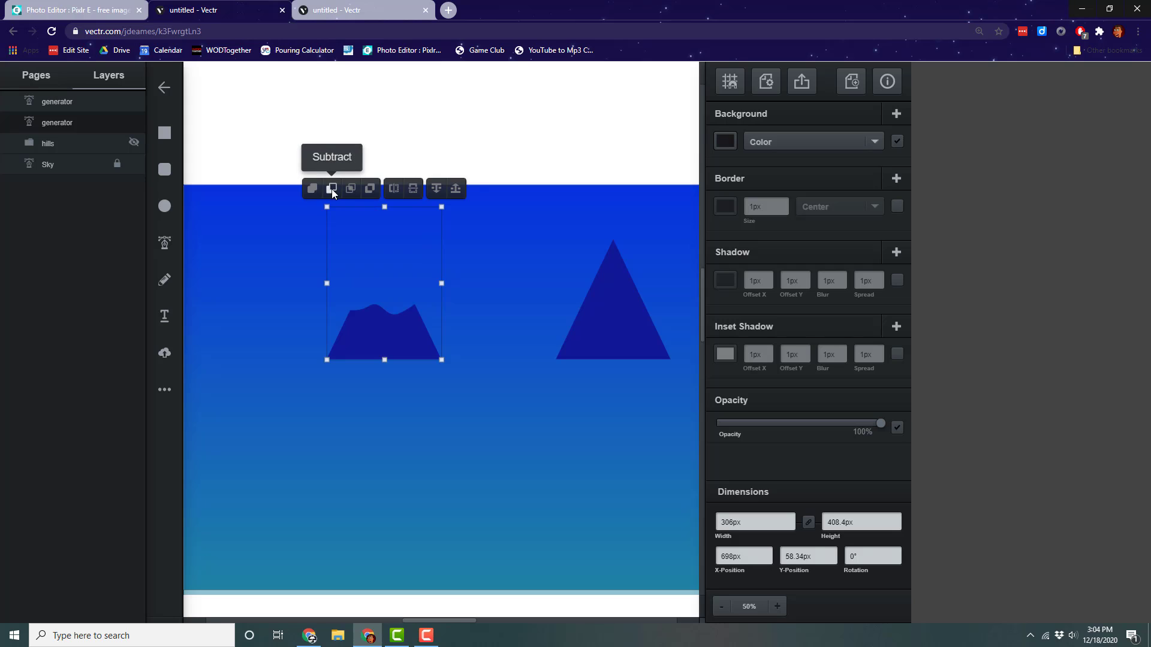
left_click(352, 189)
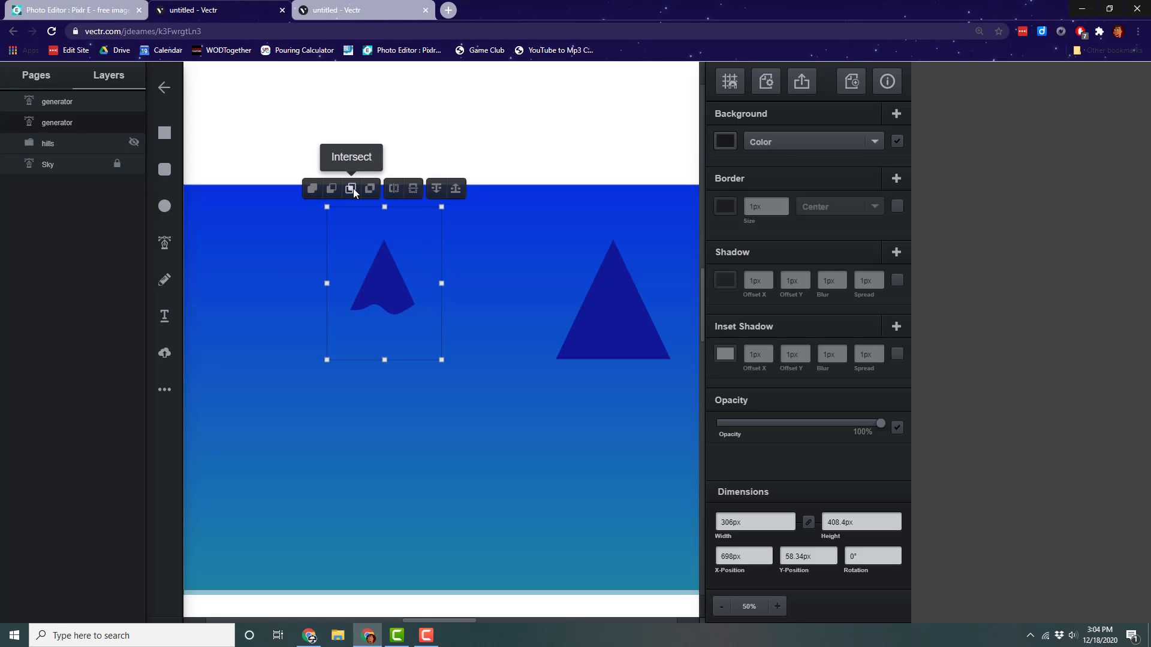
key("ctrl+z")
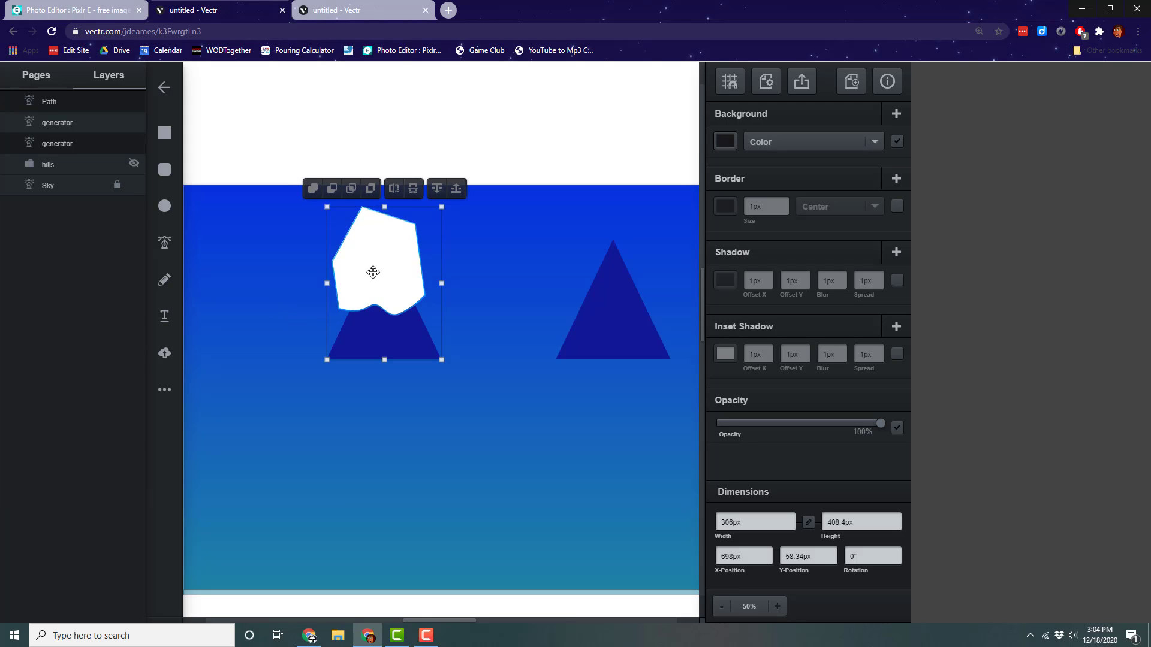
left_click(353, 190)
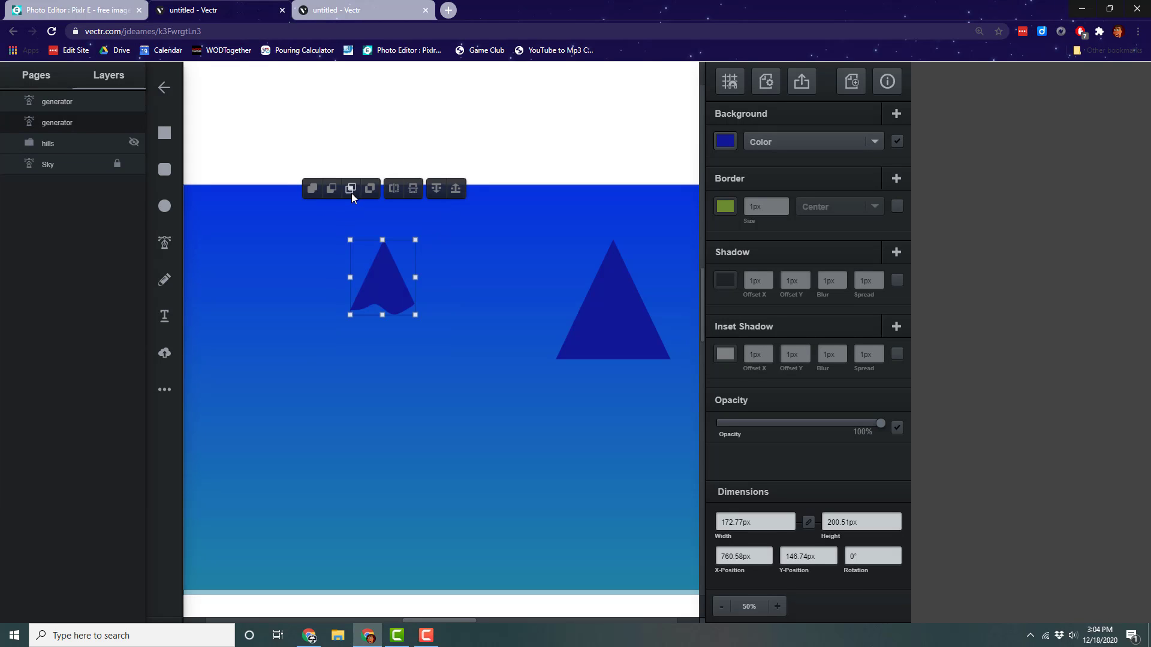
- Fill the snow cap with white #ffffff and fit it in front of the remaining triangle's peak at about X 1371, Y 147 px
mouse_move(384, 266)
left_mouse_down()
mouse_move(397, 267)
mouse_move(393, 254)
left_mouse_up()
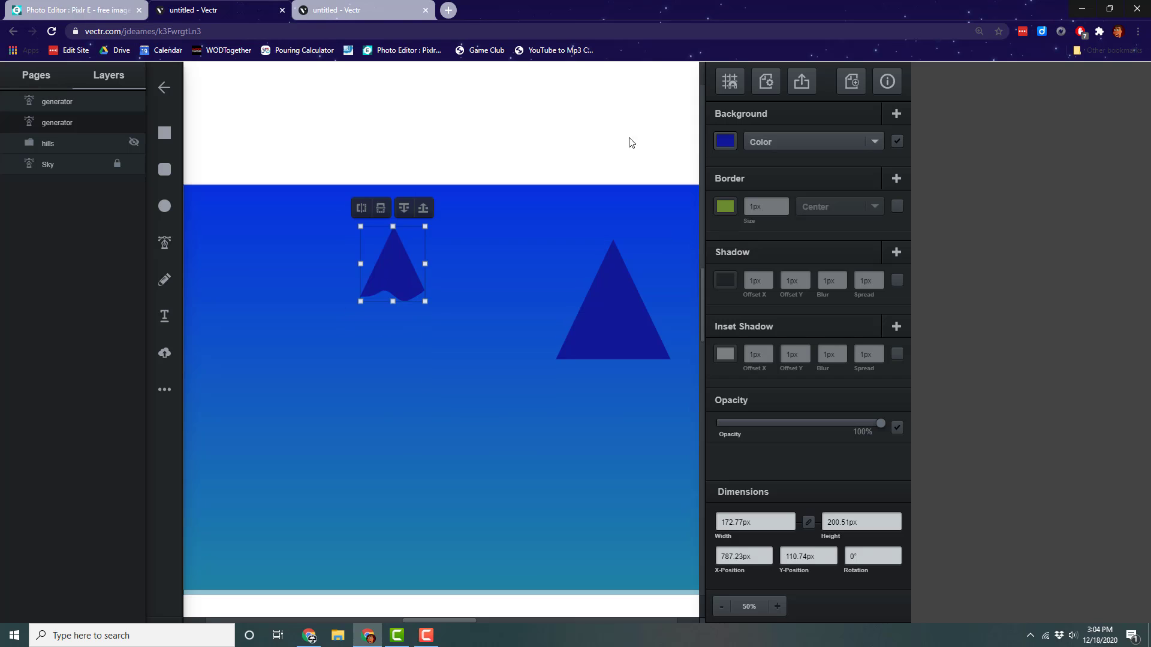
left_click(725, 141)
left_click_drag(613, 146, 552, 77)
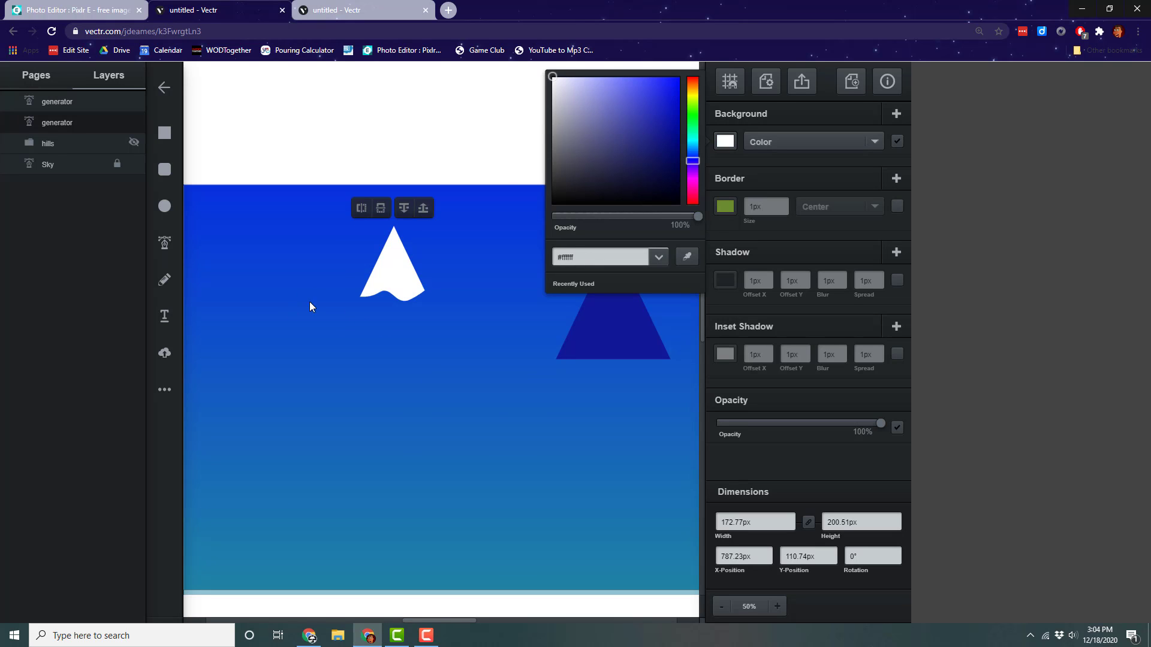
left_click_drag(390, 265, 512, 257)
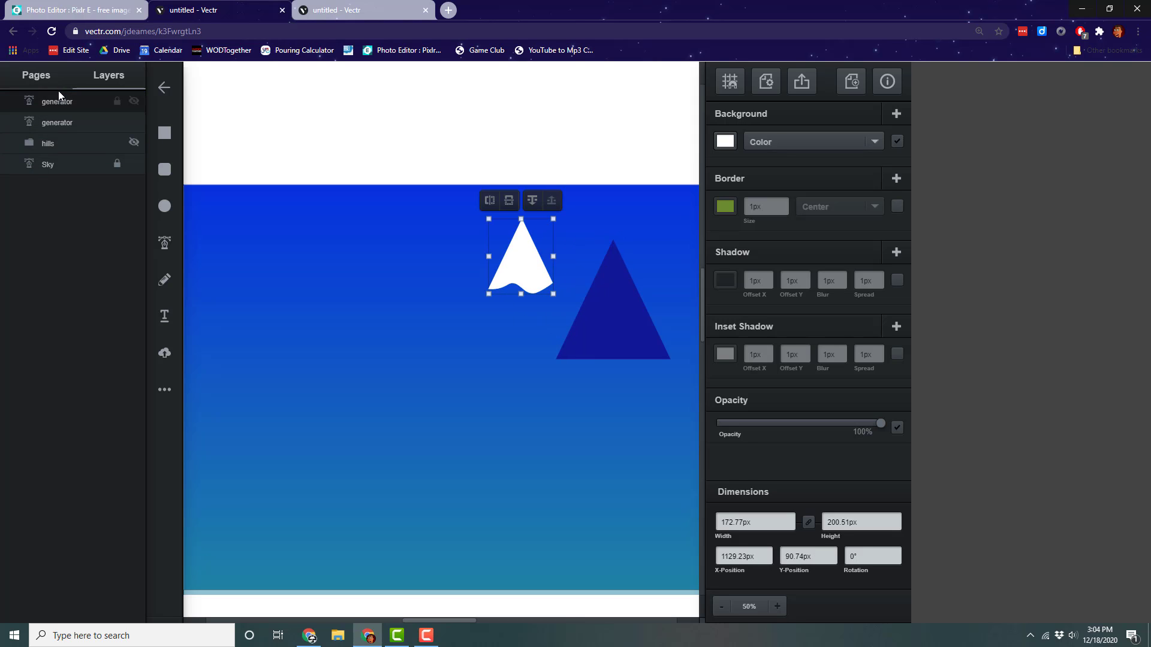
left_click_drag(528, 264, 618, 284)
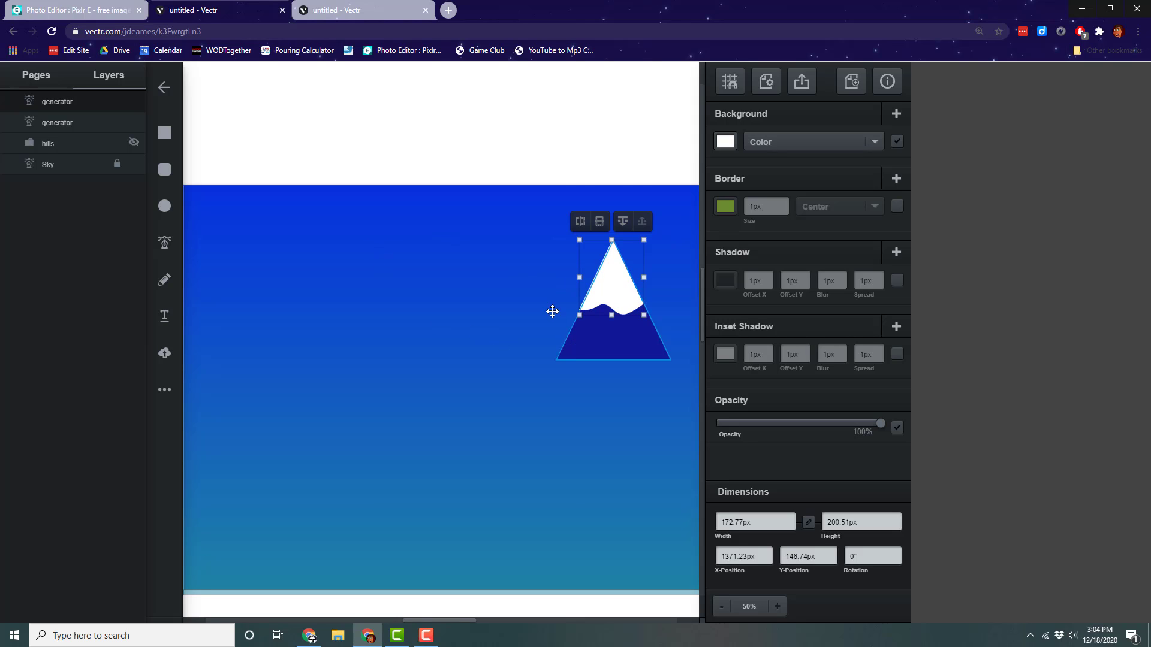
left_click(460, 331)
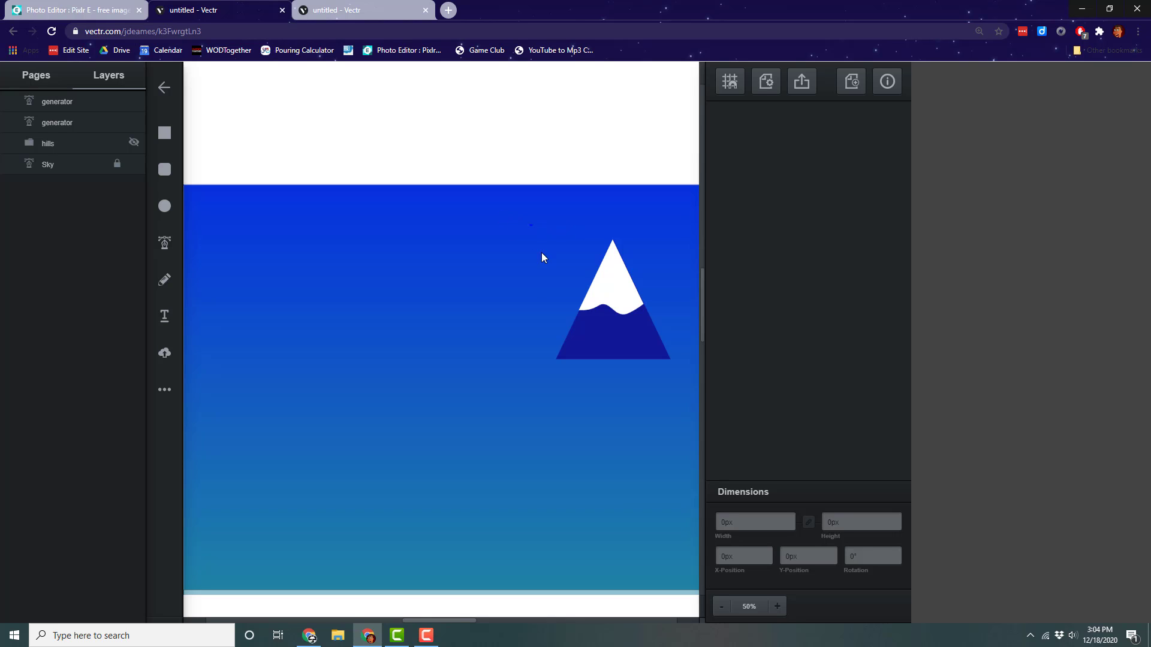
- Group the snow cap with its triangle and move the group to about X 462, Y 101 px
left_click_drag(531, 226, 689, 397)
right_click(615, 296)
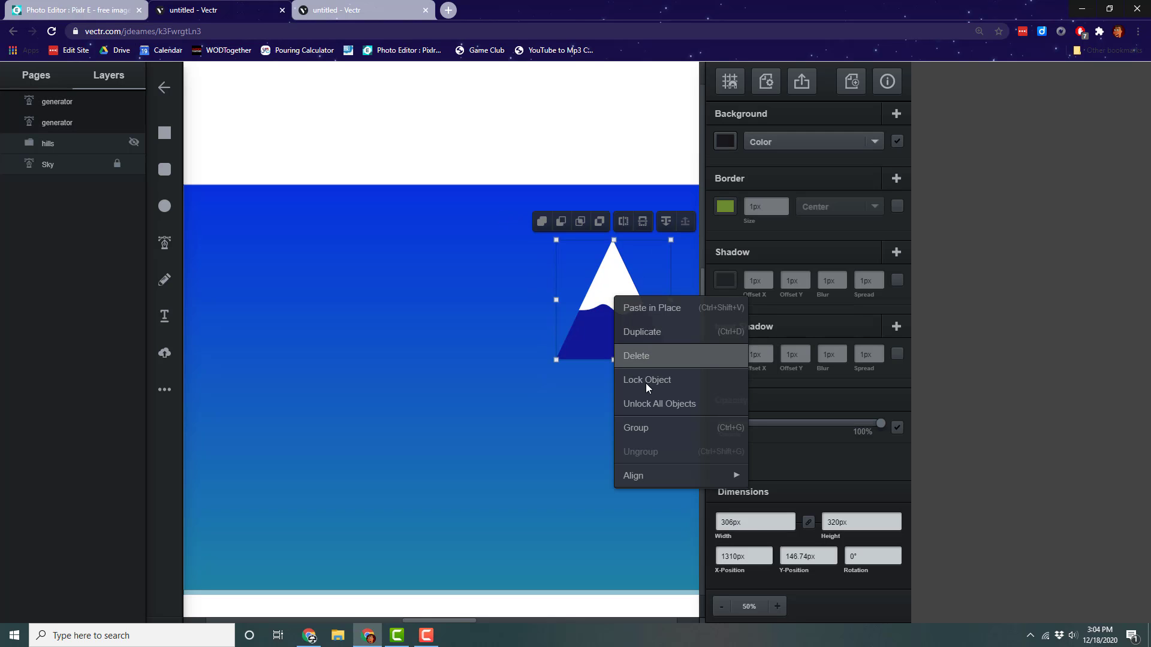
left_click(636, 427)
left_click_drag(605, 300, 265, 277)
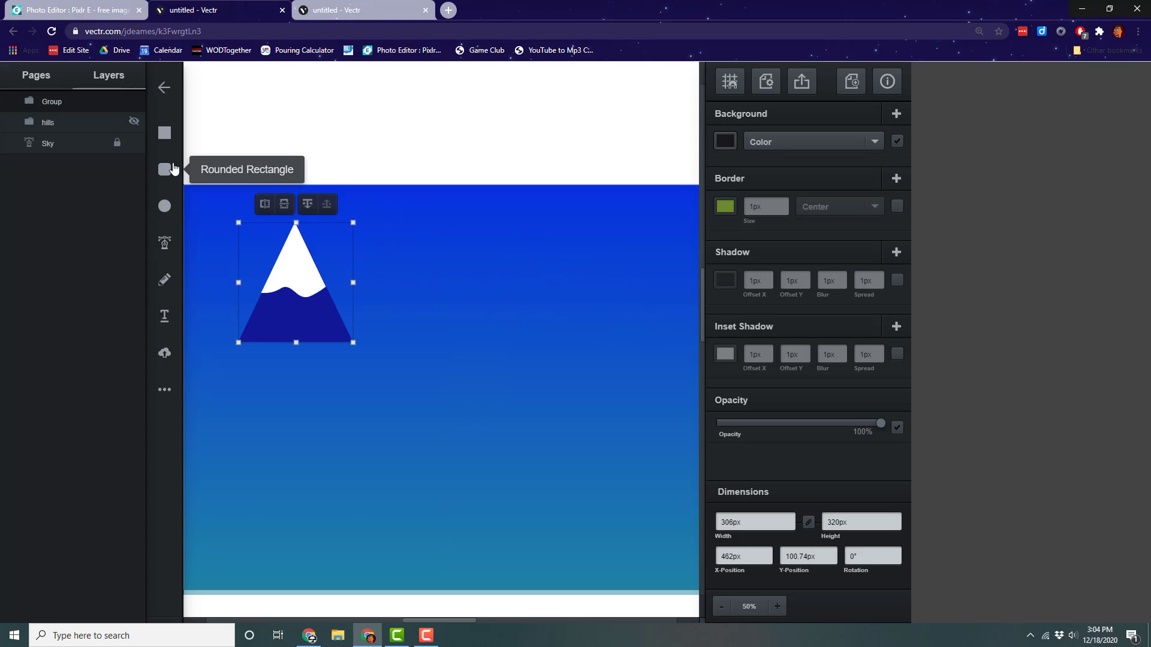
- Draw a triangle of about 454 × 454 px beside the snow-capped tier and place it at about X 854, Y 160 px
left_click(165, 389)
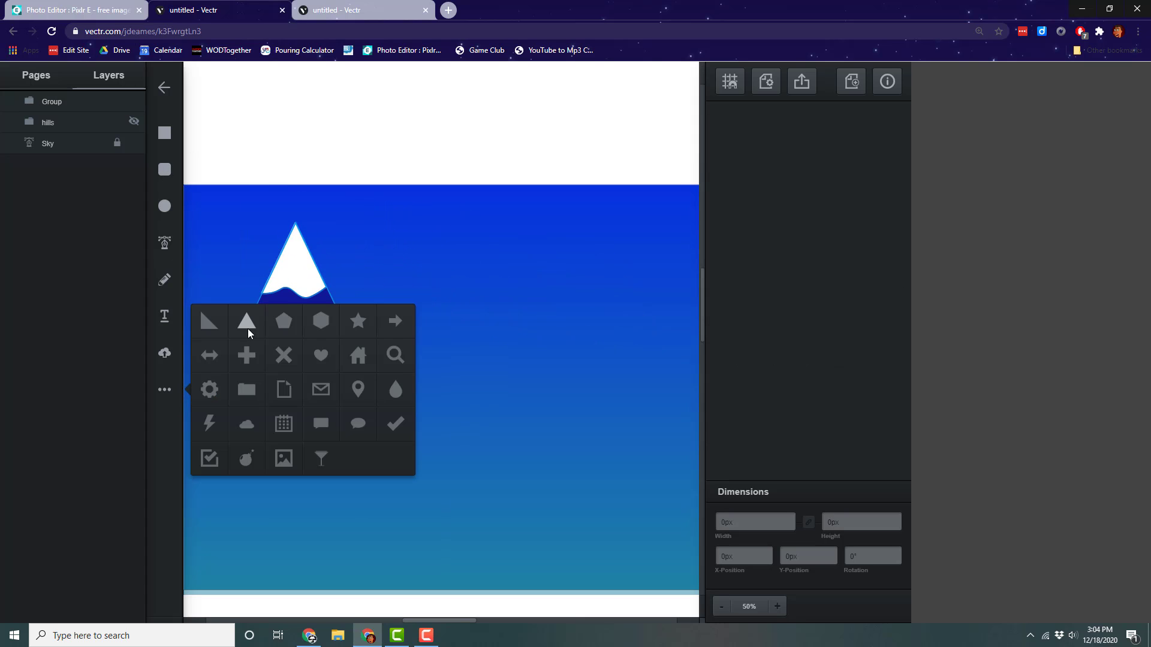
left_click(248, 330)
left_click_drag(421, 289, 590, 444)
left_click_drag(536, 412, 484, 360)
- Fill the new triangle with the snow-capped tier's dark blue #111898 and place a duplicate of it at about X 1408, Y 170 px
left_click(725, 142)
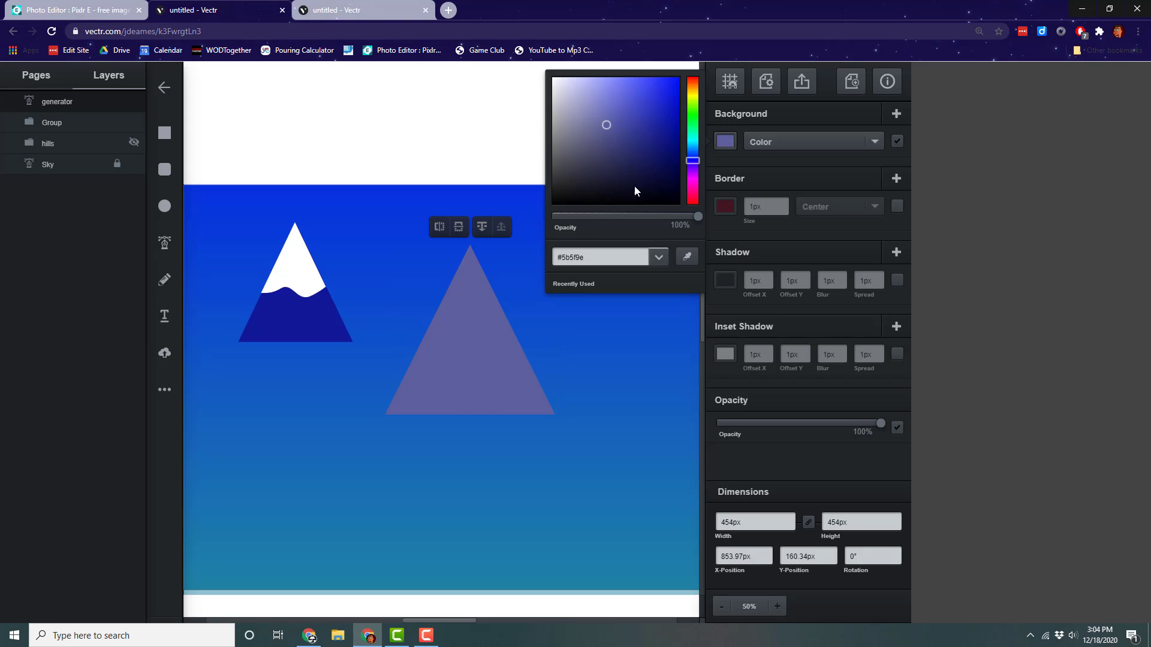
left_click(688, 260)
left_click(331, 332)
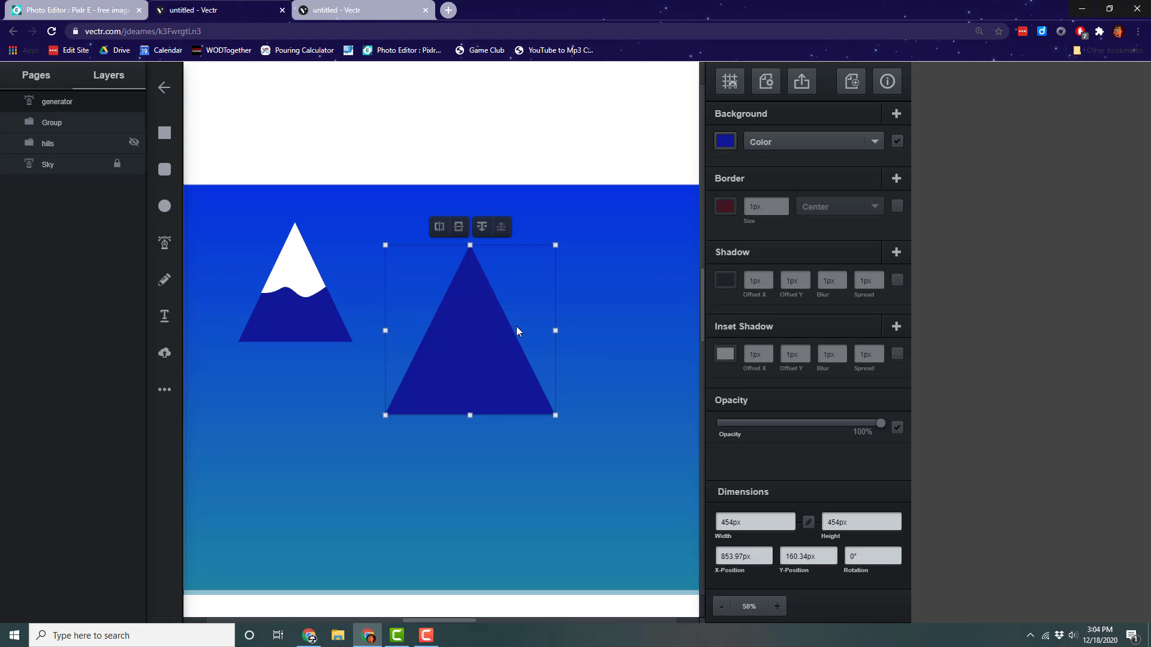
left_click_drag(462, 318, 683, 330)
key("ctrl+d")
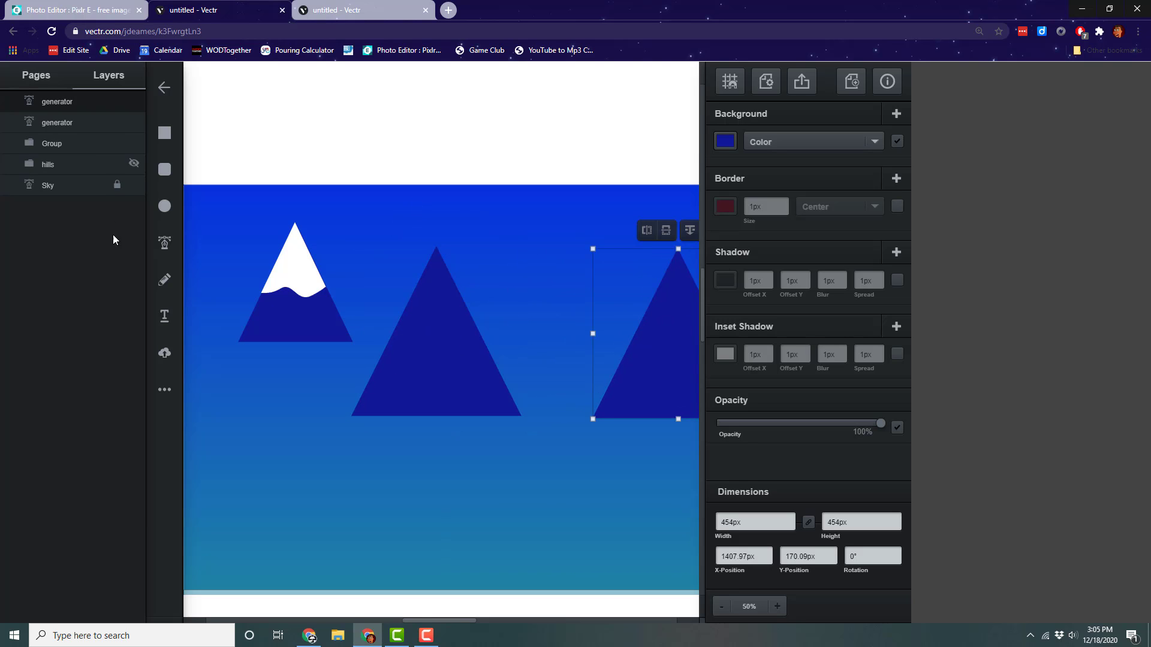
- Draw a closed path of about 556 × 219 px with a wavy upper edge, covering the base of the first 454 px triangle
left_click(178, 257)
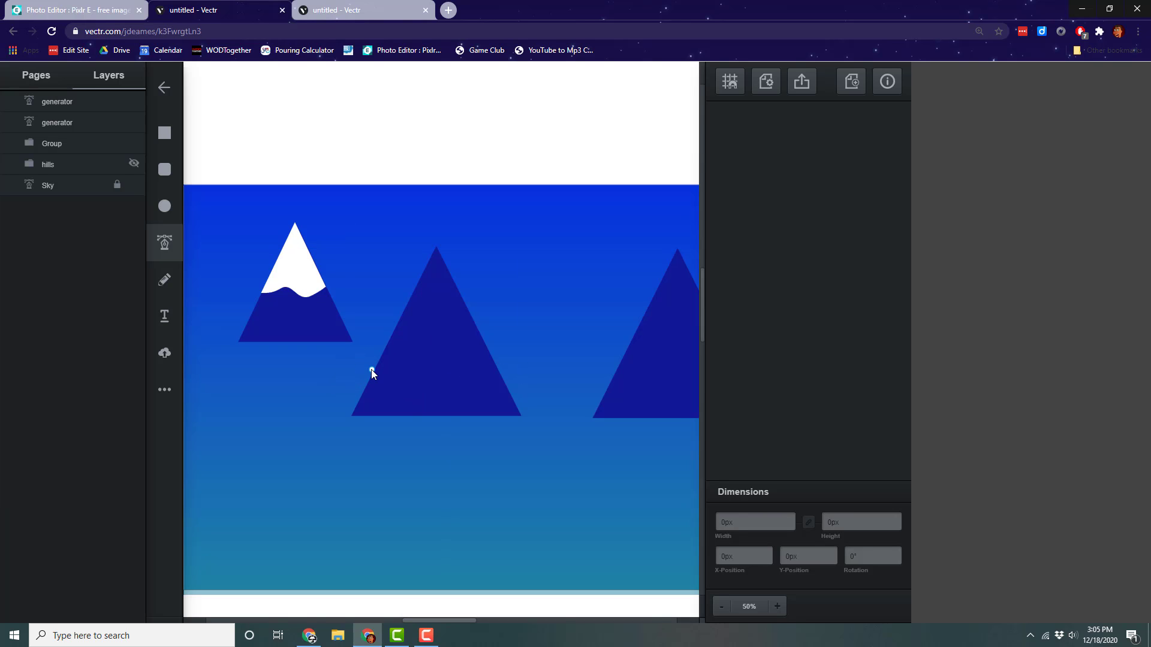
left_click(349, 383)
left_click_drag(392, 374, 503, 377)
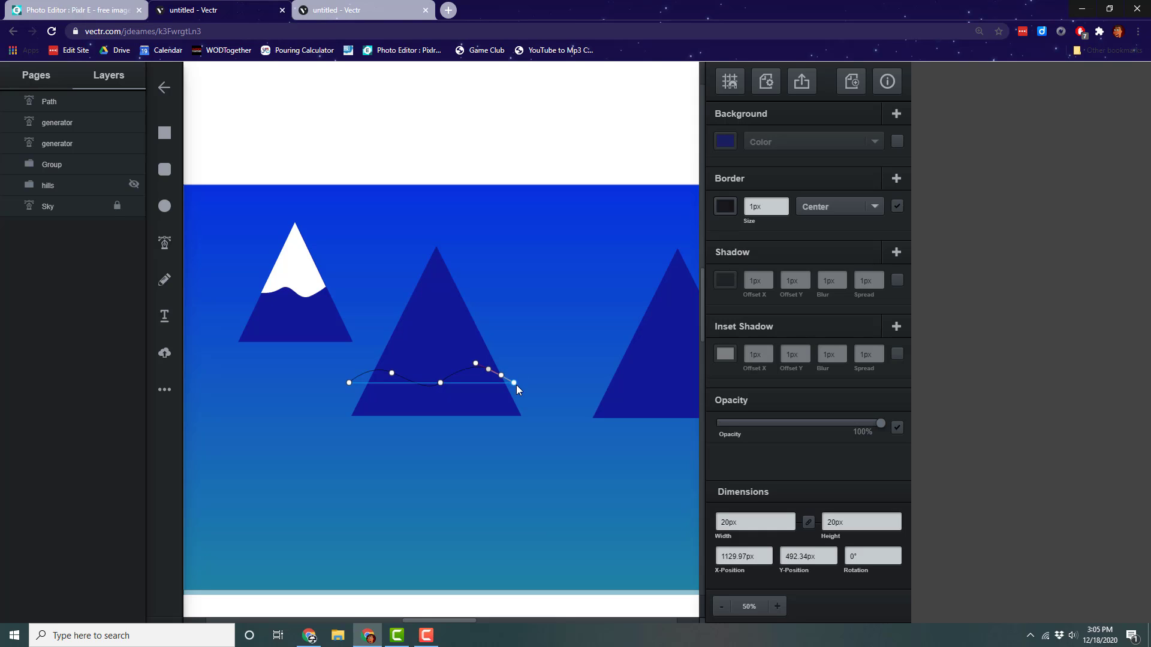
left_click(533, 400)
left_click(516, 449)
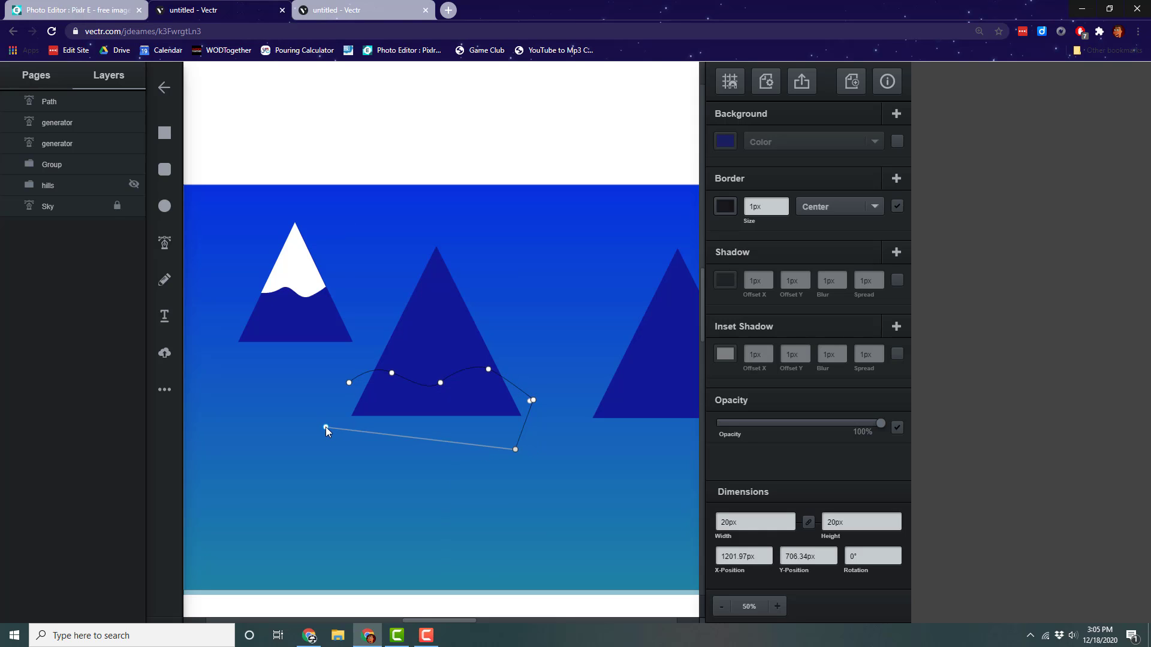
left_click(325, 427)
left_click(350, 382)
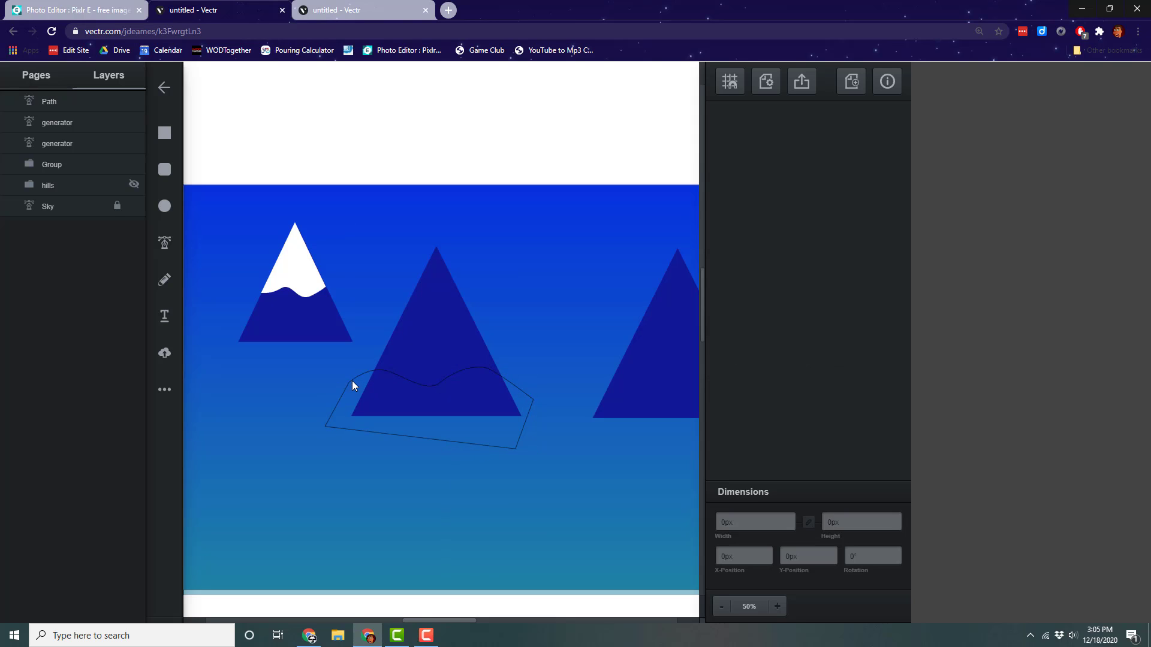
- Fill the wavy-topped path with white #ffffff and remove its border
left_click(332, 414)
left_click(725, 141)
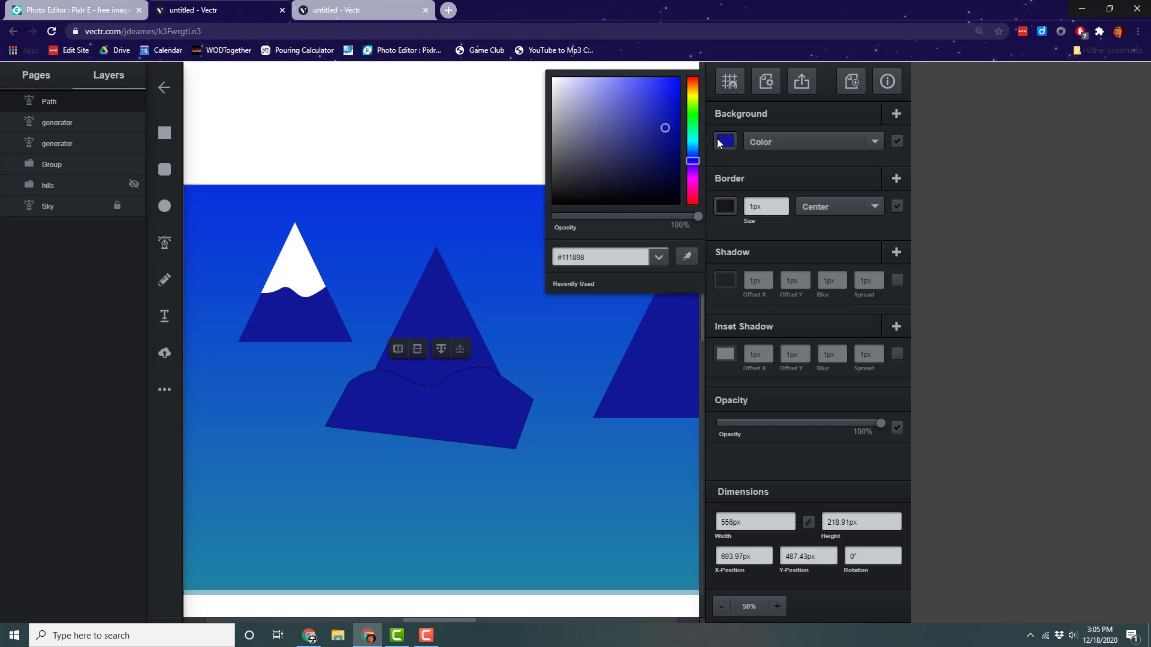
left_click_drag(618, 120, 552, 76)
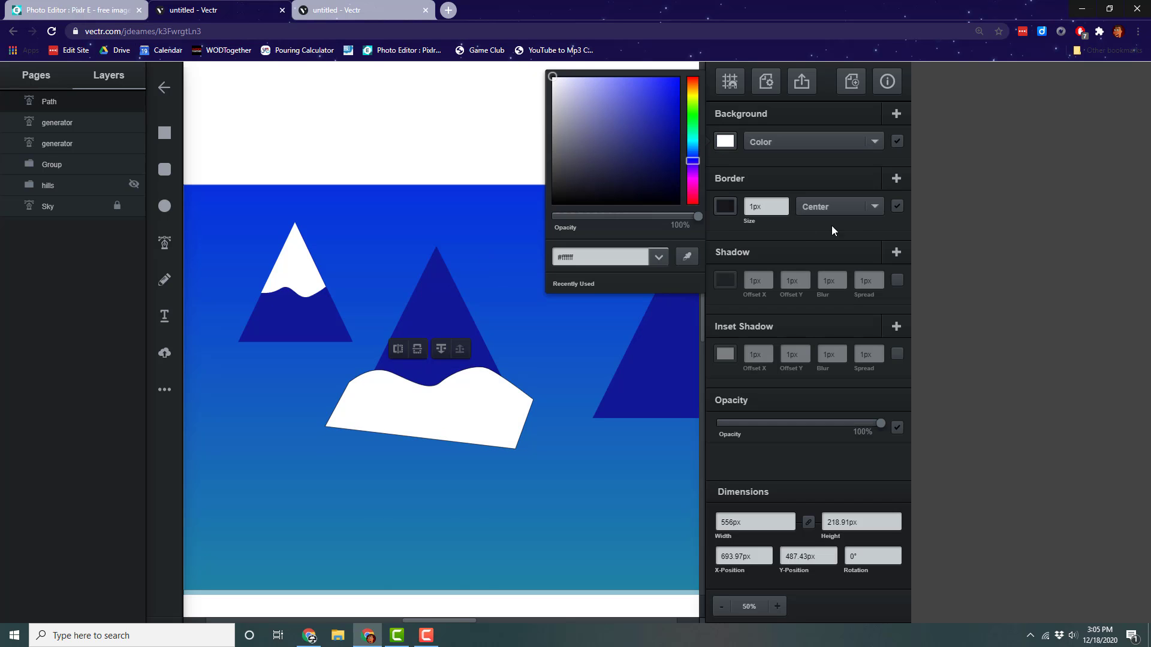
left_click(897, 206)
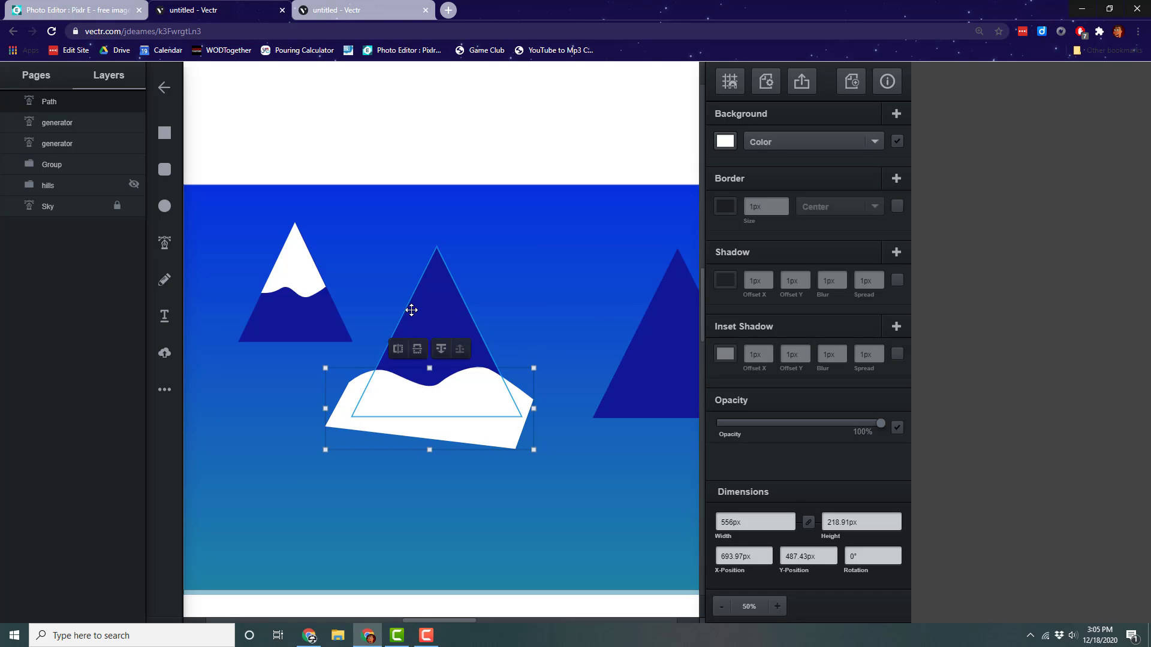
- Intersect the wavy-topped path with the triangle beneath it and fill the resulting snow band with white
left_click_drag(379, 271, 524, 447)
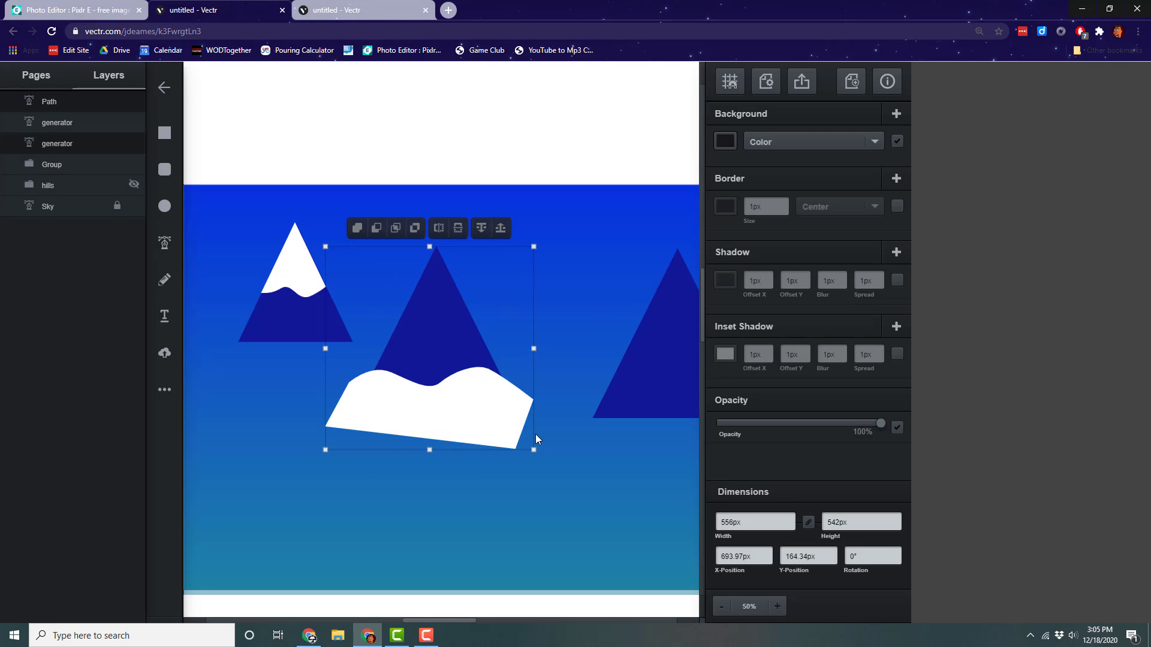
left_click(396, 234)
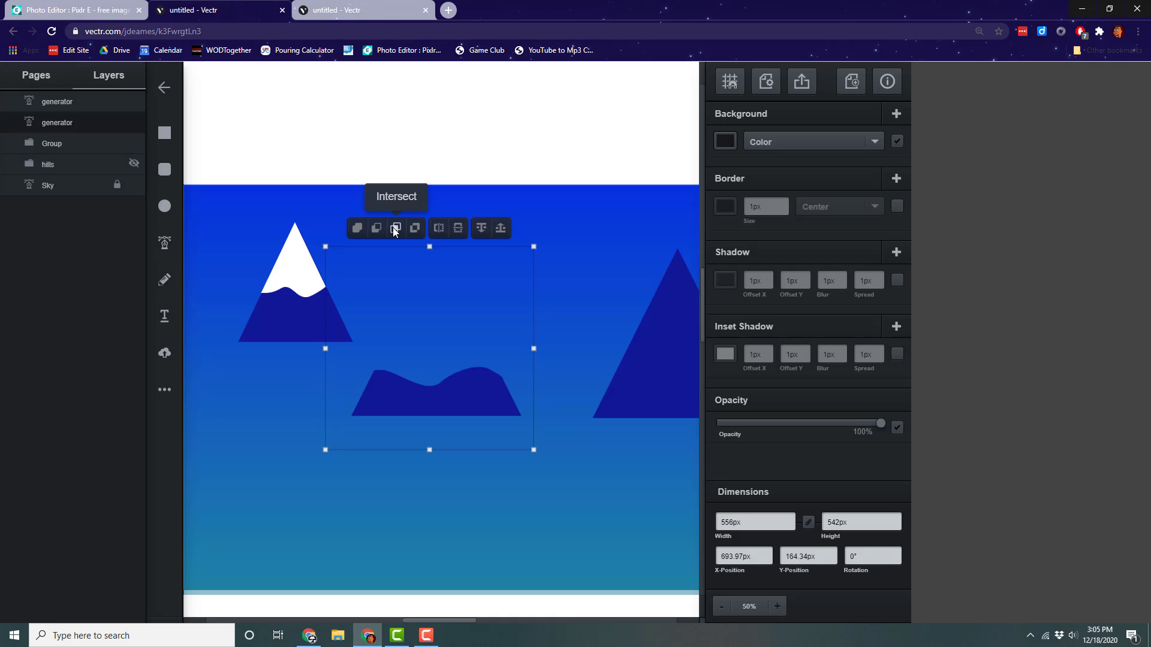
left_click(394, 232)
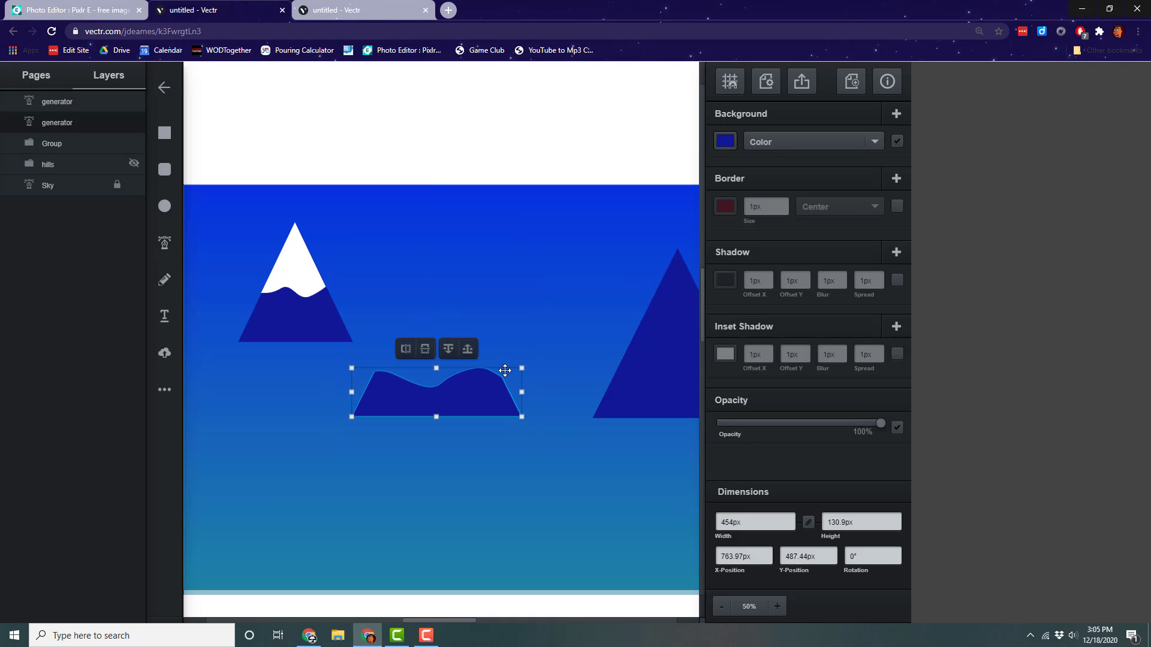
left_click(726, 143)
left_click_drag(585, 122, 486, 36)
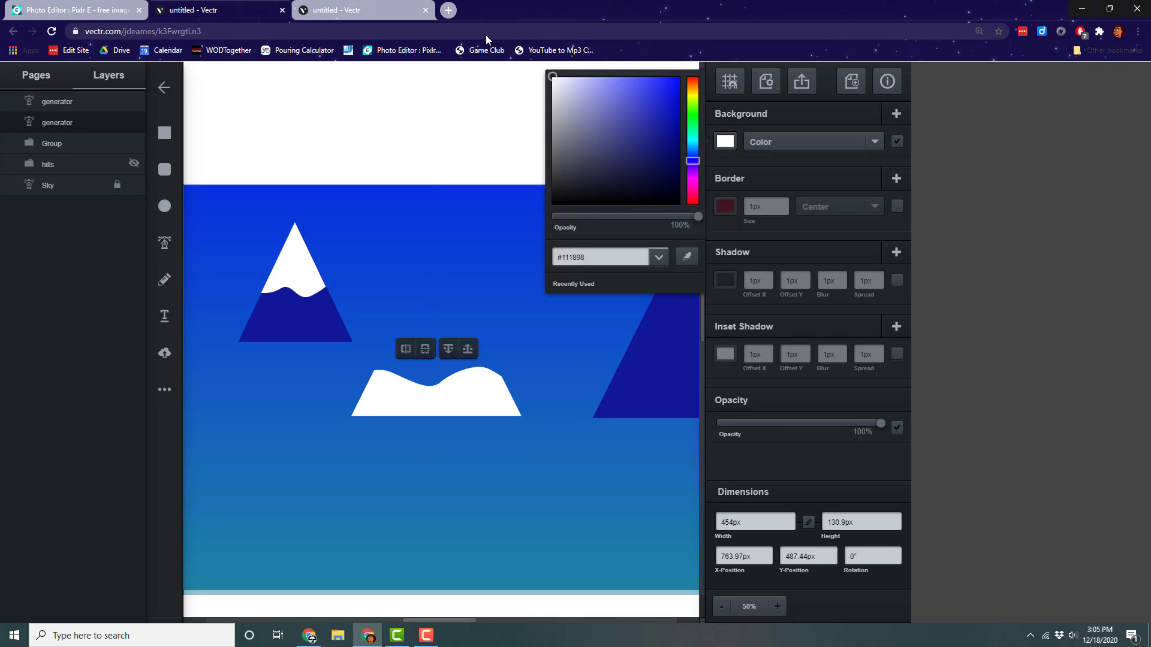
left_click(586, 391)
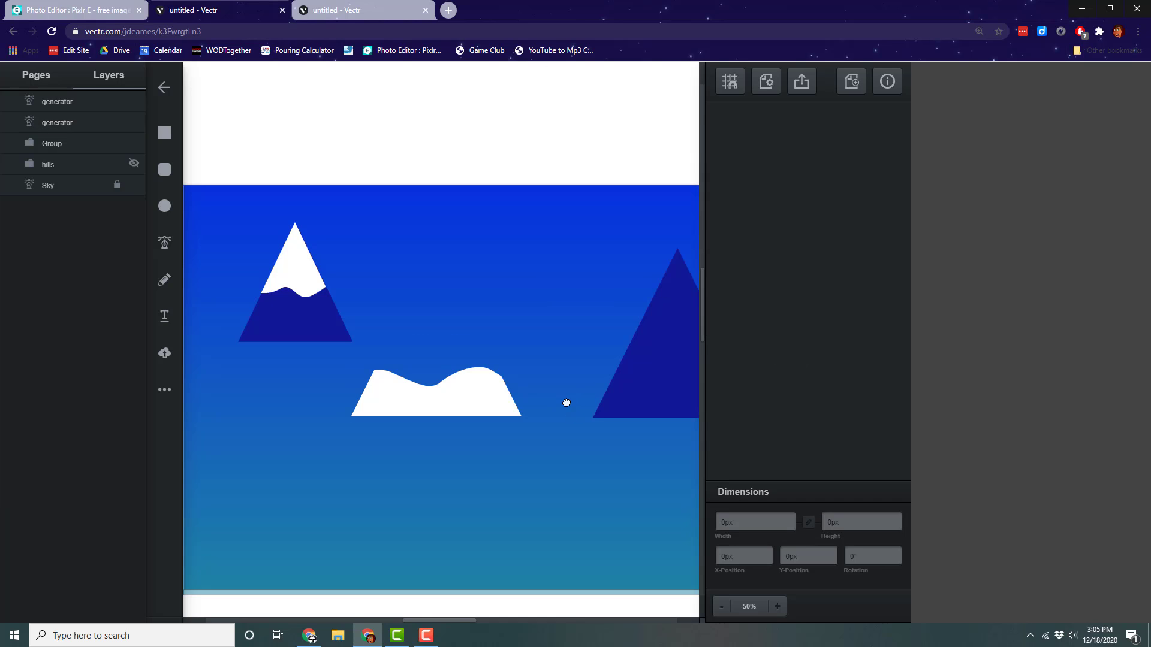
- Move the snow band onto the base of the duplicate triangle and bring it in front
left_click_drag(566, 403, 414, 424)
left_click_drag(311, 424, 512, 424)
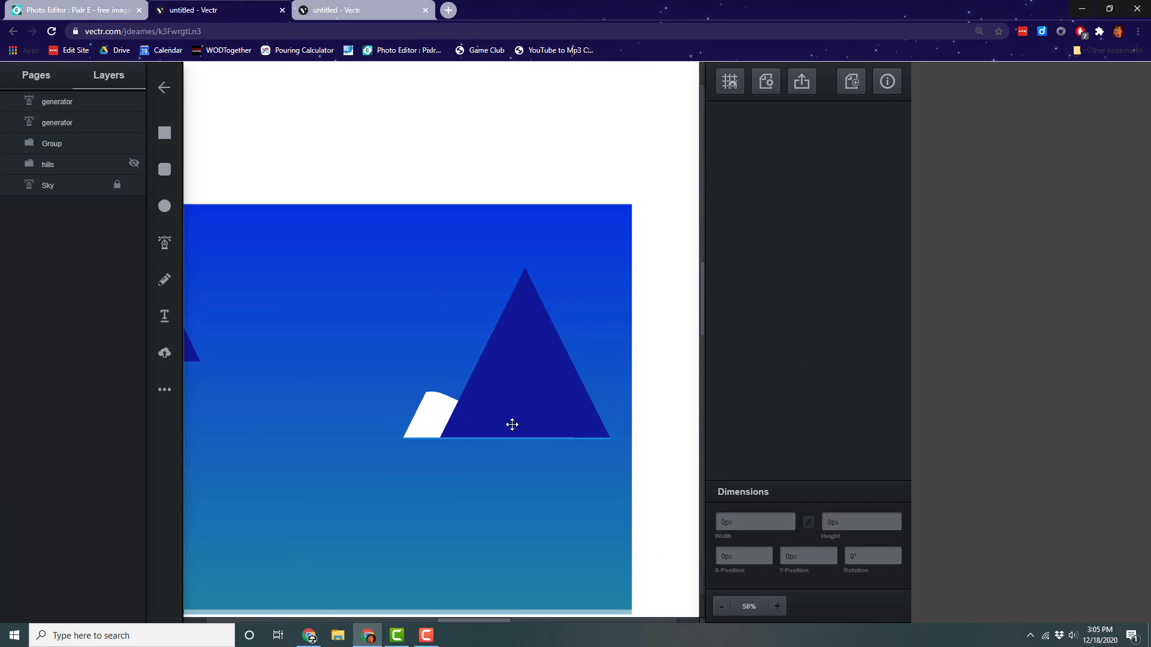
left_click_drag(73, 121, 74, 97)
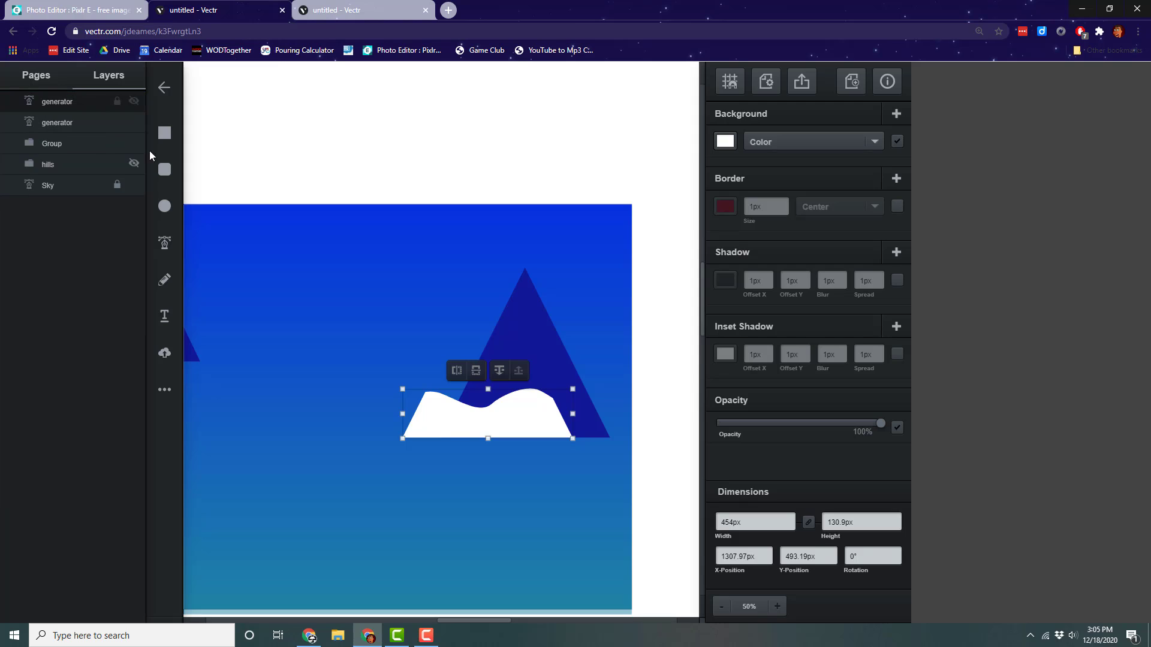
left_click_drag(478, 421, 508, 424)
left_click(400, 404)
- Group the snow band with its triangle and move the group under the snow-capped tier at about X 388, Y 240 px
left_click_drag(410, 259, 576, 448)
right_click(539, 408)
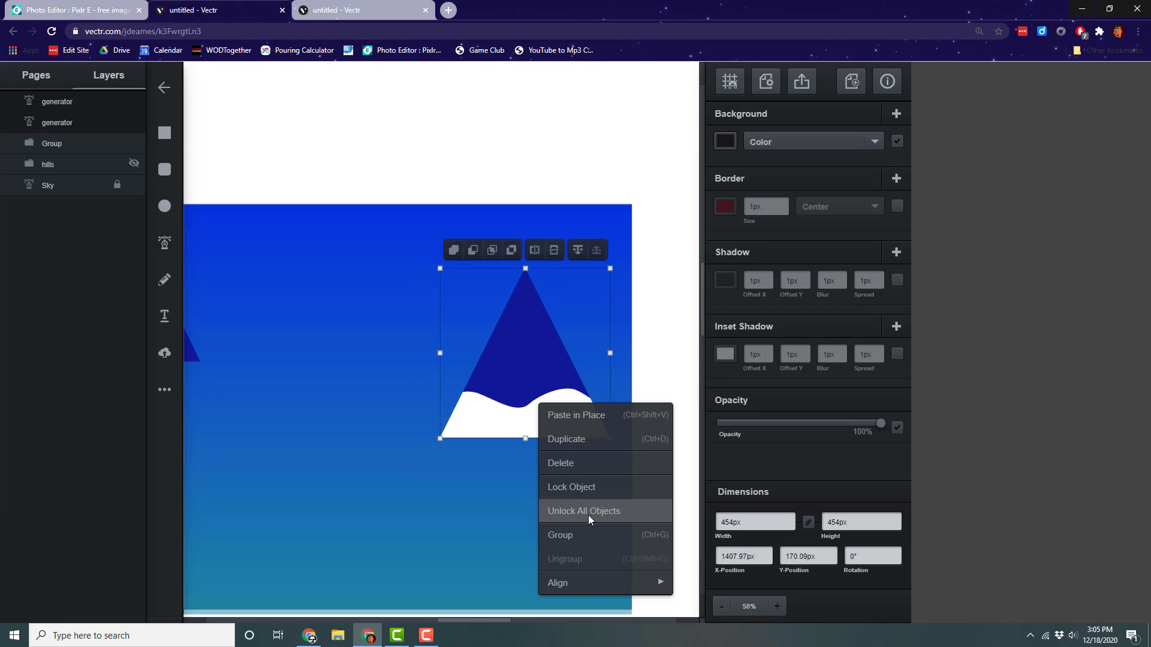
left_click(583, 531)
left_click_drag(341, 423, 487, 404)
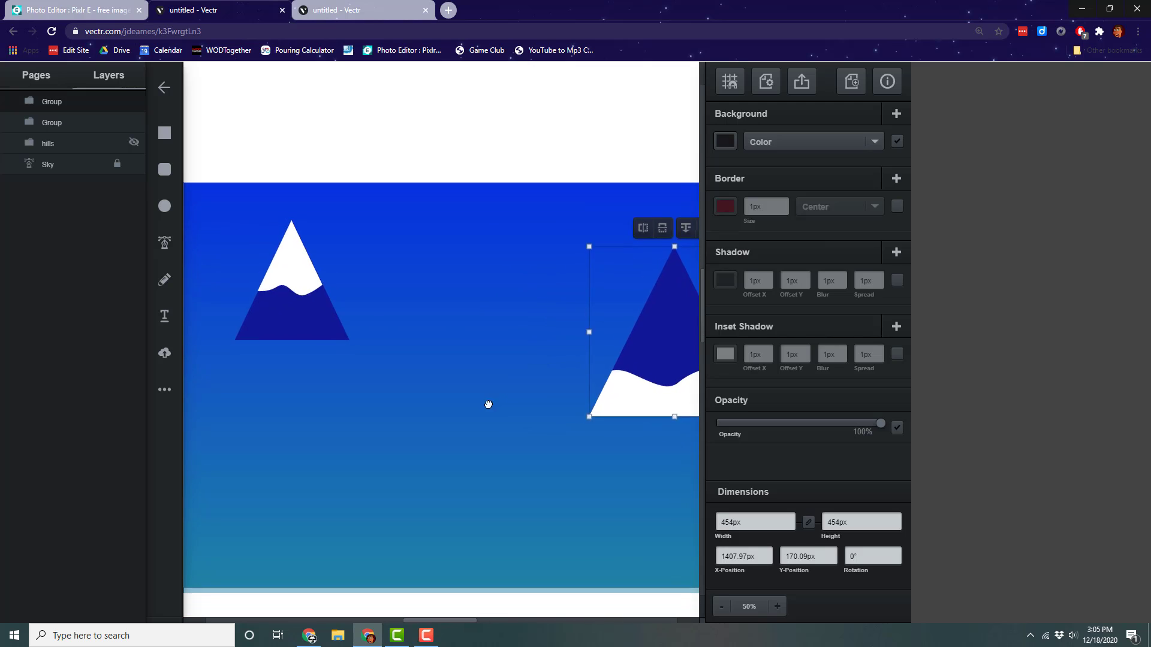
left_click_drag(668, 368, 285, 393)
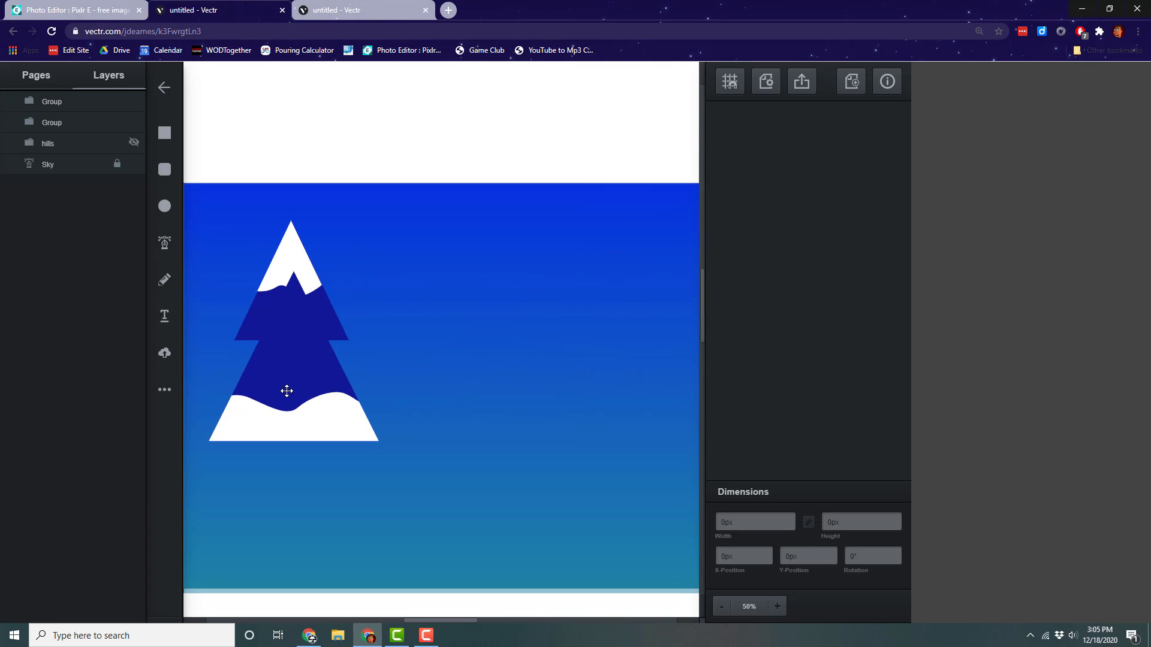
- Place the wider tier's group behind the snow-capped tier and raise it to about X 388, Y 214 px
left_click_drag(68, 99, 75, 125)
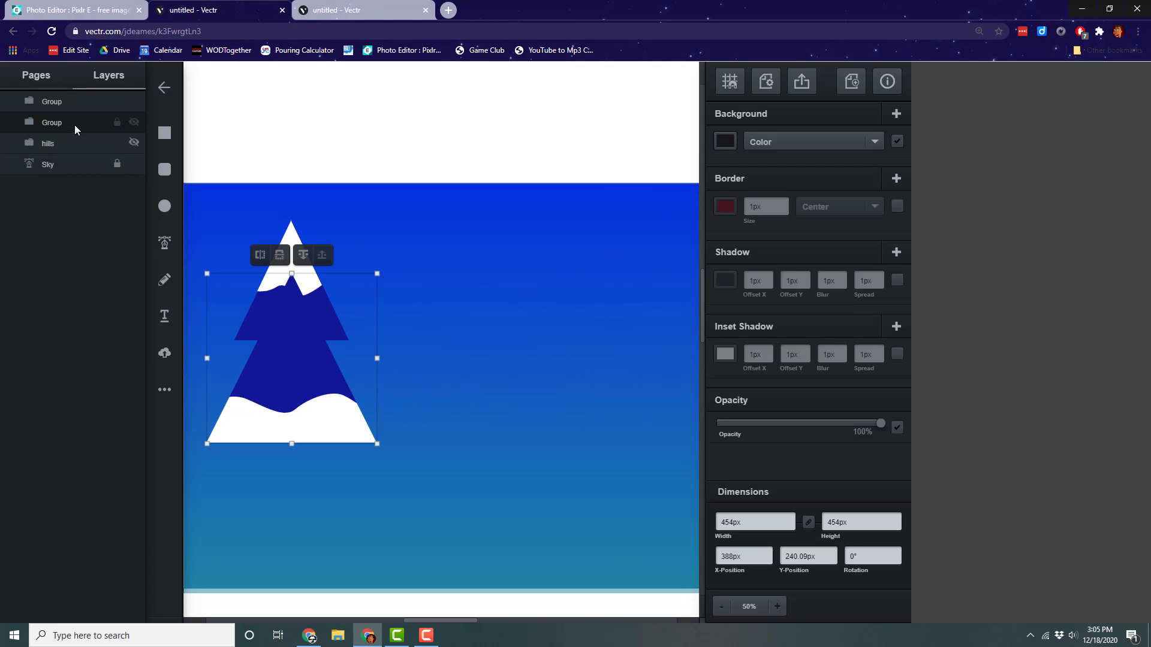
mouse_move(277, 367)
left_mouse_down()
mouse_move(292, 367)
mouse_move(270, 358)
left_mouse_up()
left_click_drag(293, 315, 292, 328)
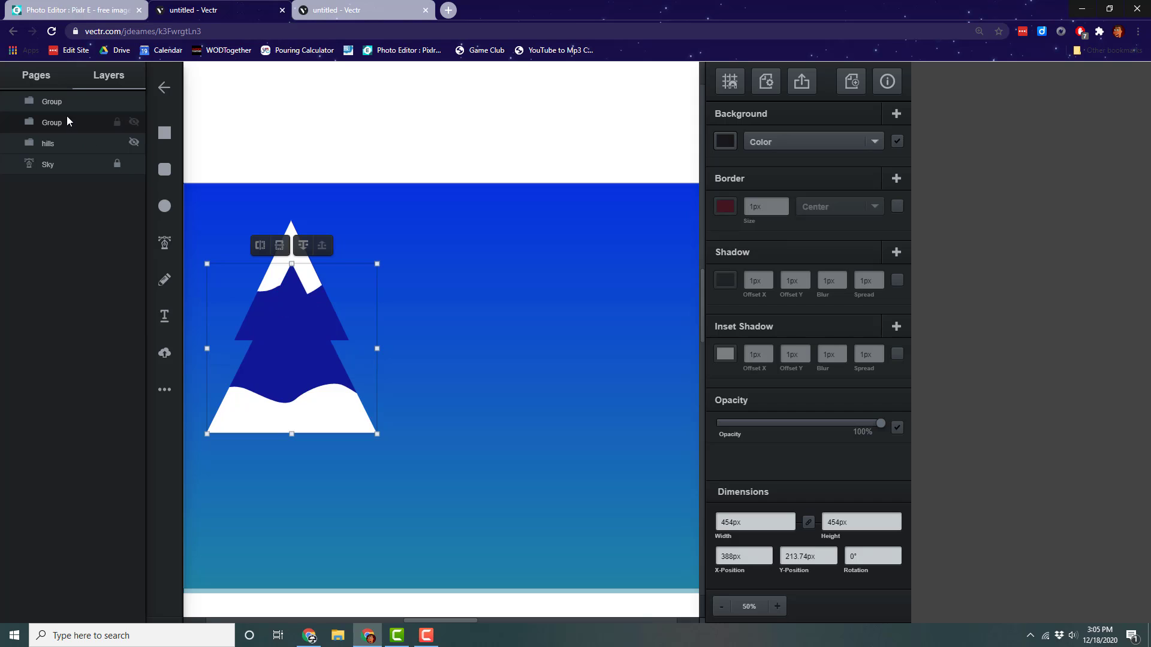
mouse_move(66, 116)
left_mouse_down()
mouse_move(68, 99)
mouse_move(71, 120)
left_mouse_up()
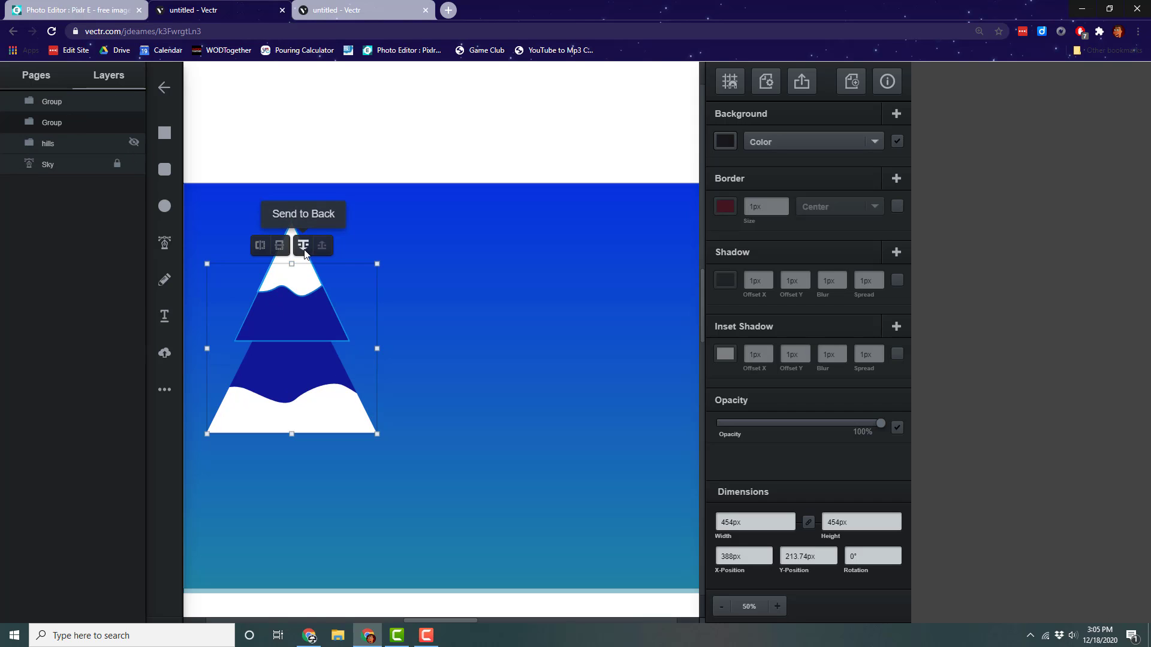
left_click(434, 383)
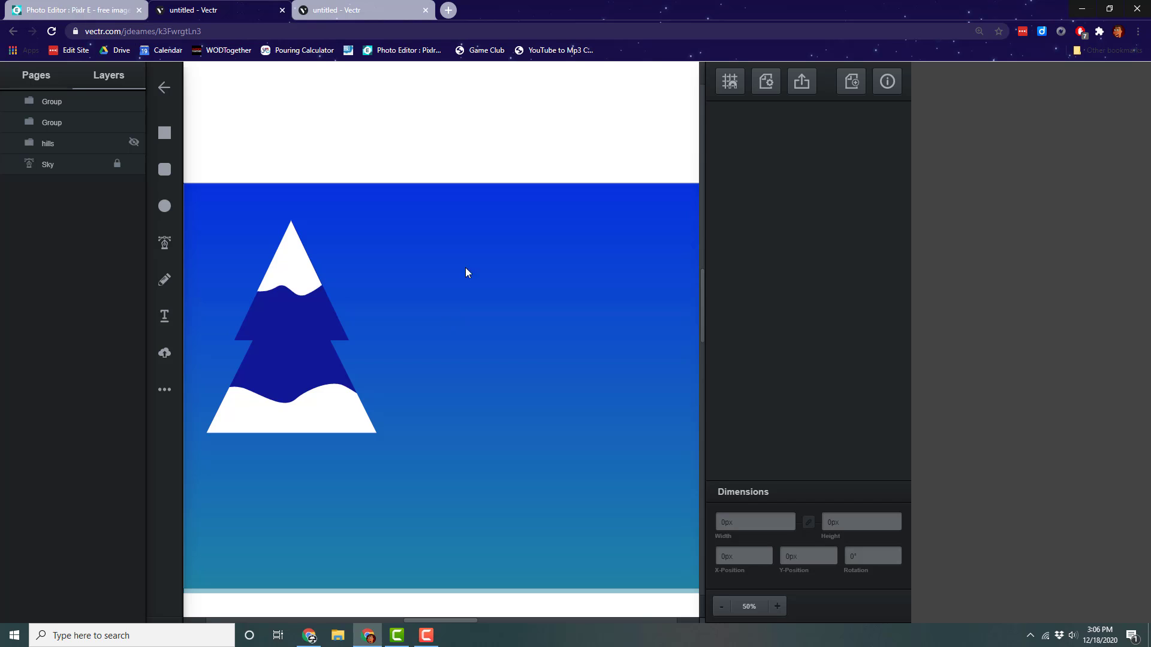
- Draw a third triangle of about 624 × 624 px beside the tree, at about X 866, Y 191 px
left_click(163, 390)
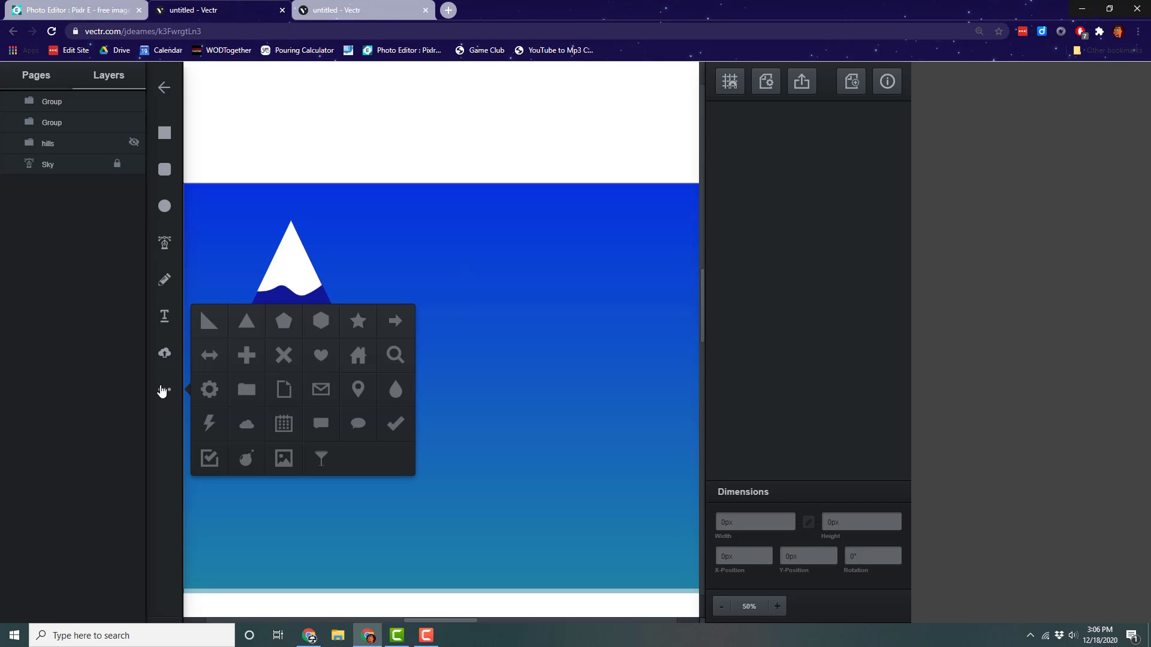
left_click(236, 321)
mouse_move(475, 261)
left_mouse_down()
mouse_move(618, 422)
mouse_move(663, 433)
mouse_move(706, 466)
mouse_move(699, 483)
left_mouse_up()
mouse_move(620, 458)
left_mouse_down()
mouse_move(501, 406)
mouse_move(479, 418)
mouse_move(354, 379)
left_mouse_up()
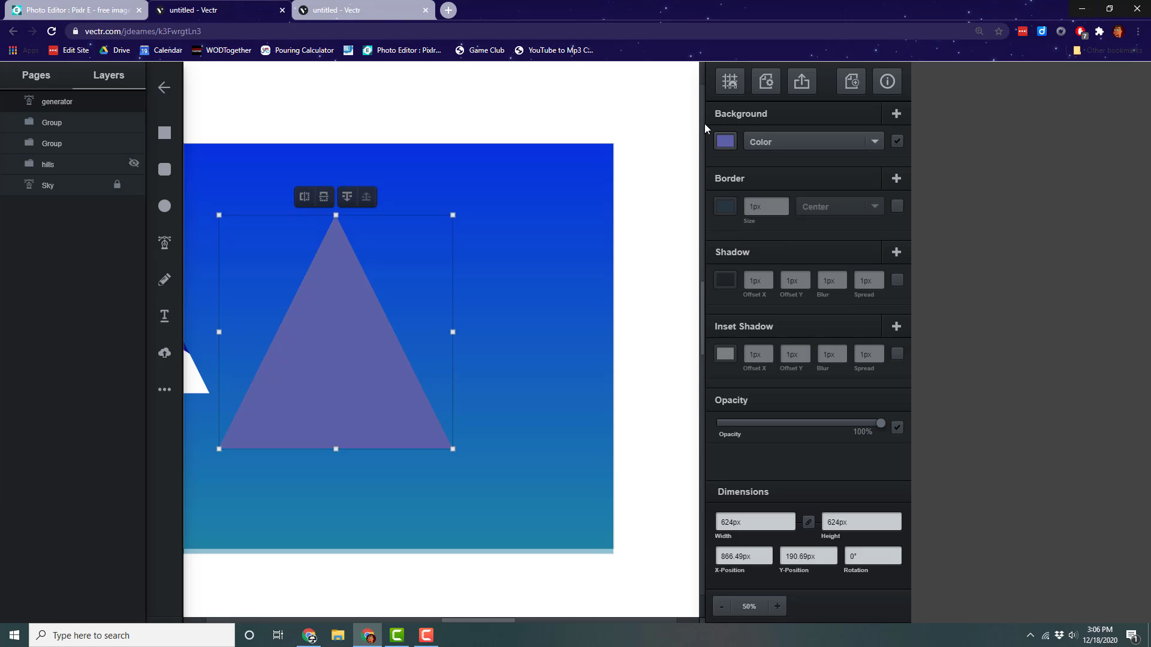
left_click(726, 141)
left_click(684, 257)
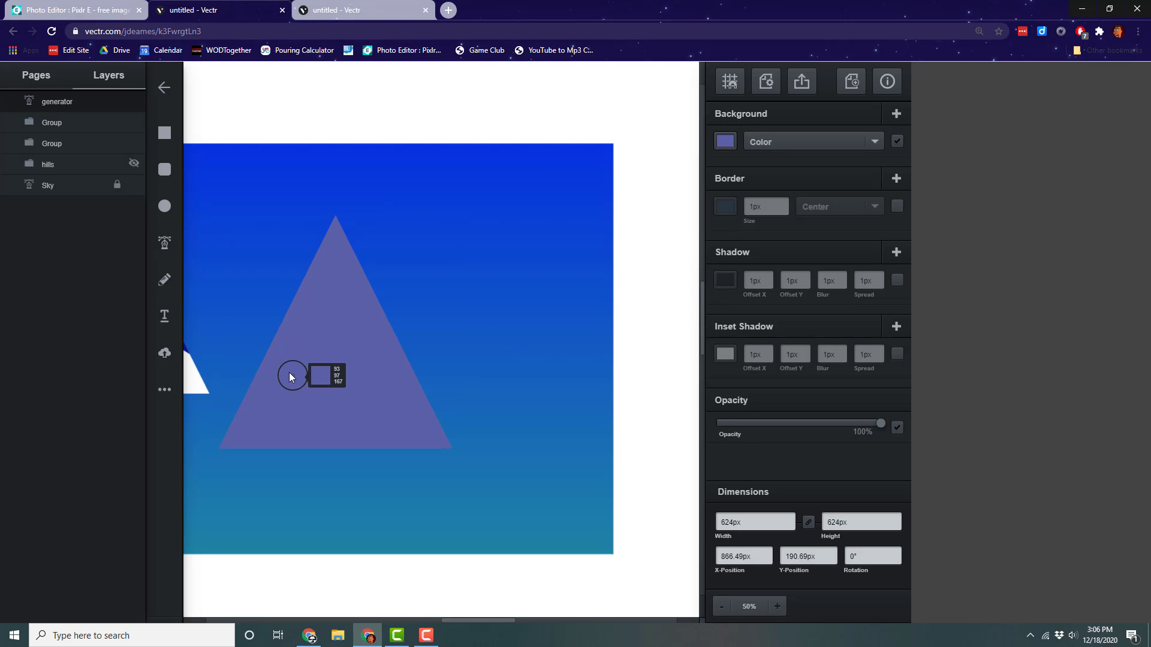
left_click(257, 319)
- Fill the 624 px triangle with the dark blue sampled from the tree, at about X 868, Y 189 px
left_click_drag(241, 304, 357, 297)
left_click(466, 338)
left_click(726, 141)
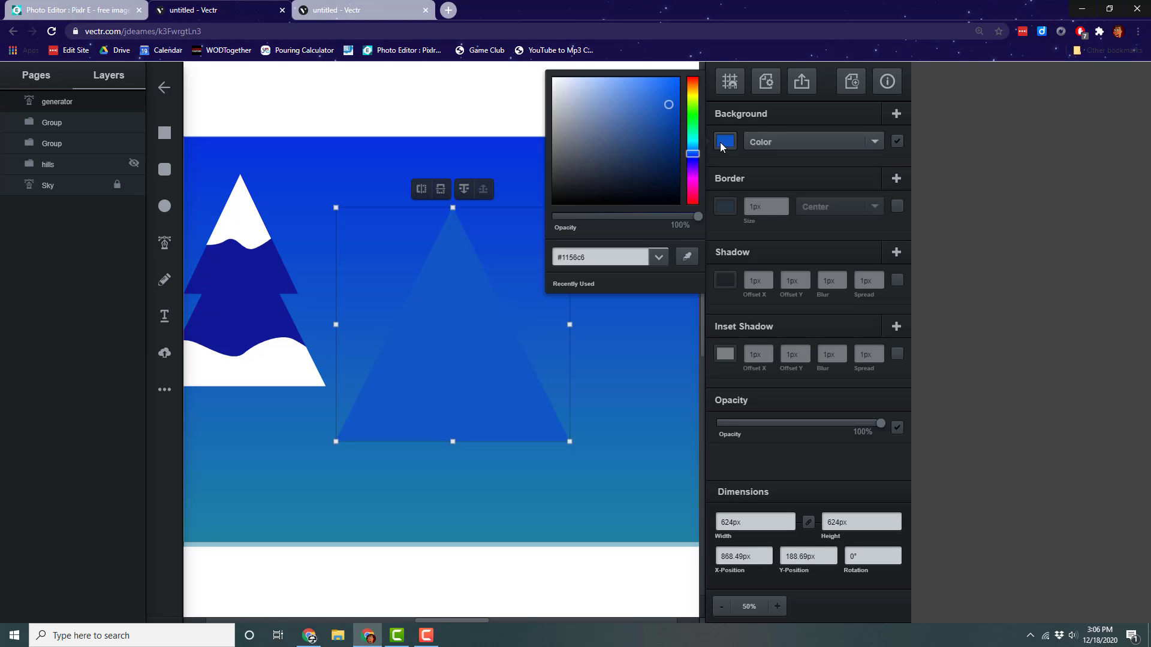
left_click(674, 257)
left_click(246, 309)
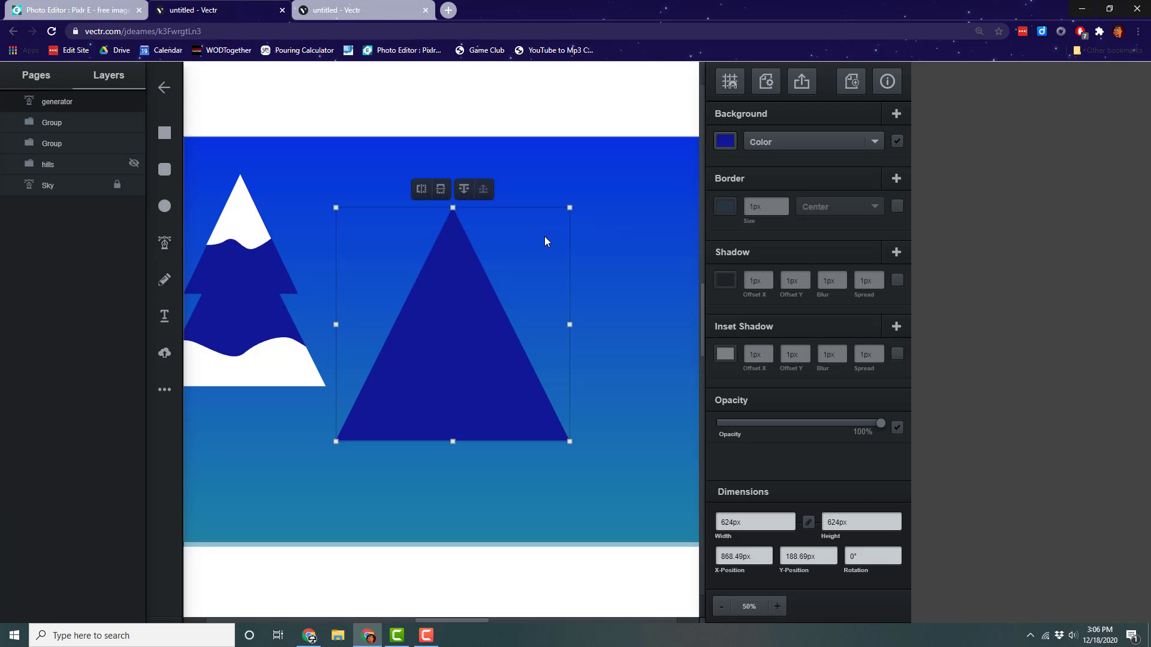
- Duplicate the 624 px triangle and move the copy to about X 1782, Y 46 px, partly off the sky's edge
key("ctrl+d")
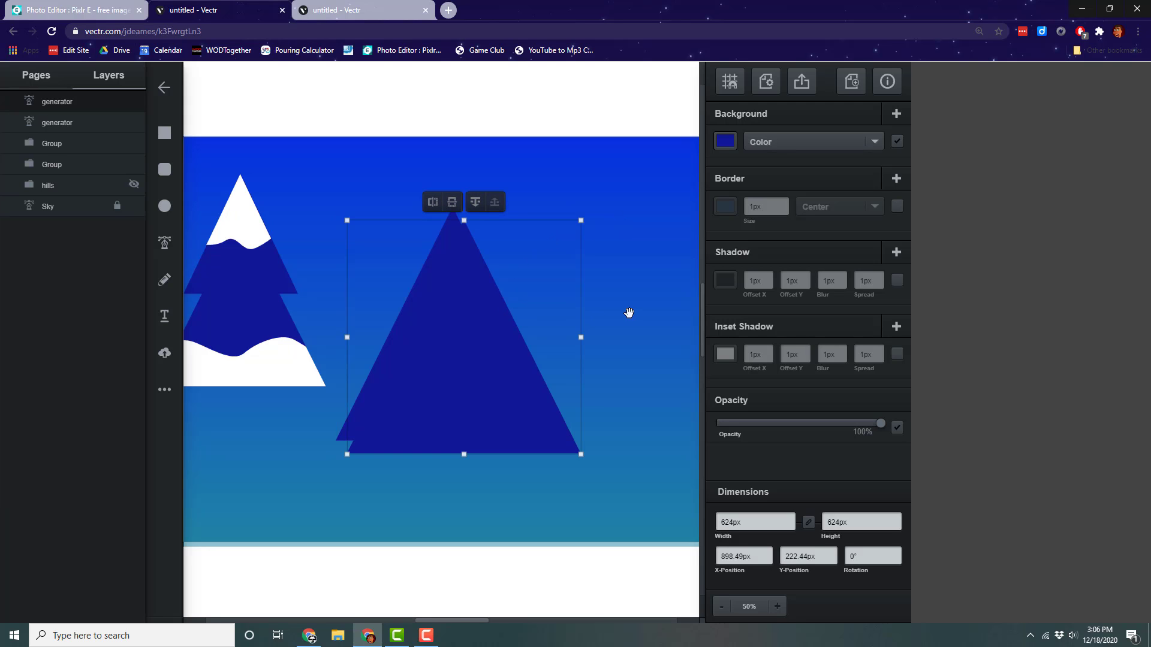
left_click_drag(629, 313, 422, 302)
left_click_drag(296, 372, 621, 318)
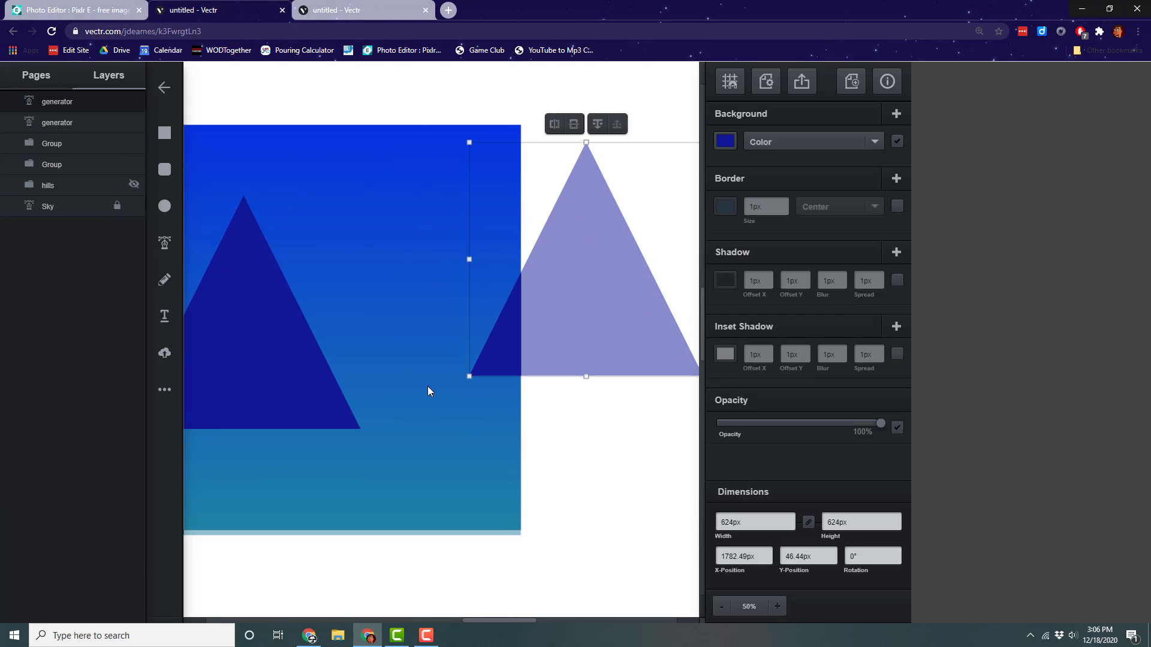
left_click_drag(423, 470, 625, 464)
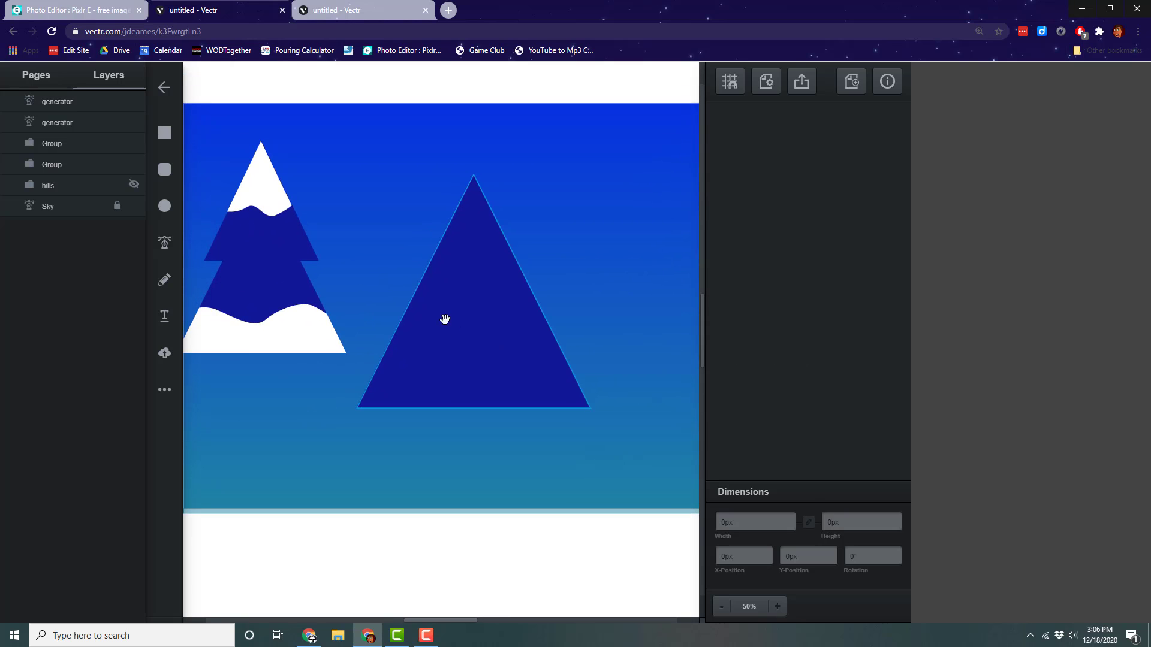
- Draw a closed path with a wavy upper edge across the lower part of the 624 px triangle, enclosing its base
mouse_move(414, 326)
left_mouse_down()
mouse_move(482, 299)
mouse_move(404, 319)
left_mouse_up()
left_click(404, 319)
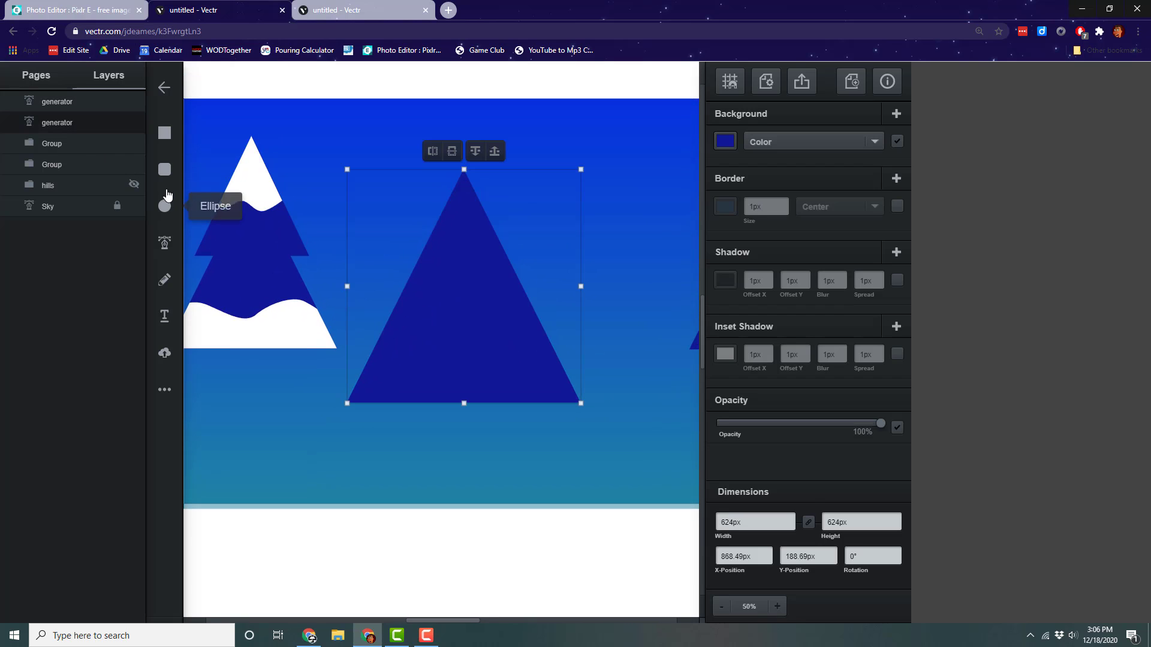
left_click(165, 243)
left_click(347, 365)
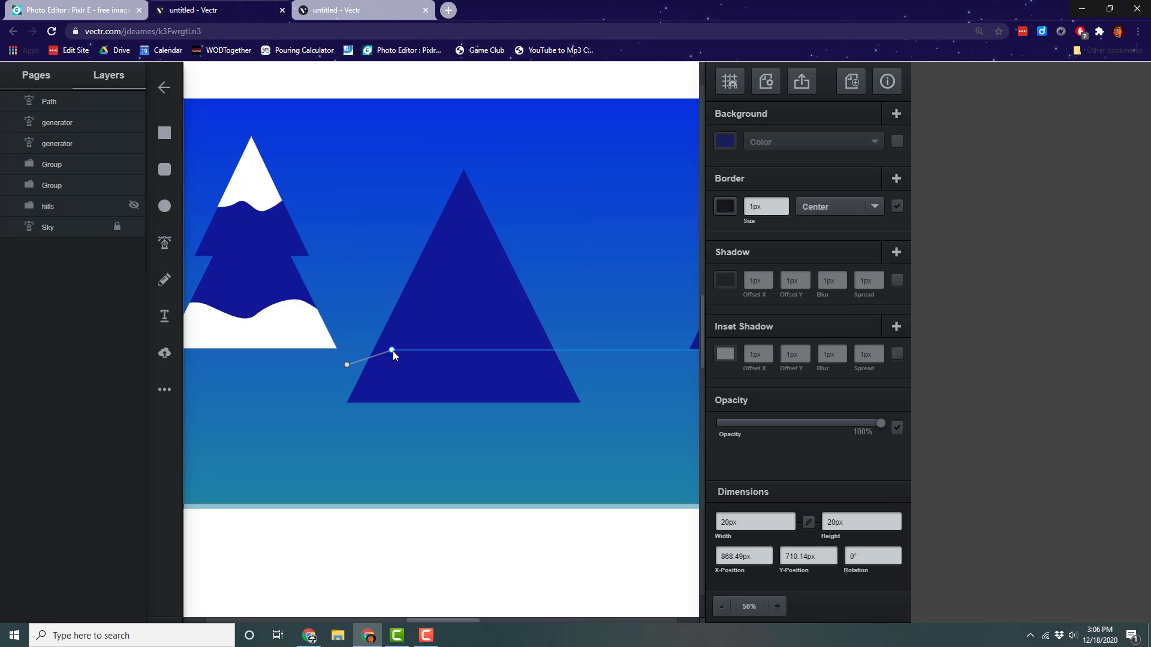
left_click_drag(396, 347, 413, 349)
left_click(434, 369)
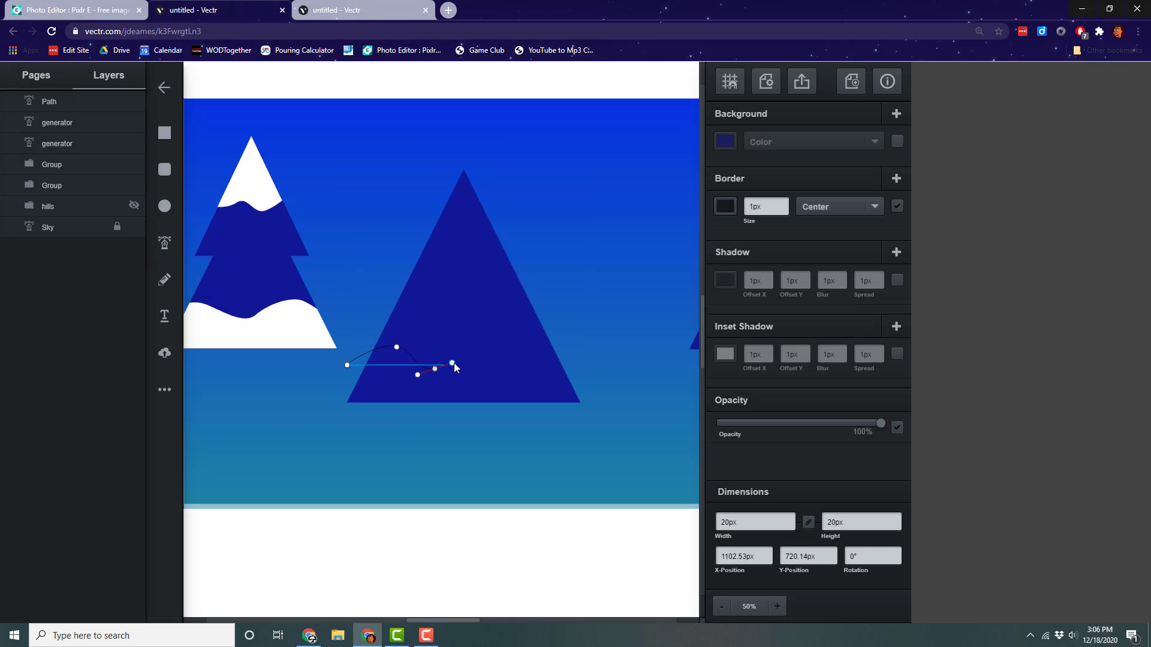
left_click_drag(508, 350, 575, 340)
left_click(600, 425)
left_click(311, 415)
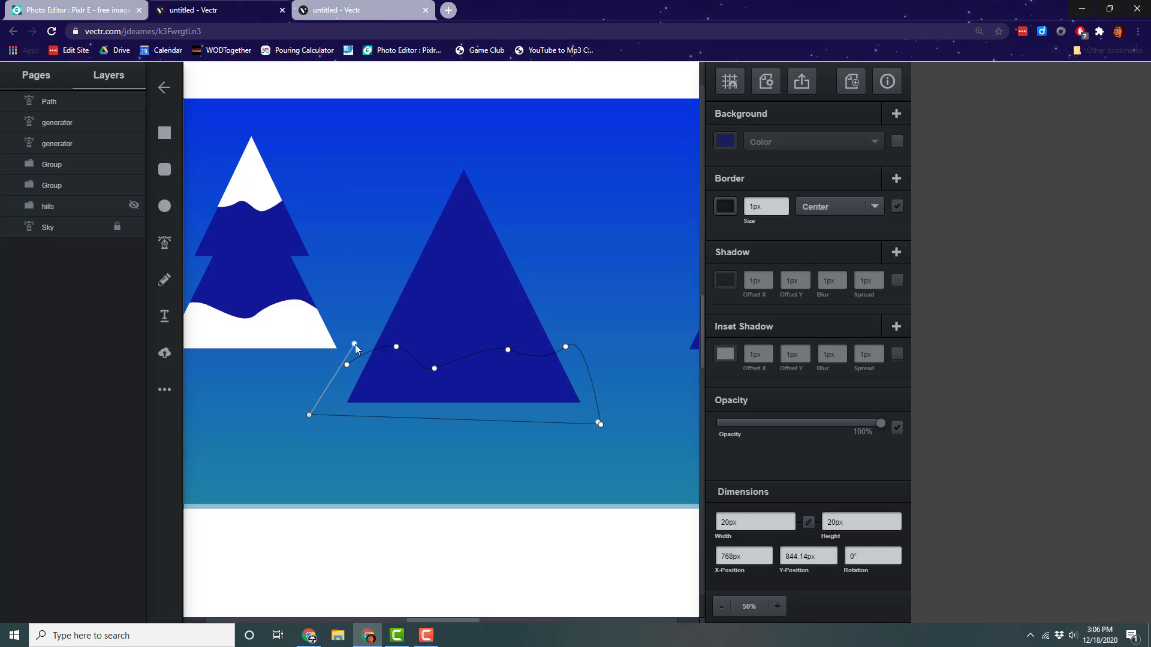
left_click(347, 365)
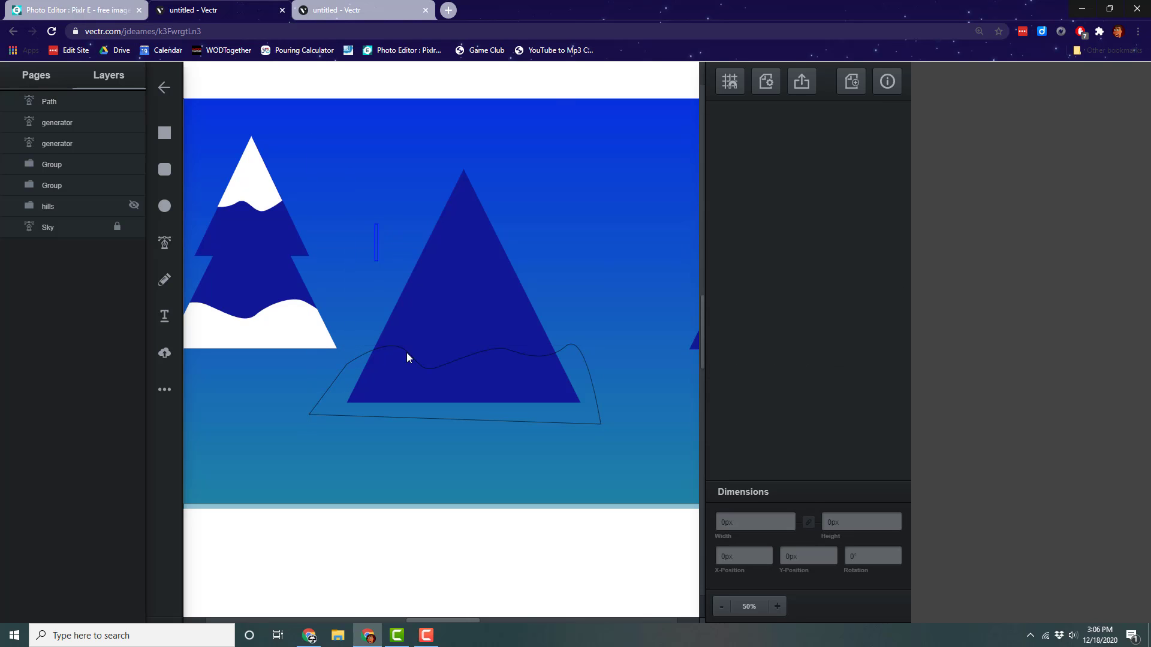
- Intersect the wavy path with the 624 px triangle and fill the resulting snow band with white (#ffffff)
left_click(420, 389, "shift")
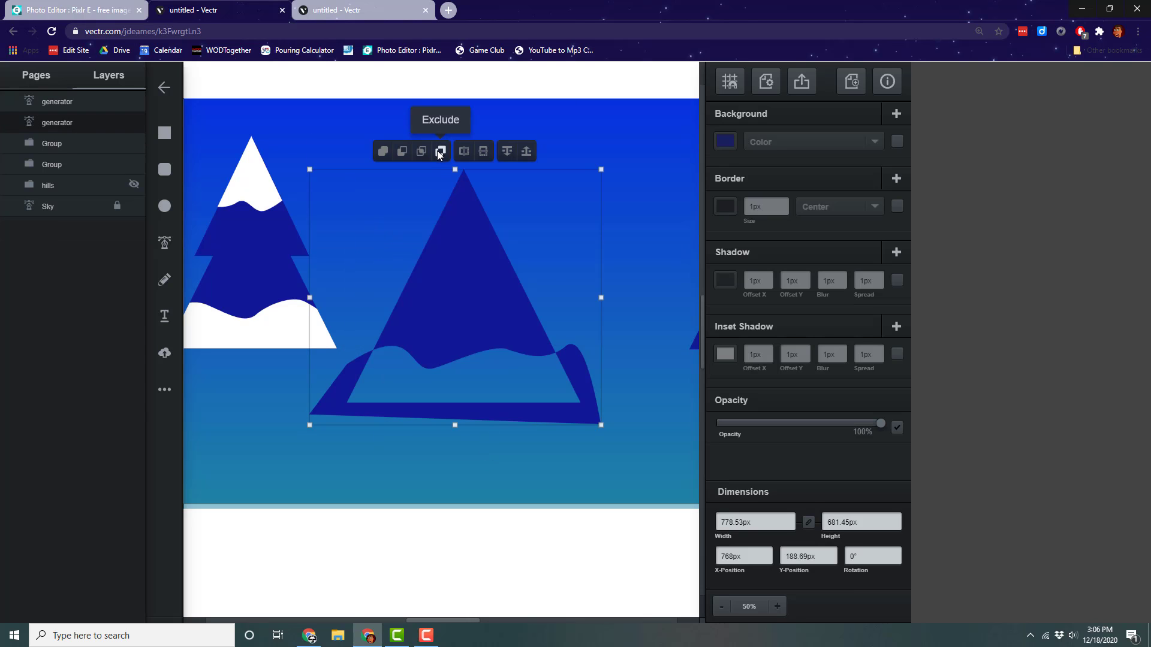
left_click(420, 152)
left_click(724, 141)
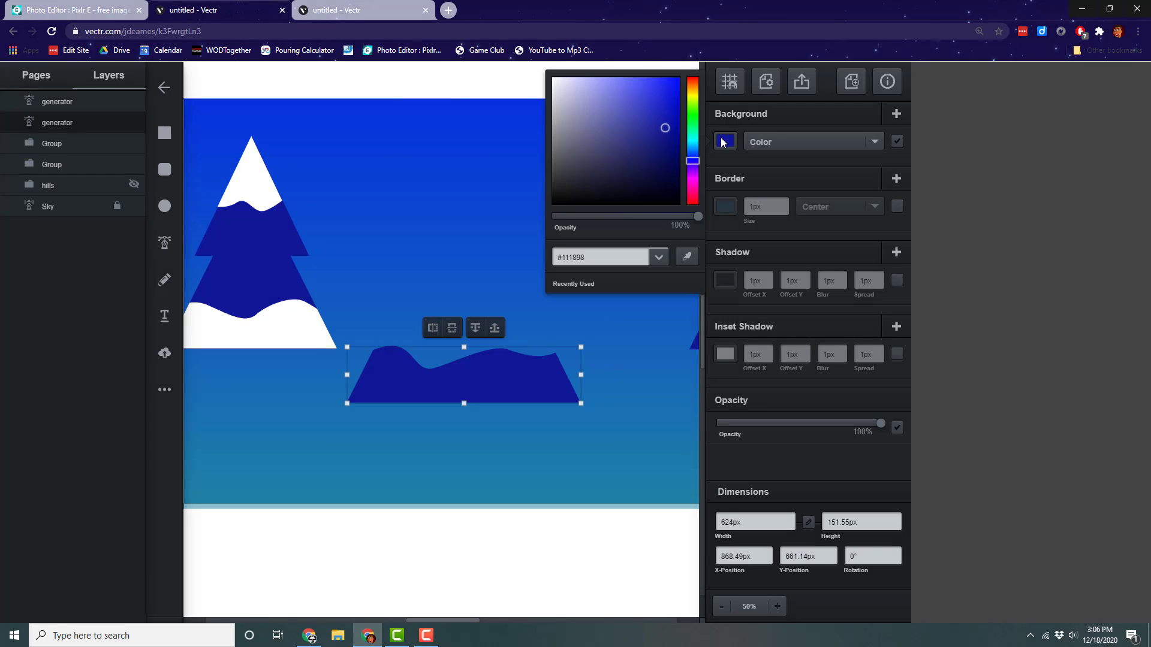
left_click_drag(595, 111, 522, 87)
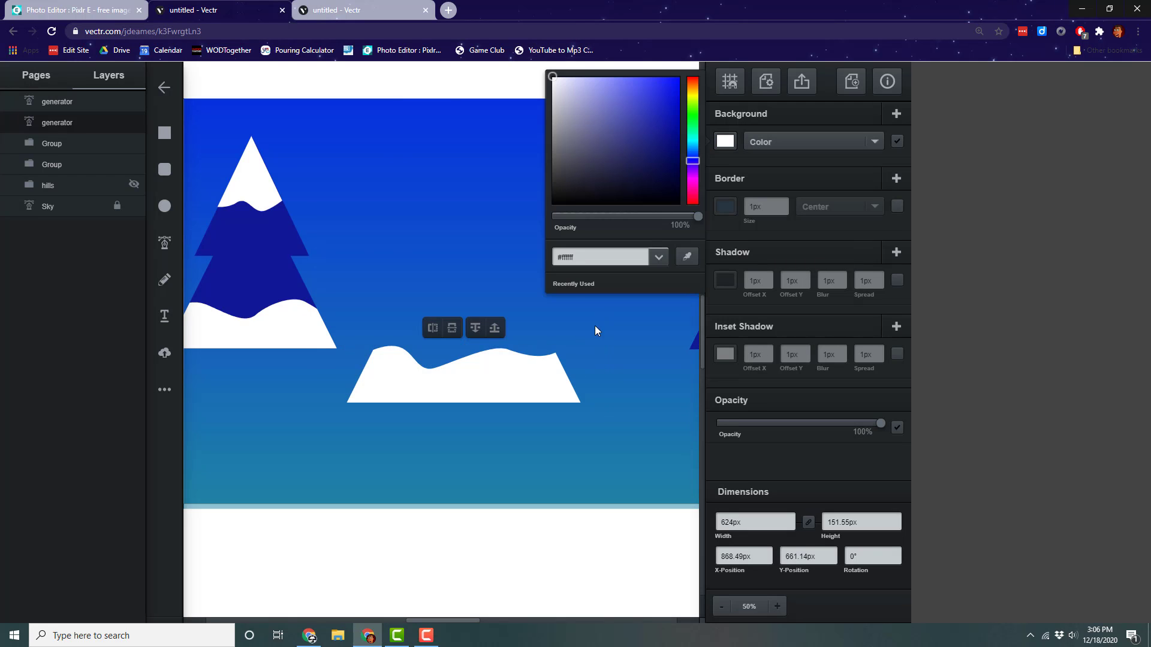
- Move the duplicate triangle to about X 946, Y 26 px and align the white snow band on its base, in front
left_click_drag(525, 380, 360, 375)
left_click_drag(557, 323, 259, 307)
left_click(77, 100)
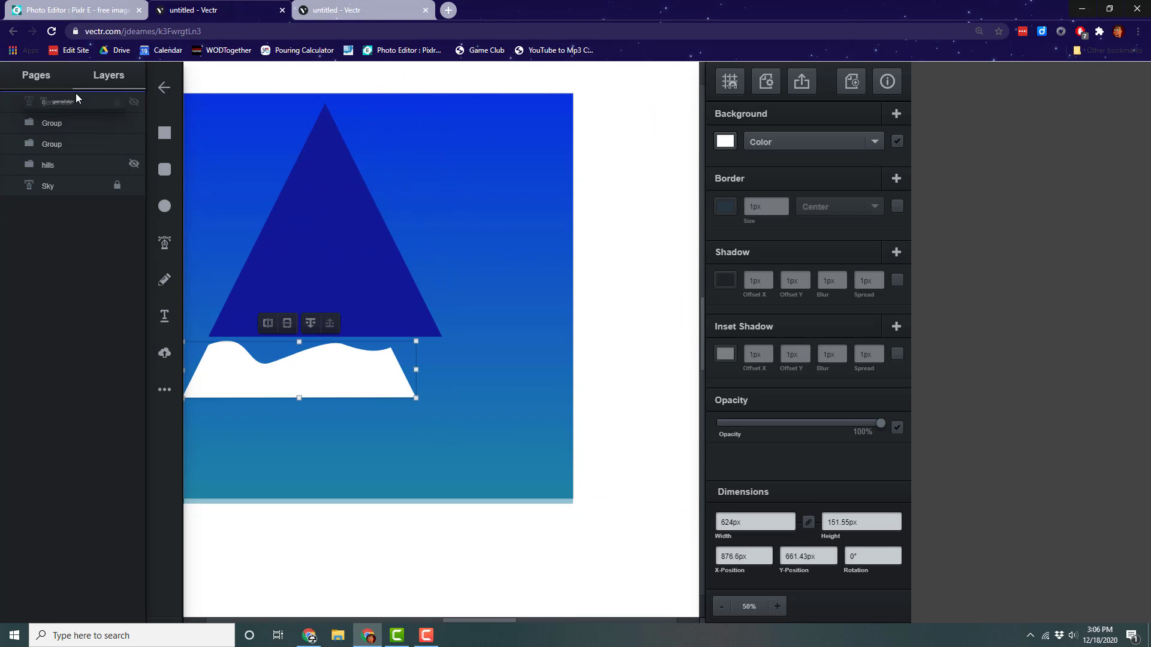
left_click_drag(253, 373, 281, 328)
left_click(264, 383)
- Group the 624 px triangle with its white snow band
left_click_drag(244, 133, 343, 302)
right_click(286, 226)
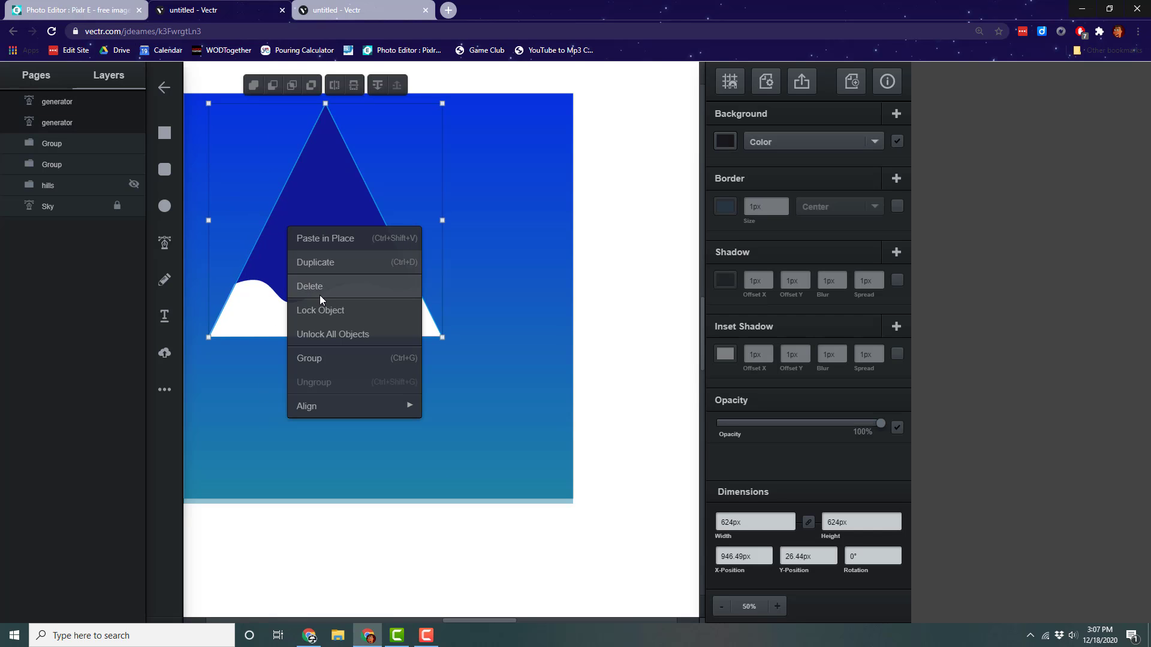
left_click(325, 358)
left_click_drag(240, 410, 480, 378)
left_click(657, 184)
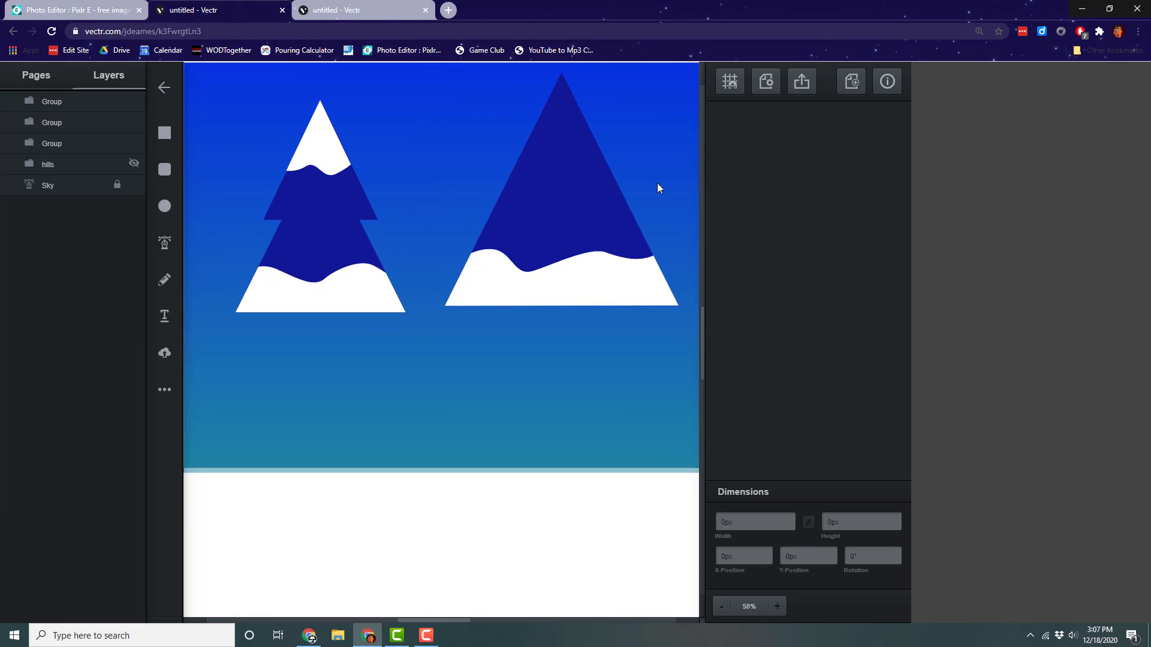
- Move the 624 px tier beneath the tree to about X 308, Y 300 px and send it behind the other tiers
left_click_drag(565, 190, 324, 291)
left_click_drag(333, 270, 324, 290)
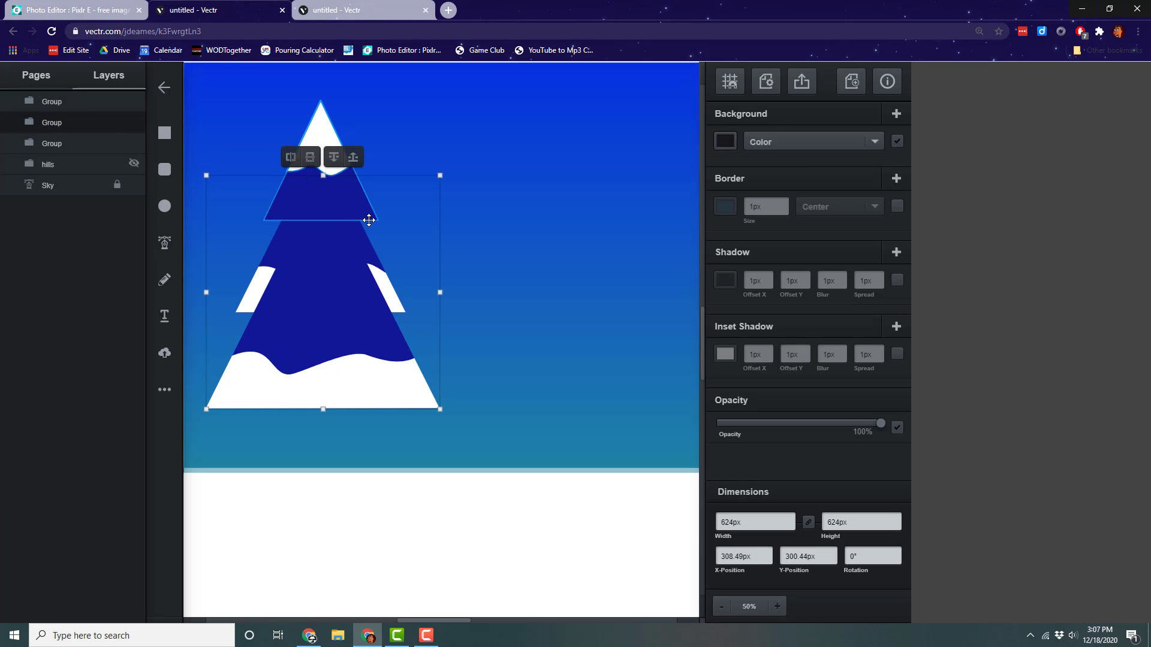
left_click(344, 163)
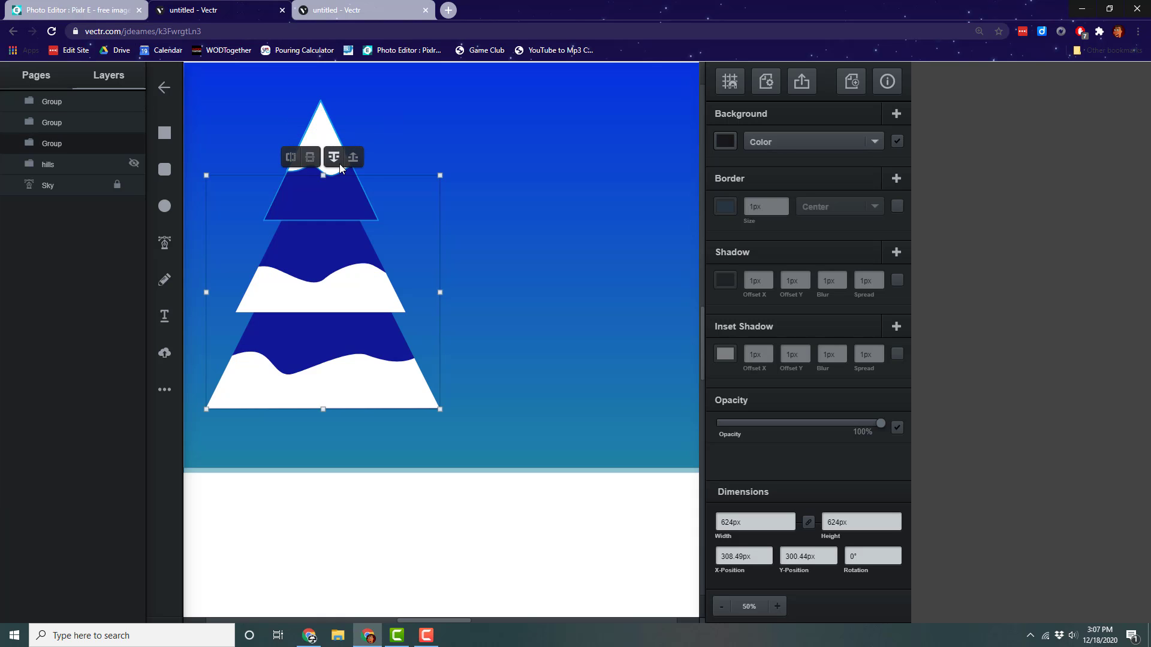
left_click(506, 233)
- Group the three snow-covered tiers and rename the group Tree
left_click_drag(442, 279, 573, 284)
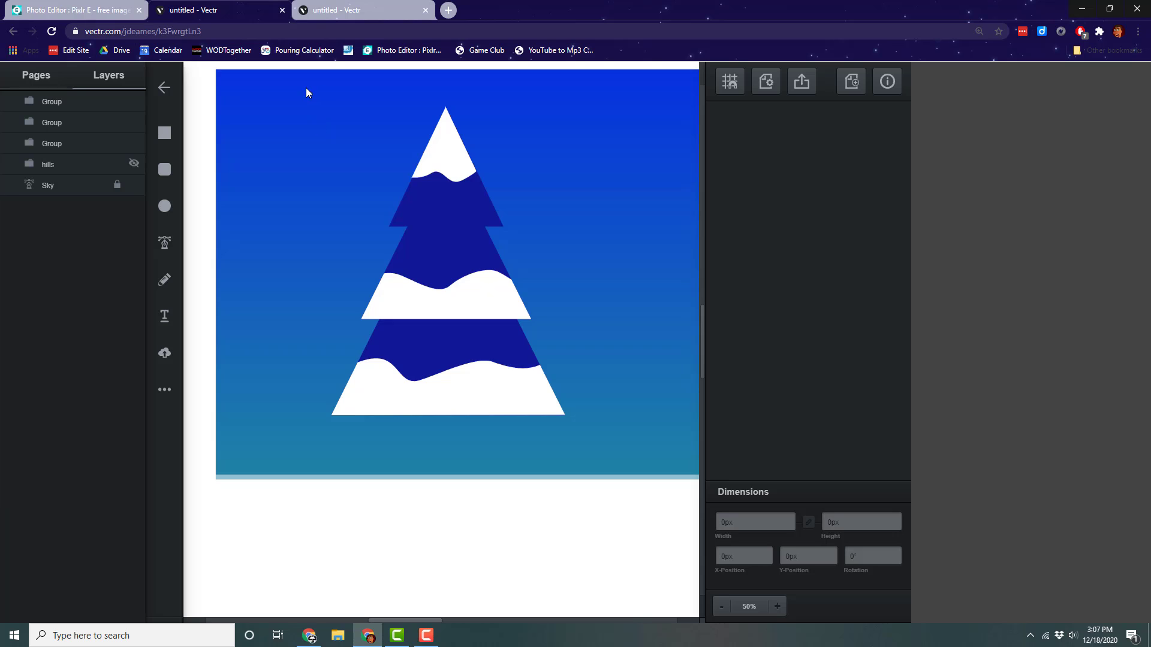
left_click_drag(308, 98, 606, 441)
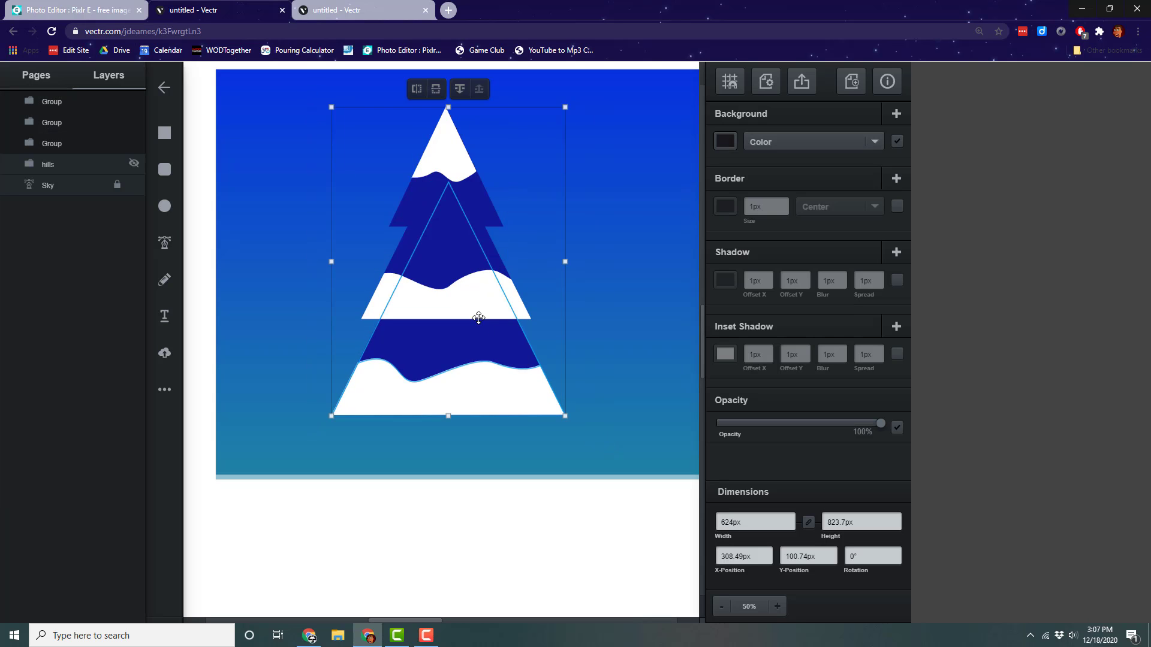
right_click(430, 273)
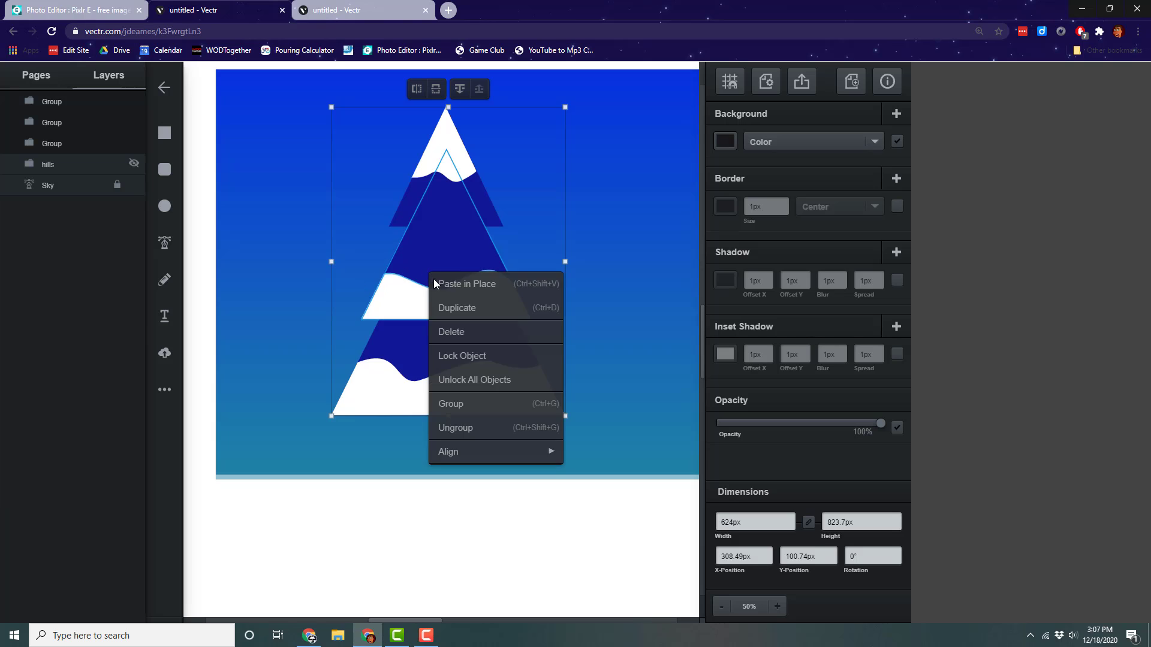
left_click(473, 405)
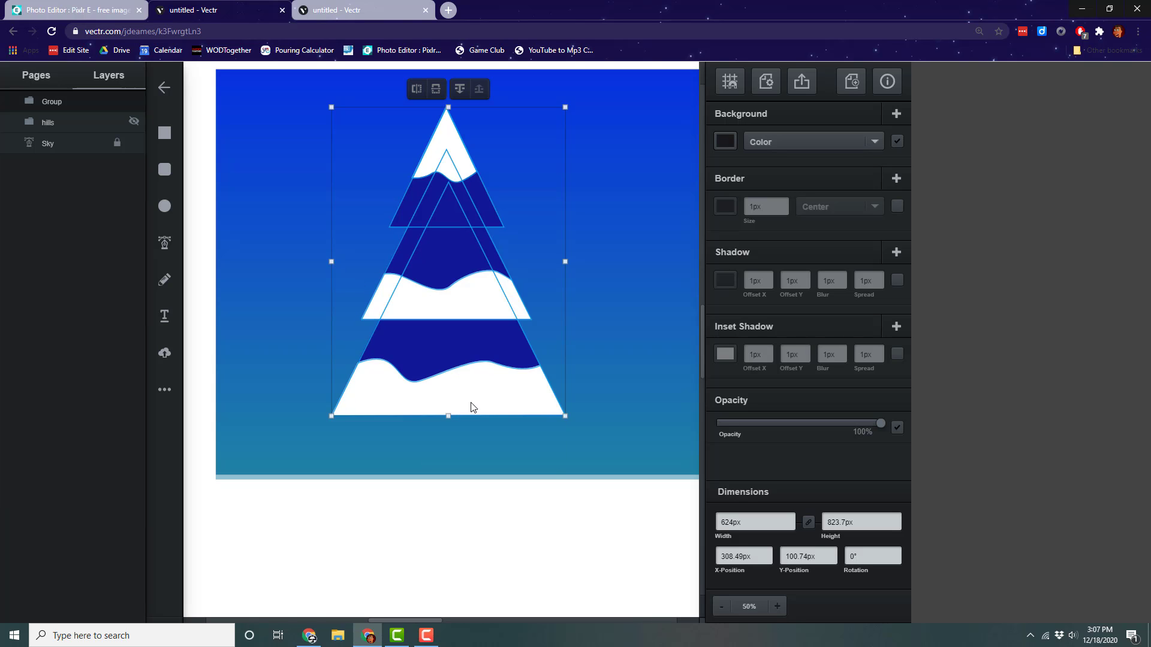
double_click(43, 102)
type("Tree")
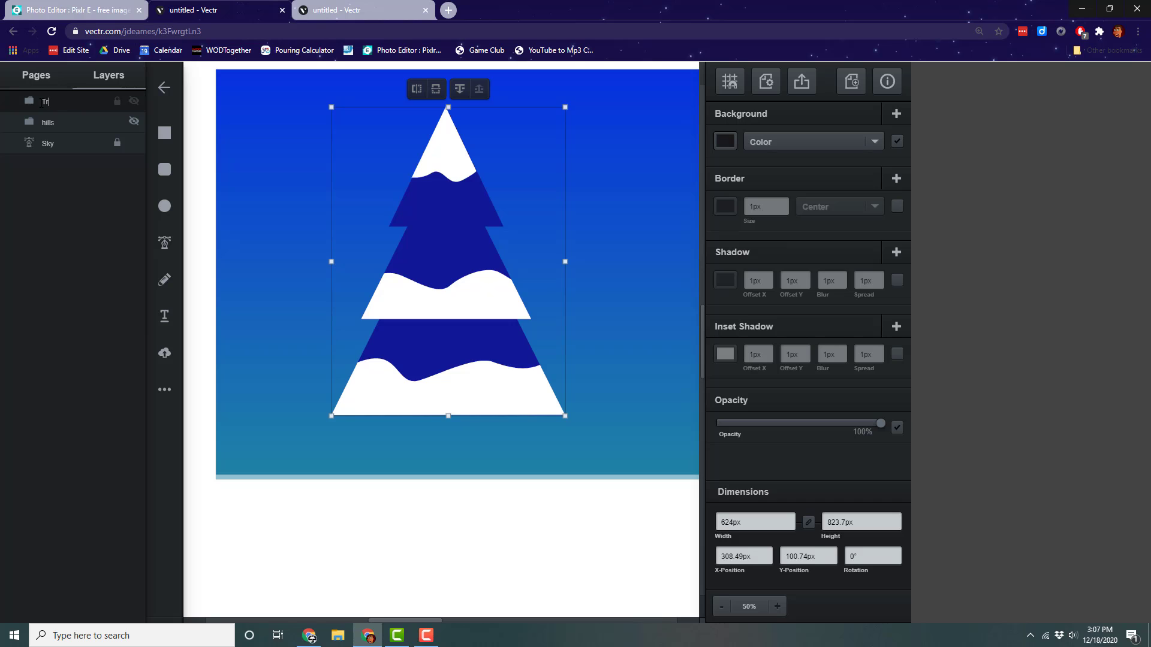
left_click(256, 204)
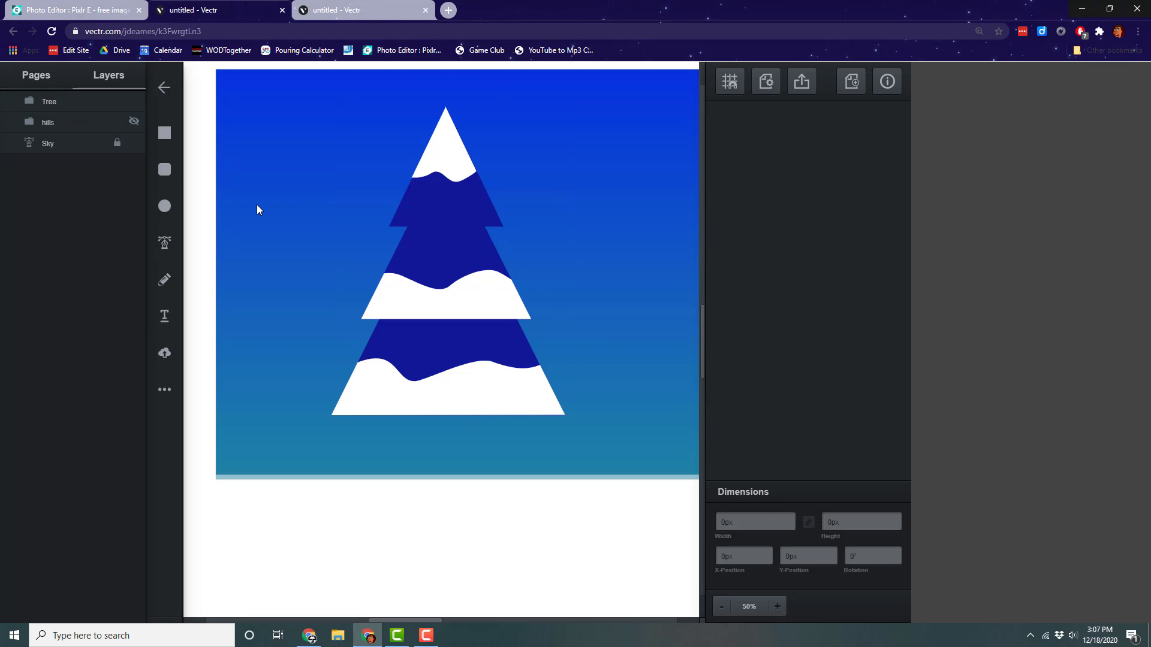
- Move the whole Tree group to about X 450, Y 181 px
left_click(467, 184)
left_click_drag(474, 294, 599, 354)
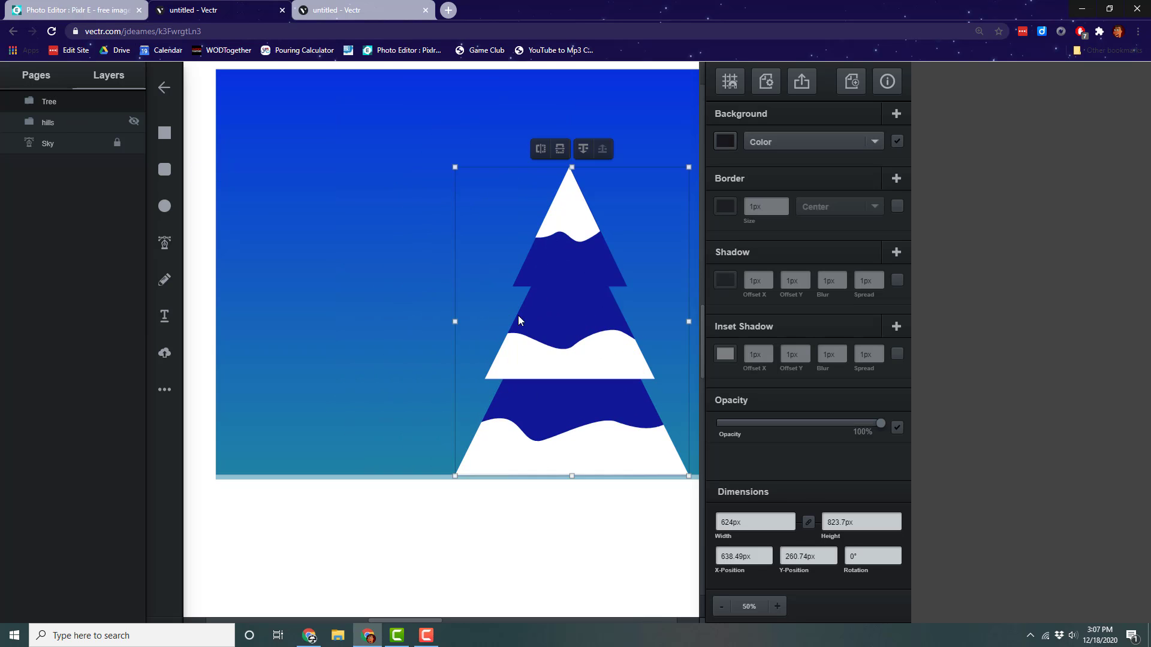
left_click_drag(532, 298, 354, 197)
left_click_drag(395, 262, 501, 334)
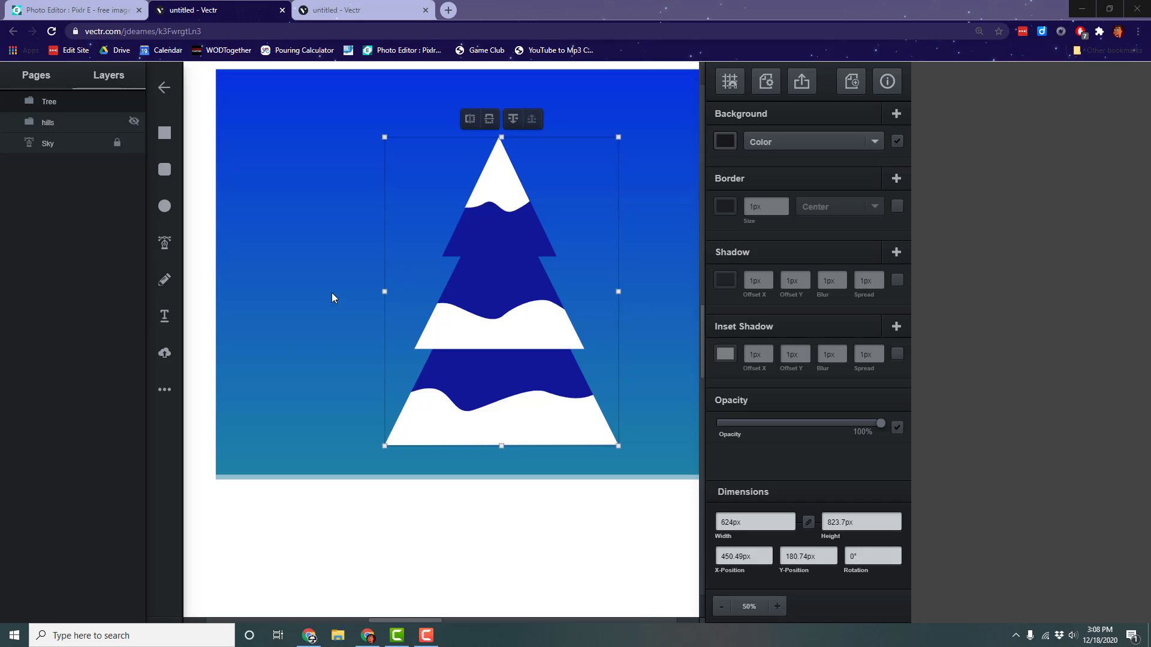
- Unhide the hills layer
left_click(134, 122)
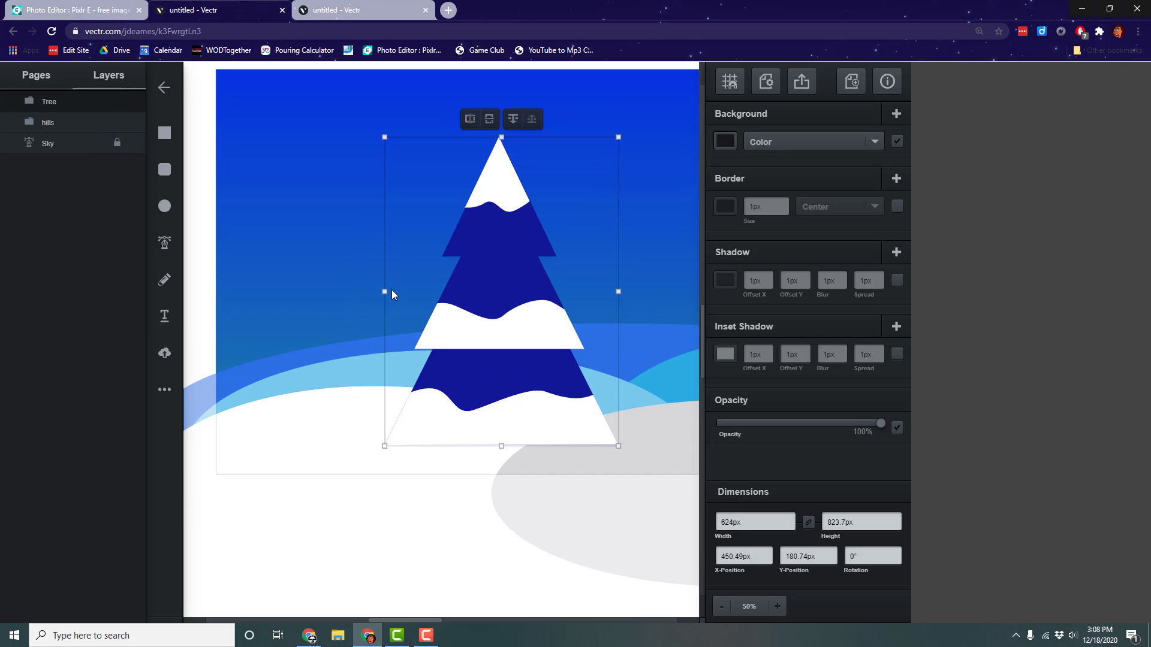
scroll(397, 288, "down", 1)
scroll(397, 289, "up", 1)
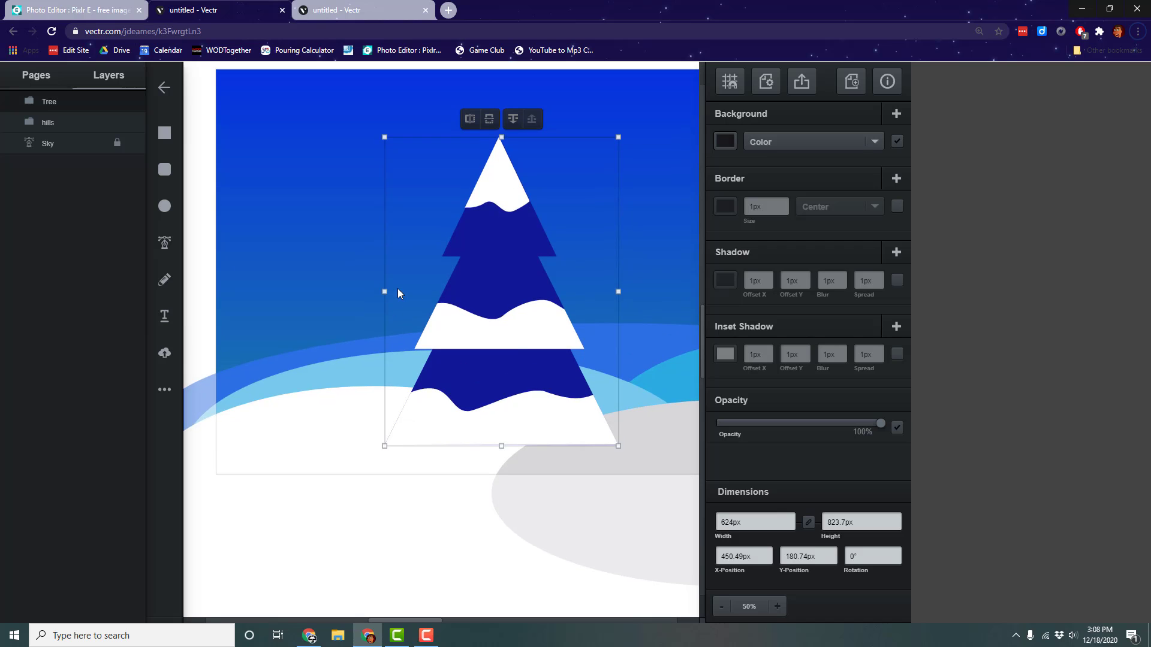
- Scale the Tree group to about 359 × 474 px and place it on the grey hill at about X 1472, Y 511 px
left_click(721, 607)
left_click(721, 606)
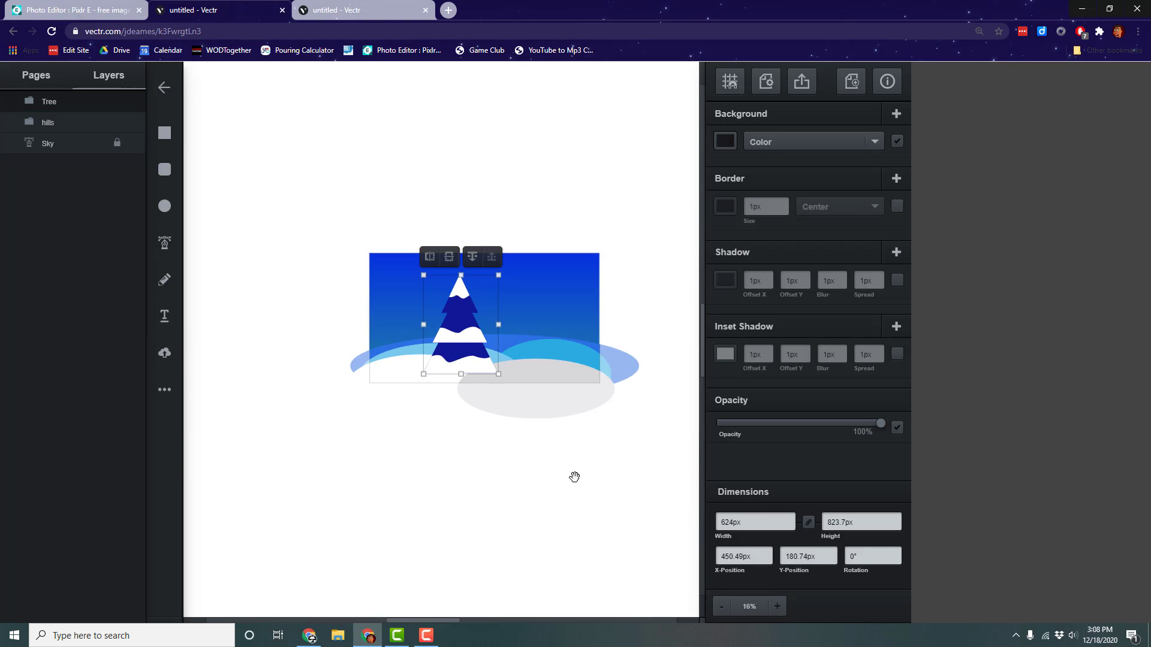
left_click_drag(573, 475, 465, 489)
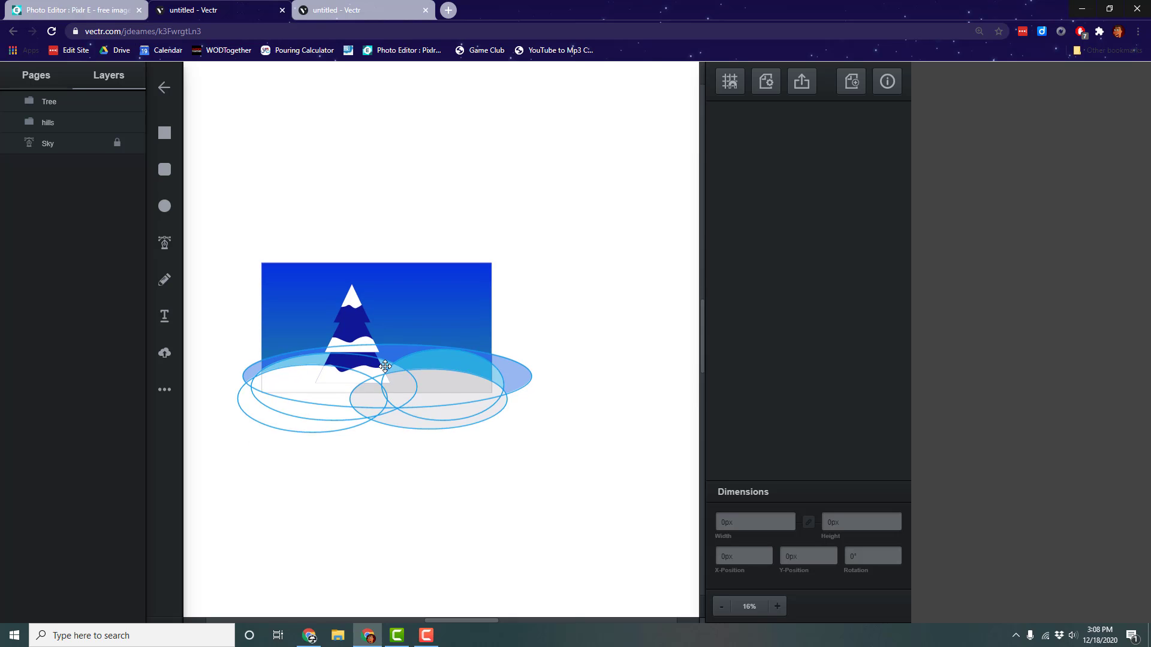
left_click_drag(356, 299, 452, 312)
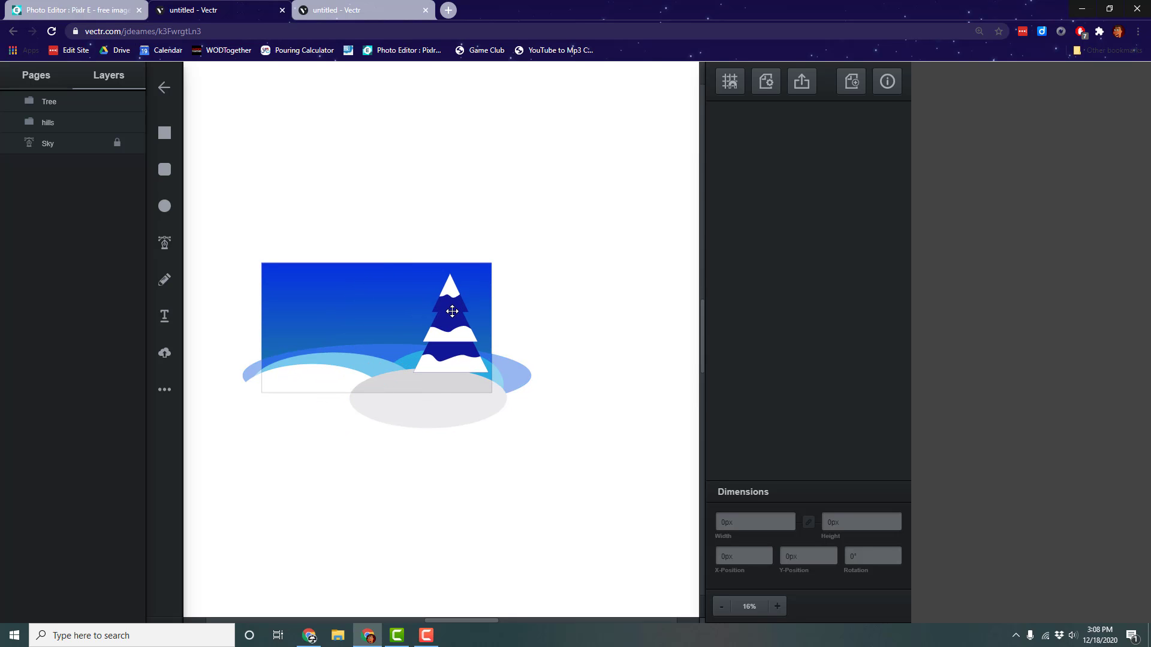
left_click_drag(413, 276, 461, 352)
scroll(462, 360, "up", 2)
scroll(462, 359, "down", 1)
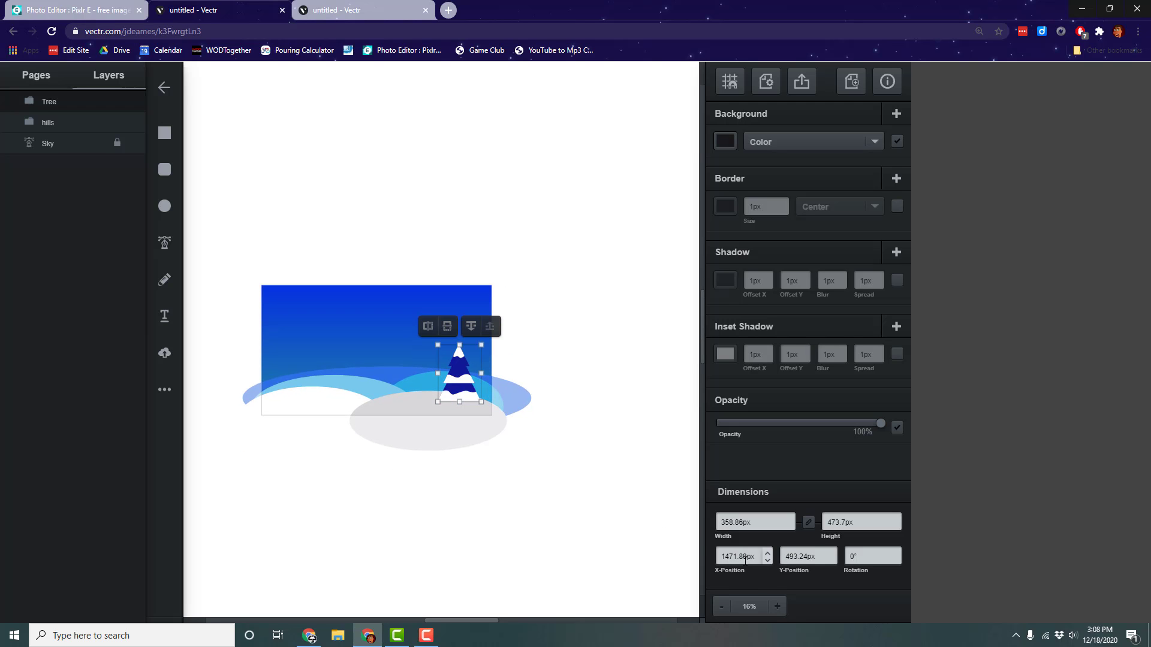
left_click(779, 606)
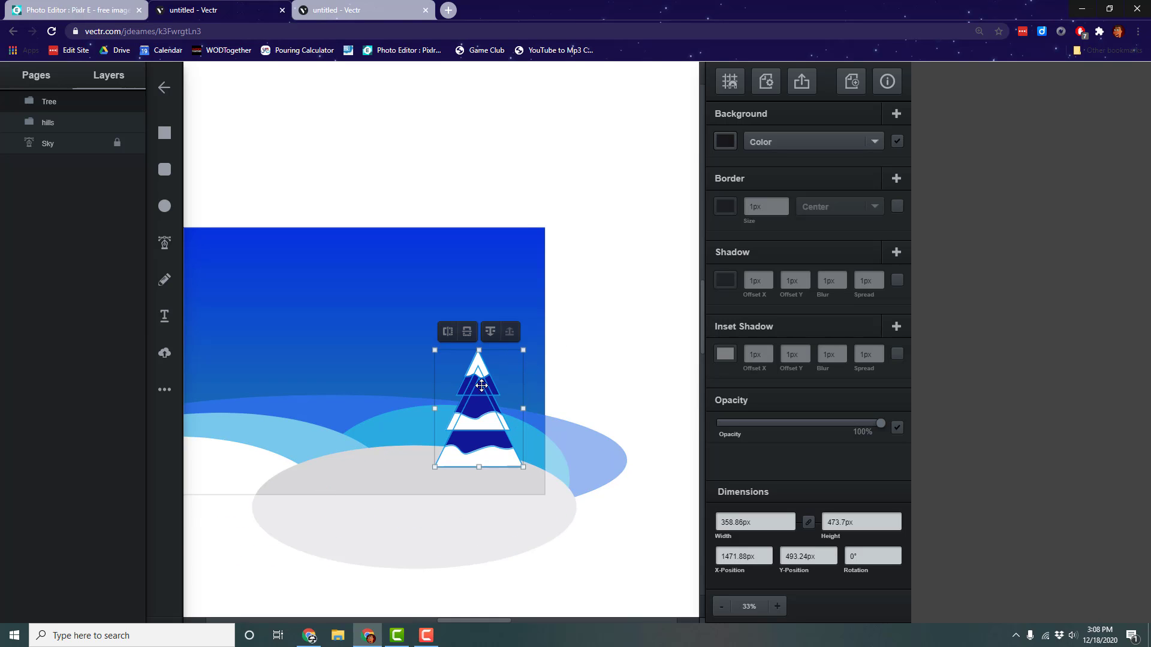
left_click_drag(481, 386, 481, 389)
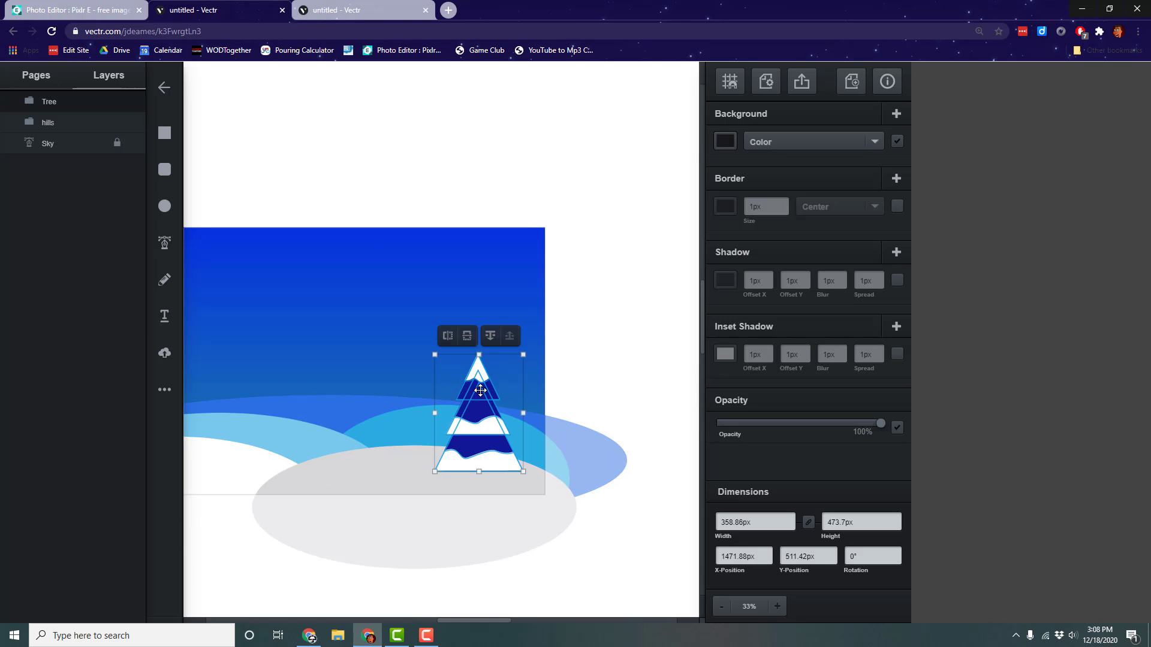
- Compare the tree's size and placement with the finished winter scene in the other Vectr document
left_click(314, 13)
scroll(345, 259, "down", 1)
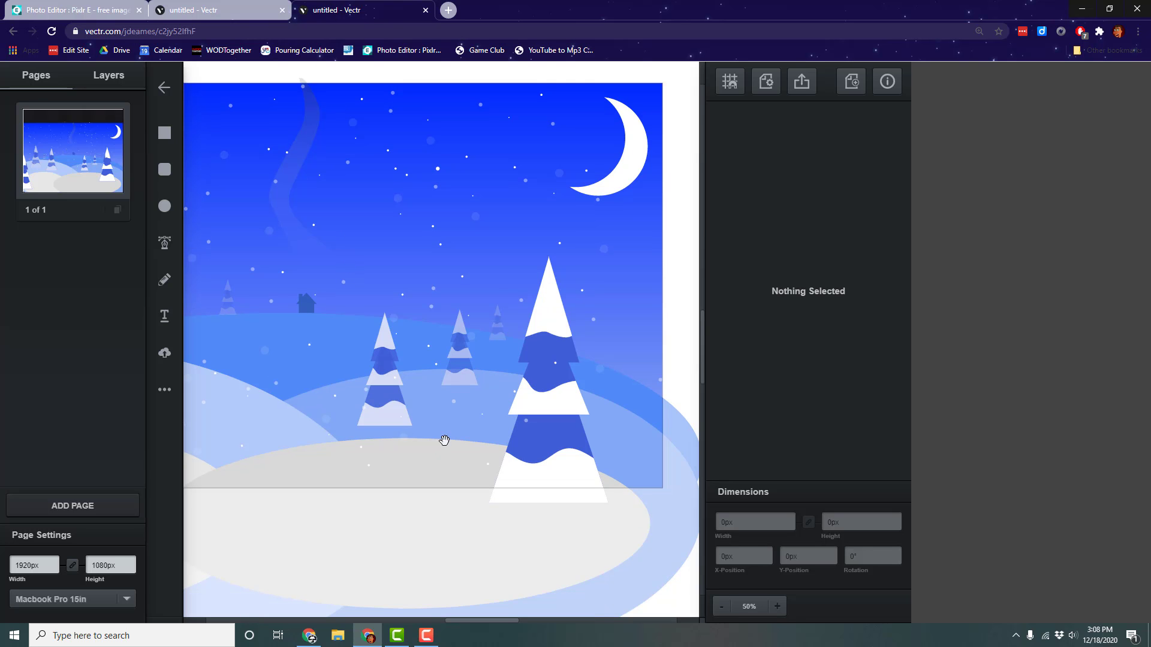
left_click_drag(442, 440, 445, 378)
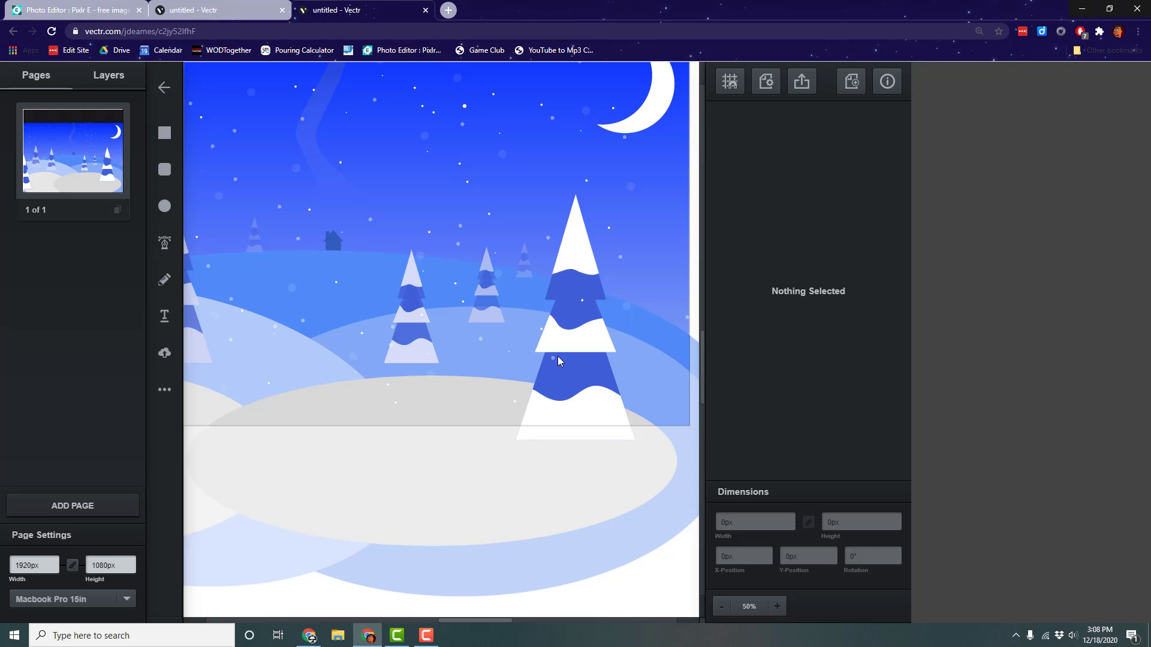
left_click(265, 8)
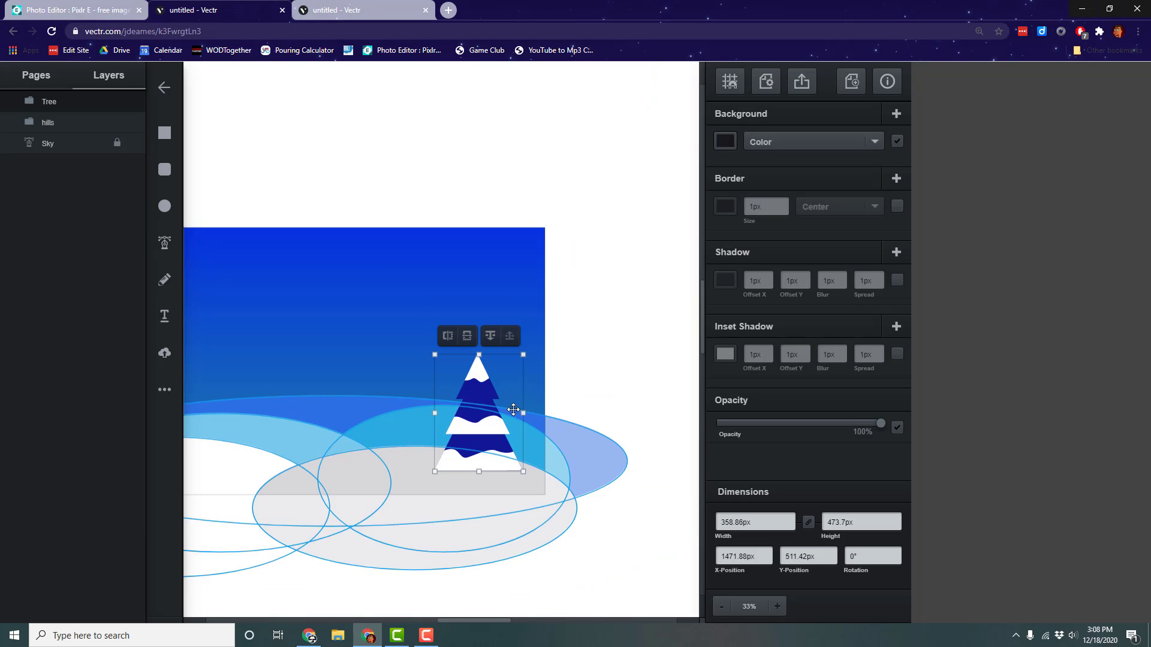
left_click(624, 341)
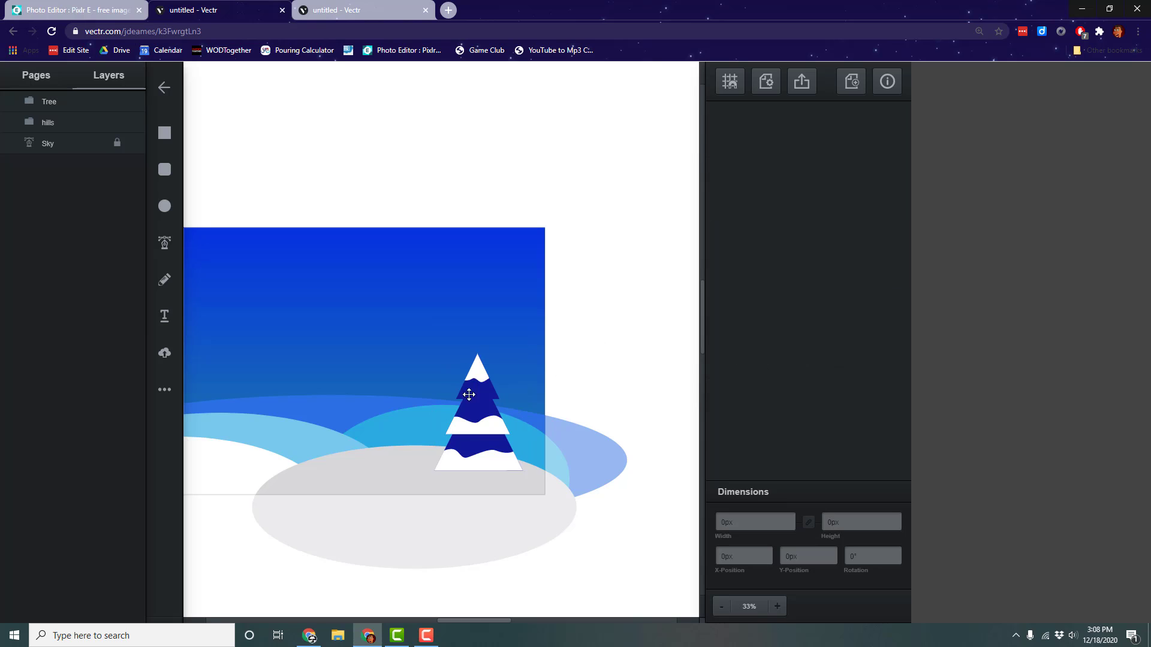
left_click(326, 9)
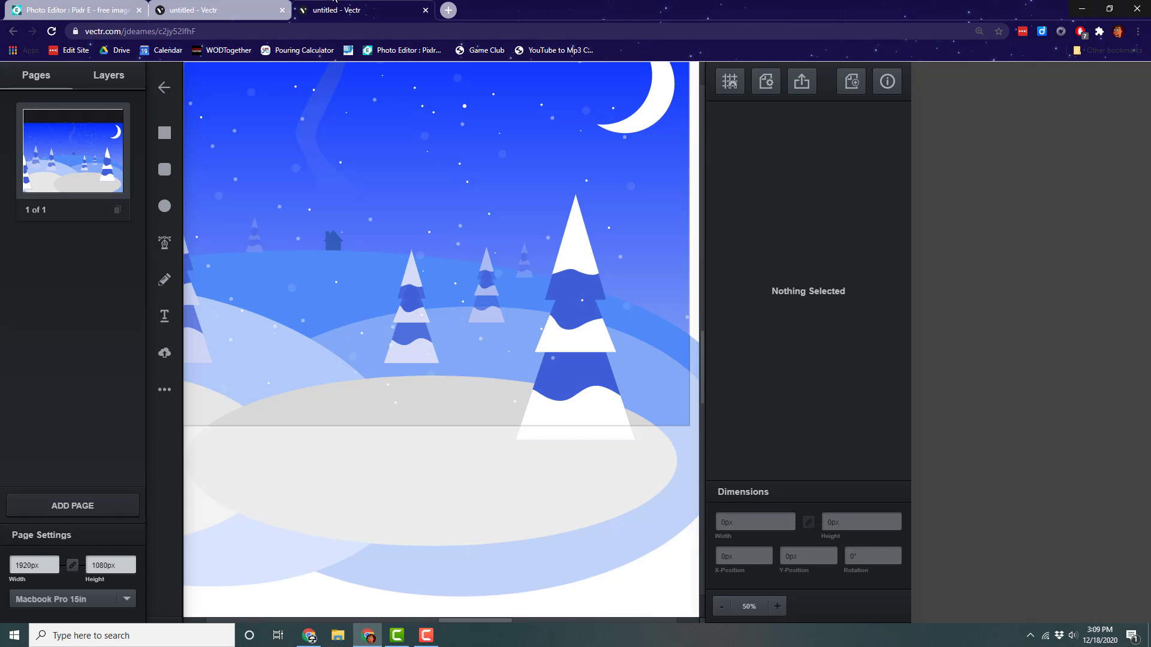
left_click(230, 10)
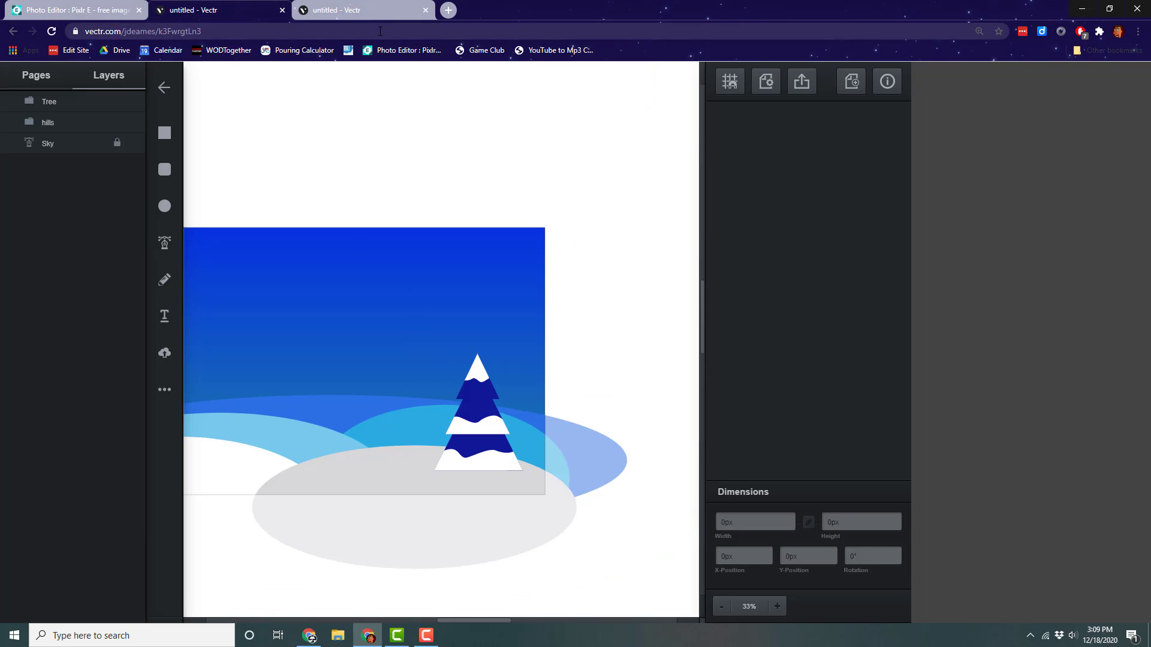
- Check the tree arrangement in the finished scene, then duplicate the Tree group and place the copy across the page's left edge at about X -168, Y 582 px
left_click(371, 10)
left_click_drag(359, 396, 494, 372)
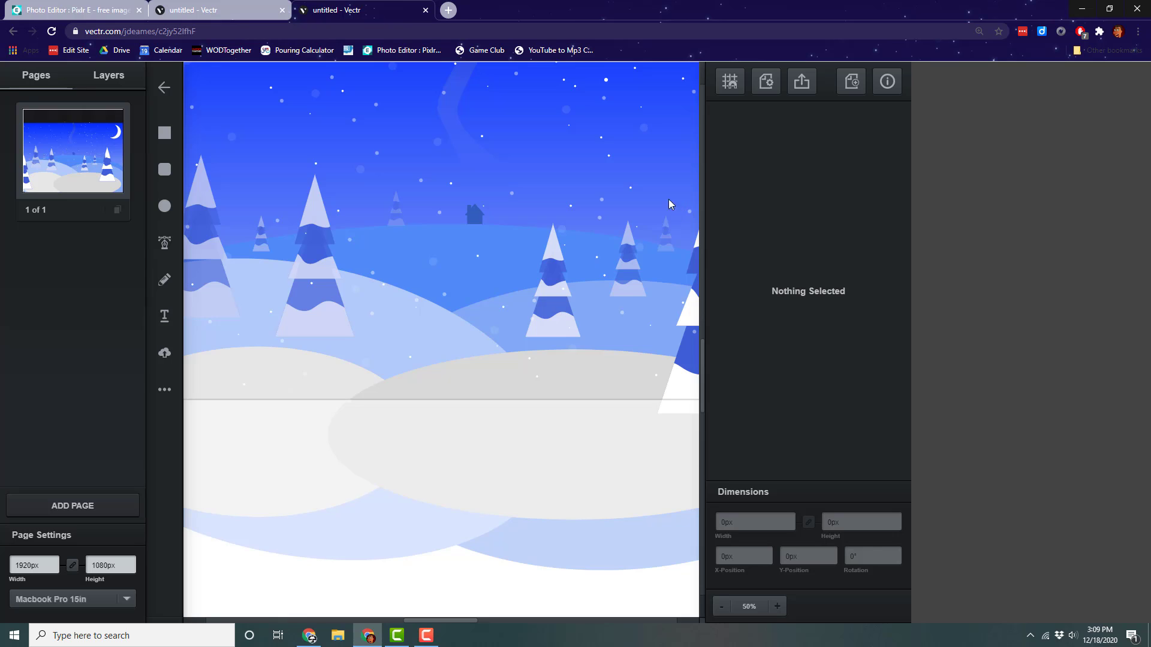
left_click(254, 15)
left_click_drag(320, 274, 478, 174)
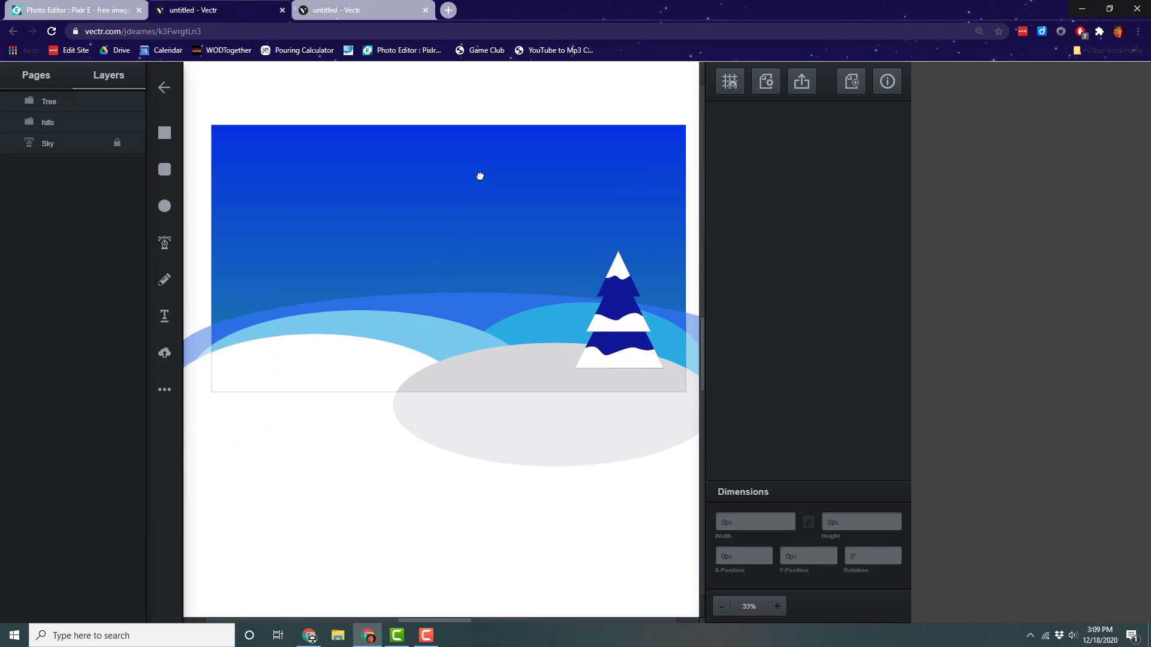
left_click(627, 320)
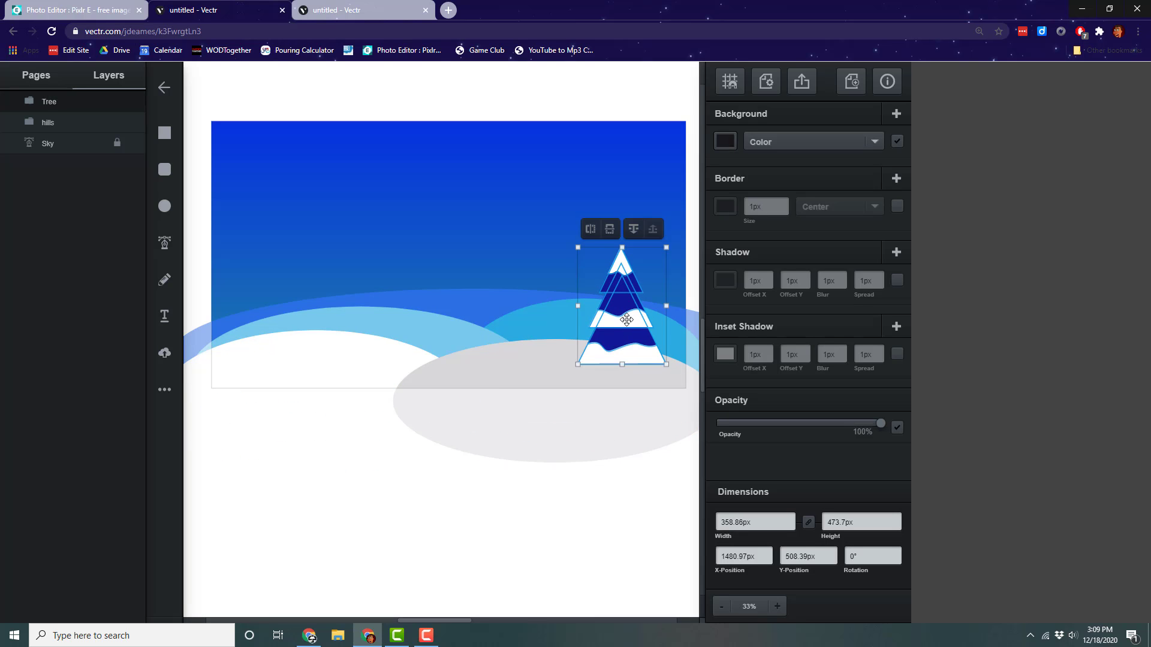
key("ctrl+d")
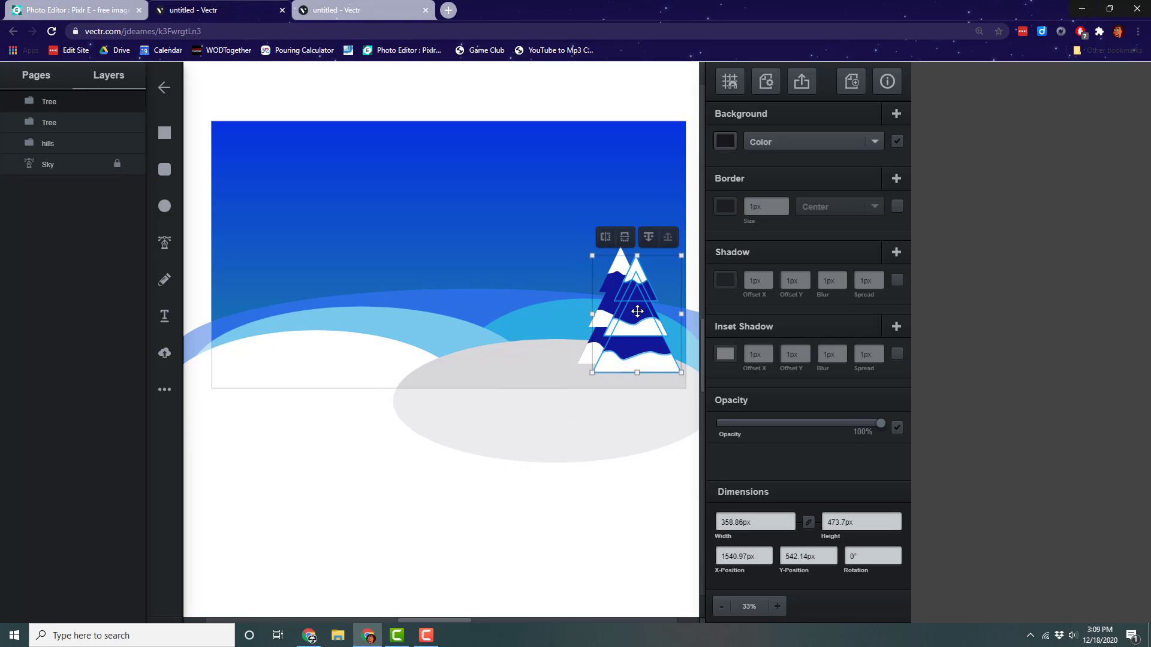
left_click_drag(627, 320, 214, 319)
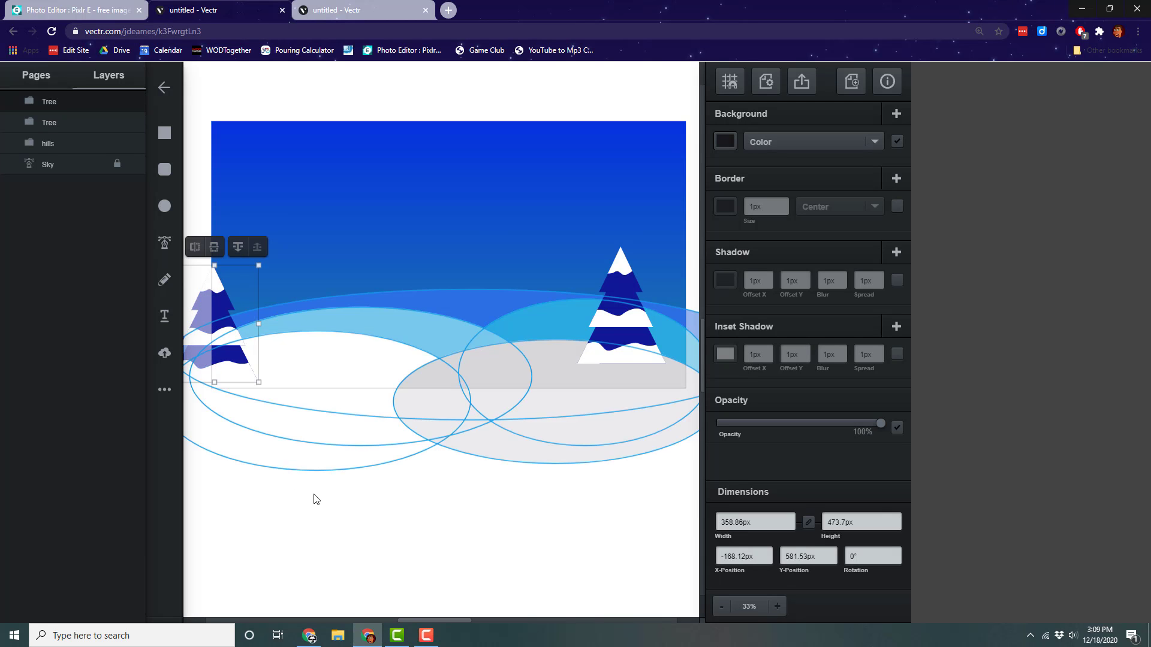
left_click(384, 516)
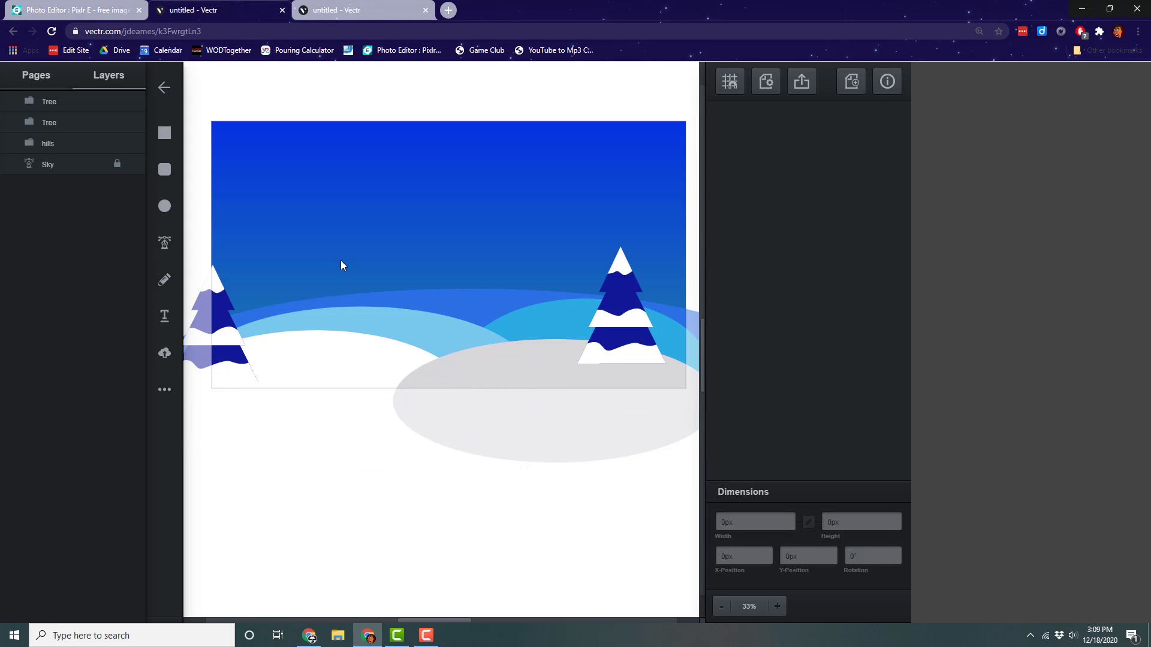
- Add a third Tree of about 182 × 246 px at about X 350, Y 572 px, layered beneath the other trees, with 58% opacity
key("ctrl+v")
left_click_drag(635, 332, 398, 301)
left_click_drag(358, 252, 331, 291)
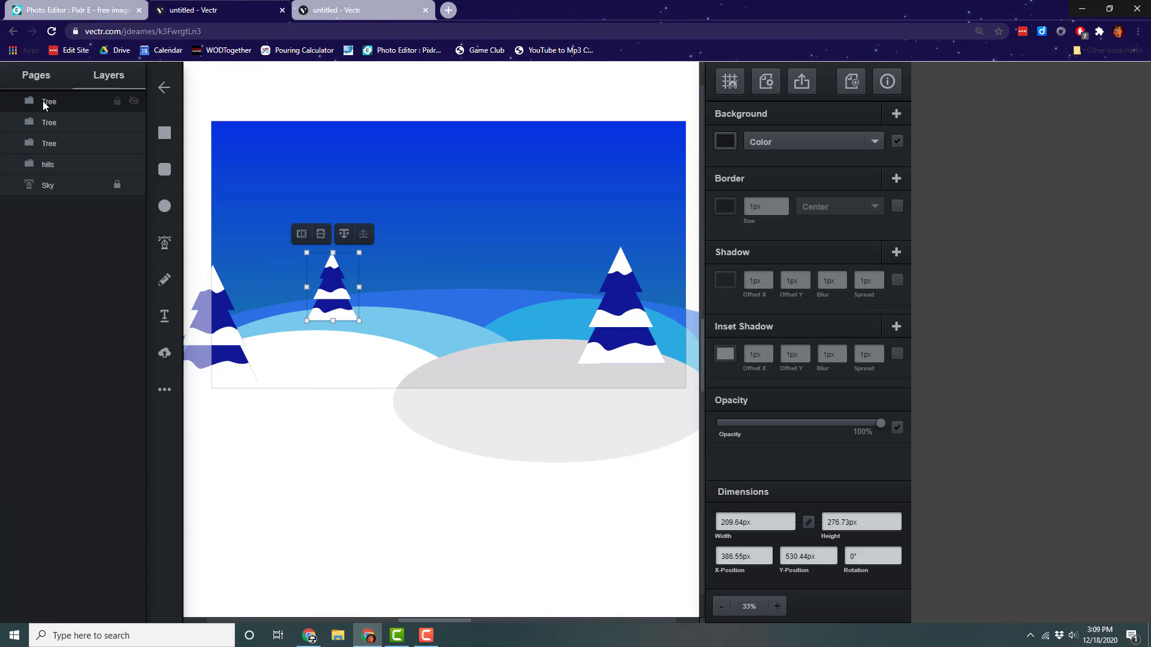
left_click_drag(42, 101, 53, 149)
left_click_drag(332, 287, 298, 262)
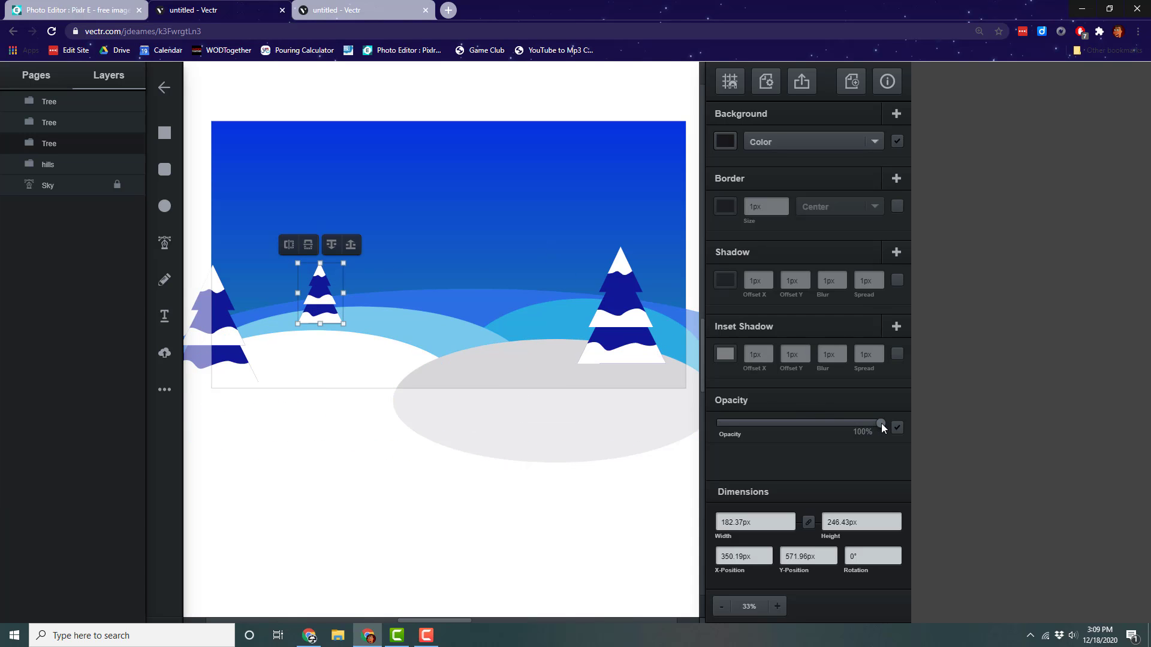
left_click_drag(880, 423, 813, 426)
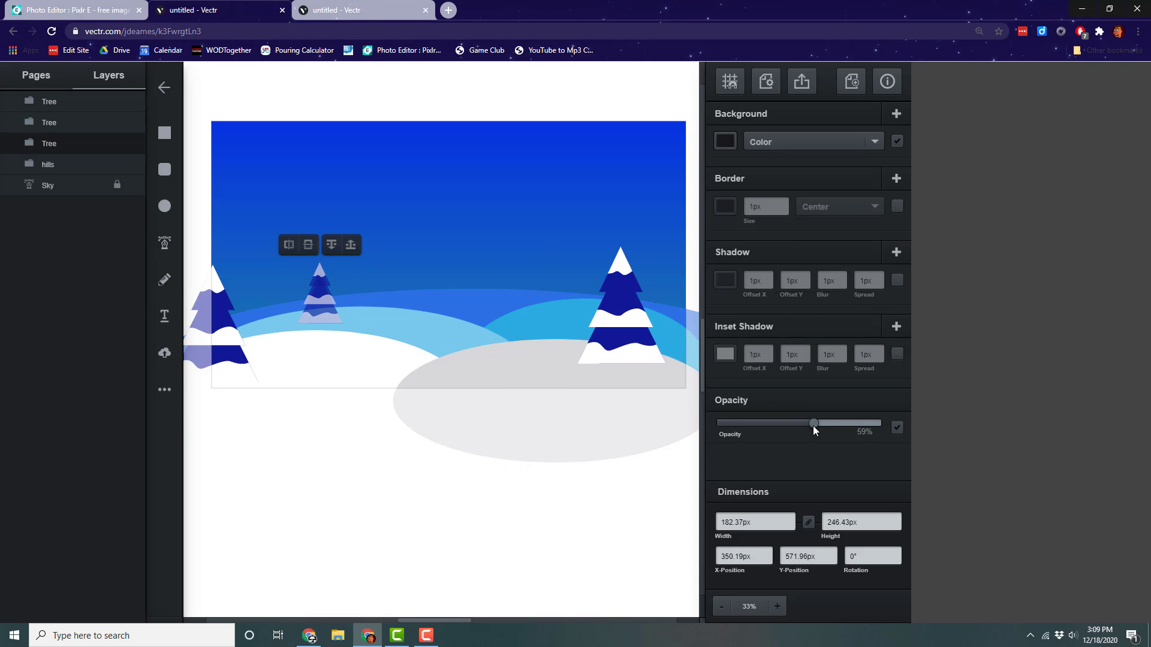
left_click(455, 492)
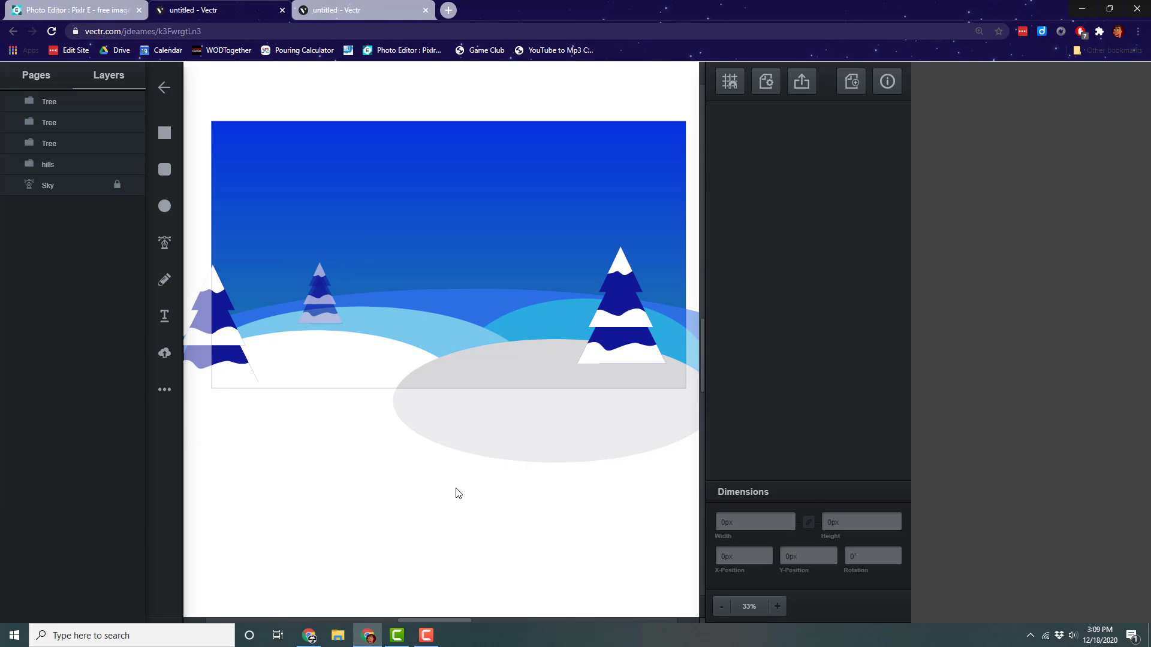
- Duplicate the faded tree, scale the copy to about 149 × 210 px at about X 1289, Y 572 px, and set its opacity to 50%
left_click(323, 293)
key("ctrl+d")
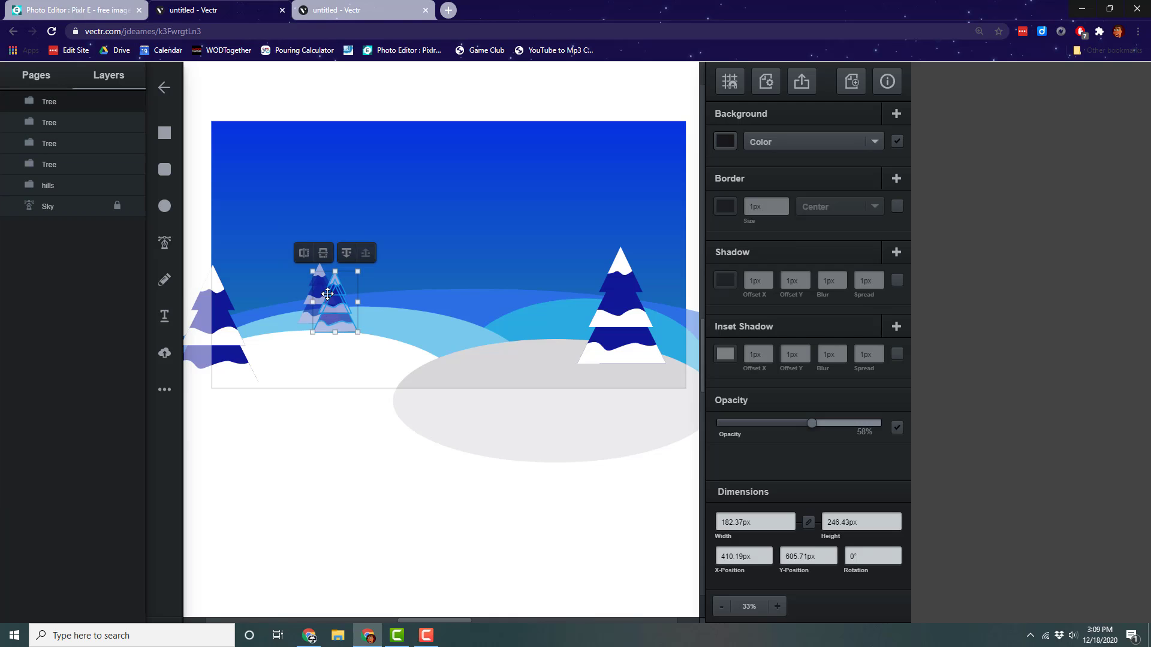
left_click_drag(324, 292, 446, 269)
left_click_drag(473, 296, 548, 289)
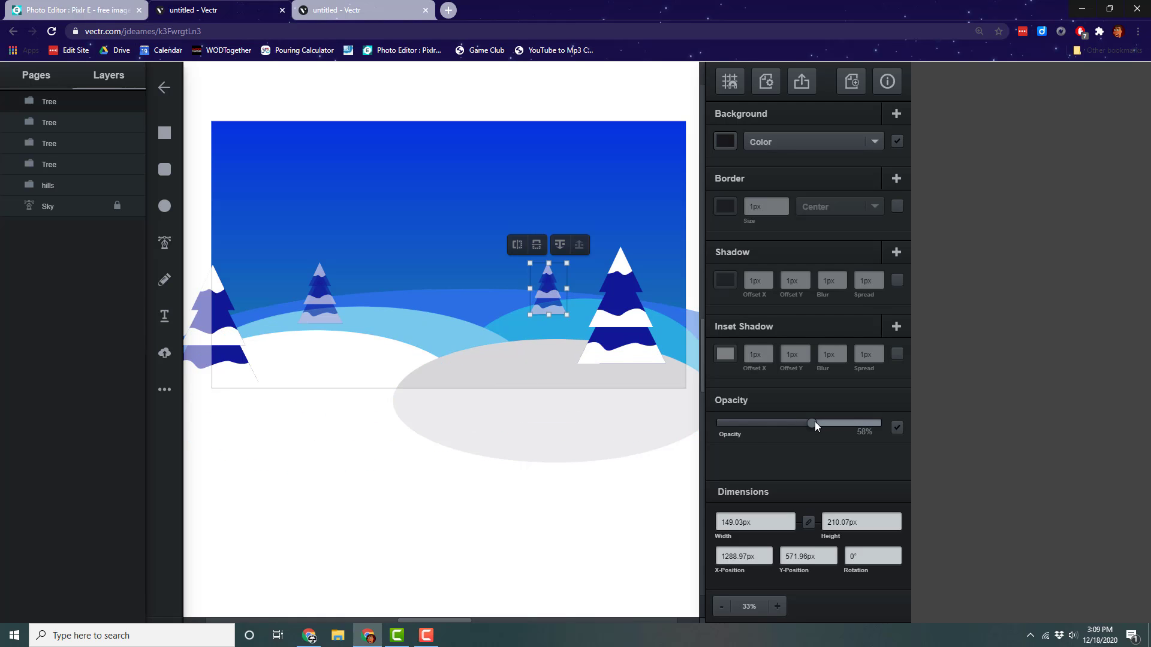
left_click_drag(815, 422, 799, 423)
left_click(472, 247)
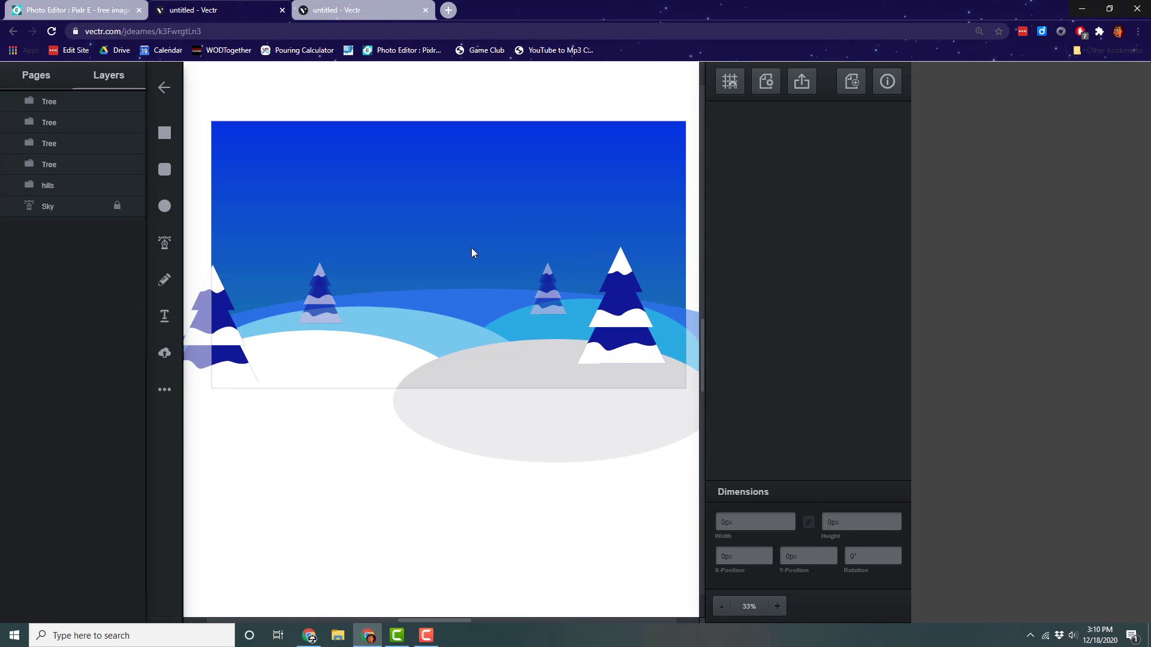
- Add a distant Tree copy of about 79 × 112 px at about X 173, Y 649 px with 11% opacity
left_click(562, 294)
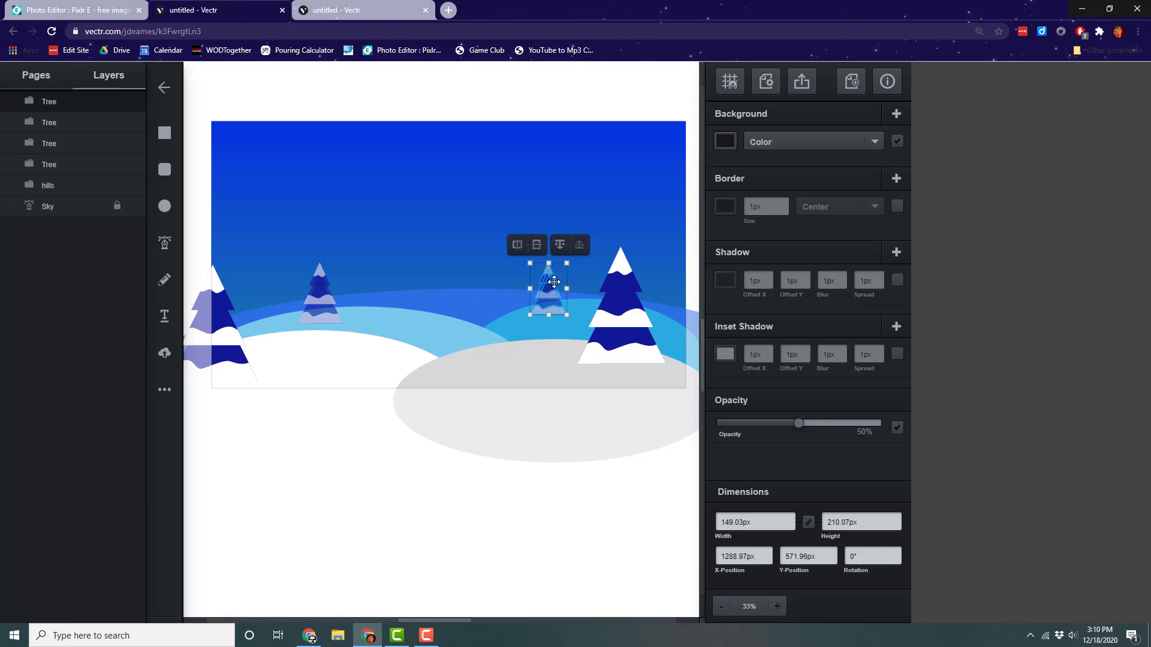
key("ctrl+d")
left_click_drag(564, 315, 437, 305)
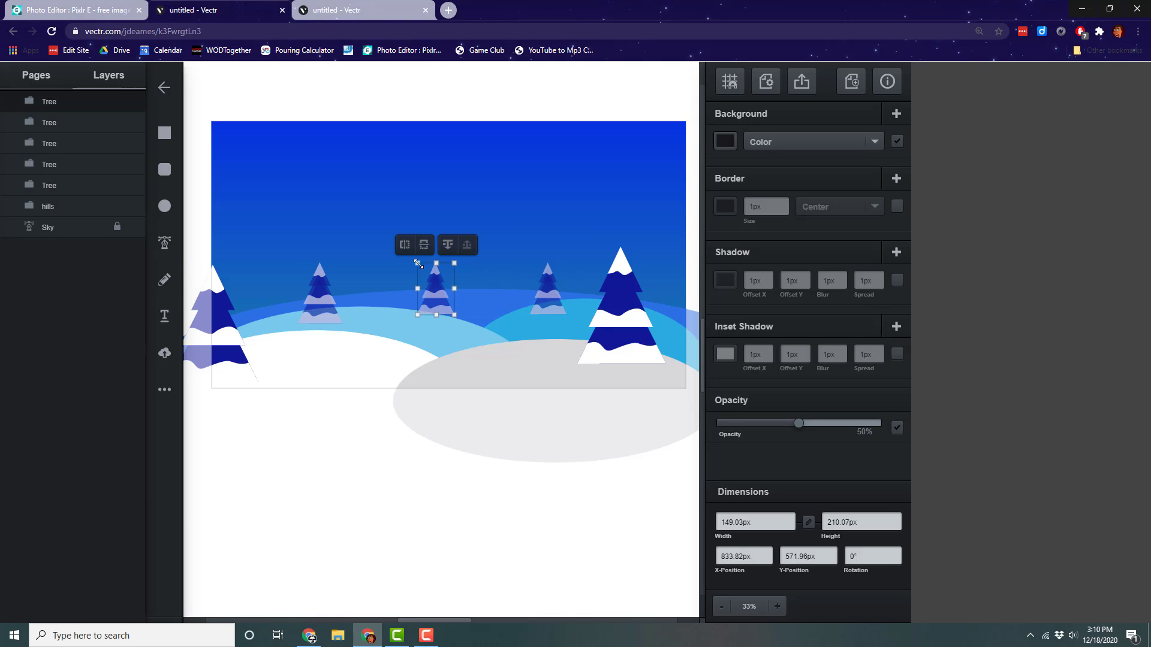
left_click_drag(418, 263, 263, 296)
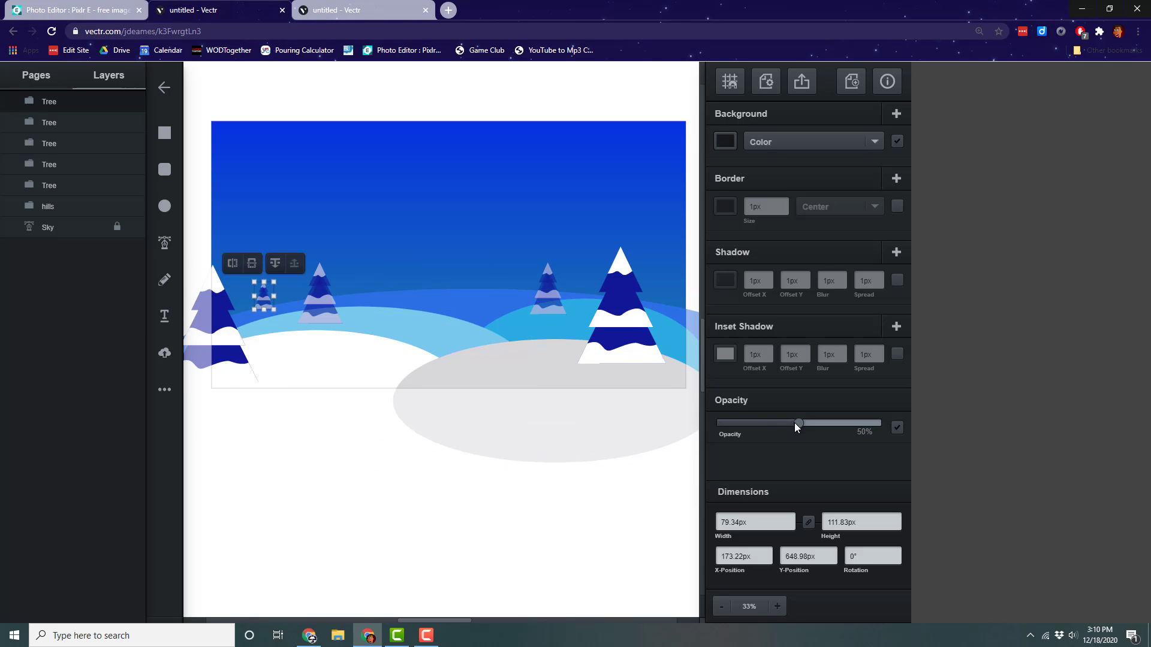
left_click_drag(793, 423, 735, 426)
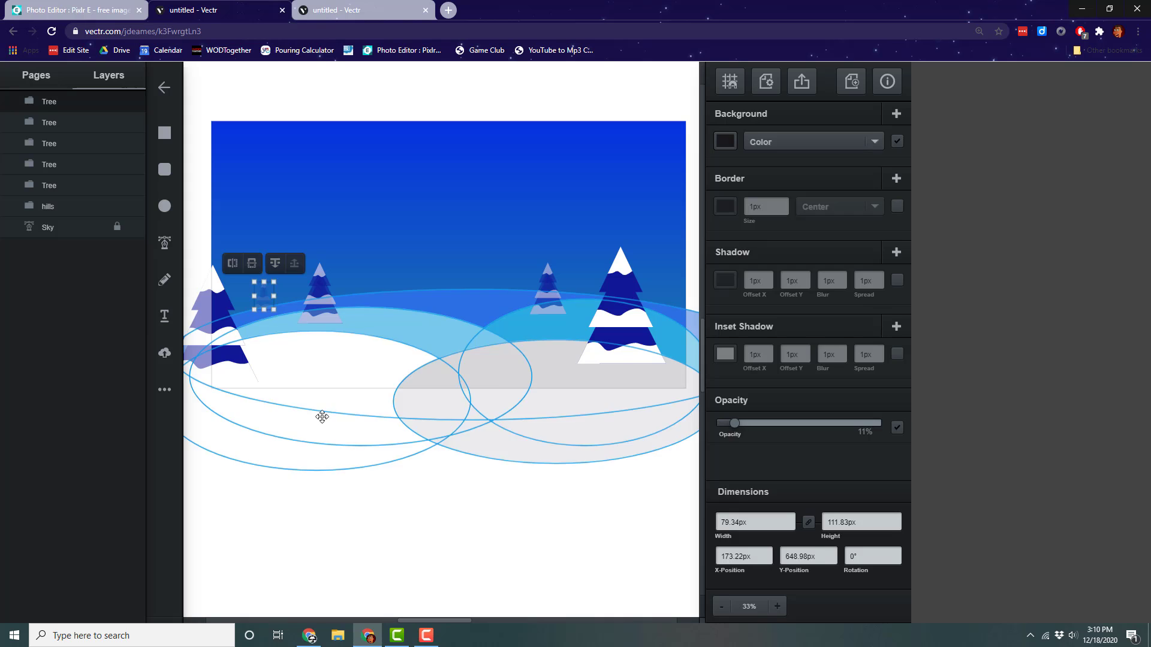
left_click(445, 544)
- Add another distant Tree copy of about 65 × 92 px at about X 1199, Y 603 px with about 13% opacity
key("ctrl+v")
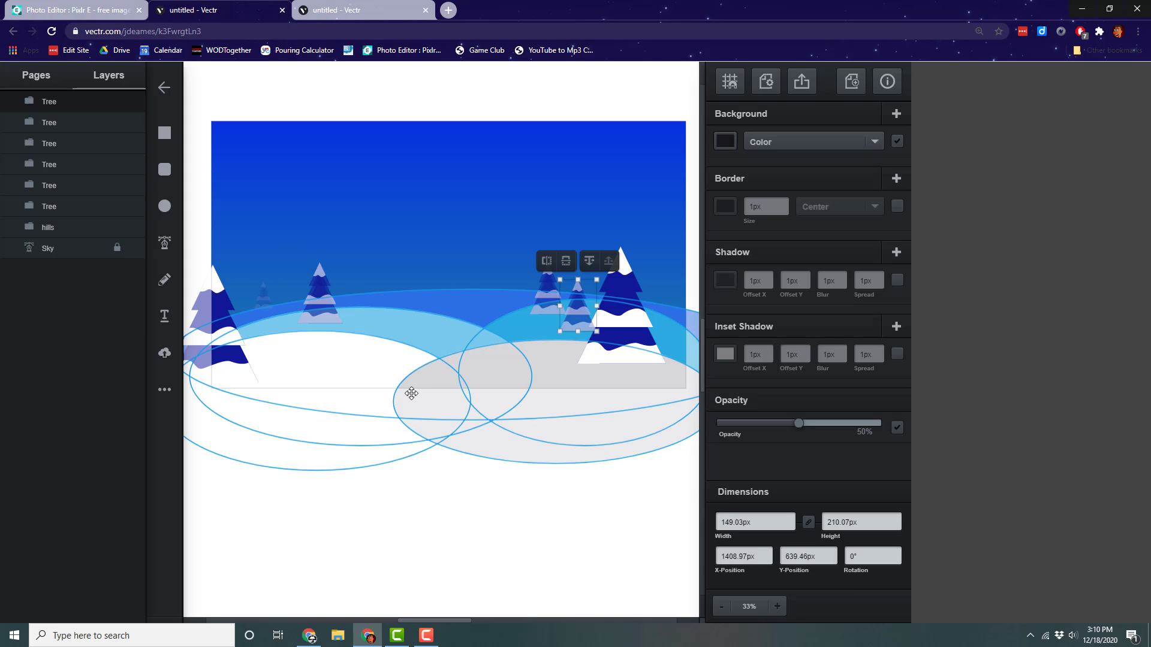
left_click_drag(577, 303, 516, 278)
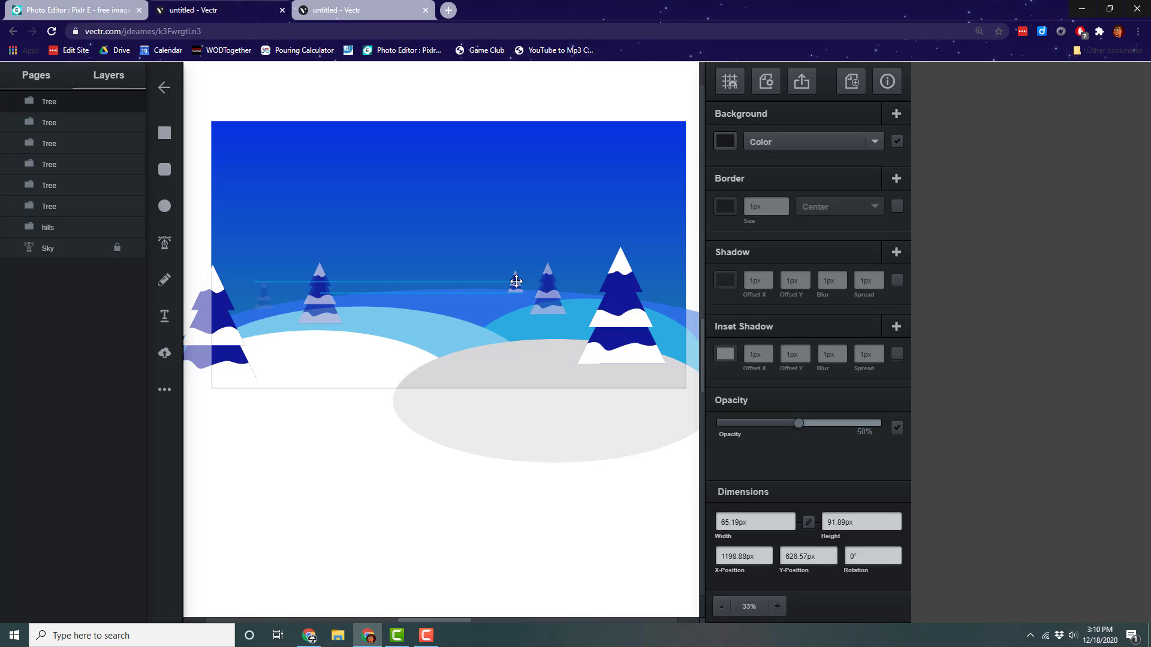
left_click_drag(799, 424, 798, 422)
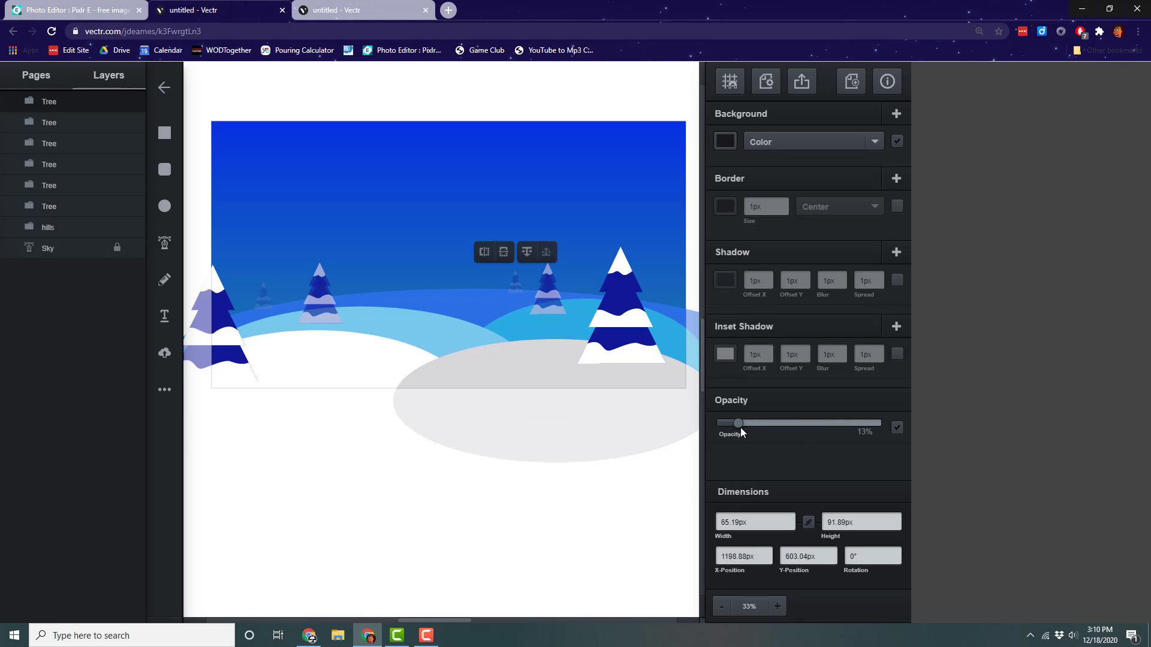
left_click(524, 524)
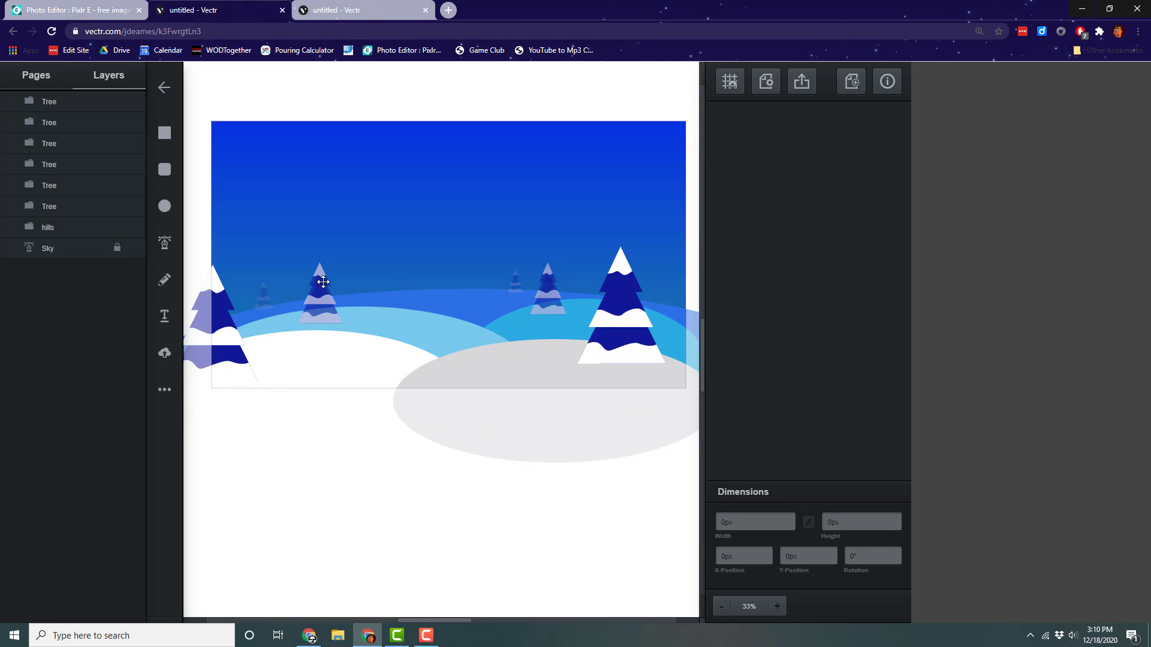
- Set the opacity of the large foreground tree on the grey hill to 83%
left_click(628, 308)
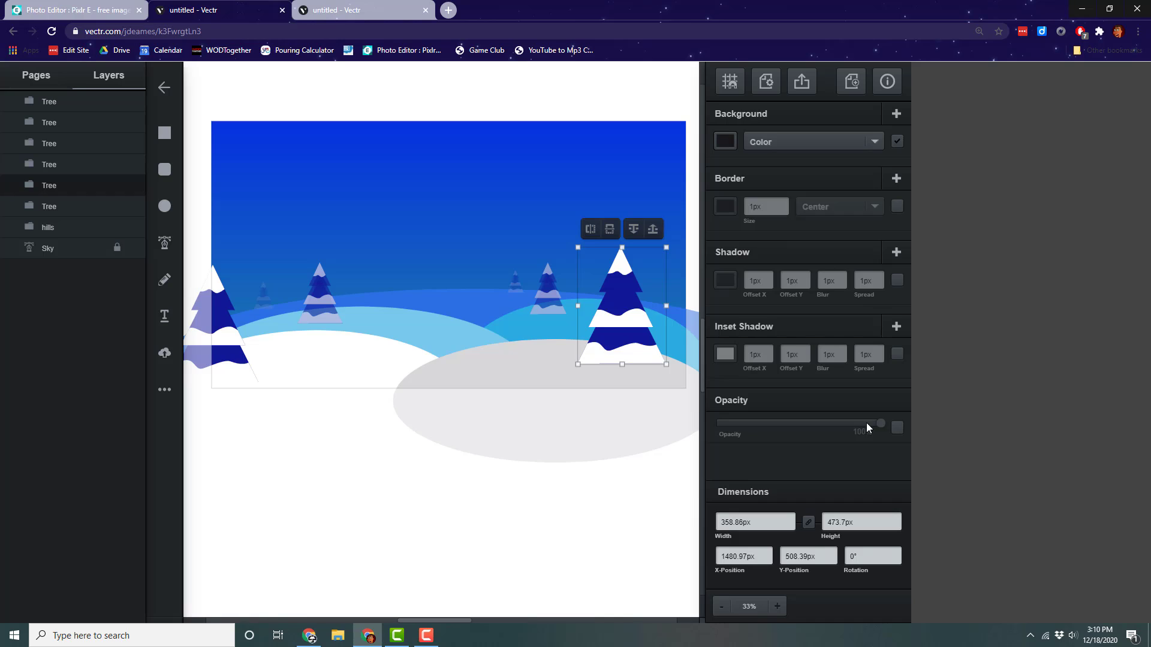
left_click(891, 427)
left_click(892, 427)
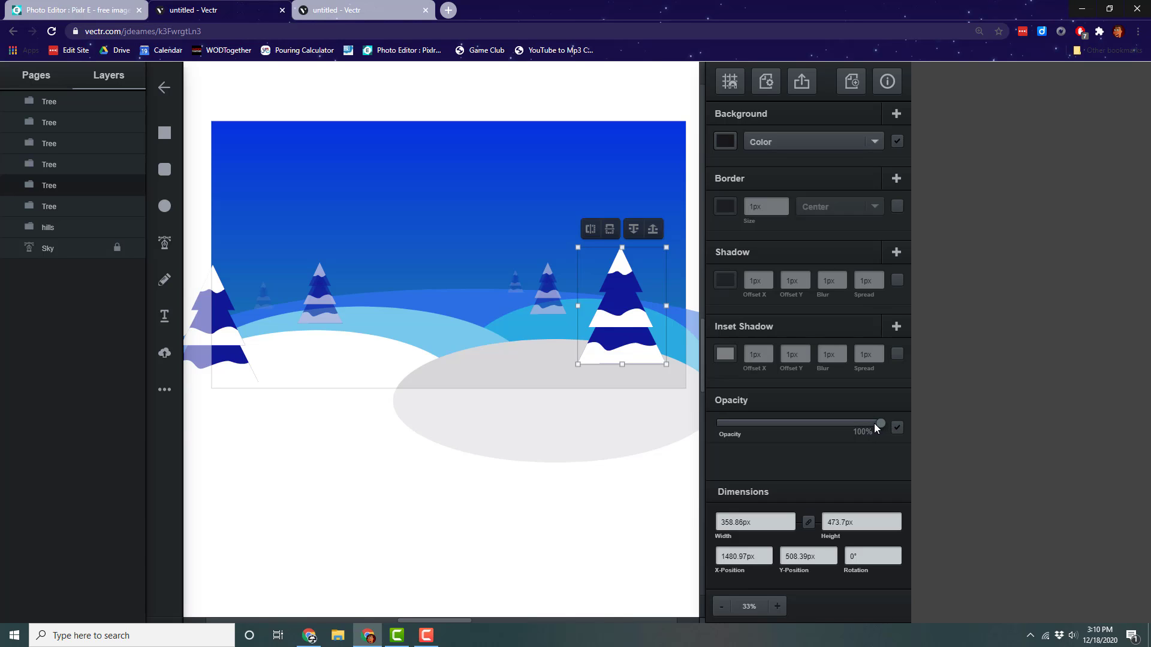
left_click_drag(876, 424, 854, 423)
left_click(898, 430)
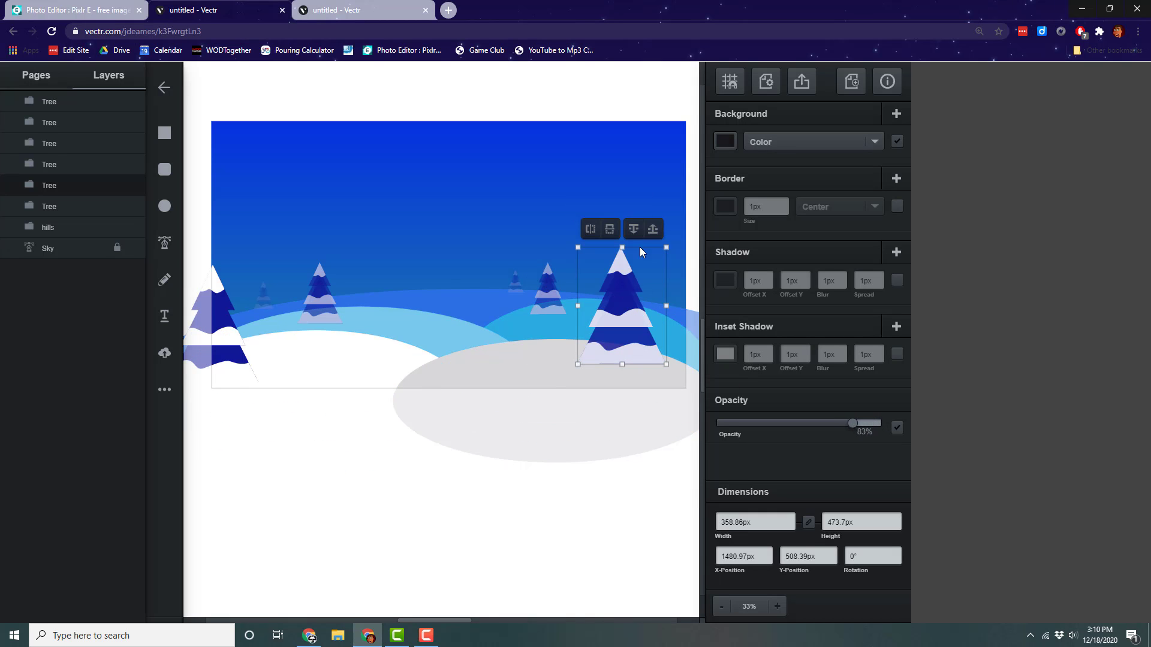
left_click(449, 550)
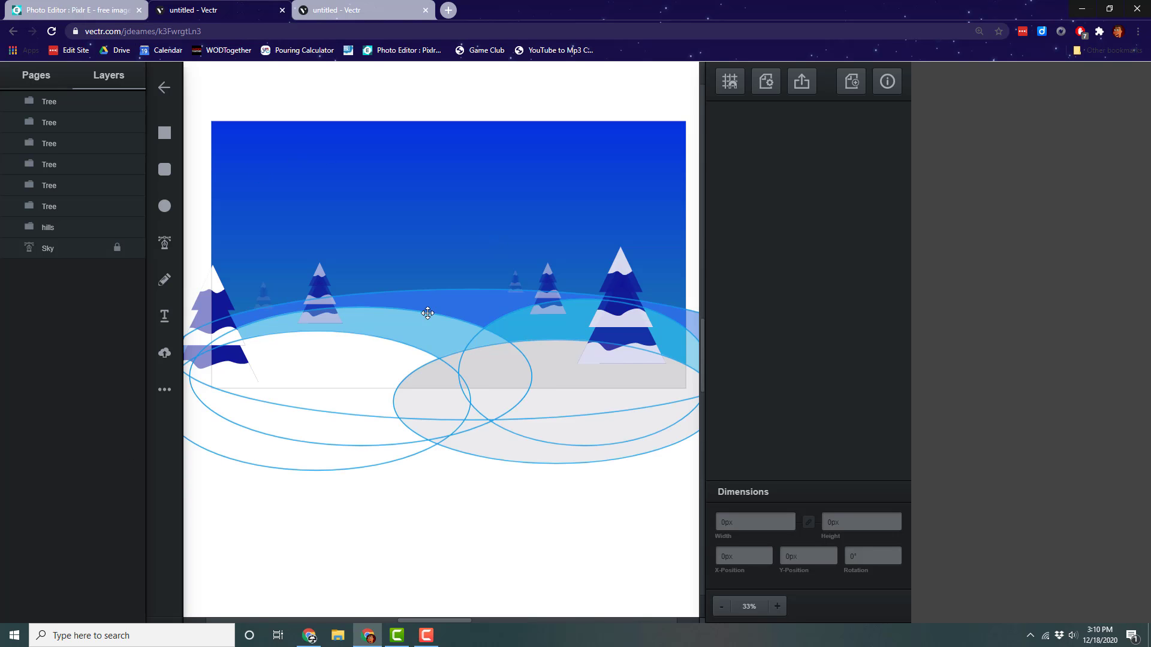
- Draw a house shape about 327 × 264 px and place it in the sky at about X 685, Y 91 px
left_click(171, 401)
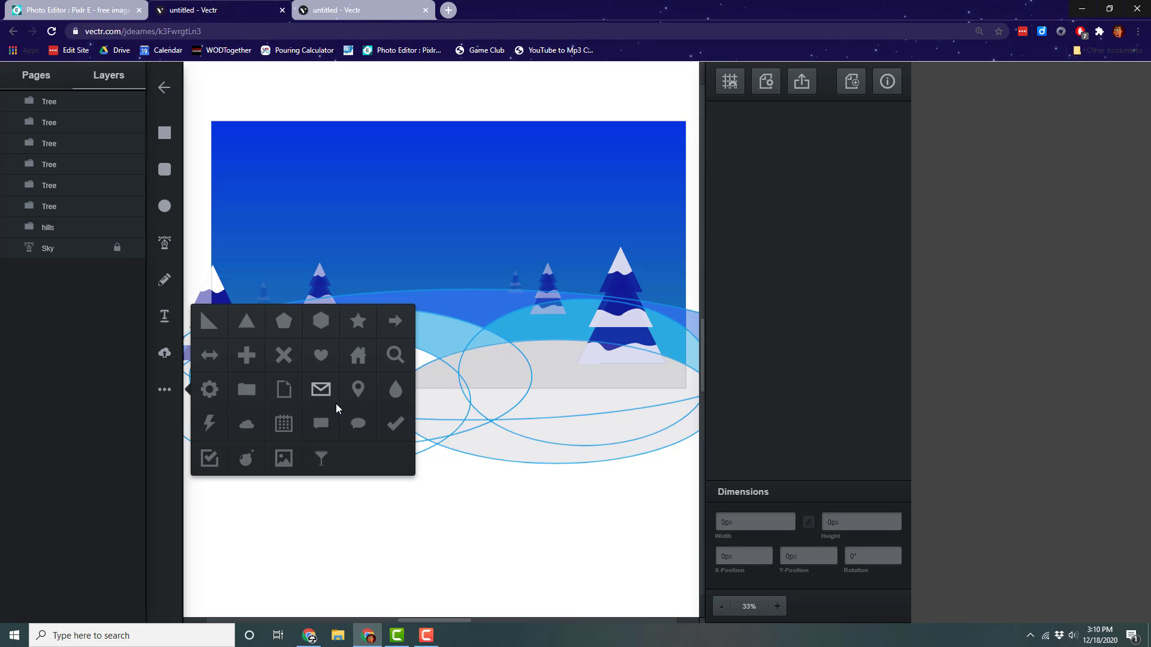
left_click(357, 387)
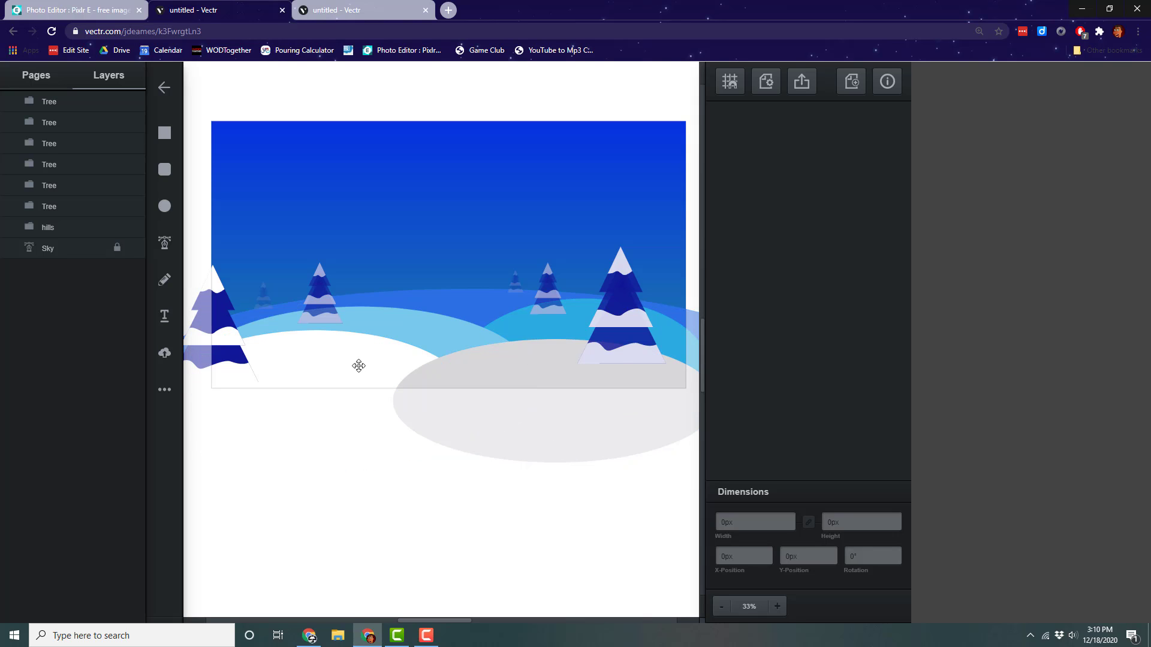
left_click_drag(375, 495, 456, 559)
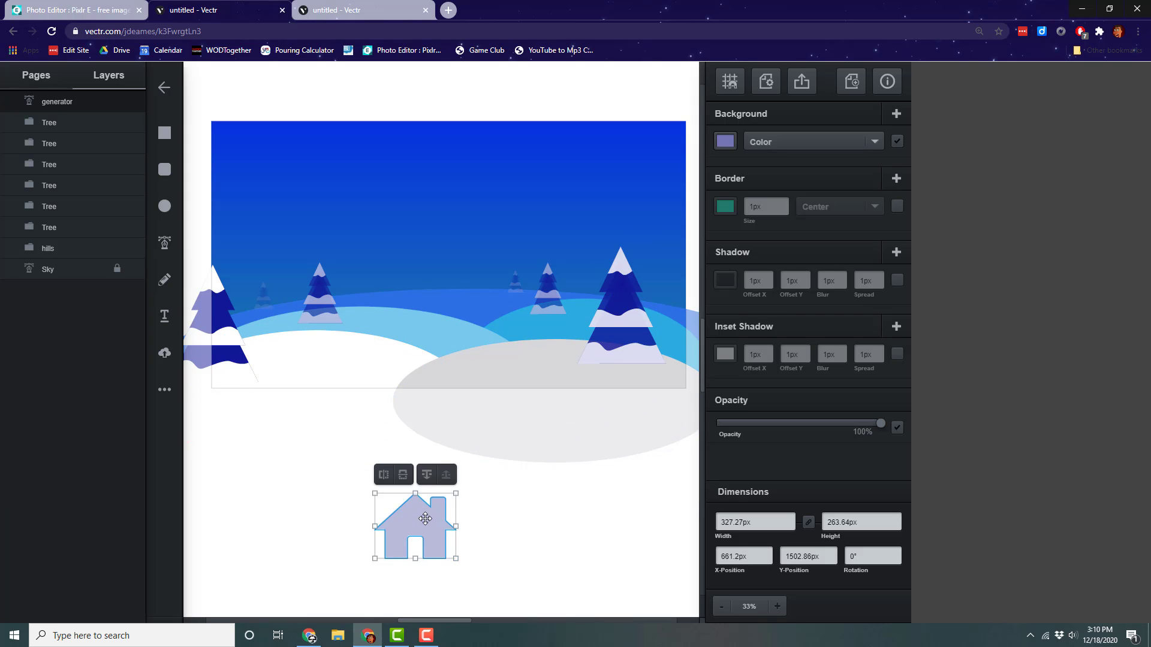
left_click_drag(418, 524, 424, 175)
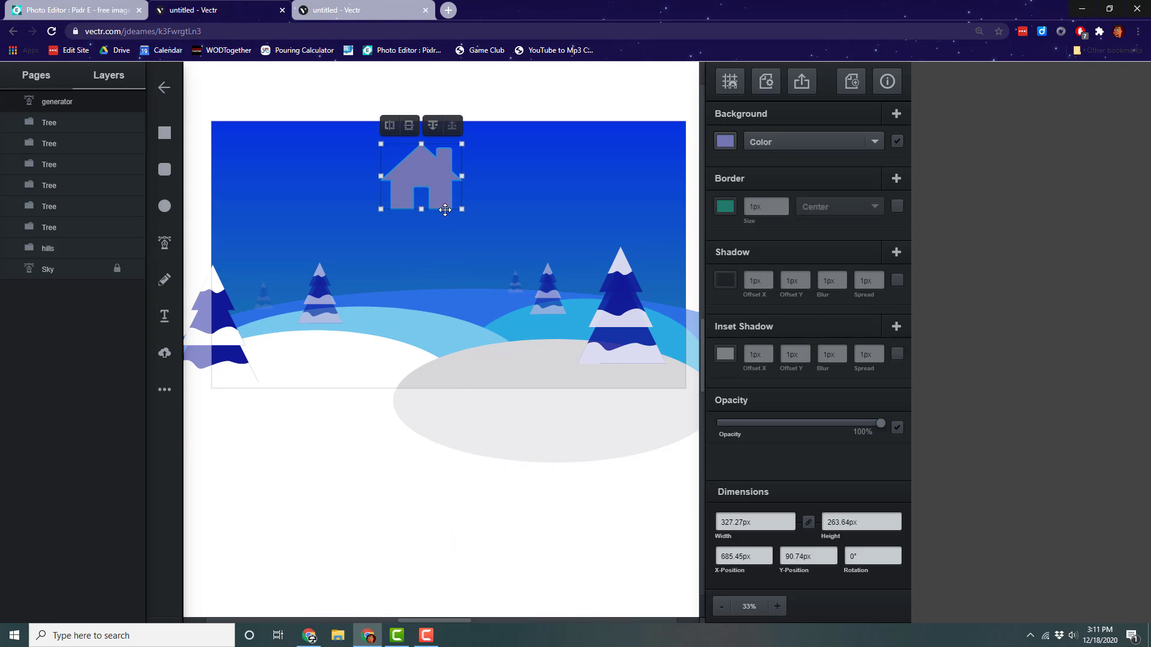
- Change the house's background colour to dark grey #3e3e3e
left_click(726, 144)
mouse_move(595, 132)
left_mouse_down()
mouse_move(550, 158)
mouse_move(550, 172)
left_mouse_up()
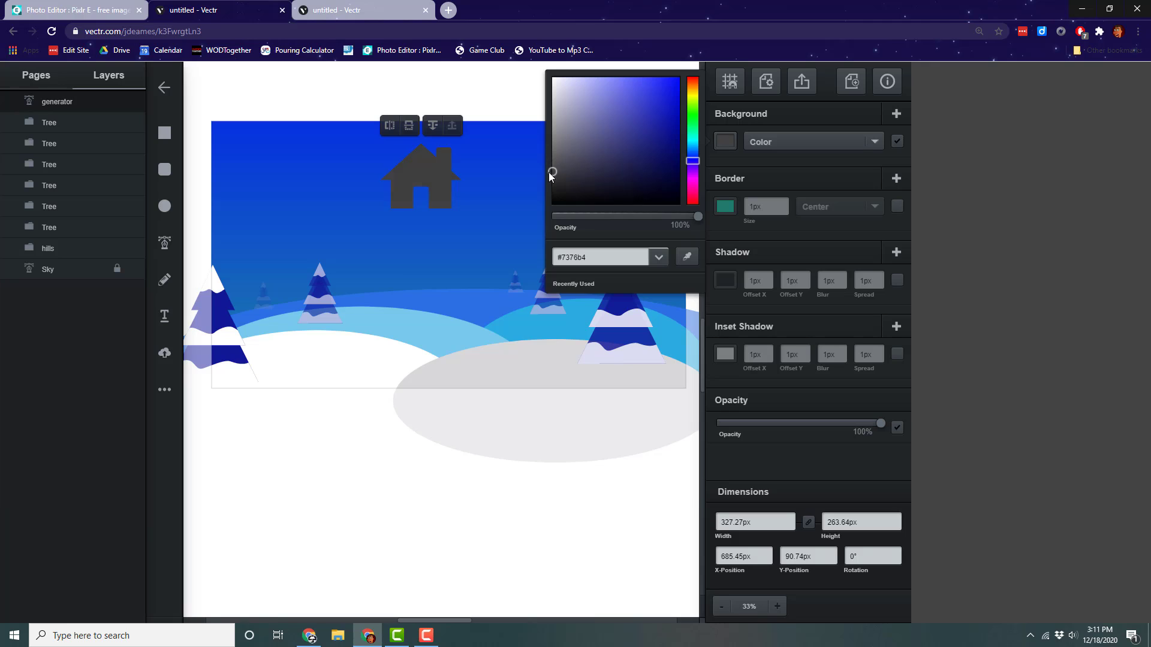
left_click(476, 207)
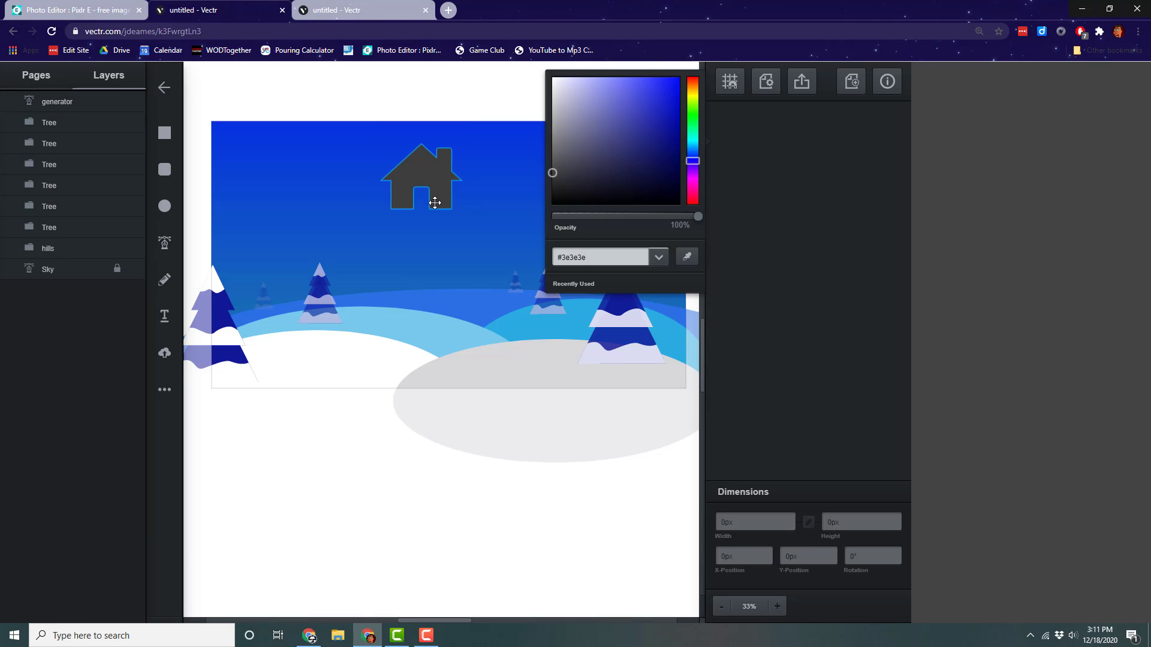
- Cover the house's door opening with a rectangle about 152 × 121 px, filled with the dark grey sampled from the house
left_click(164, 132)
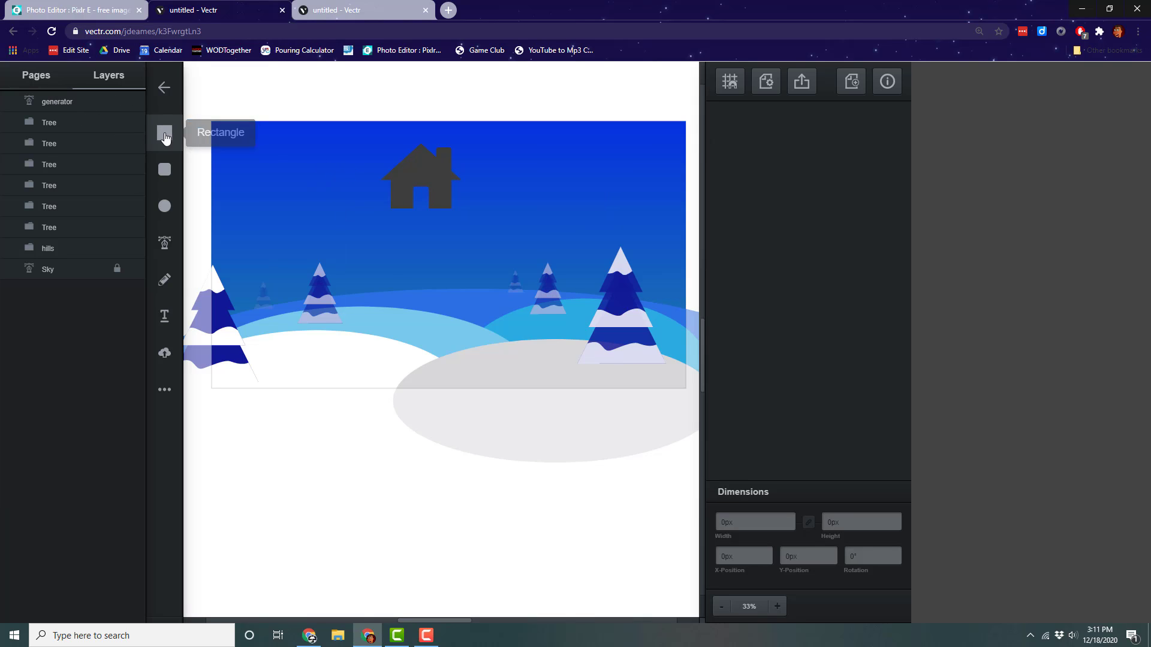
left_click(439, 207)
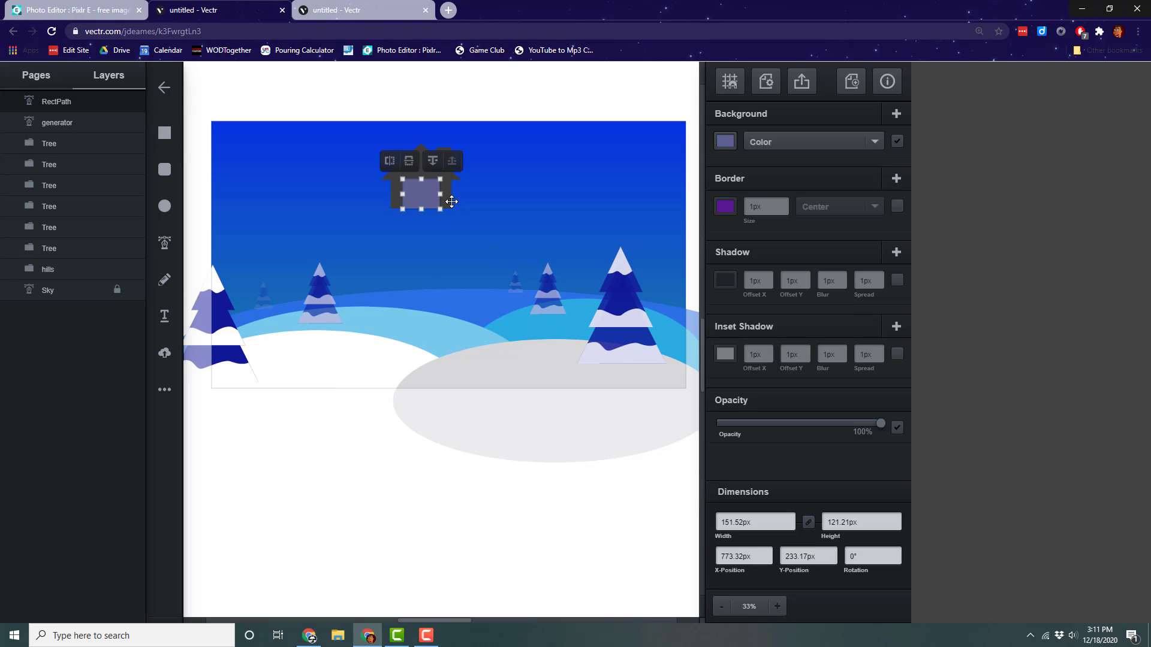
left_click(725, 142)
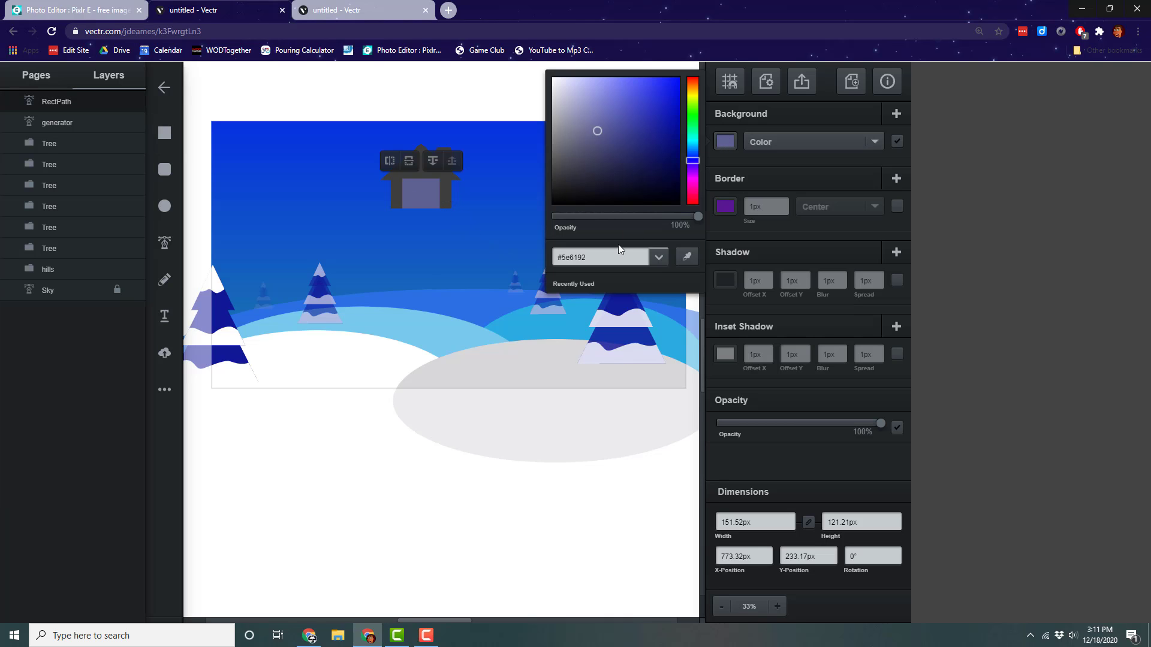
left_click(687, 257)
left_click(425, 165)
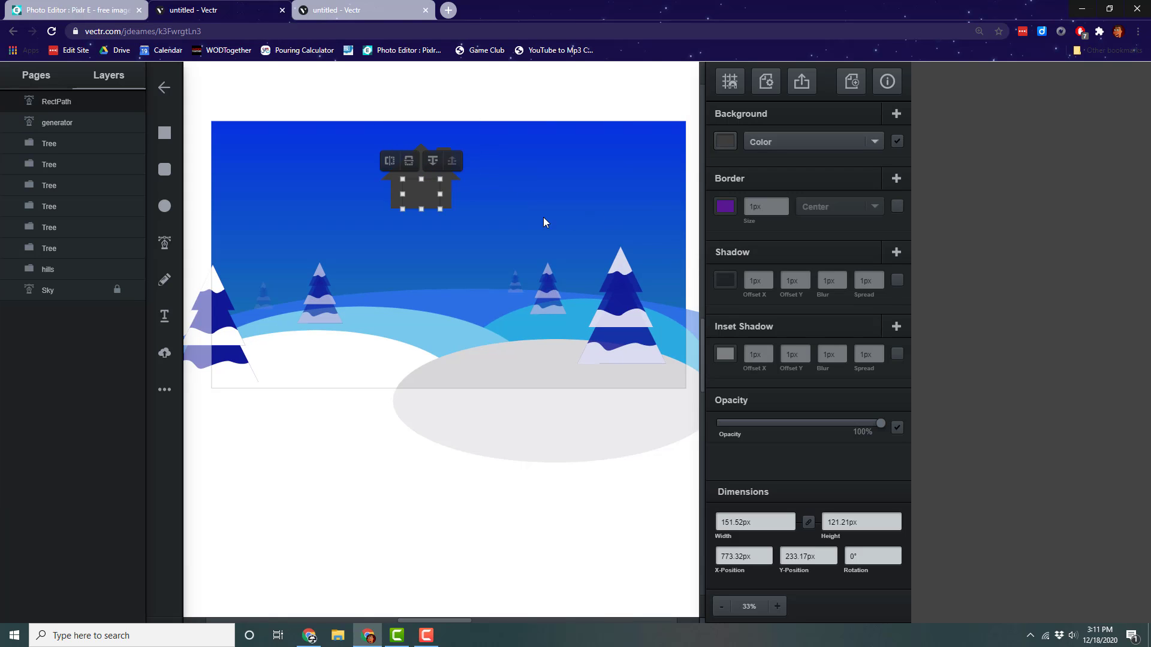
- Unite the house and the rectangle over its door opening into a single shape
left_click(549, 96)
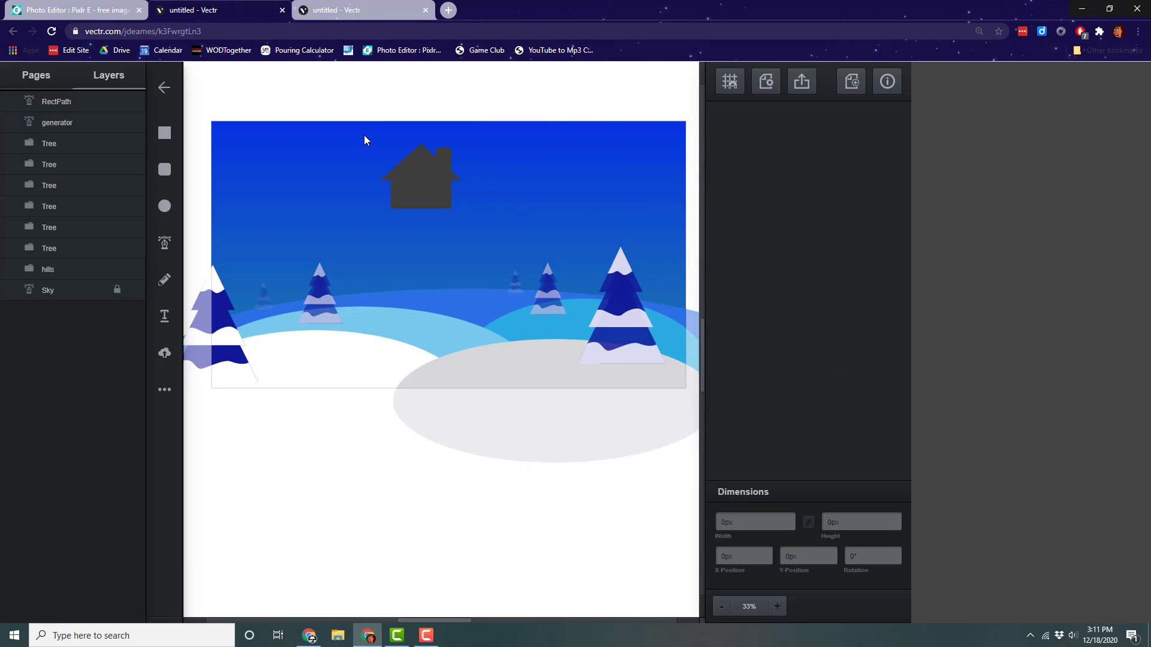
left_click_drag(364, 140, 474, 234)
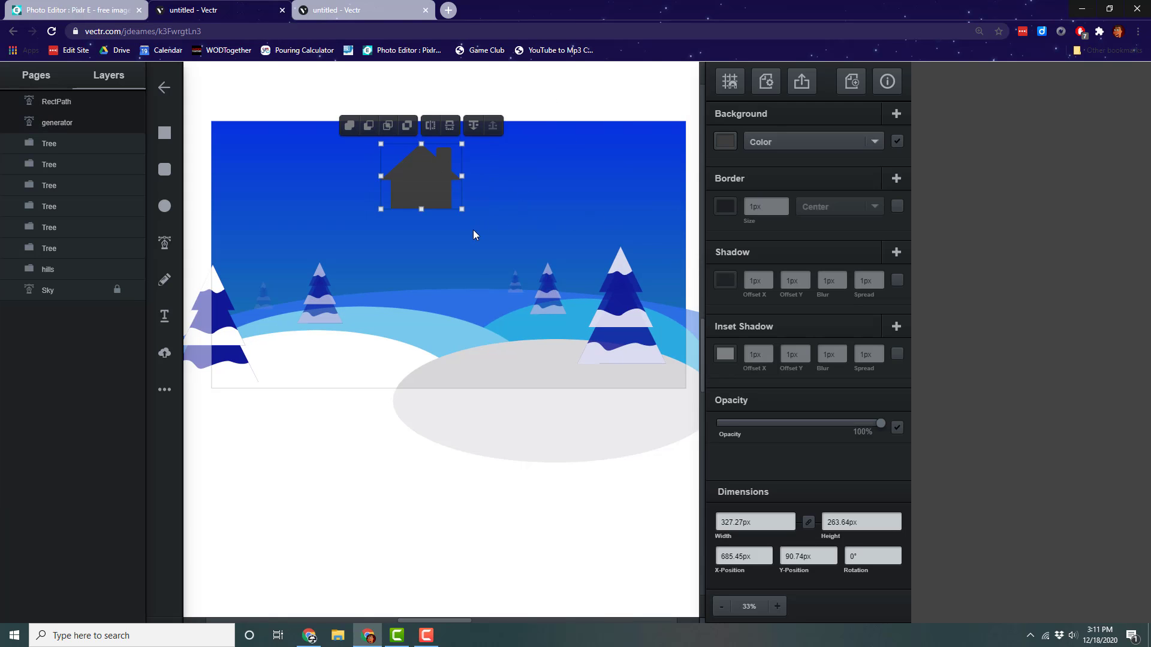
left_click(355, 129)
left_click(585, 200)
- Shrink the house to about 79 × 64 px and place it on the rear hill's crest at about X 960, Y 624 px
left_click_drag(423, 188, 424, 229)
left_click_drag(382, 182, 457, 284)
left_click(537, 226)
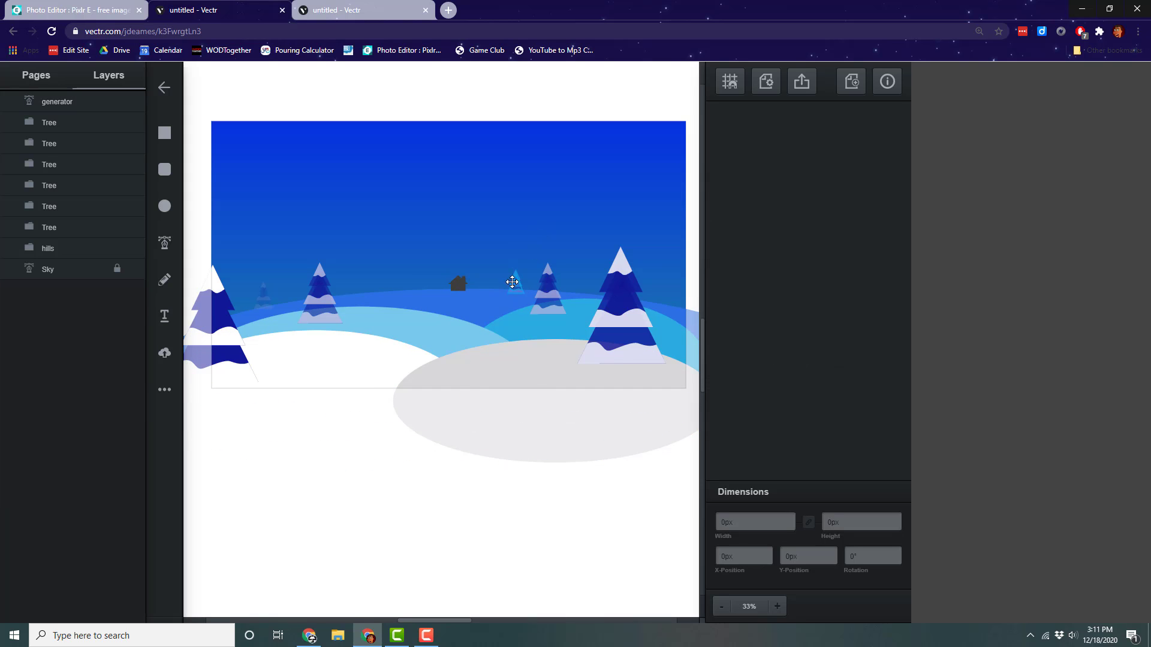
- Set the opacity of the small house on the rear hill to 31%
left_click(459, 284)
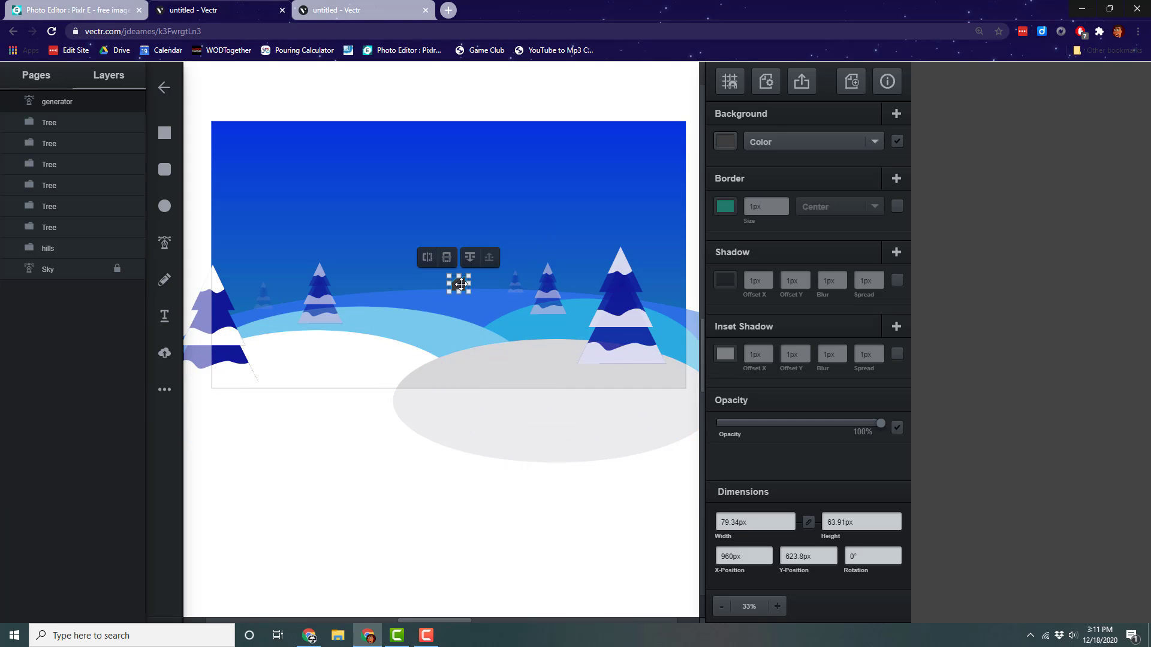
left_click_drag(879, 422, 827, 427)
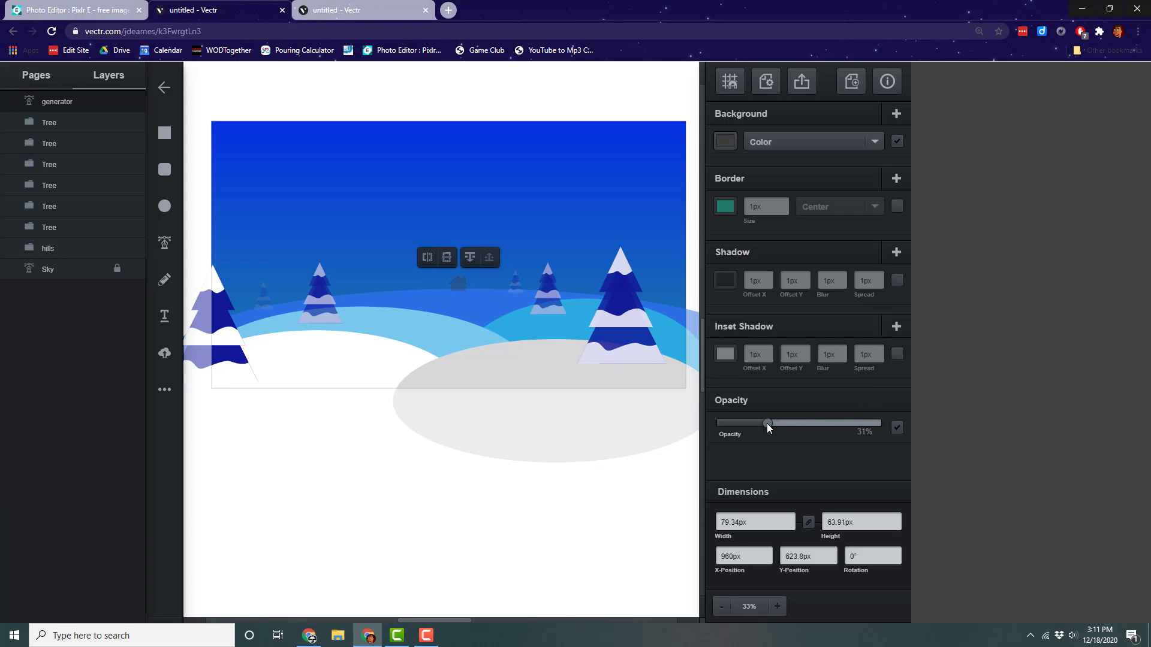
left_click_drag(767, 426, 767, 424)
left_click(627, 118)
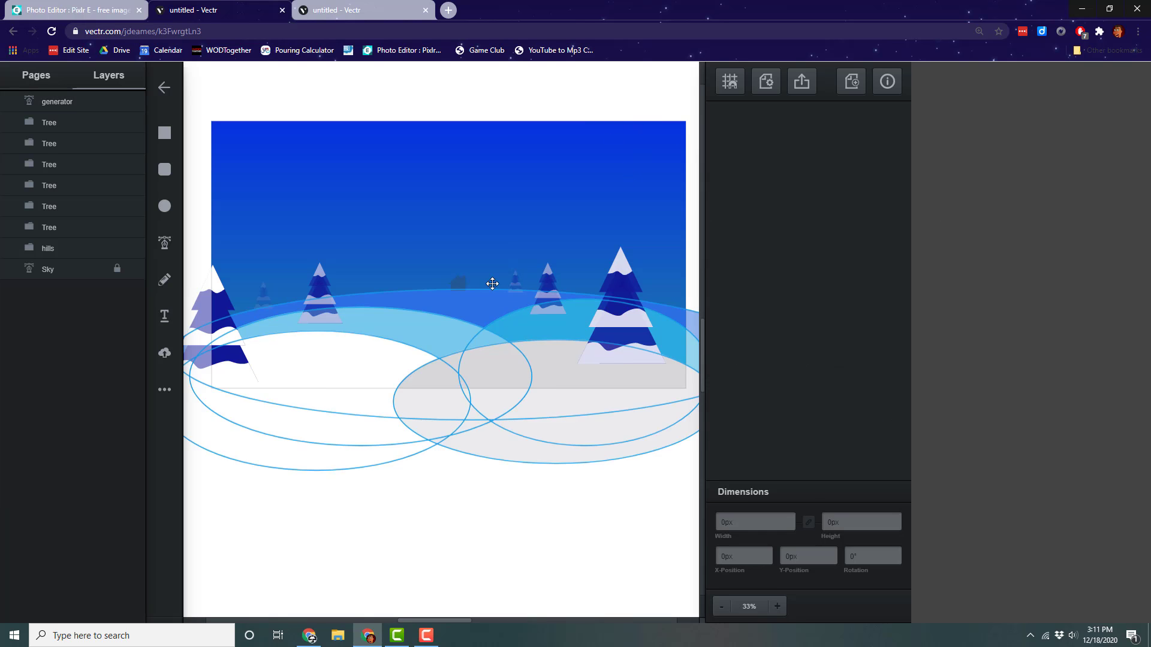
left_click(347, 11)
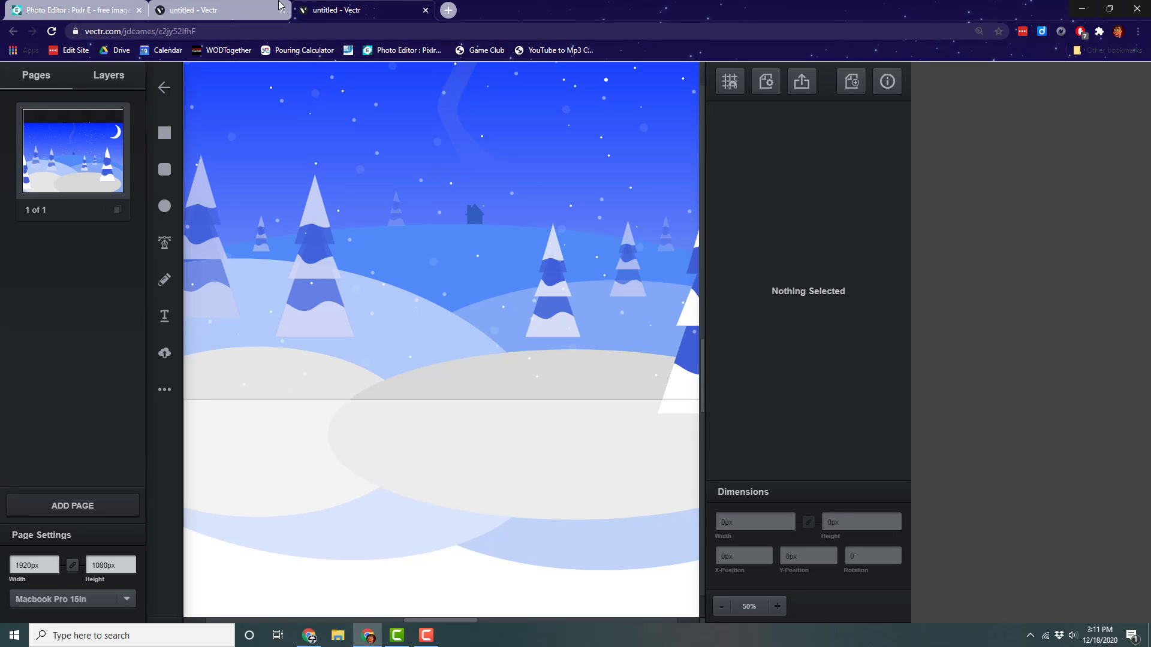
left_click(256, 12)
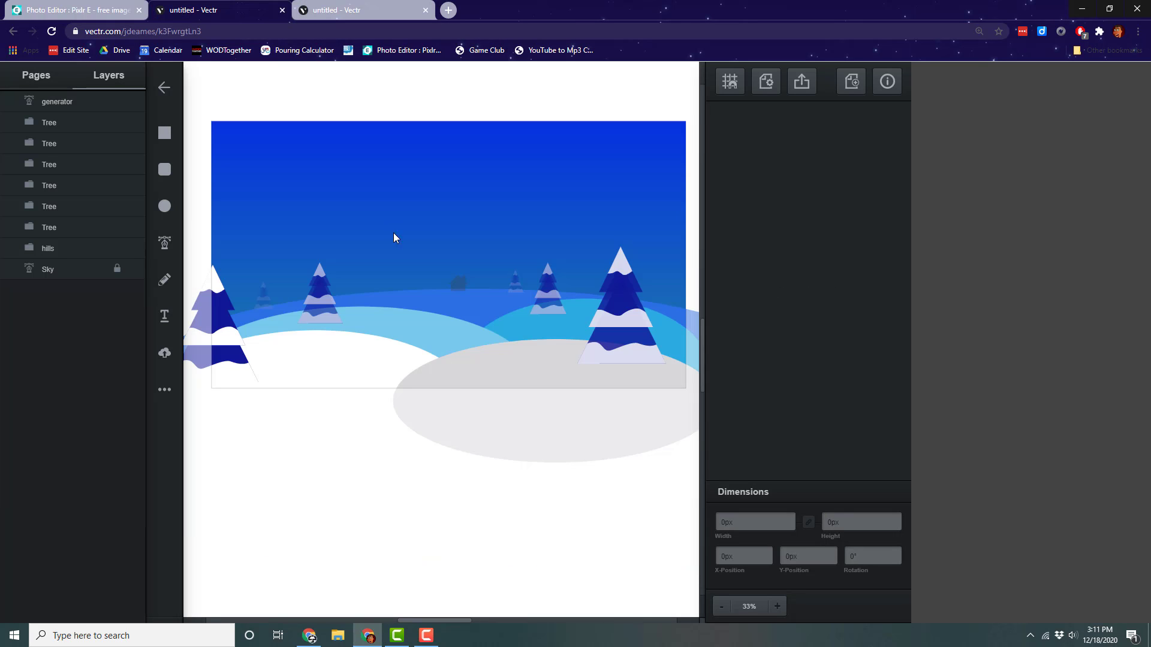
left_click(164, 242)
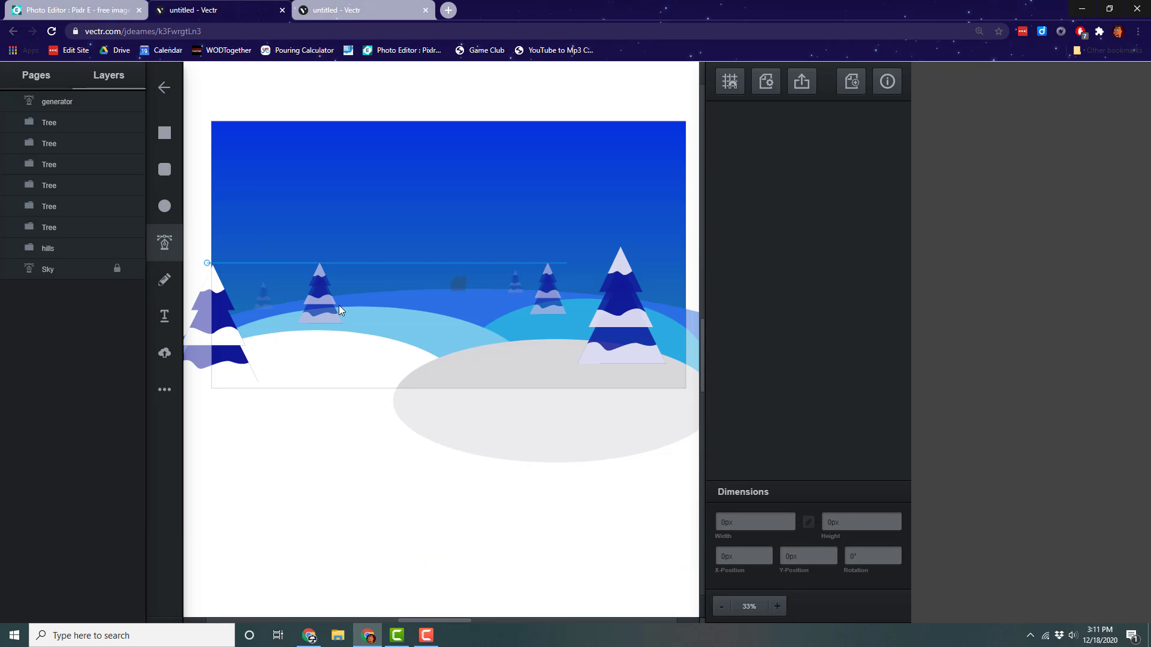
left_click(776, 607)
left_click(481, 178)
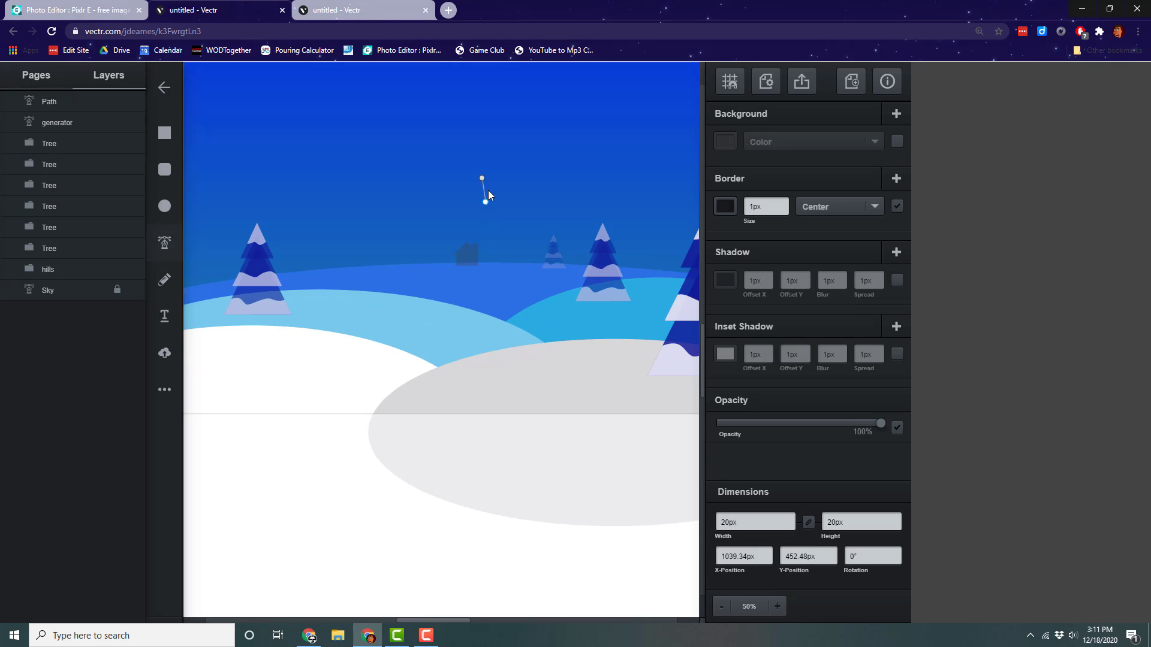
left_click_drag(481, 158, 506, 144)
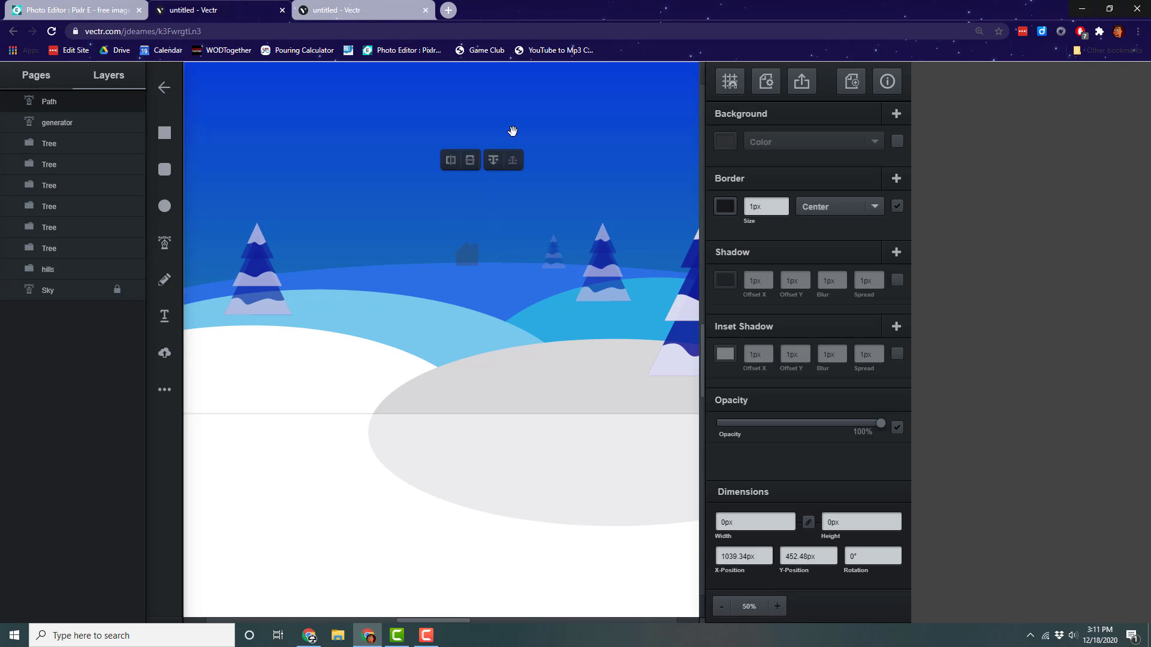
scroll(510, 197, "up", 2)
left_click(506, 270)
- Draw a closed, curved smoke shape with the Pen tool, about 195 × 673 px, widening from the house's chimney to above the sky
left_click(777, 607)
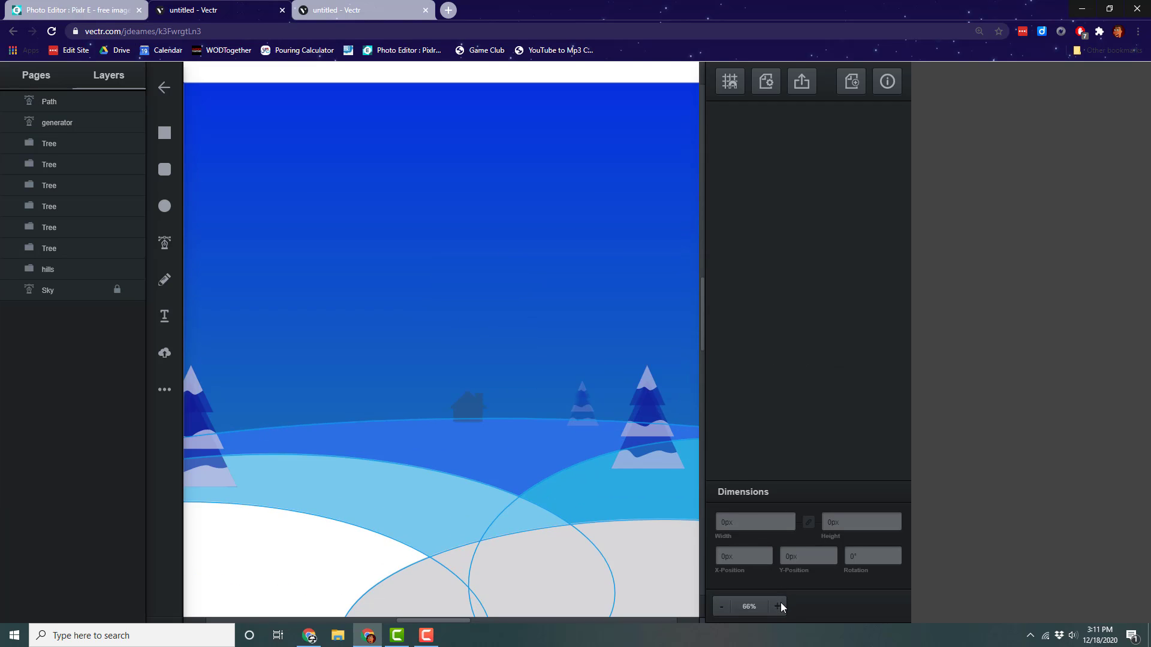
scroll(488, 199, "up", 1)
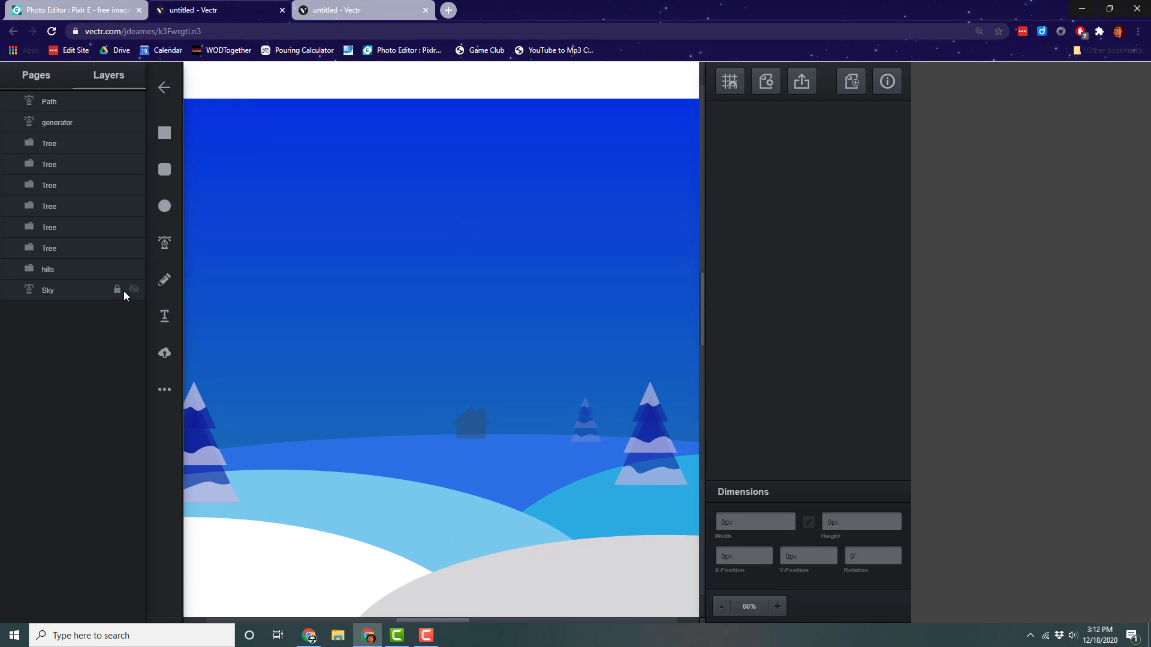
left_click(166, 244)
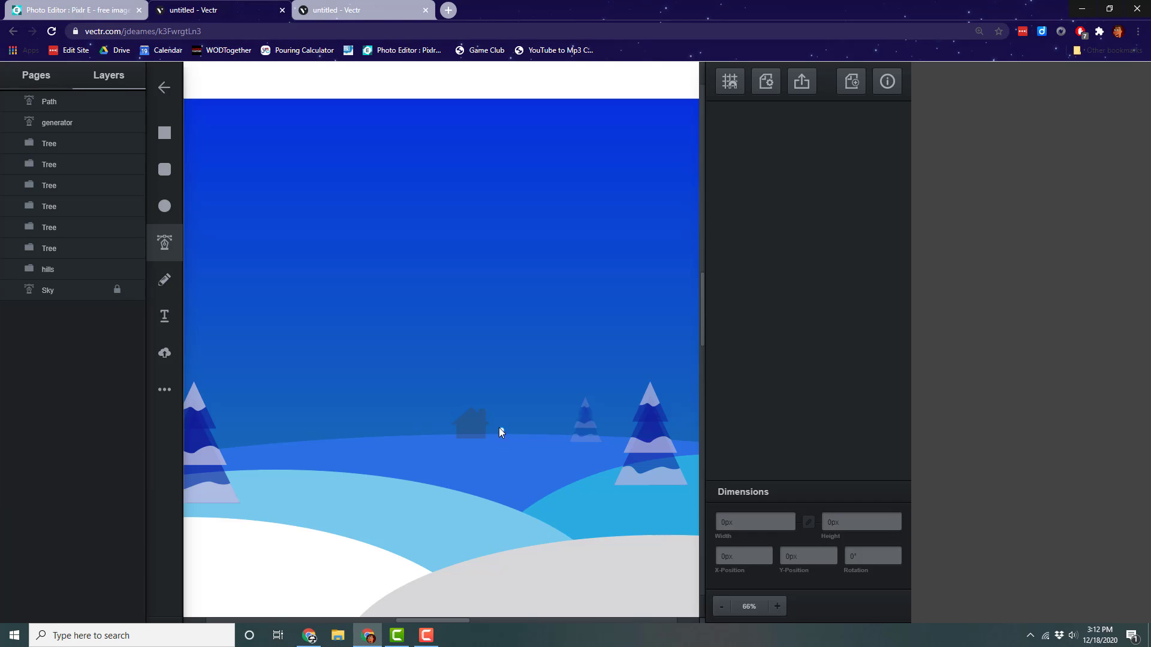
left_click(479, 410)
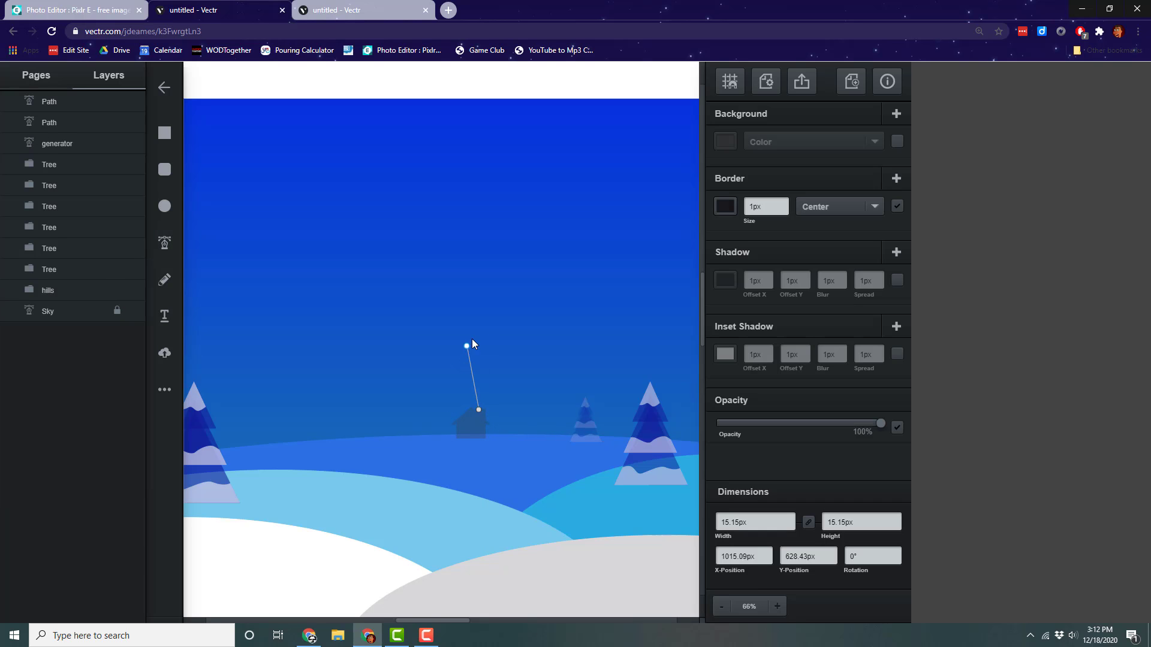
left_click_drag(463, 293, 444, 266)
left_click_drag(431, 141, 443, 115)
left_click(420, 77)
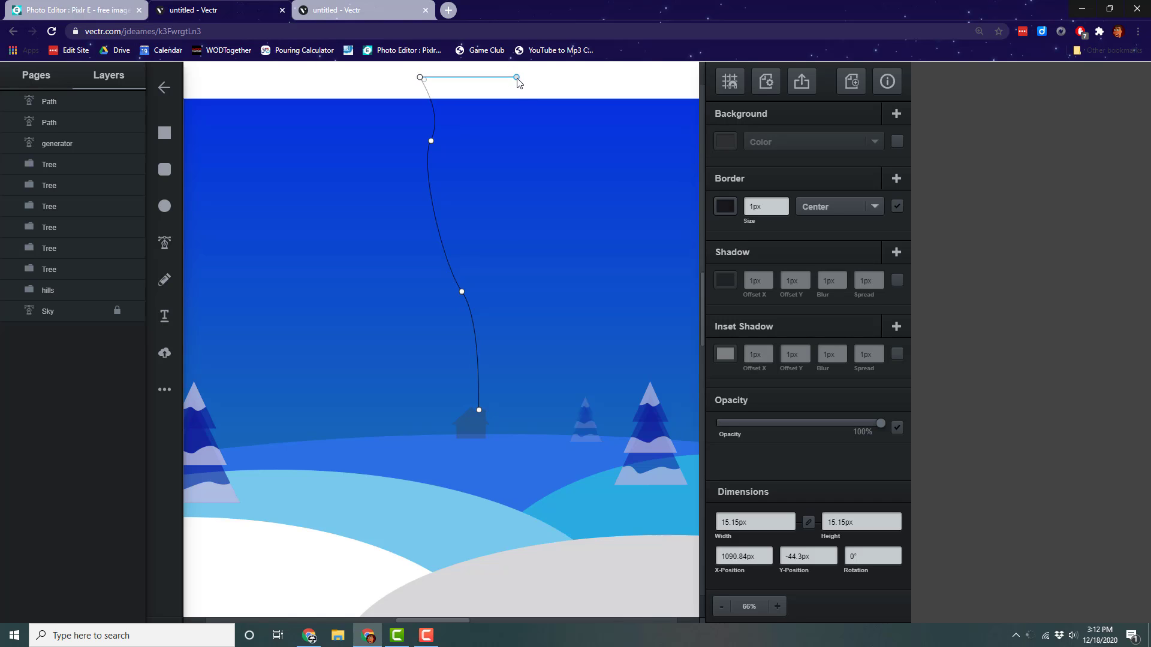
left_click(516, 77)
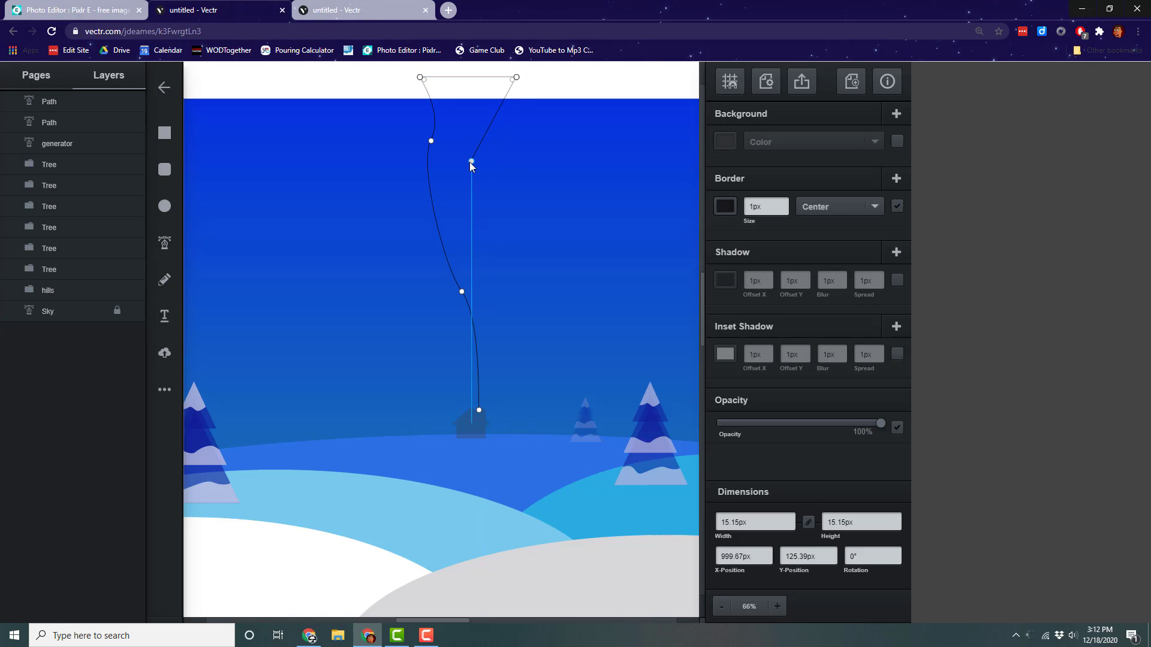
left_click_drag(472, 161, 462, 190)
left_click_drag(470, 236, 492, 257)
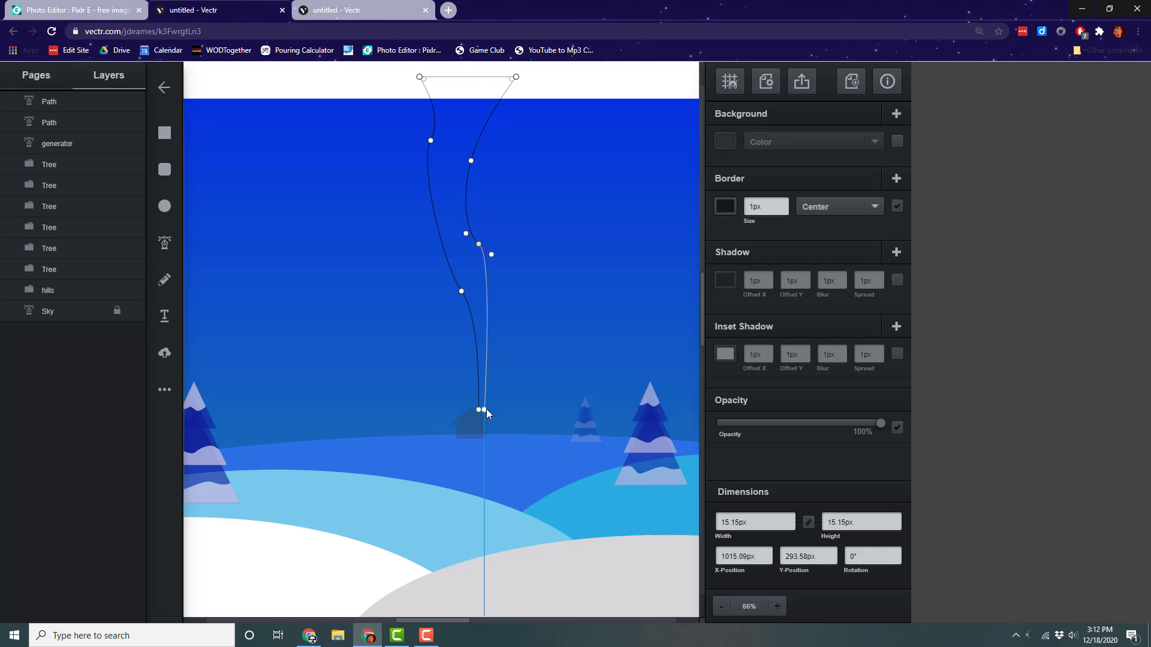
left_click(487, 409)
left_click(481, 409)
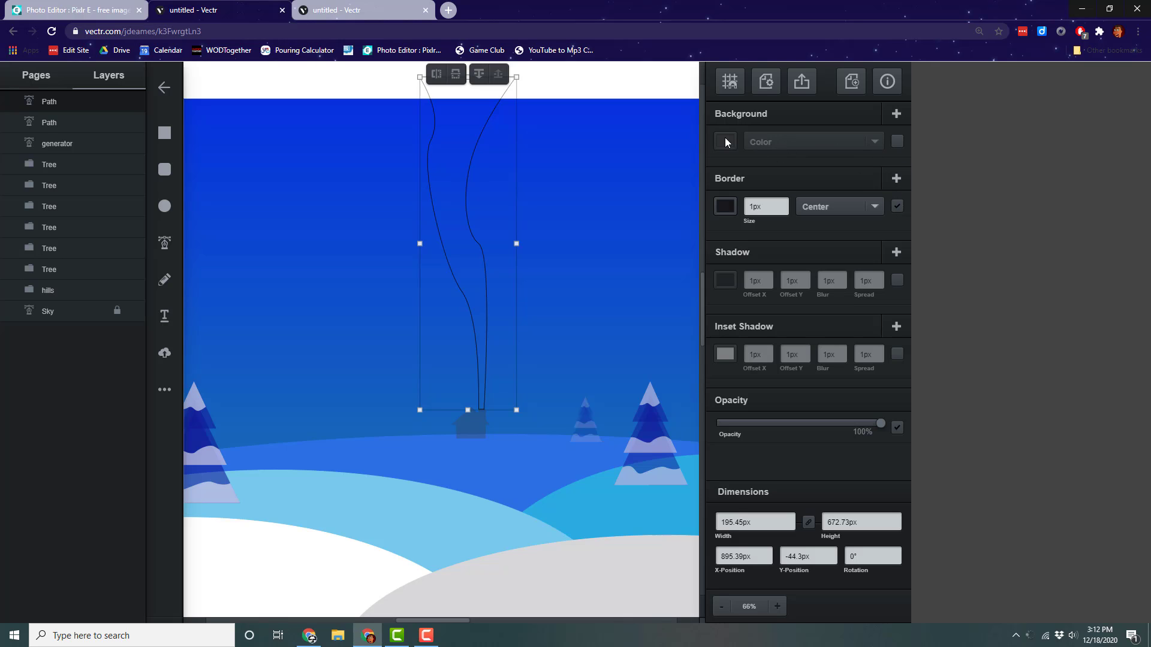
- Fill the smoke shape with grey #5f5f5f and remove its border
left_click(895, 142)
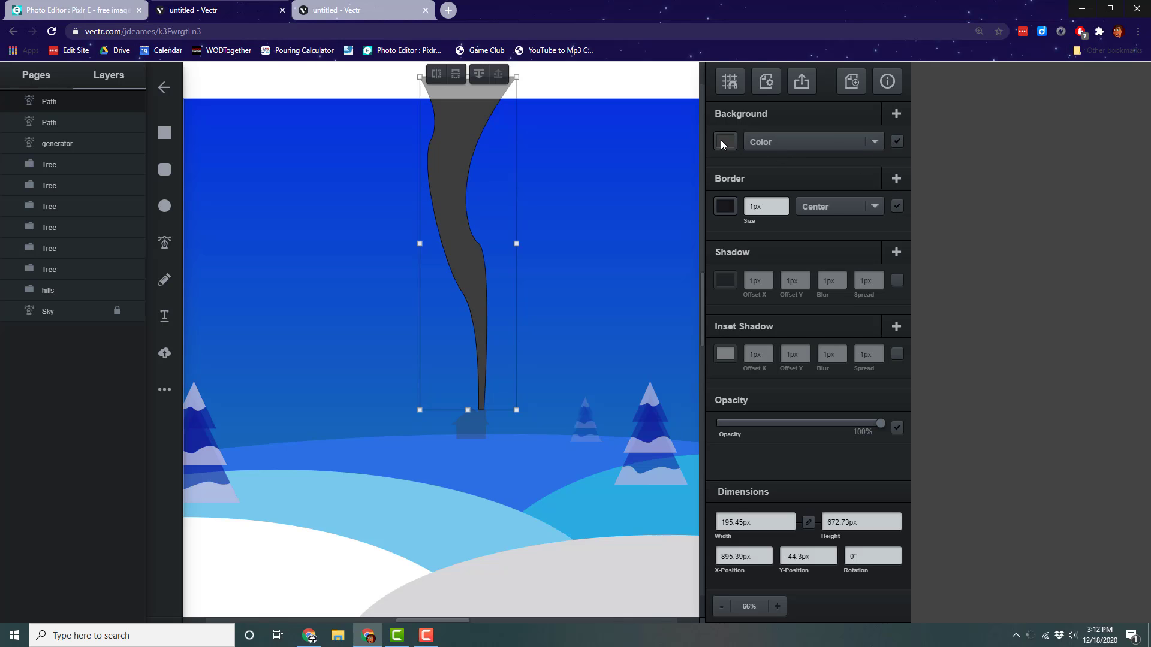
left_click(733, 141)
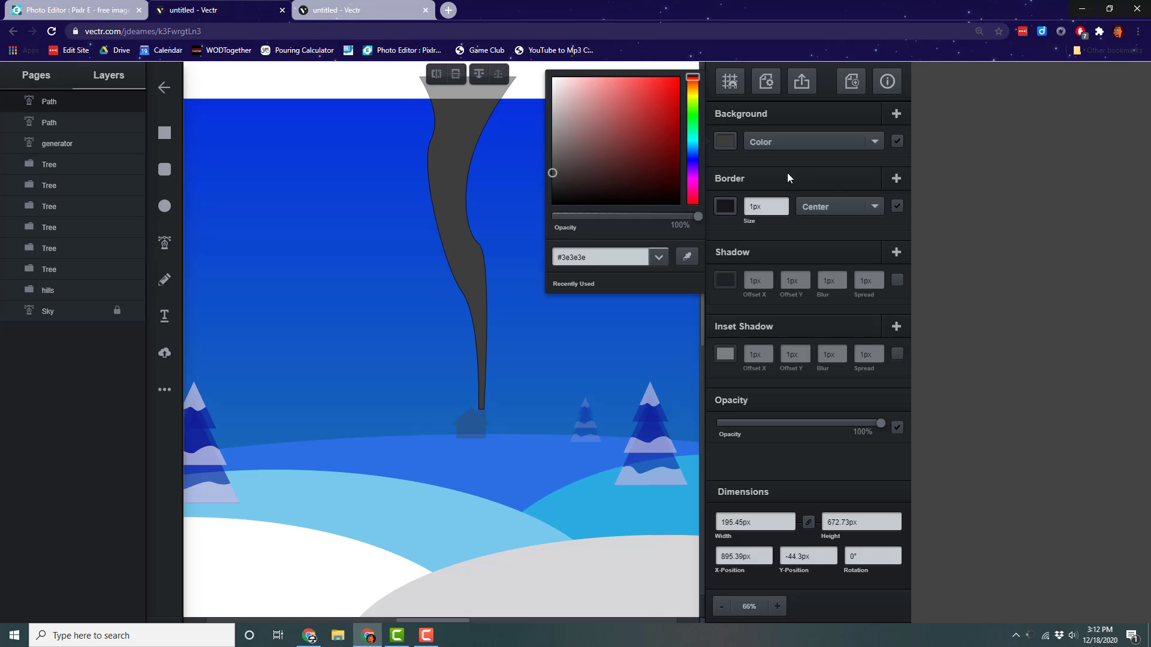
left_click_drag(557, 145, 548, 156)
left_click(898, 207)
left_click(897, 207)
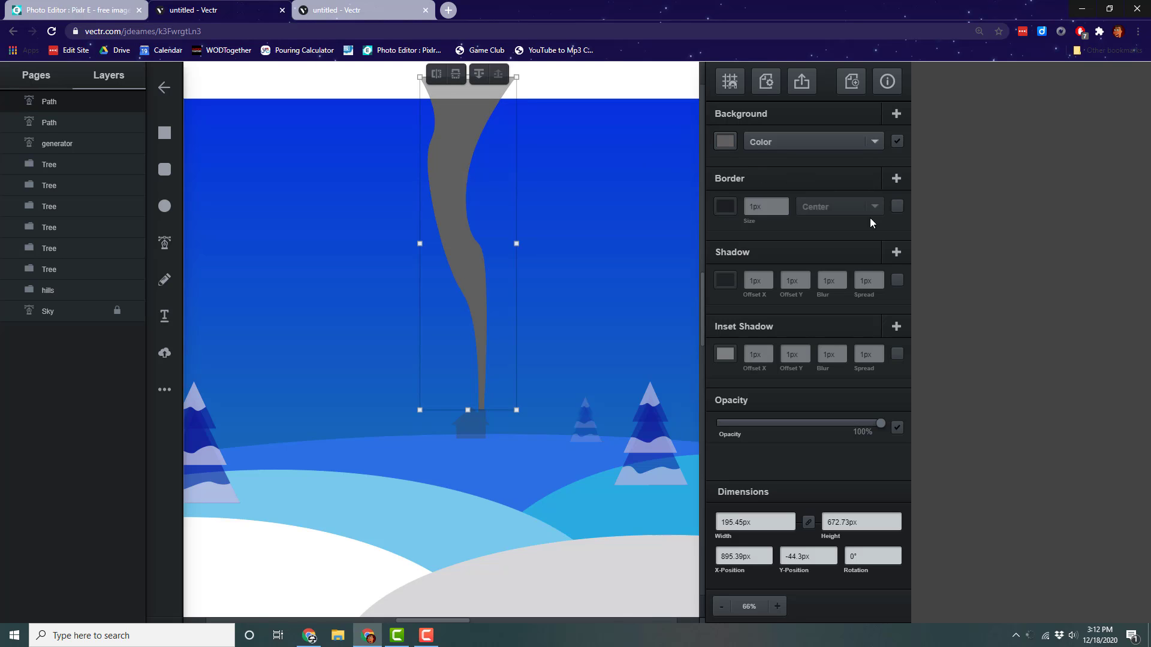
- Set the smoke's opacity to 18% and change its fill to dark grey #3e3e3e
left_click_drag(878, 424, 760, 426)
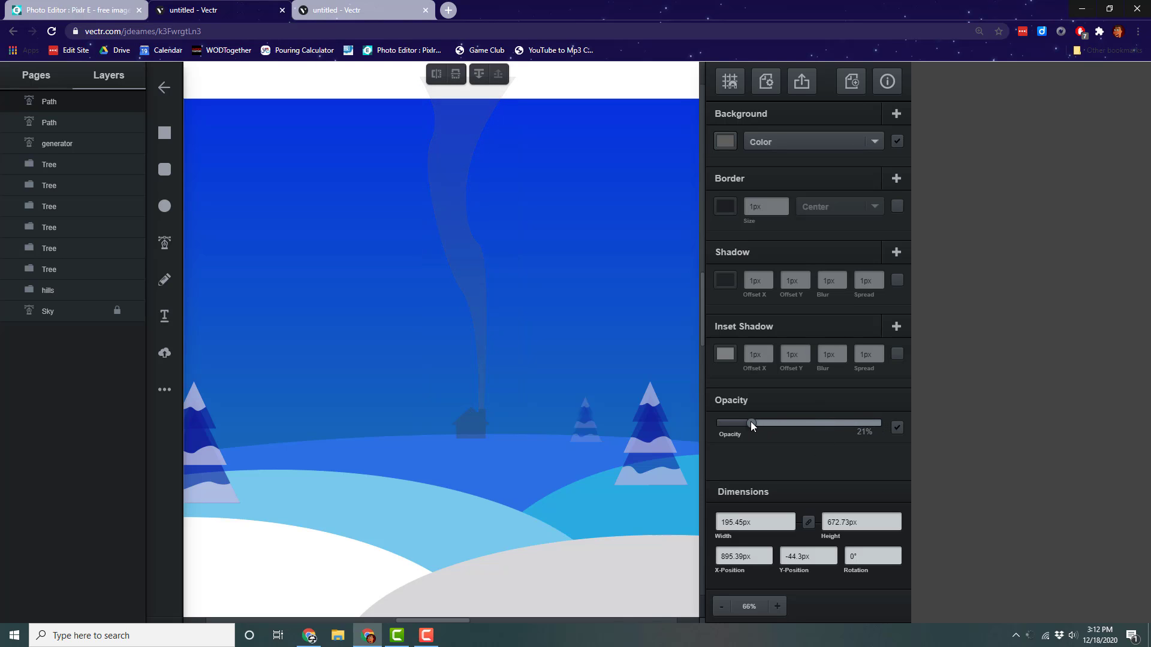
left_click_drag(747, 424, 747, 424)
left_click(724, 146)
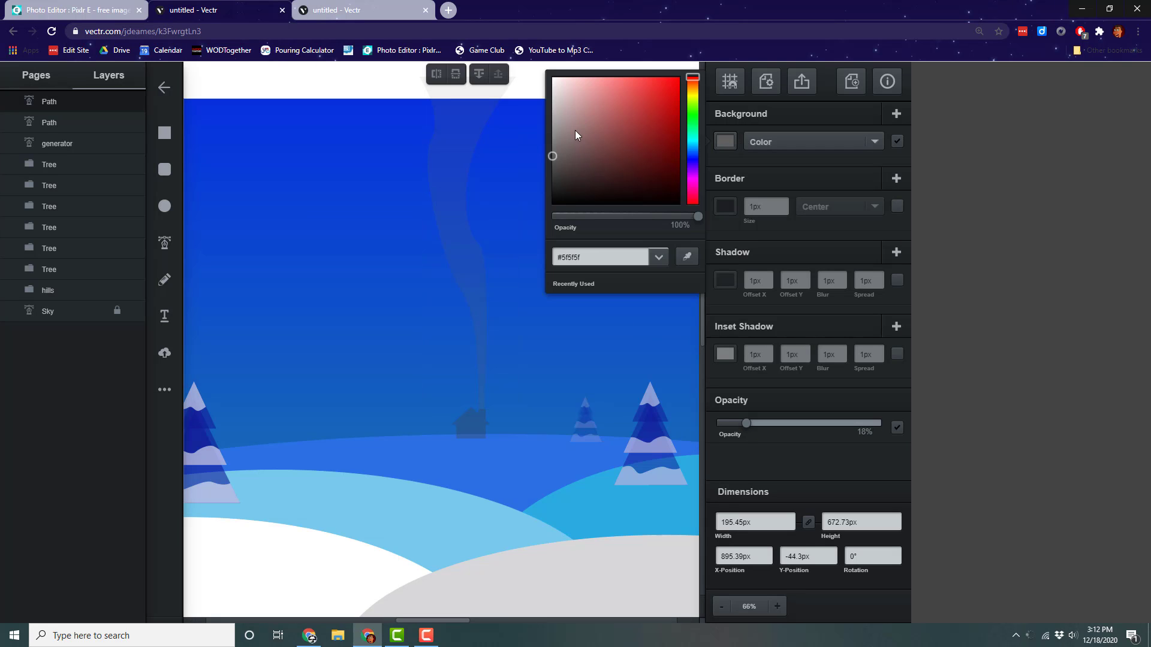
left_click(559, 165)
mouse_move(558, 167)
left_mouse_down()
mouse_move(550, 190)
mouse_move(552, 178)
left_mouse_up()
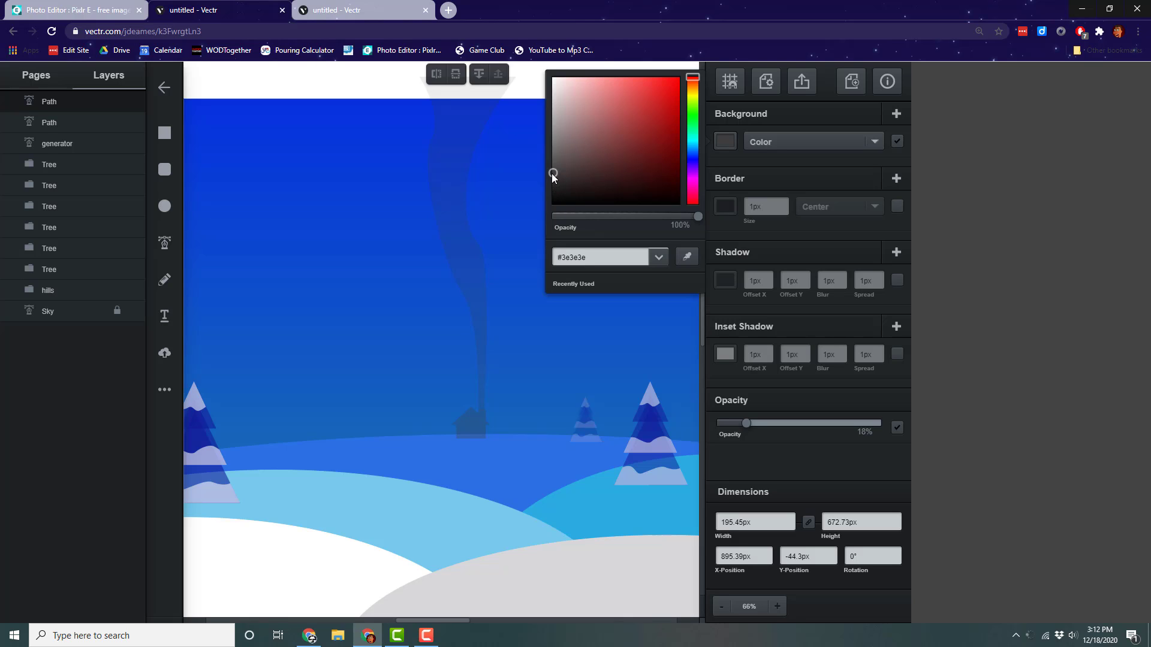
left_click(986, 122)
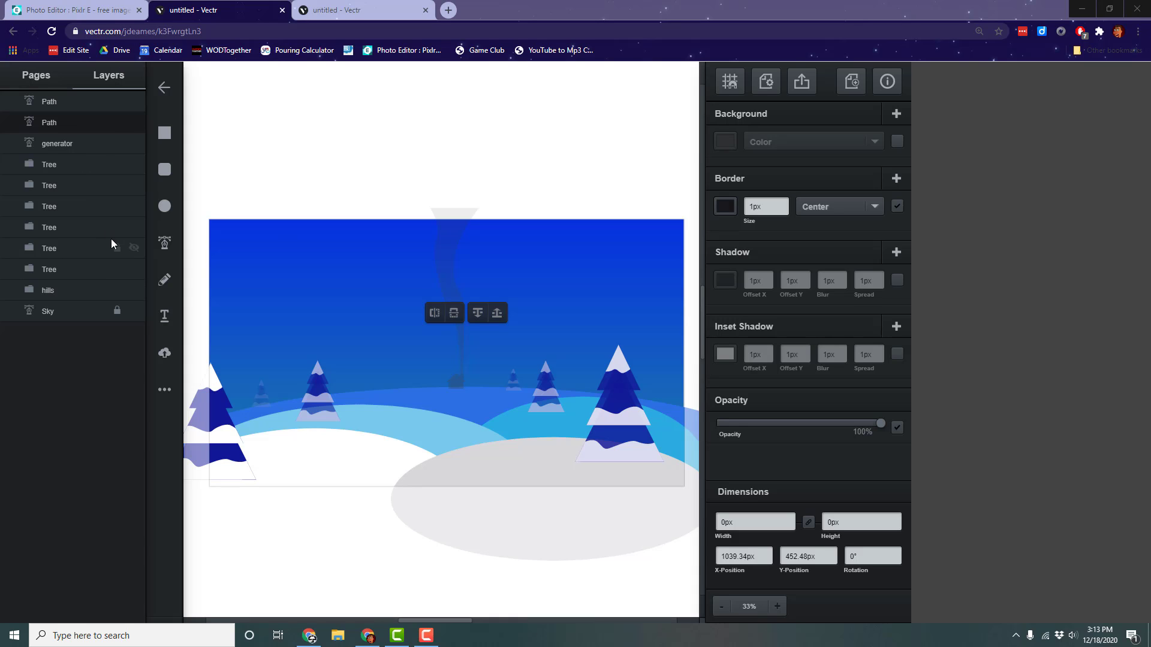
- Identify the smoke's layer by toggling its visibility and rename it as smoke
left_click(77, 103)
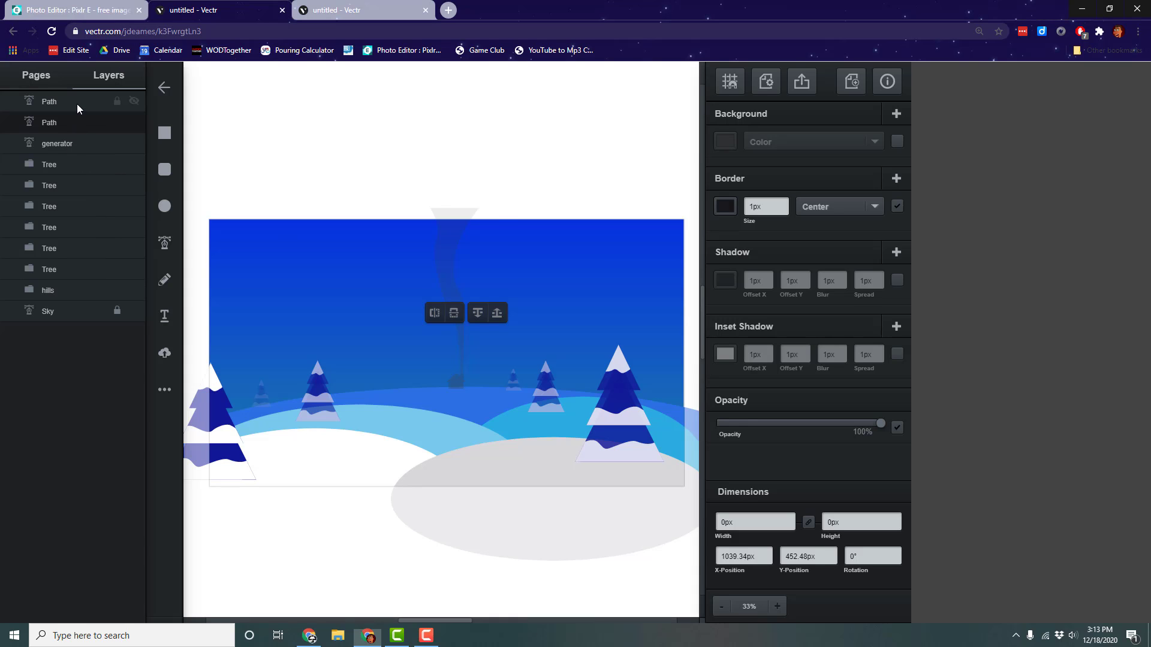
left_click(132, 103)
left_click(132, 103)
left_click(132, 103)
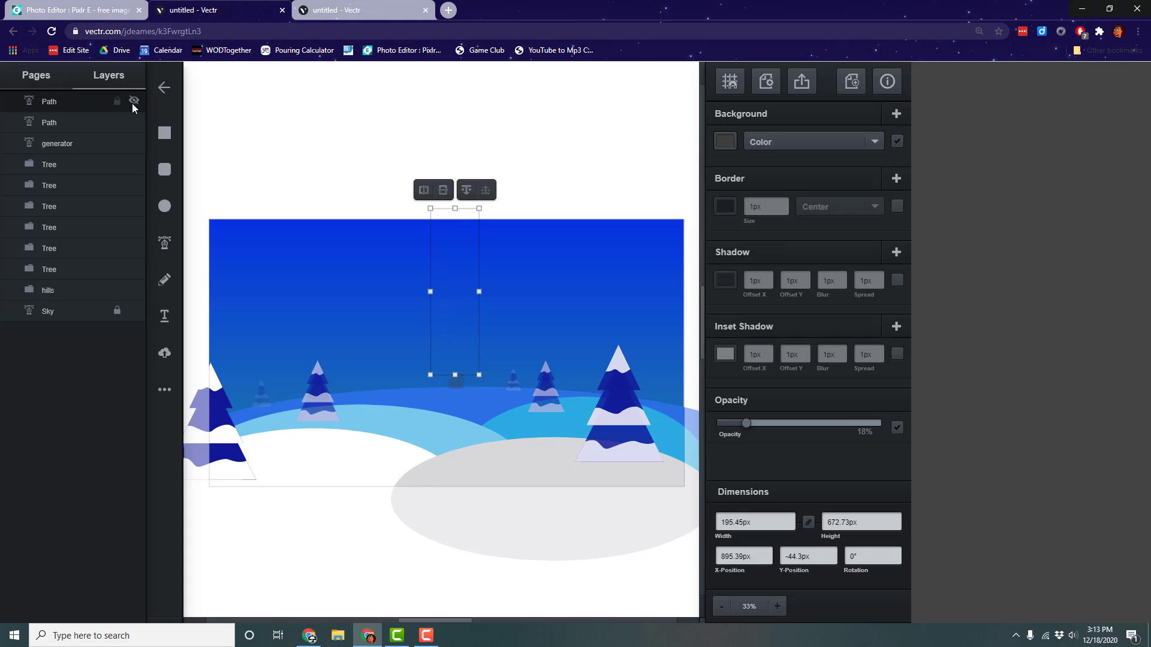
left_click(132, 103)
type("smoke")
- Delete the stray empty path layer beneath the smoke layer
left_click(69, 122)
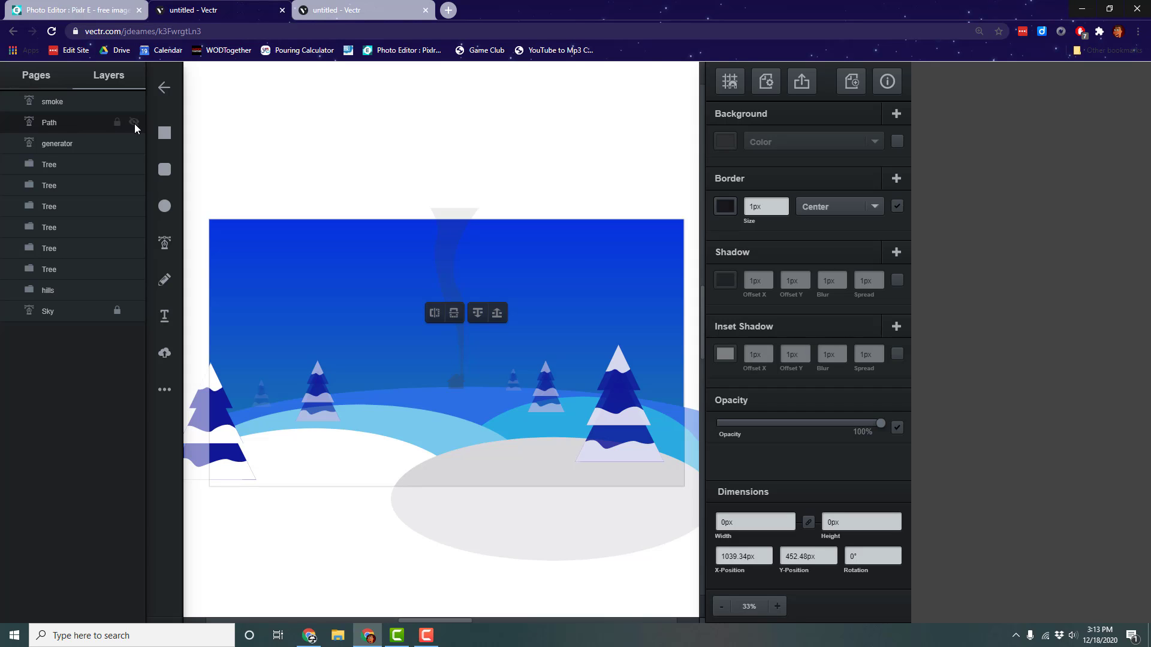
double_click(83, 128)
right_click(96, 124)
left_click(168, 128)
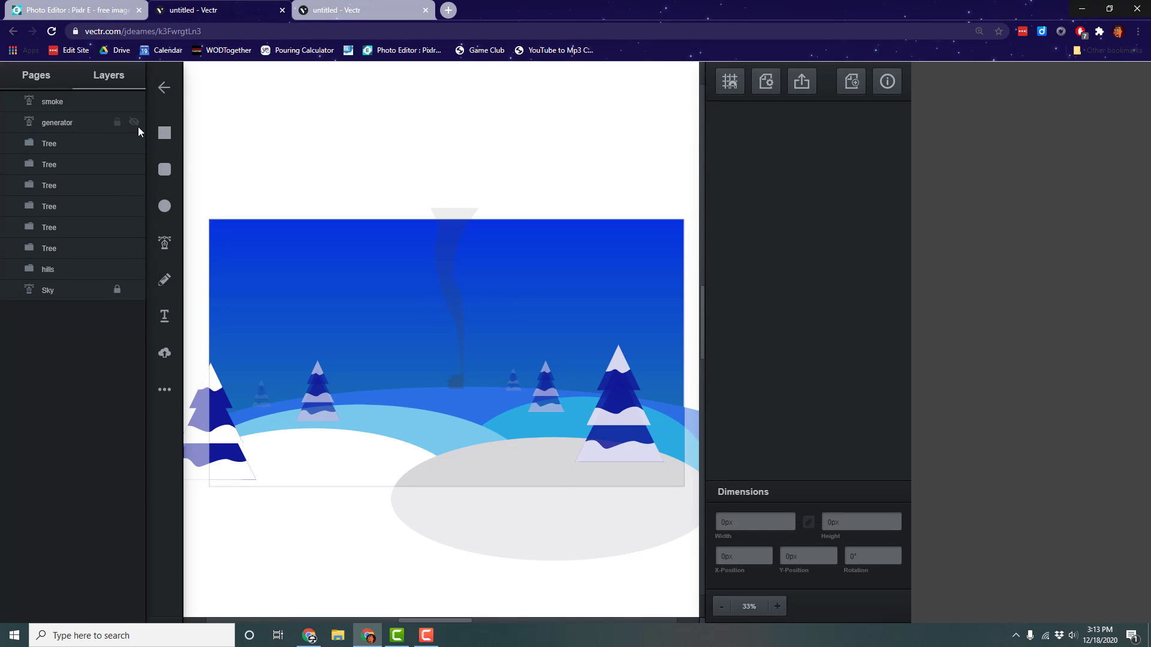
- Rename the generator layer as house
left_click(74, 126)
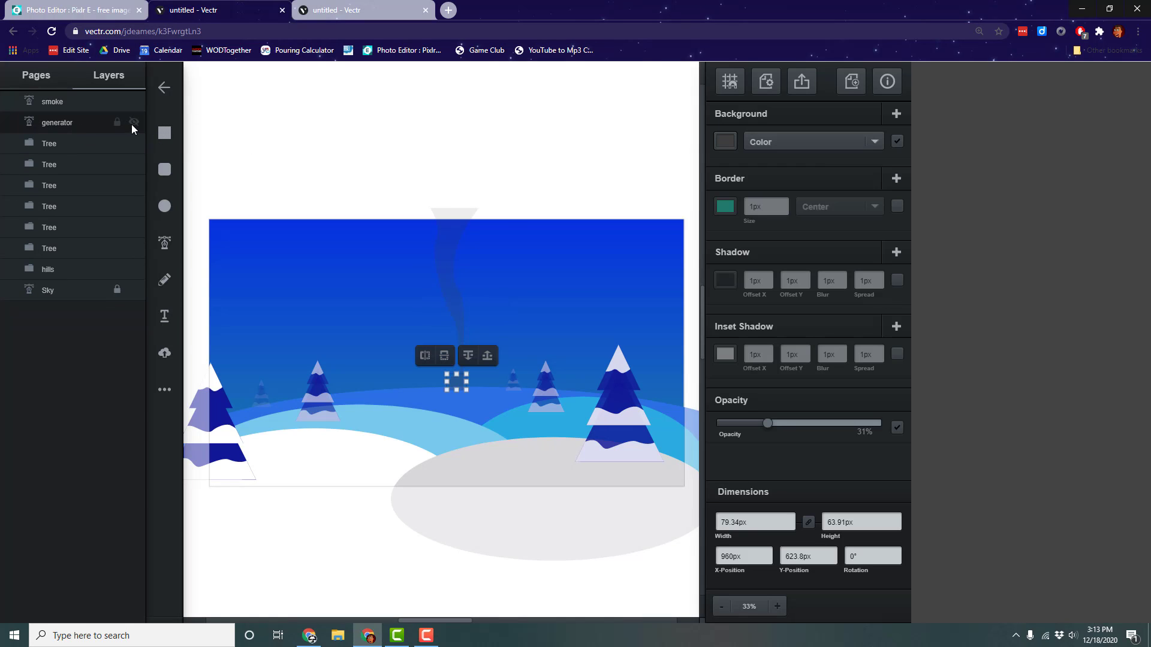
double_click(54, 121)
type("house")
- Group the smoke and house layers and rename the group as House
left_click(68, 98)
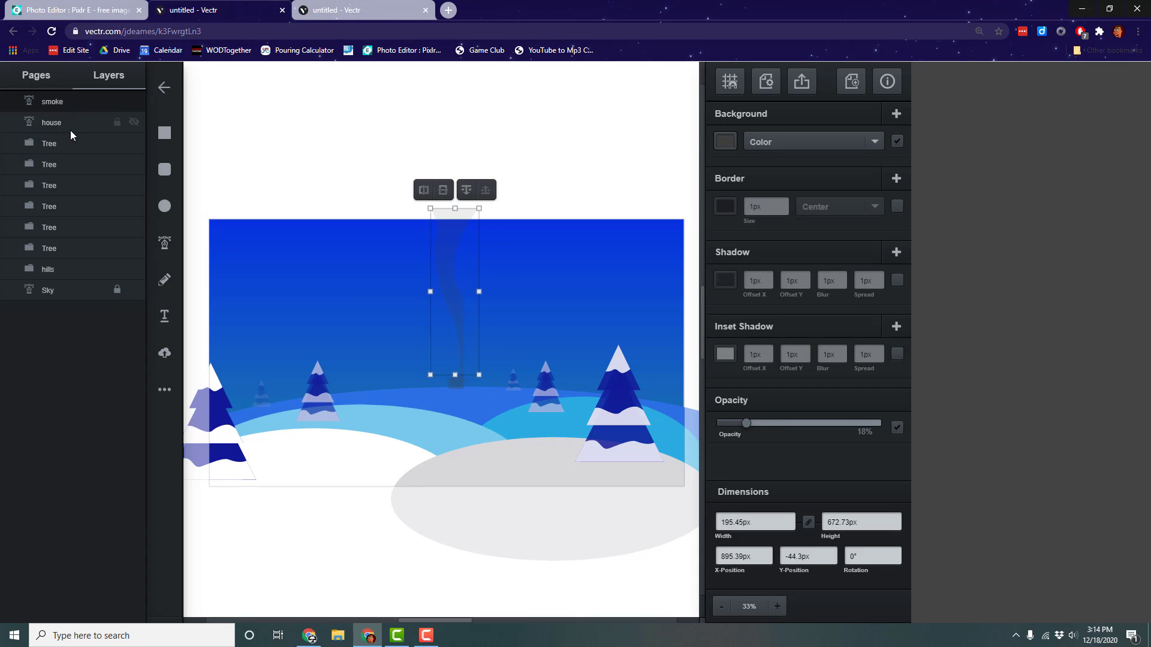
left_click(302, 126)
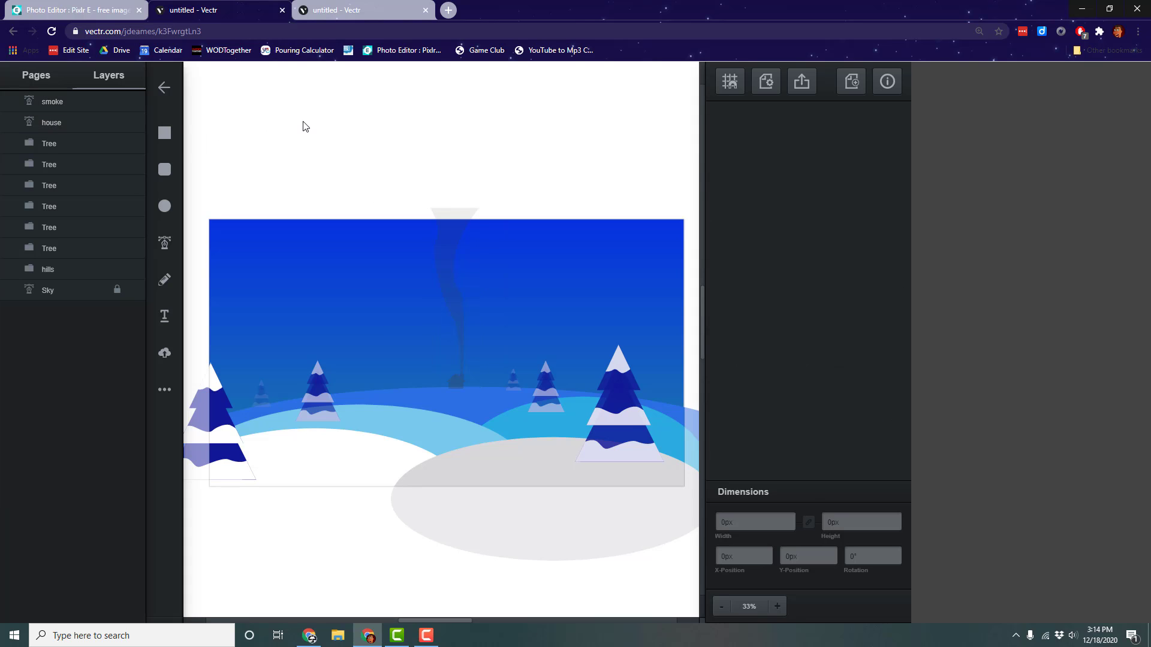
left_click(82, 107)
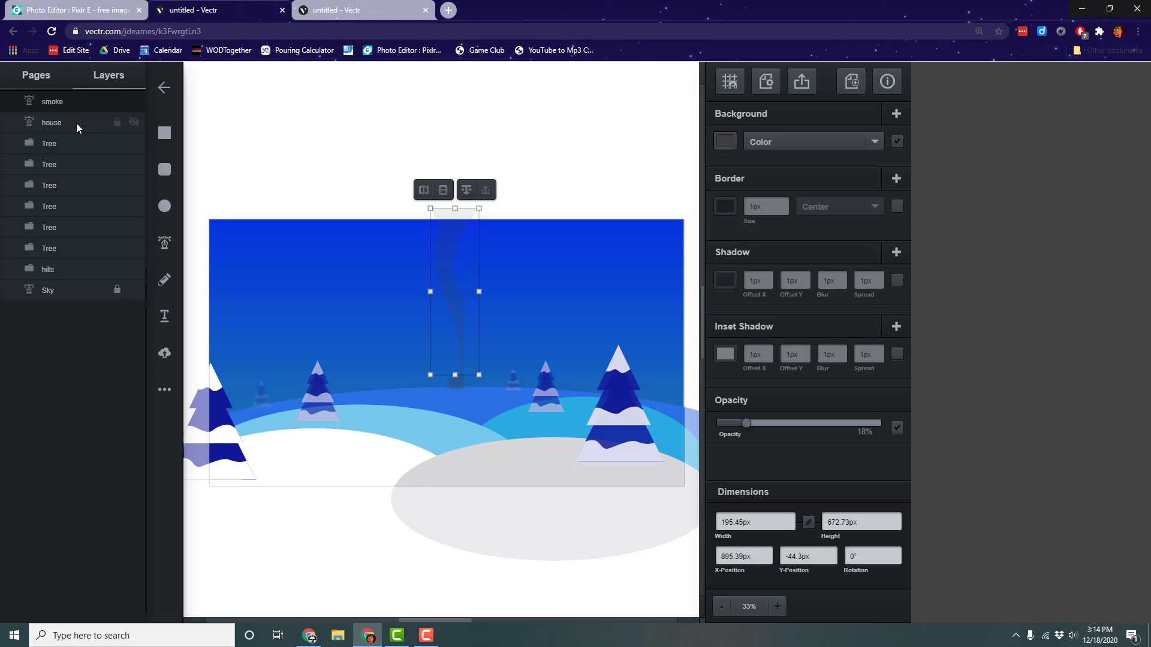
left_click(76, 123, "shift")
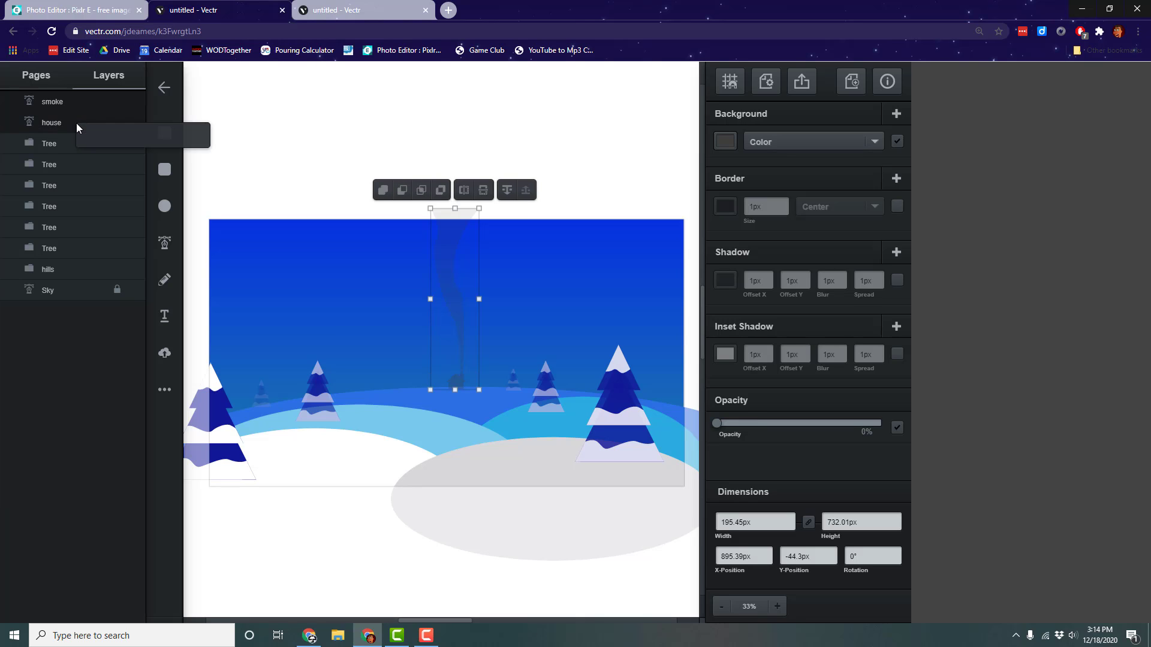
left_click(263, 146)
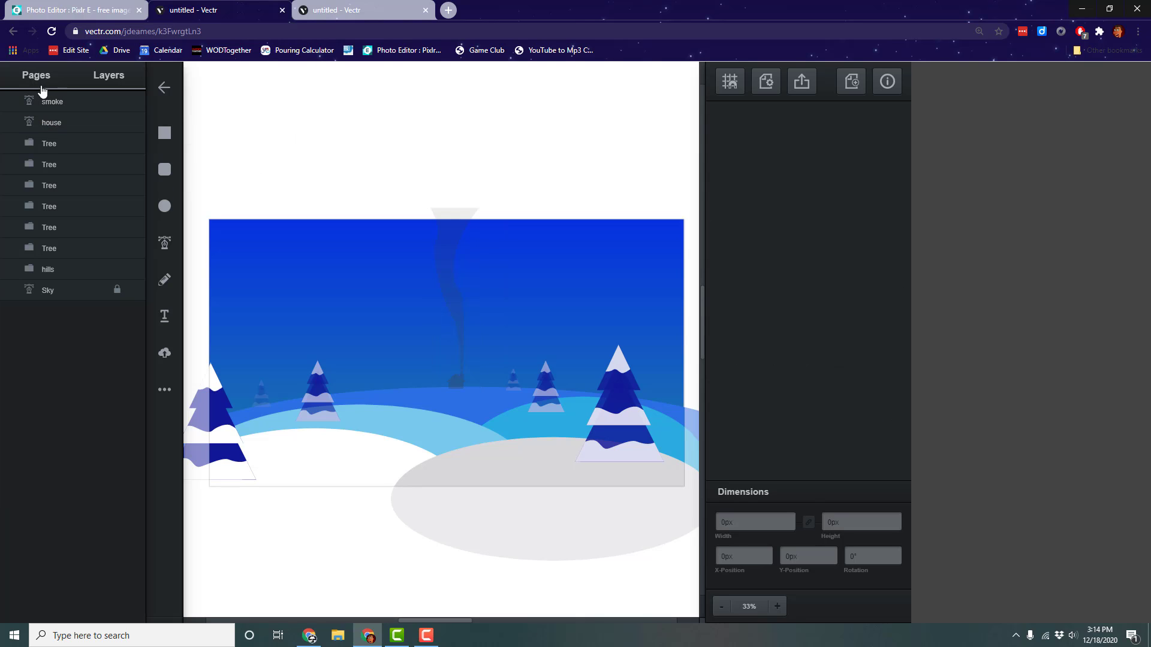
left_click(78, 107)
right_click(457, 317)
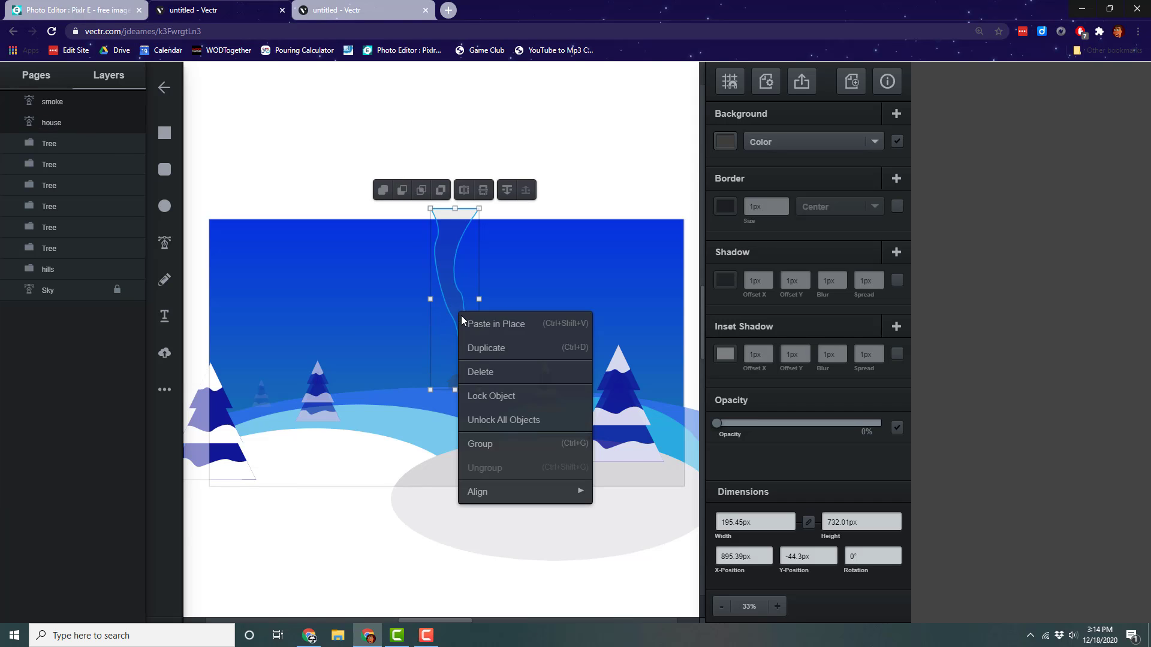
left_click(499, 440)
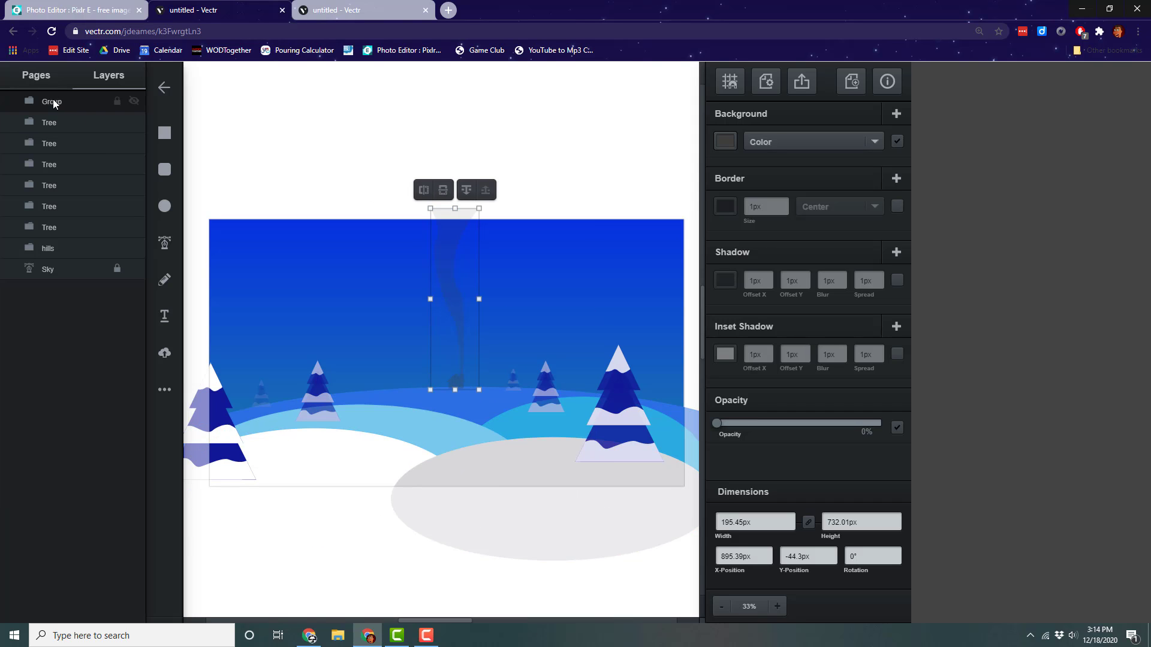
type("House")
- Group all six Tree layers into a single group
left_click(57, 121)
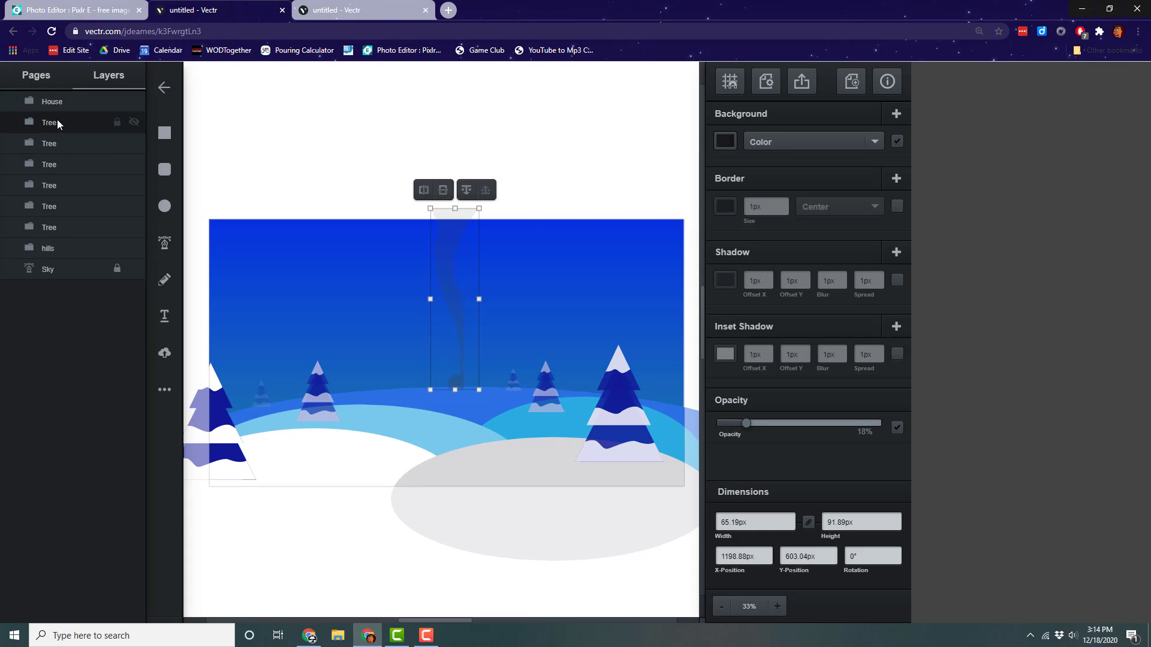
left_click(55, 143, "shift")
left_click(55, 164, "shift")
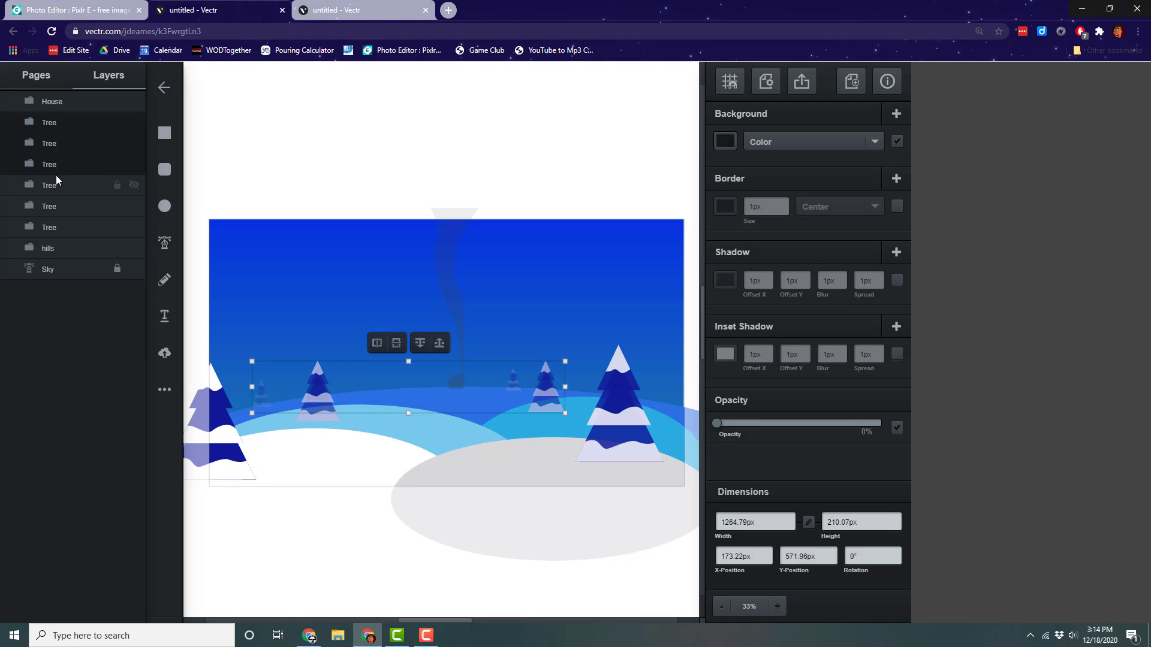
left_click(61, 184, "shift")
left_click(62, 208, "shift")
left_click(66, 226, "shift")
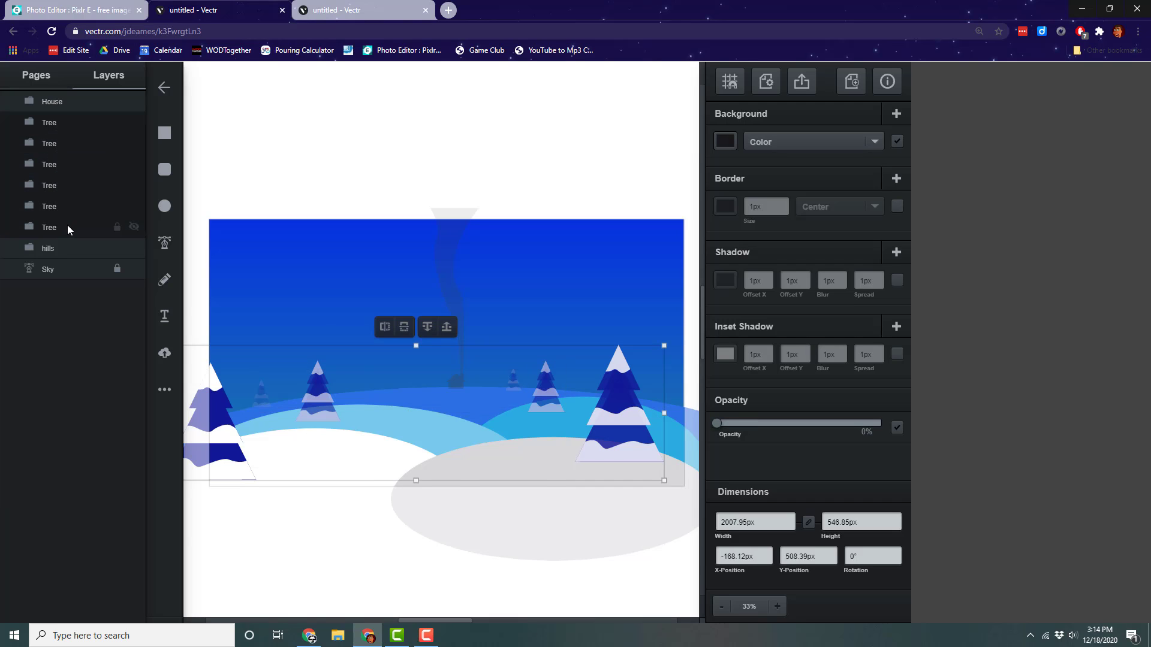
right_click(404, 377)
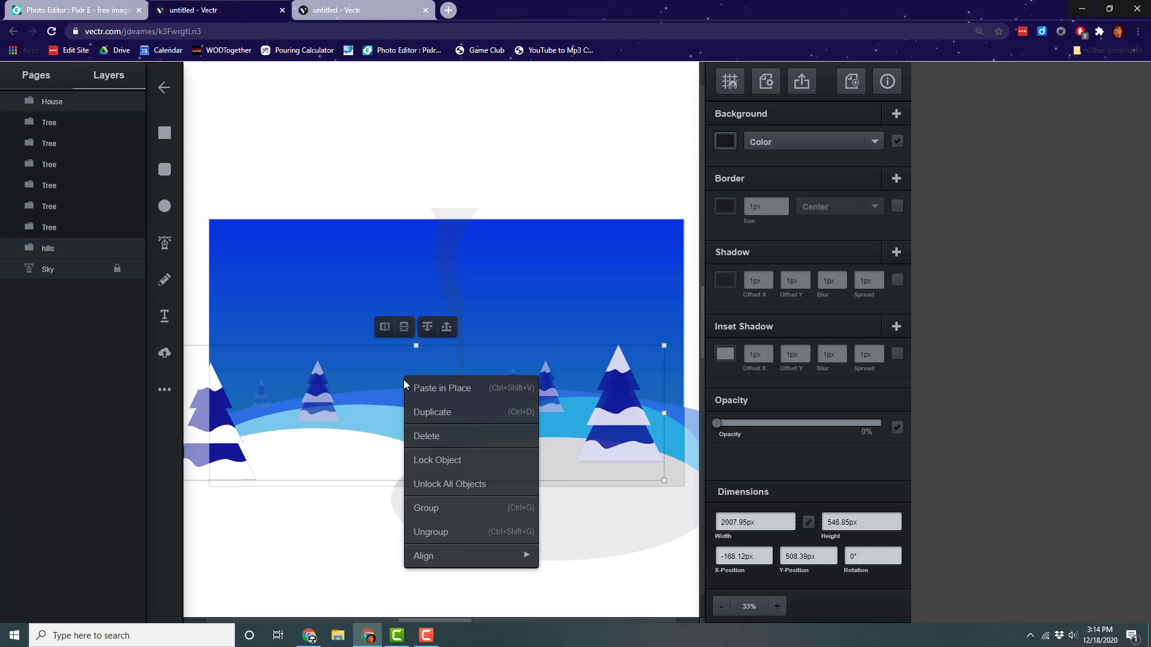
left_click(441, 509)
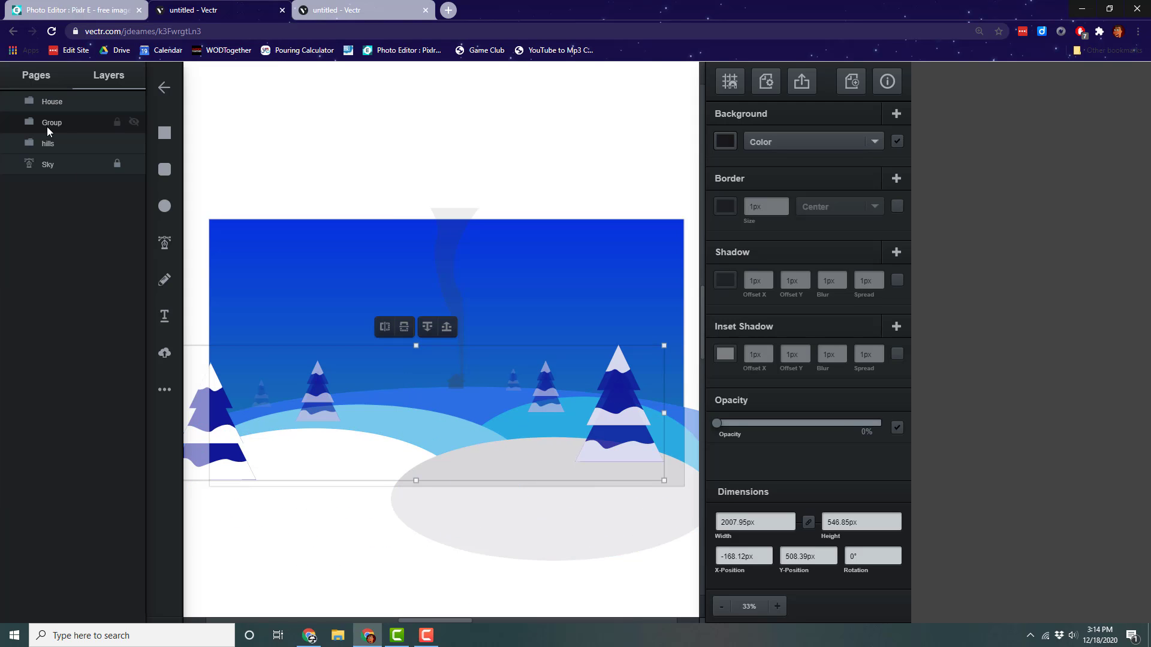
- Rename the new tree group as All Trees
double_click(53, 122)
type("A")
type("ll Trees")
key("Return")
left_click(521, 155)
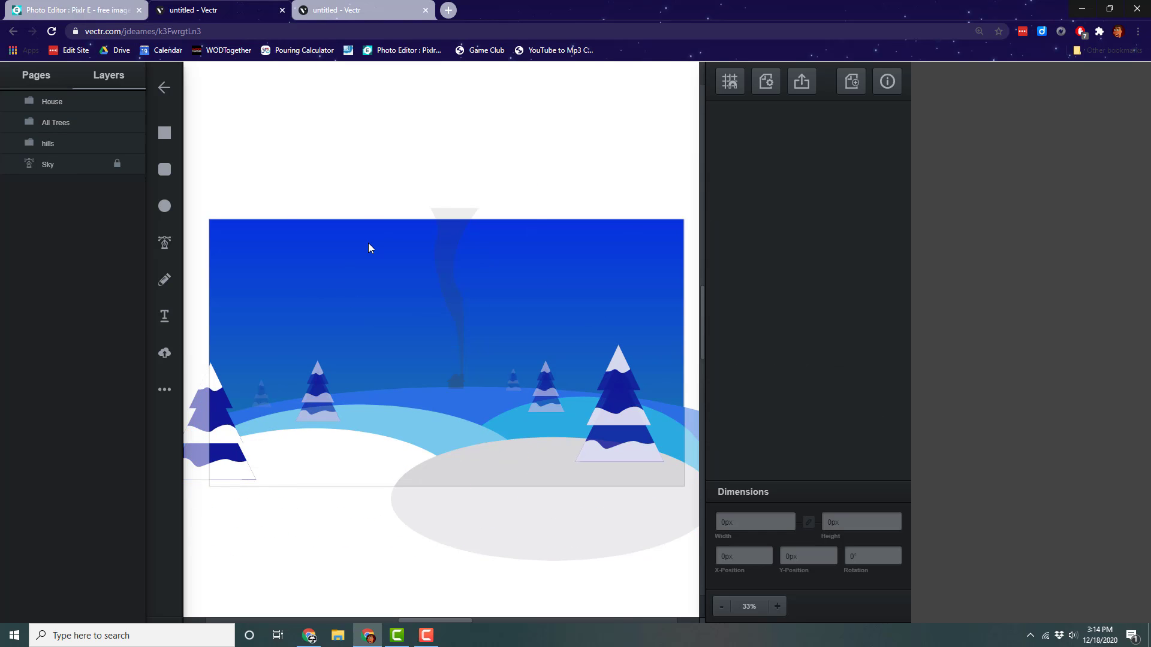
- Examine the whole scene and layer list of the finished reference drawing, then return to the working drawing
left_click(347, 10)
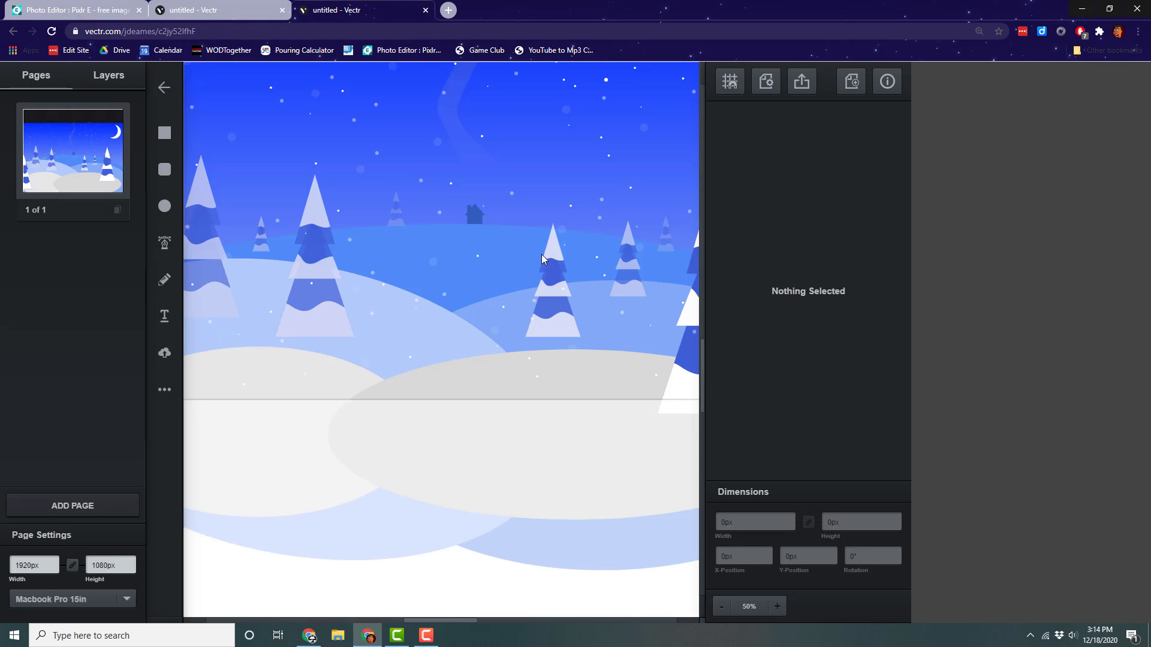
left_click(721, 607)
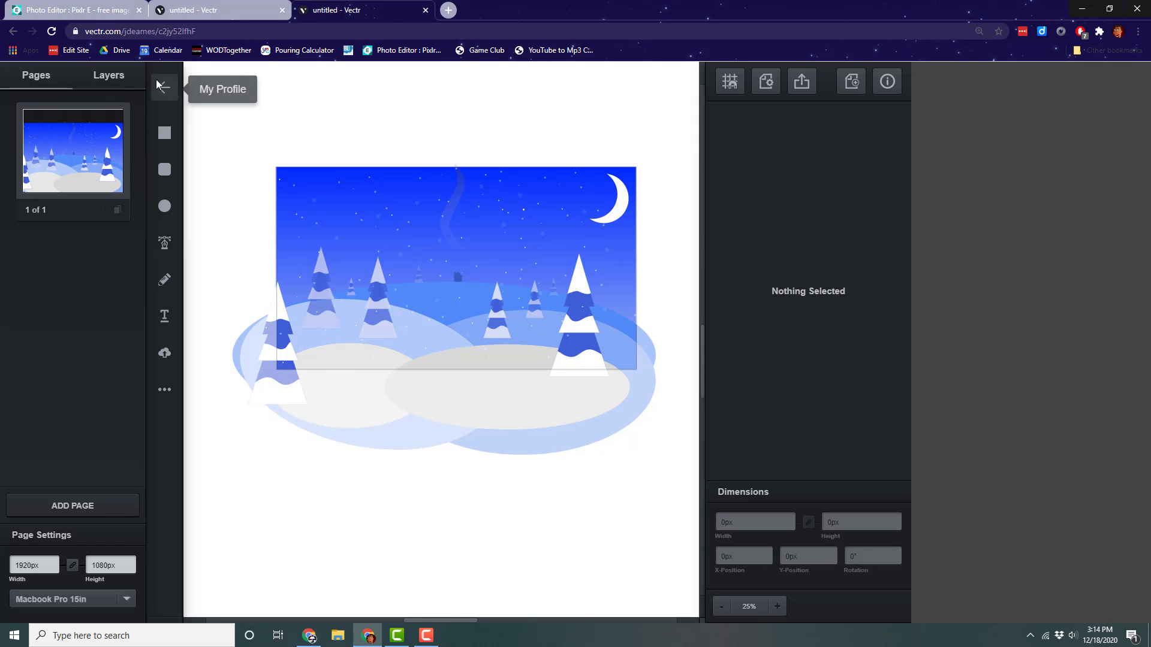
left_click(108, 76)
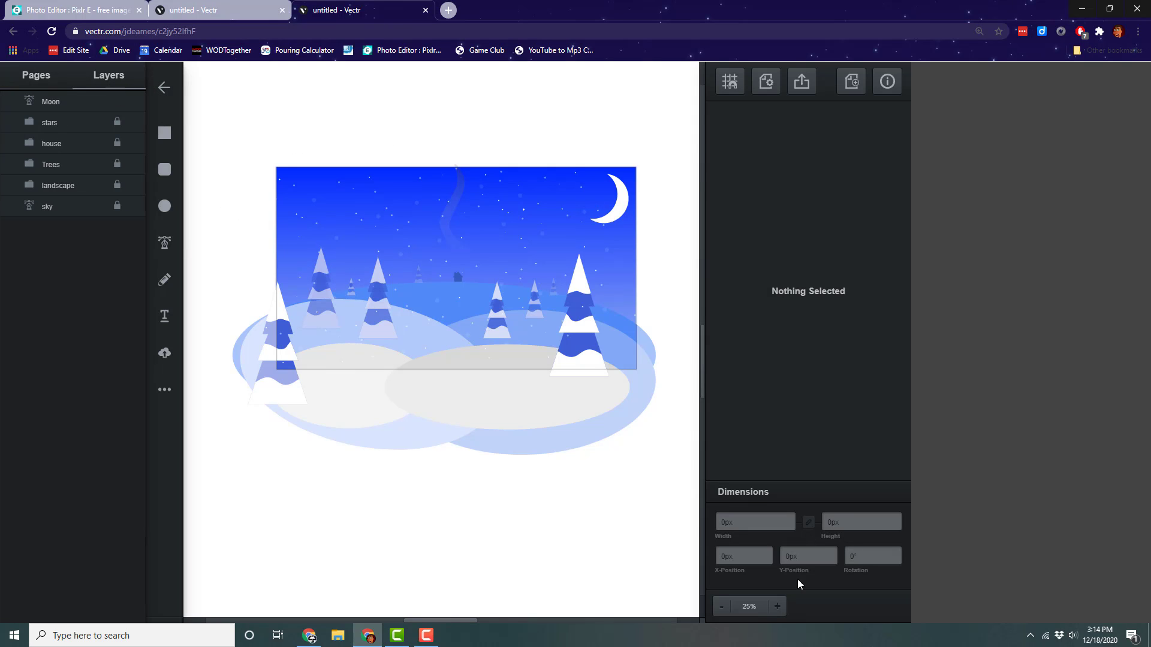
left_click(240, 12)
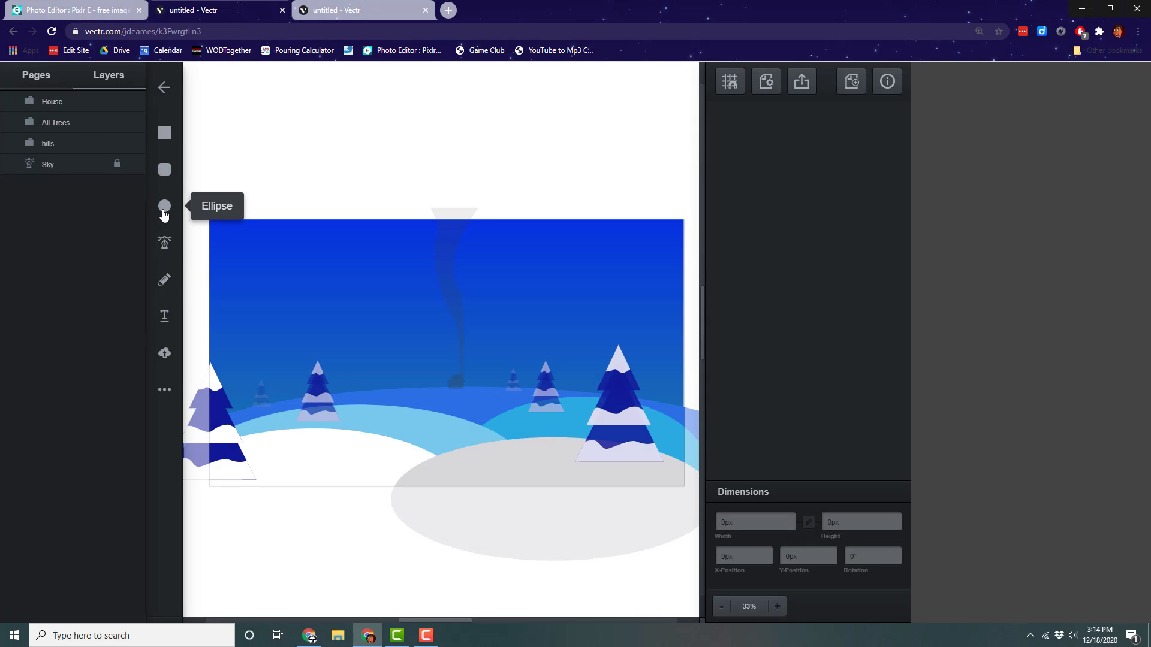
- Draw a circle about 309 px across in the upper-right sky and fill it with white #ffffff
left_click(164, 210)
left_click_drag(574, 229, 652, 293)
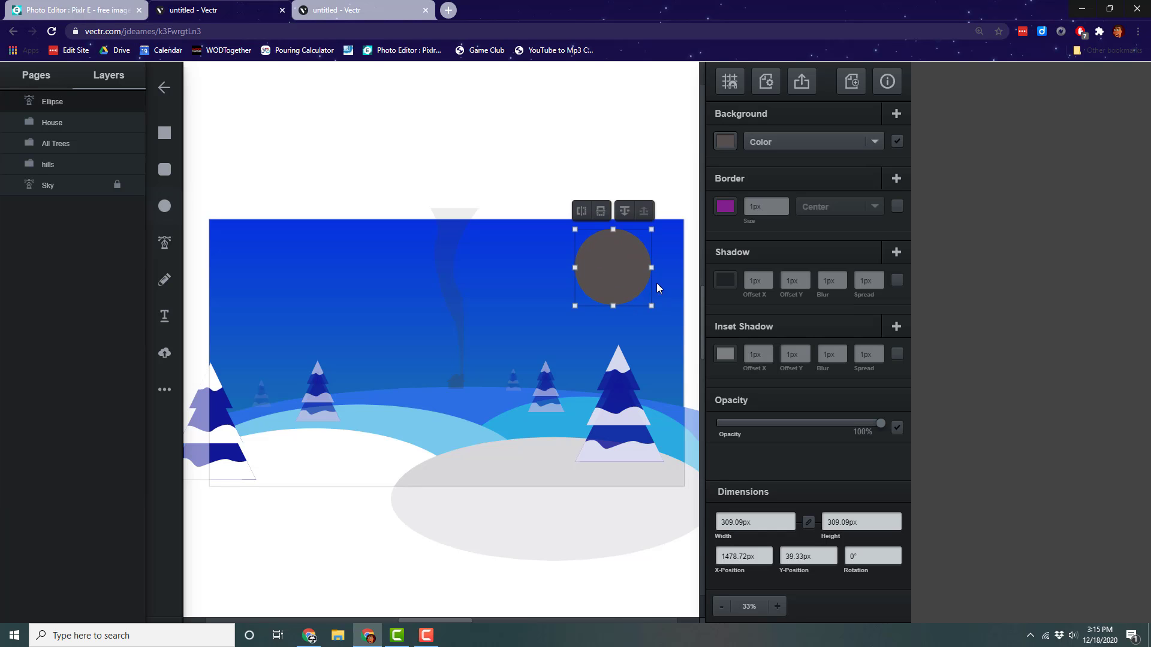
left_click(725, 141)
left_click(620, 138)
left_click_drag(620, 137, 520, 44)
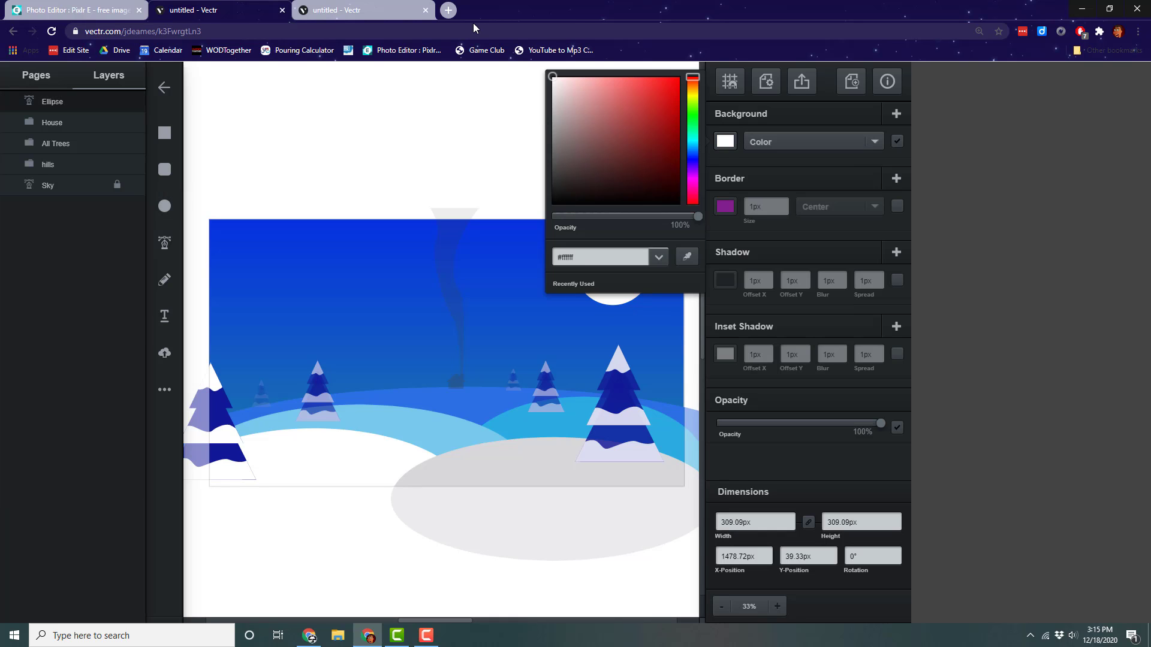
left_click(838, 234)
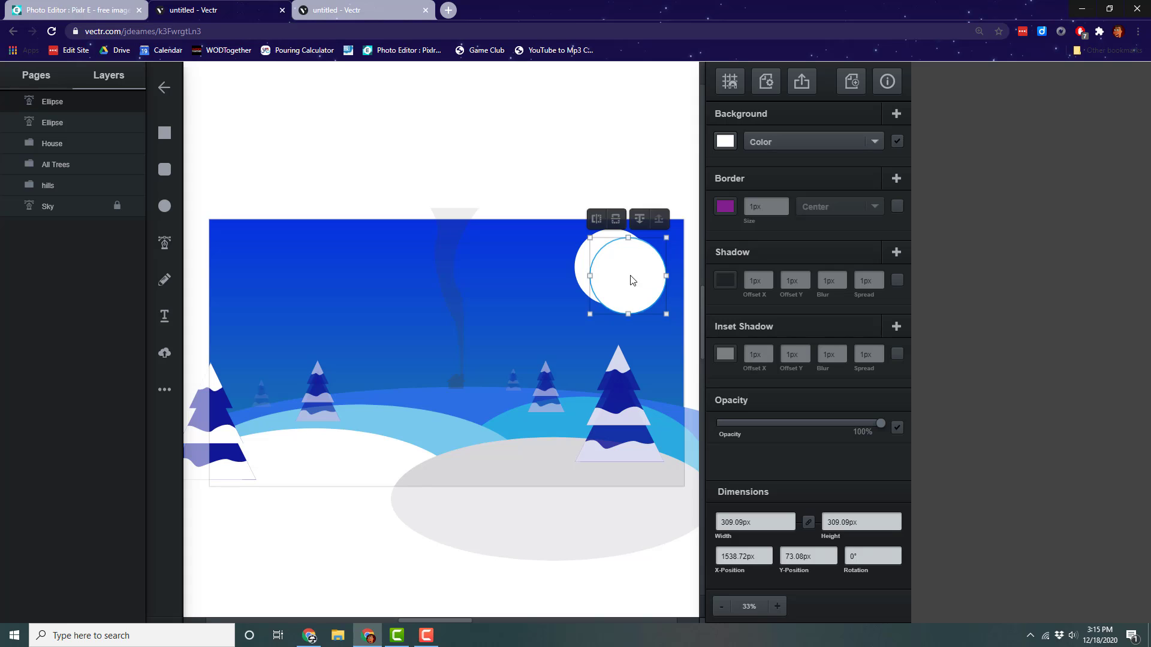
- Fill a duplicate of the white circle with light grey and overlap it on the original, leaving a crescent uncovered on the right
left_click_drag(634, 280, 588, 282)
left_click(727, 143)
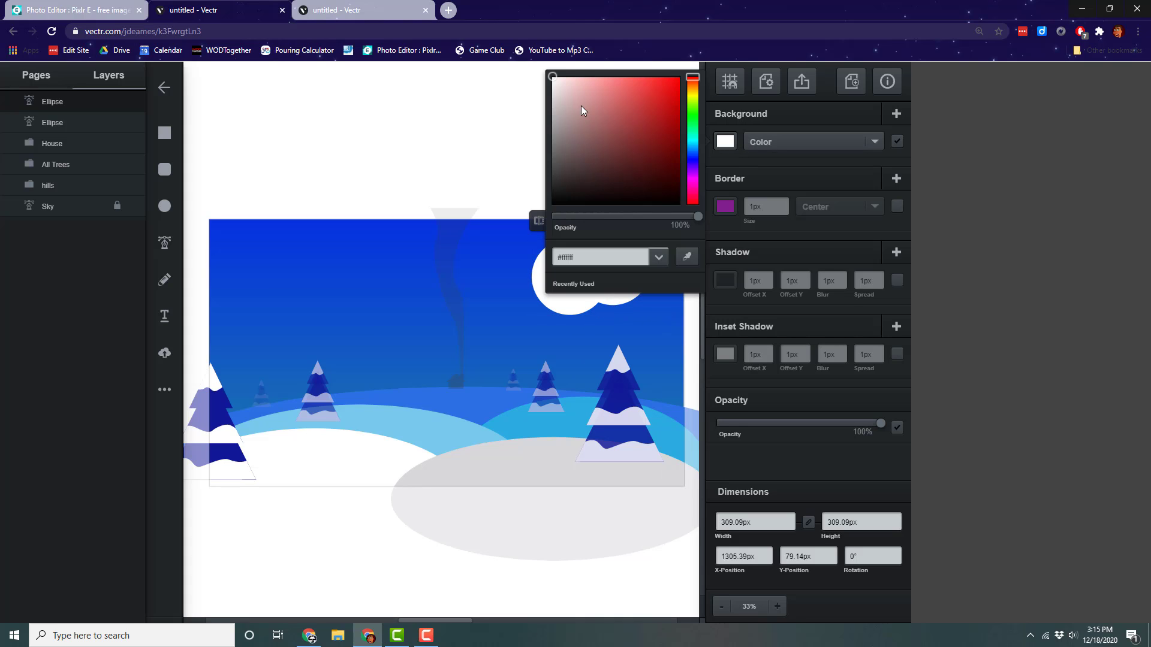
left_click(553, 95)
left_click(943, 123)
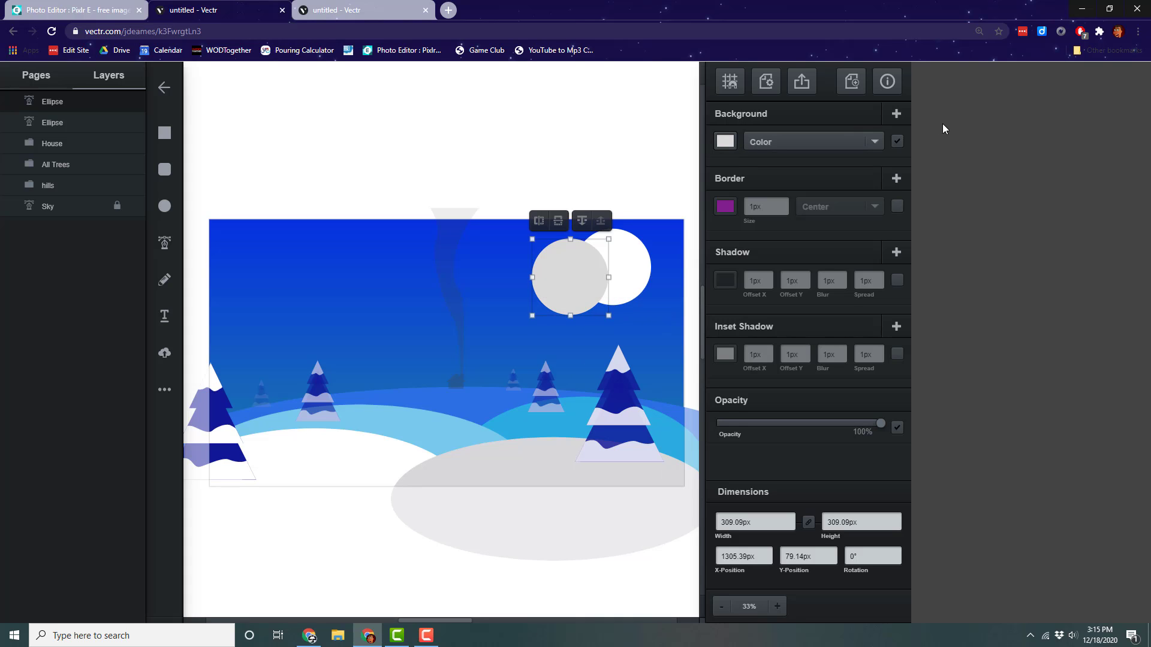
left_click_drag(605, 262, 589, 261)
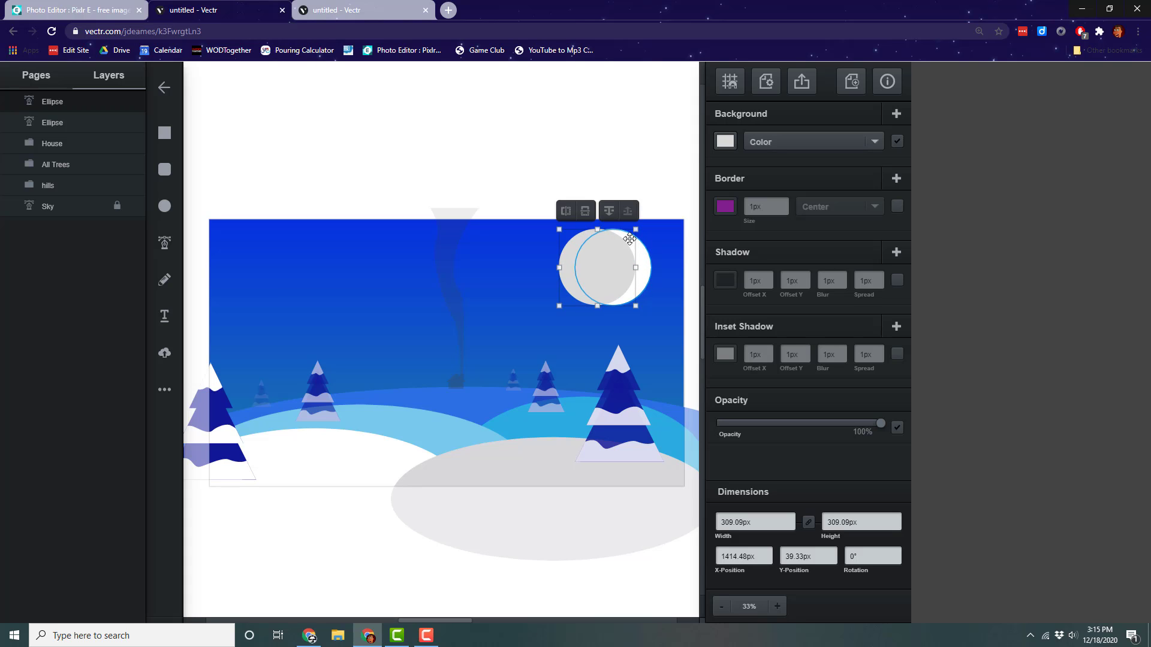
left_click(671, 167)
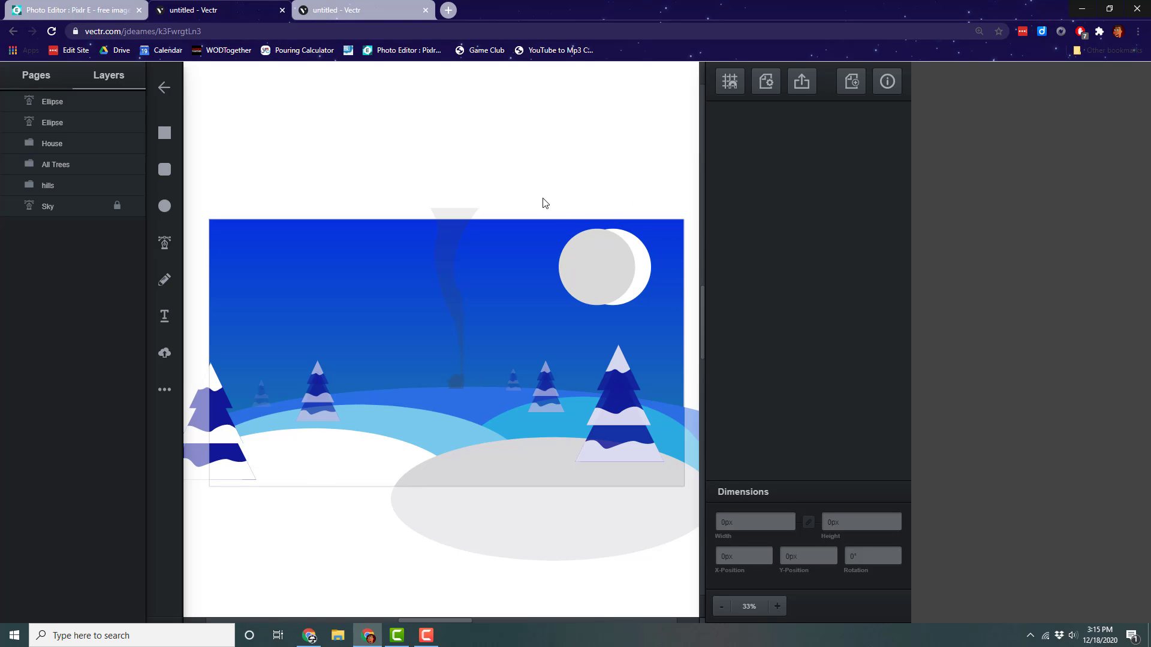
- Subtract the grey circle from the white one and rotate the resulting crescent about 26°
left_click_drag(542, 197, 659, 311)
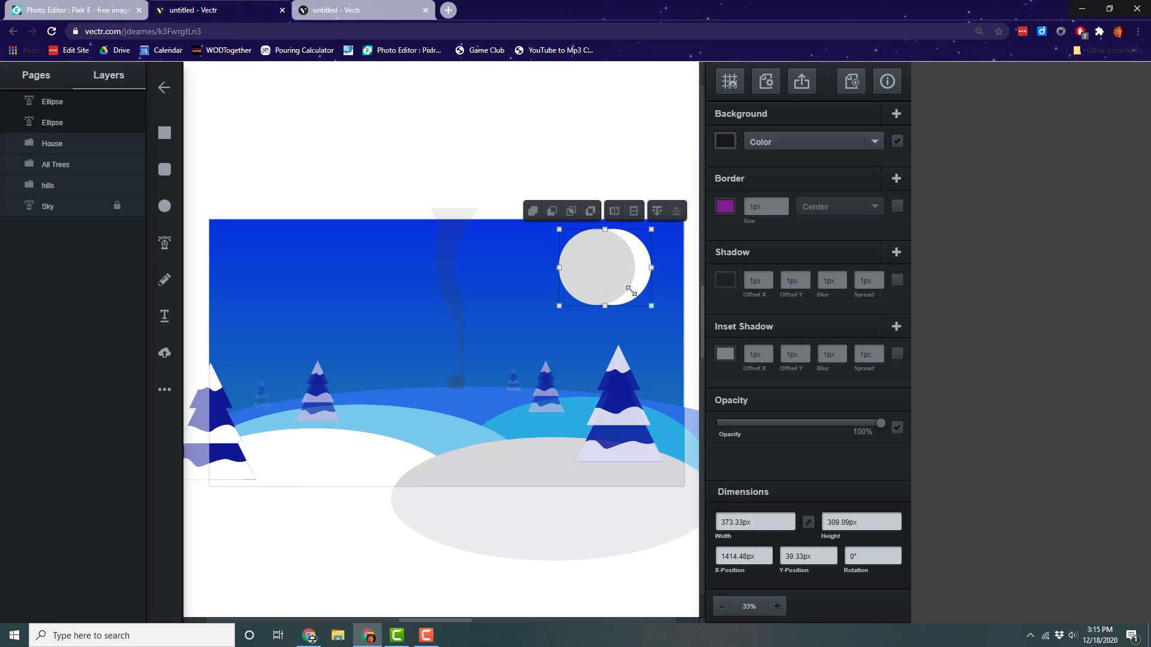
left_click(532, 212)
left_click(551, 212)
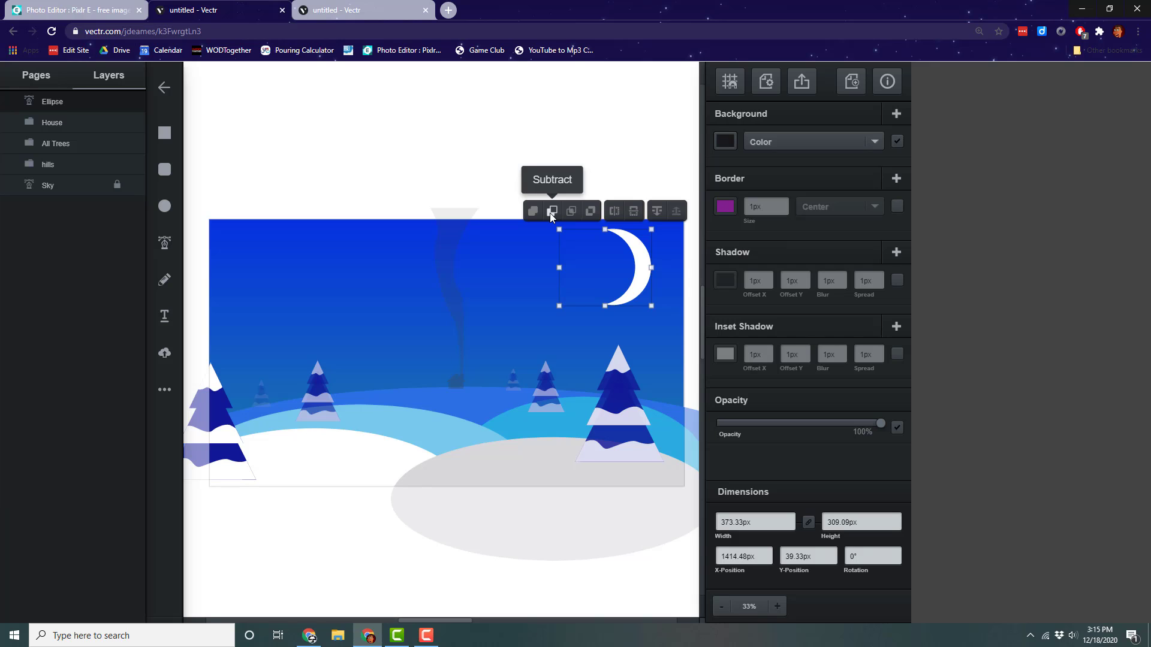
key("ctrl+z")
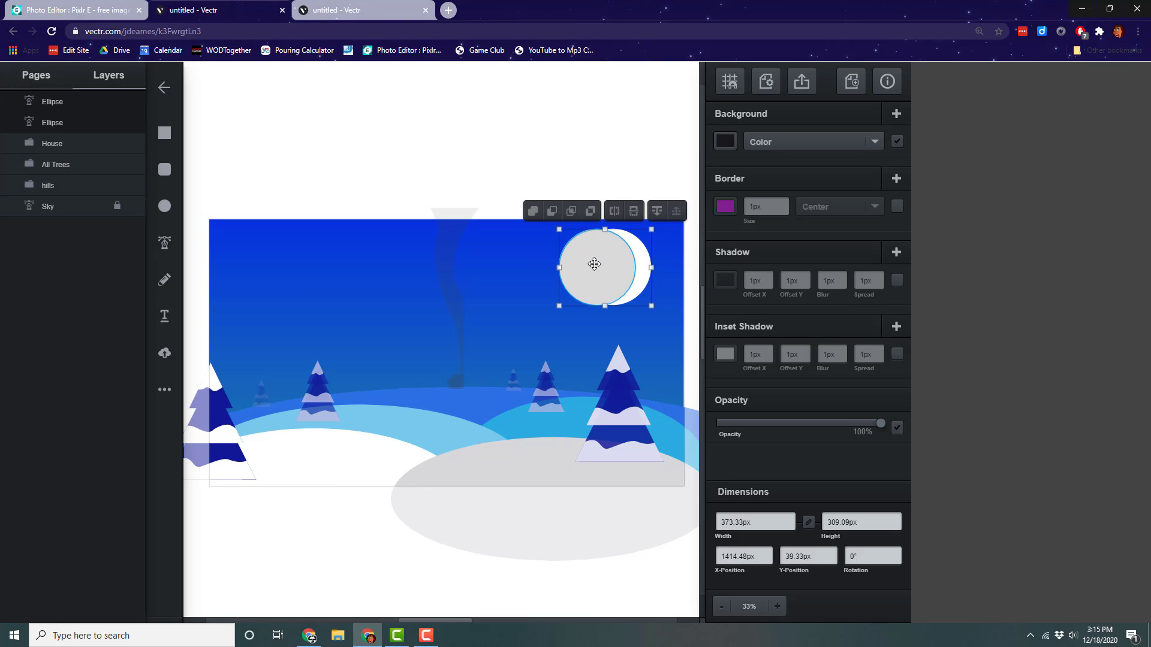
left_click(551, 212)
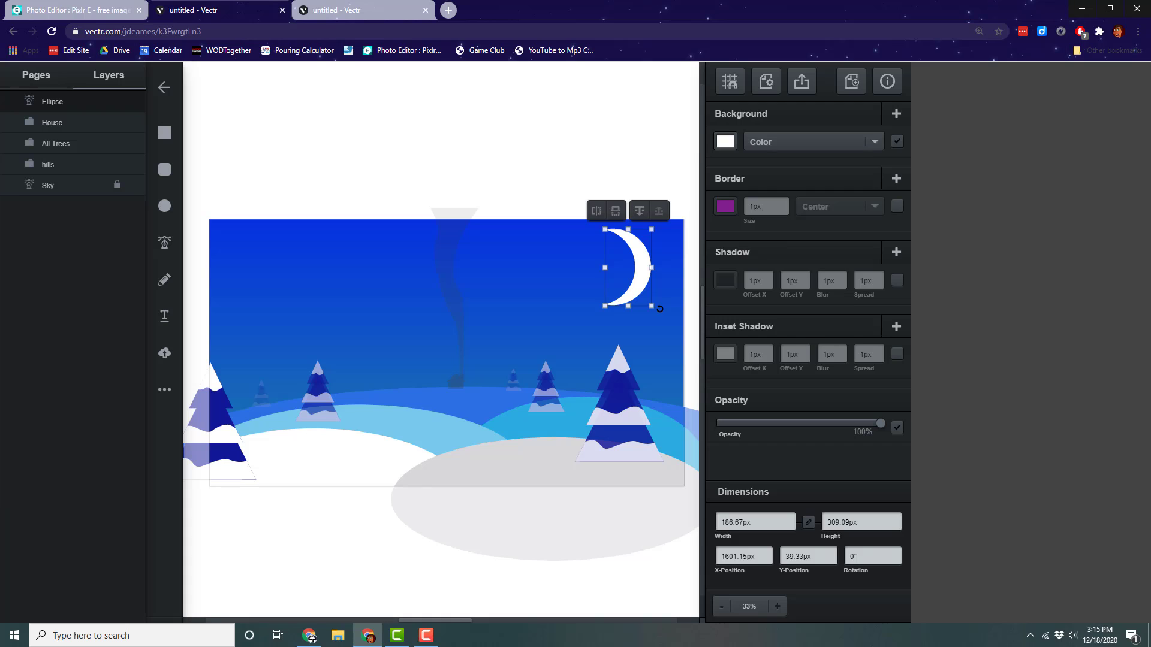
left_click_drag(660, 308, 657, 285)
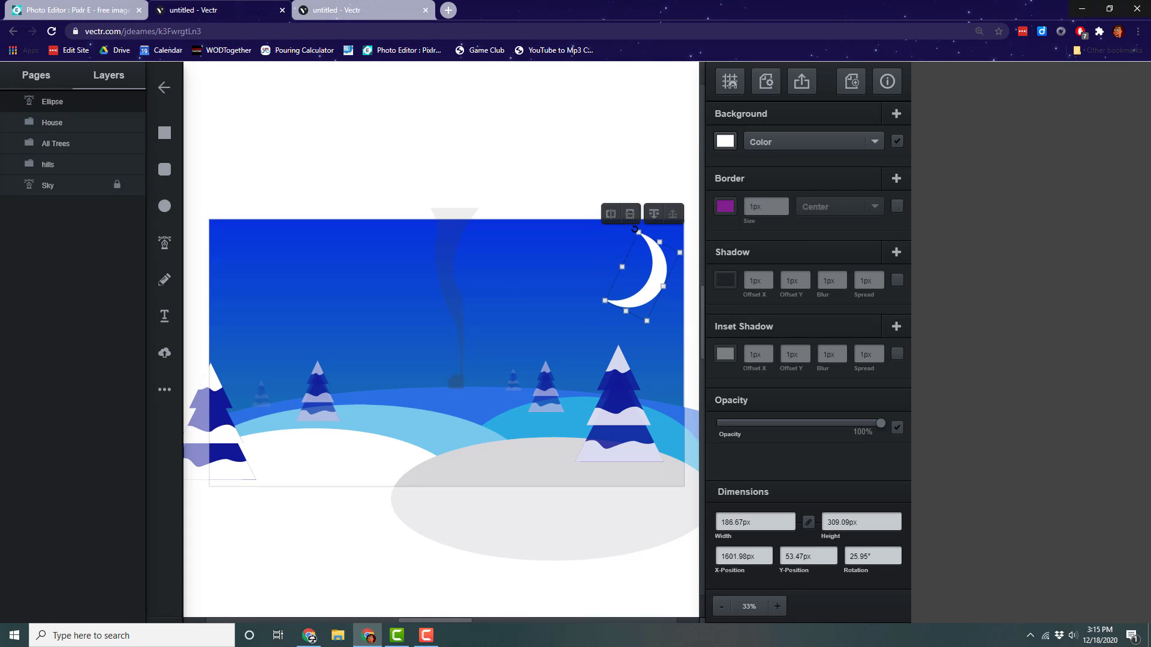
- Rename the crescent's layer as Moon
double_click(55, 101)
type("Moon")
left_click(385, 124)
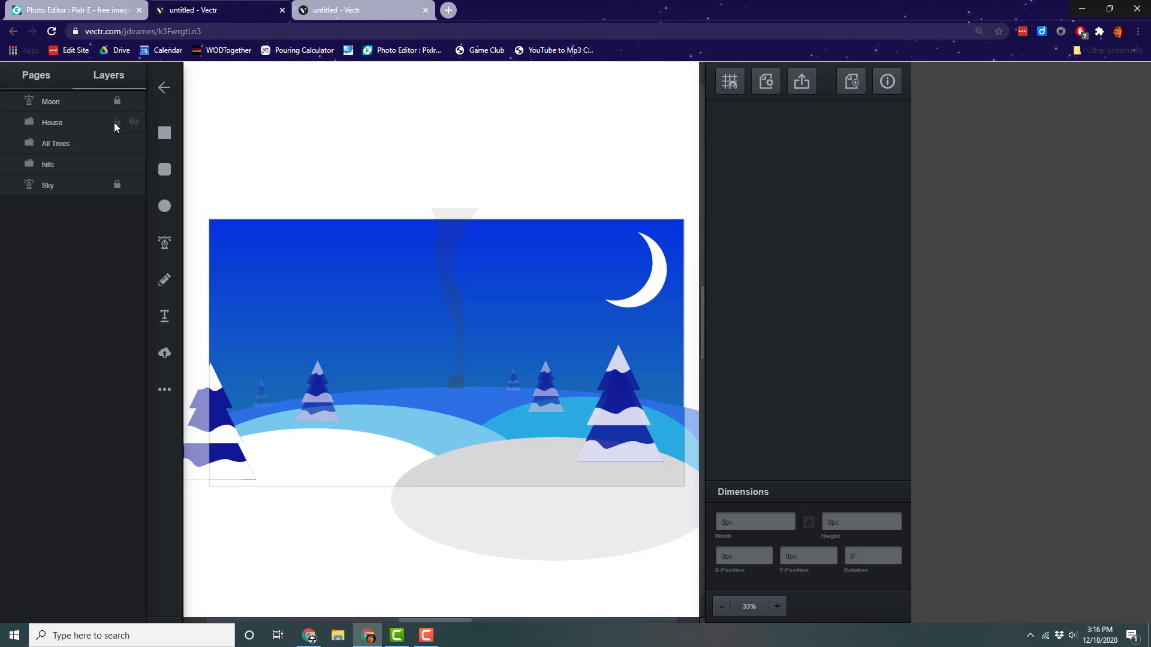
- Lock the Moon, House, All Trees and hills layers and test the locks by trying to select the artwork
left_click(116, 162)
left_click_drag(667, 256, 554, 365)
left_click_drag(296, 358, 413, 484)
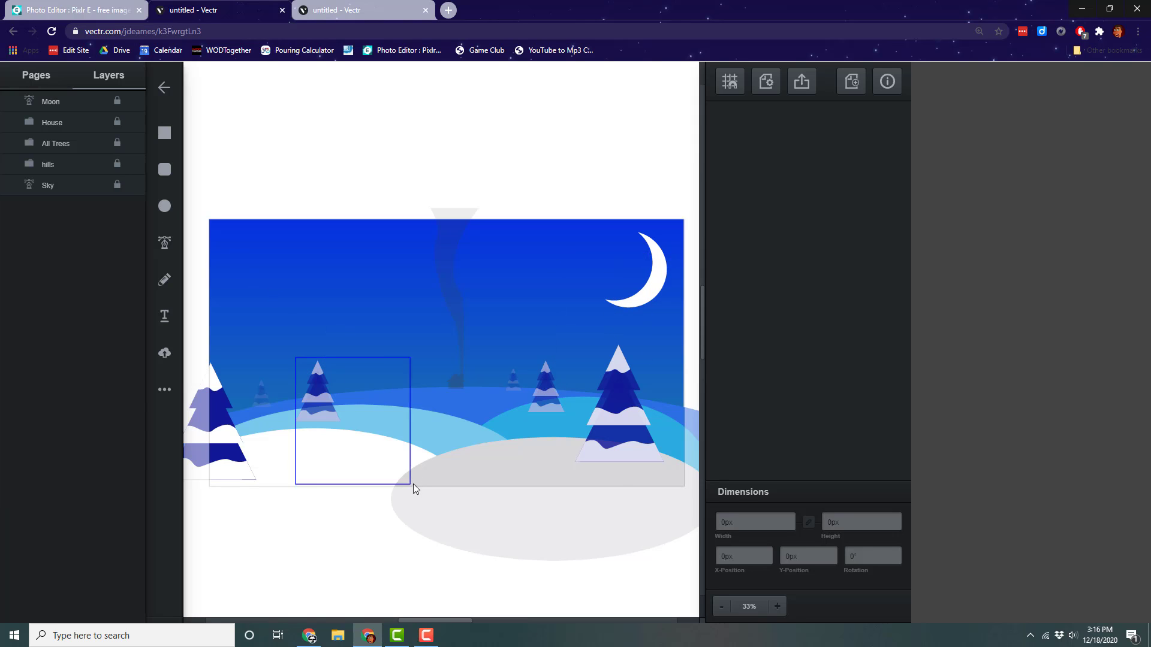
left_click_drag(322, 358, 503, 435)
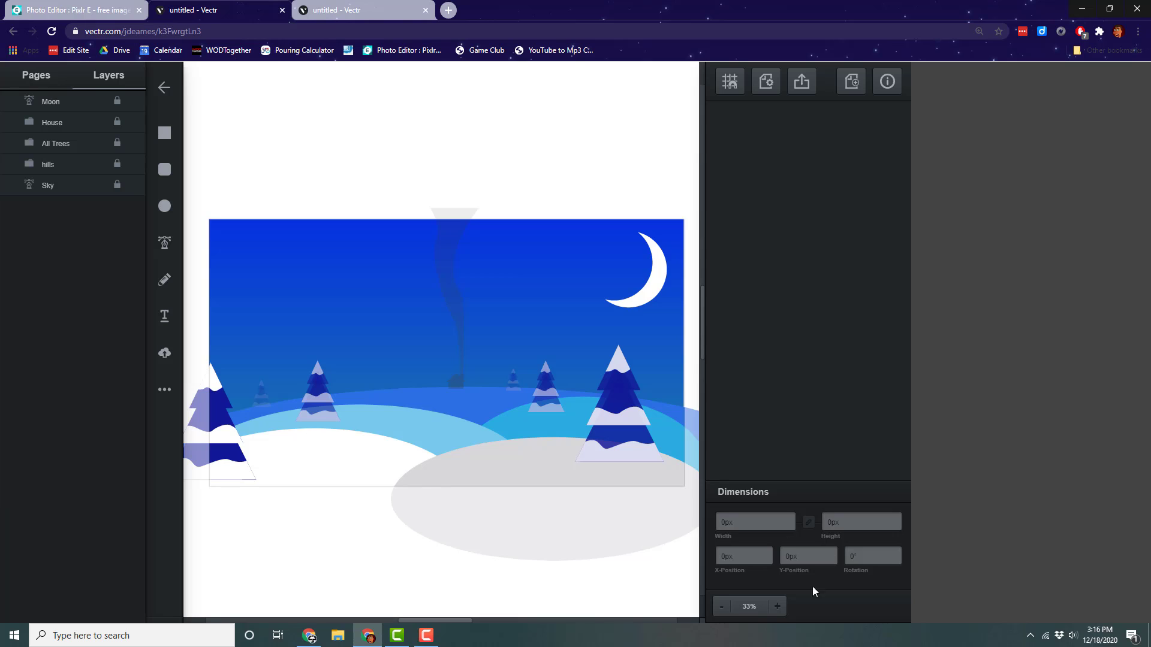
- Draw a tiny circle about 3 px across as a star in the sky left of the smoke
left_click(777, 606)
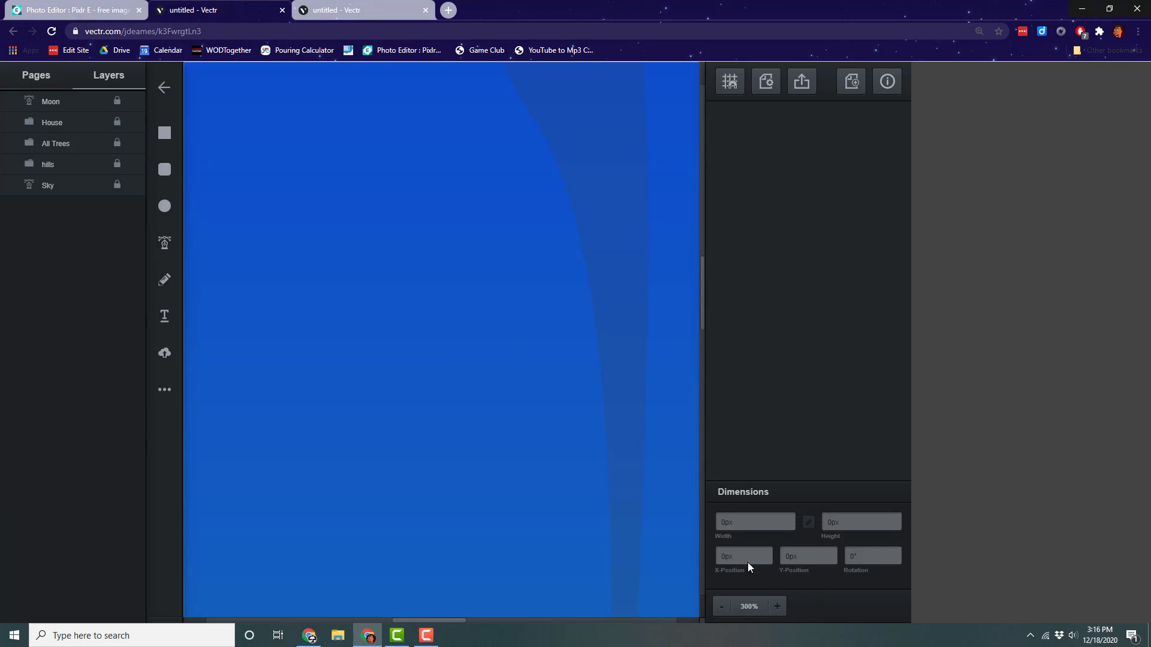
left_click(164, 205)
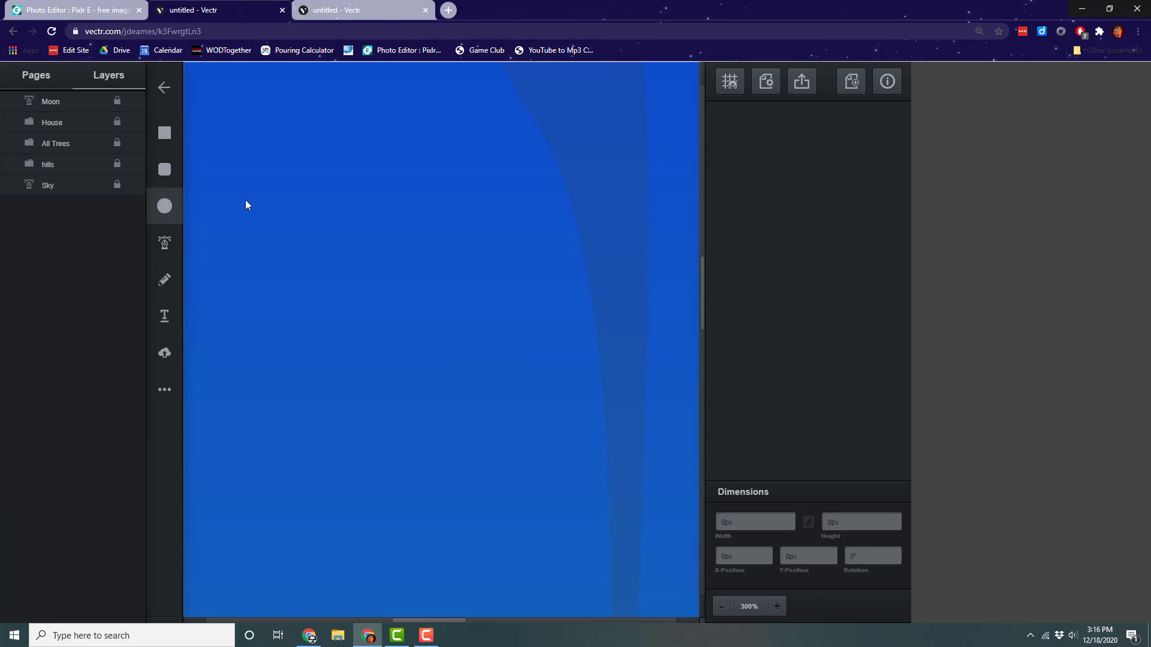
left_click_drag(250, 199, 260, 206)
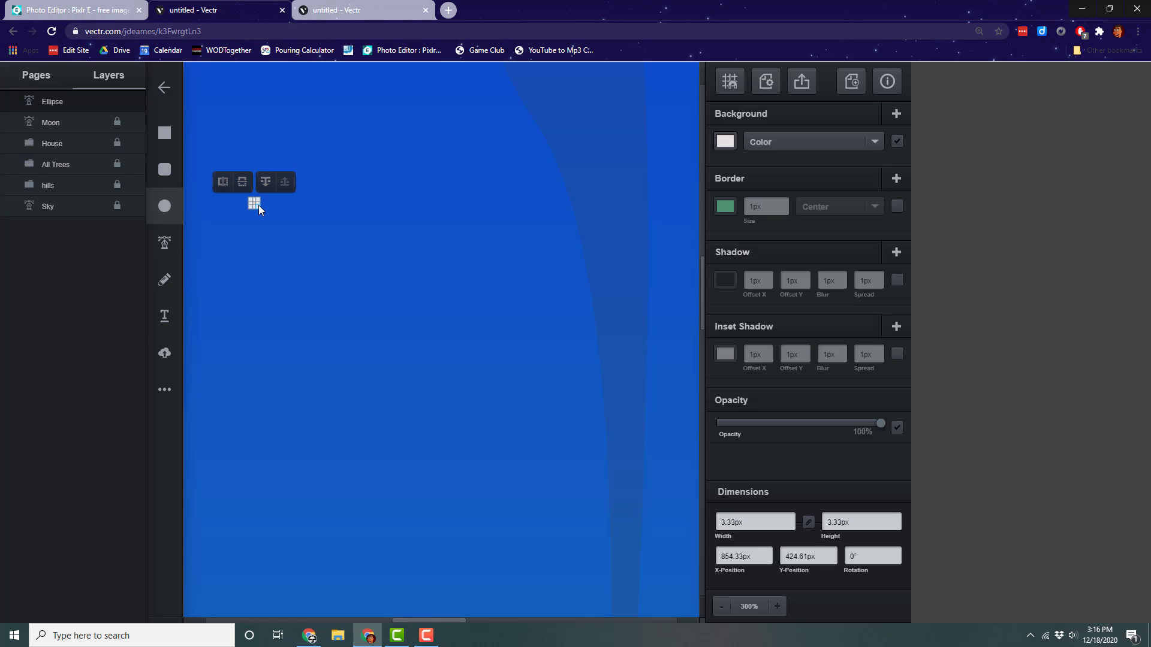
- Change the tiny star's fill colour to white (#ffffff)
left_click(725, 141)
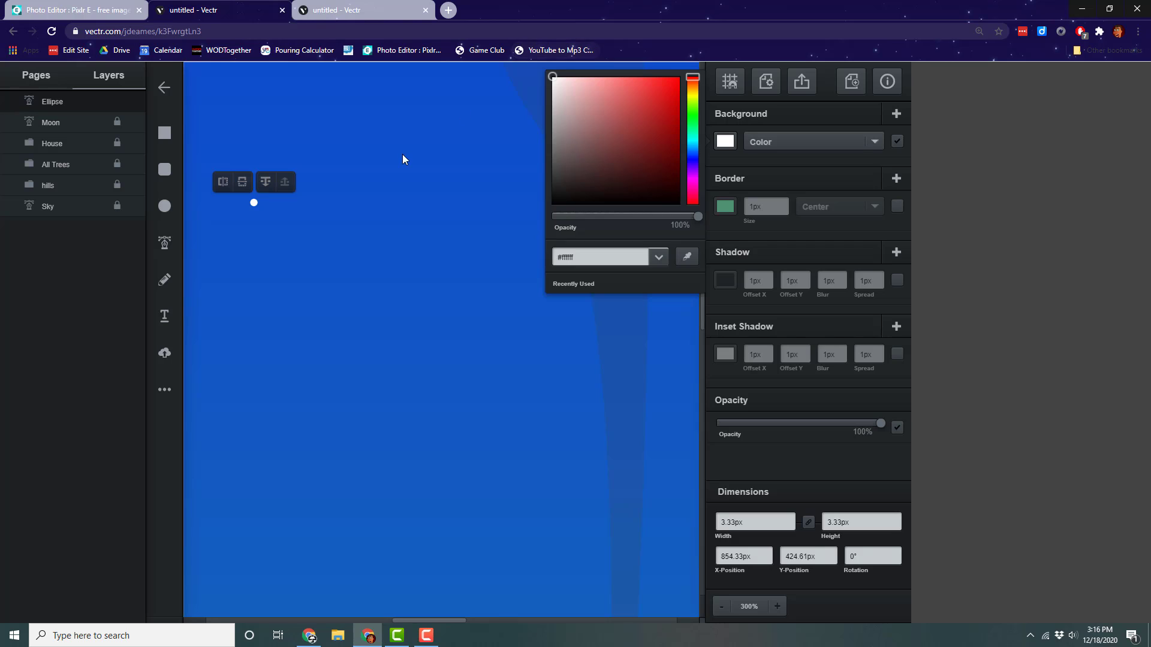
left_click(357, 192)
- Duplicate the white star and place the copy a short way to its lower right
left_click(254, 203)
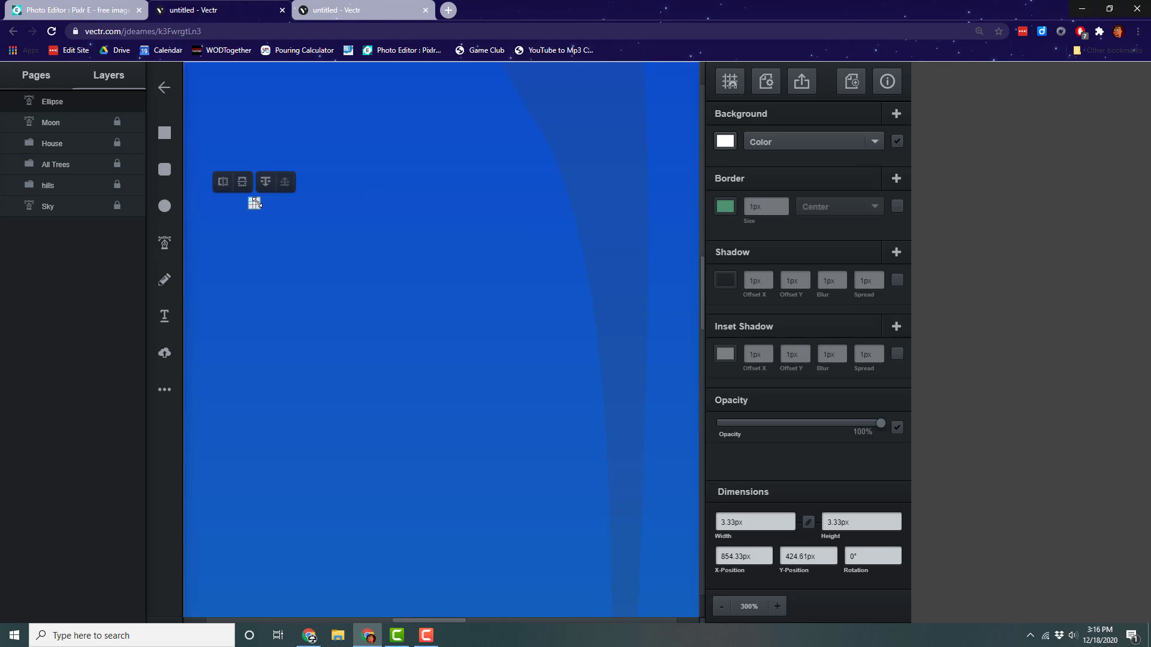
key("ctrl+d")
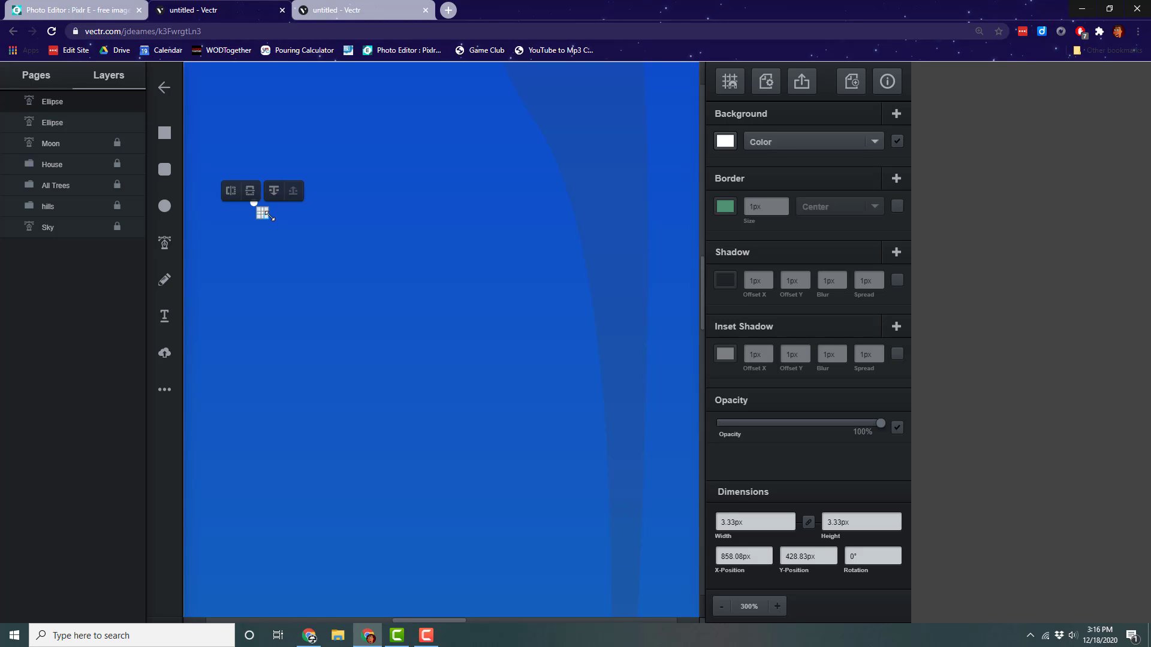
key("Right")
key("Right")
key("Right")
key("Right")
key("Right")
key("Right")
key("Right")
key("Down")
key("Down")
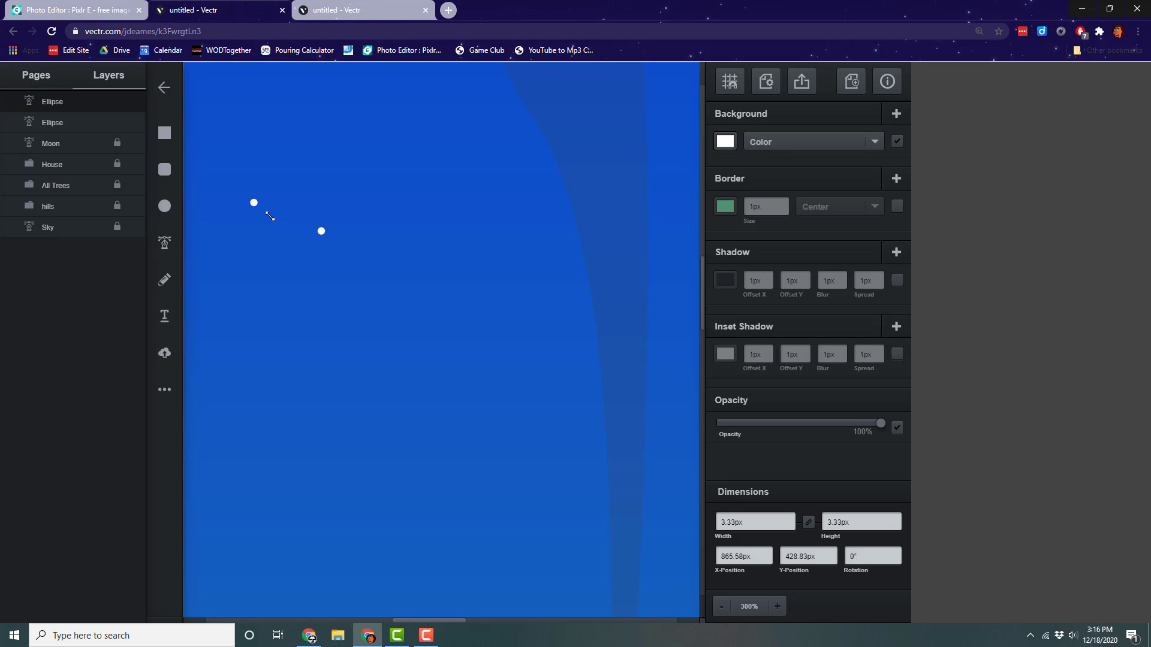
key("Down")
key("Down")
key("Down")
key("Down")
key("Down")
key("Down")
key("Down")
key("Down")
key("Down")
key("Down")
key("Down")
key("Down")
key("Down")
key("Down")
key("Down")
key("Down")
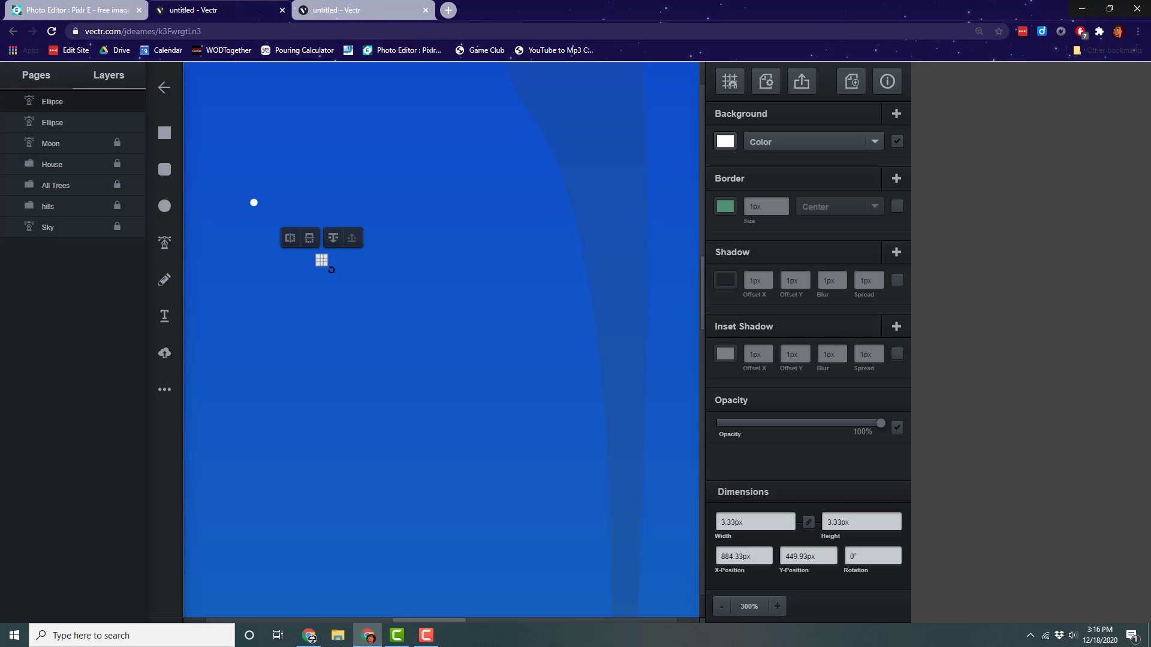
- Enlarge the duplicated star to about 6 px across and lower its opacity to 29%
left_click_drag(324, 263, 331, 269)
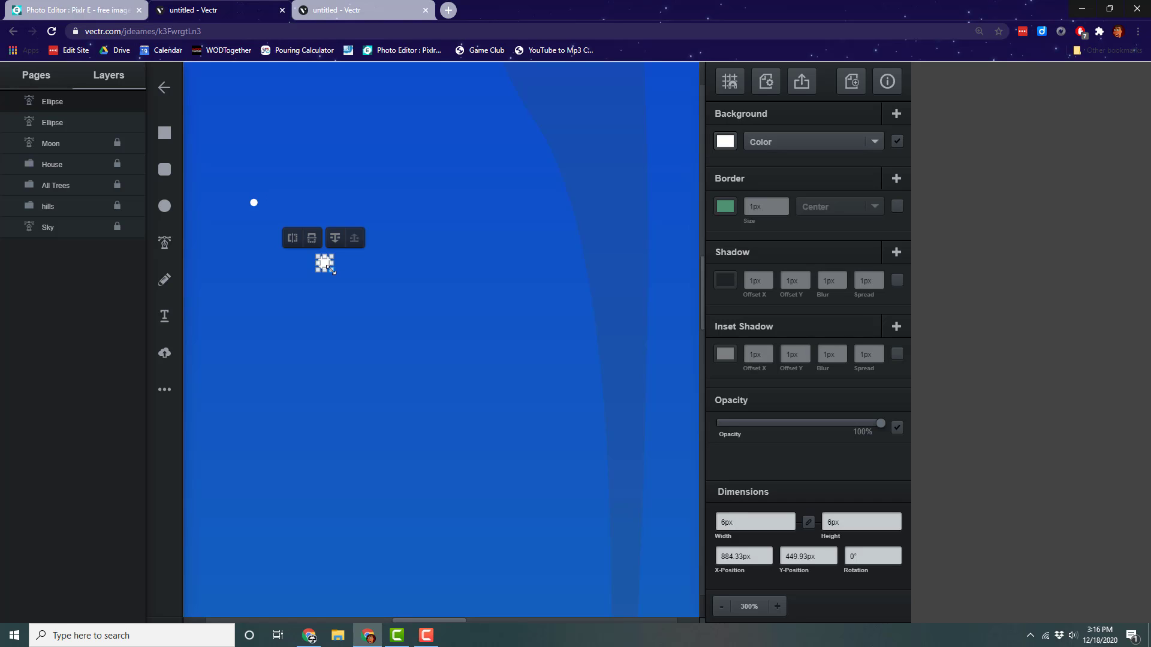
left_click_drag(873, 427, 775, 433)
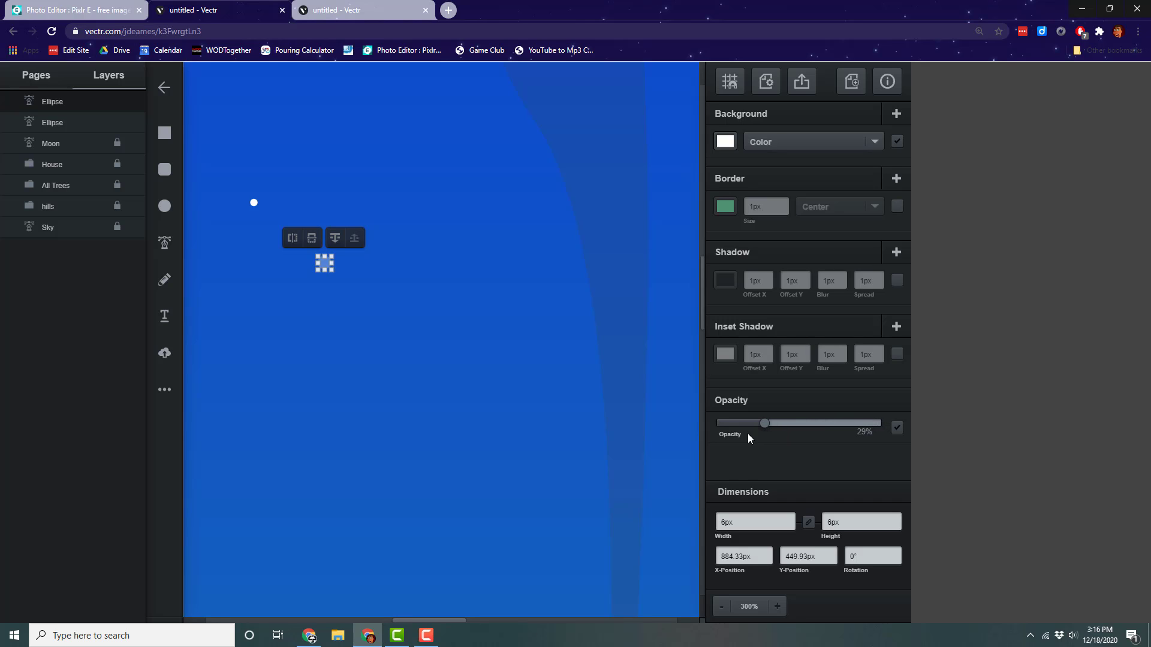
left_click(515, 358)
- Duplicate the original small white star and place the copy to its upper right, above the translucent star
left_click(254, 202)
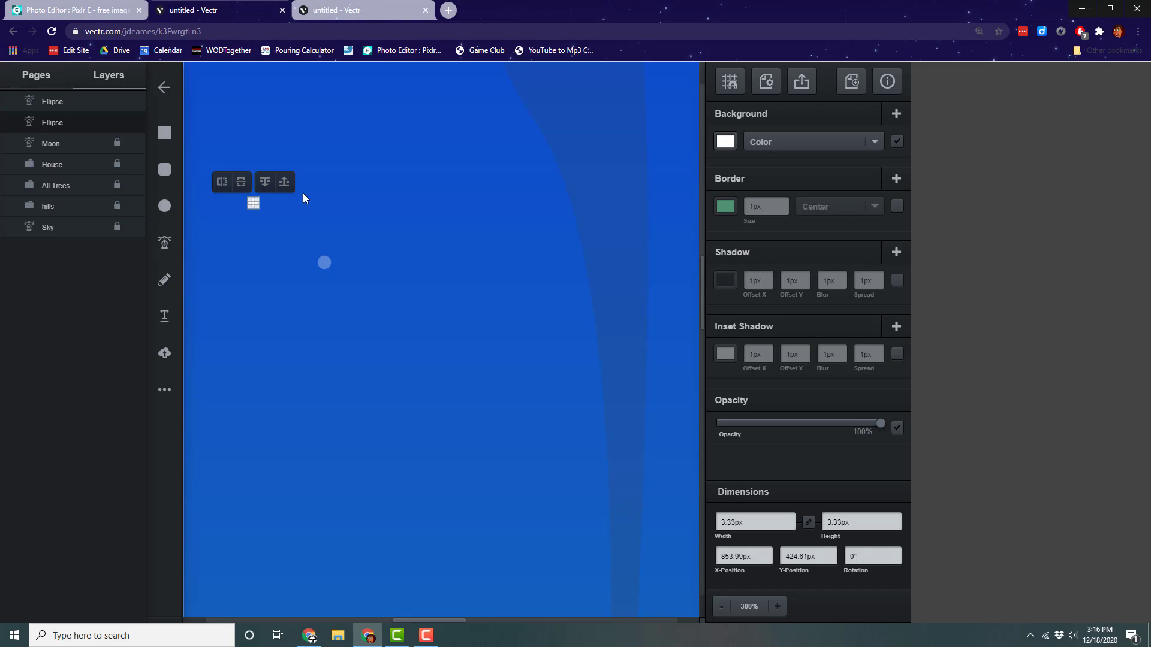
key("ctrl+d")
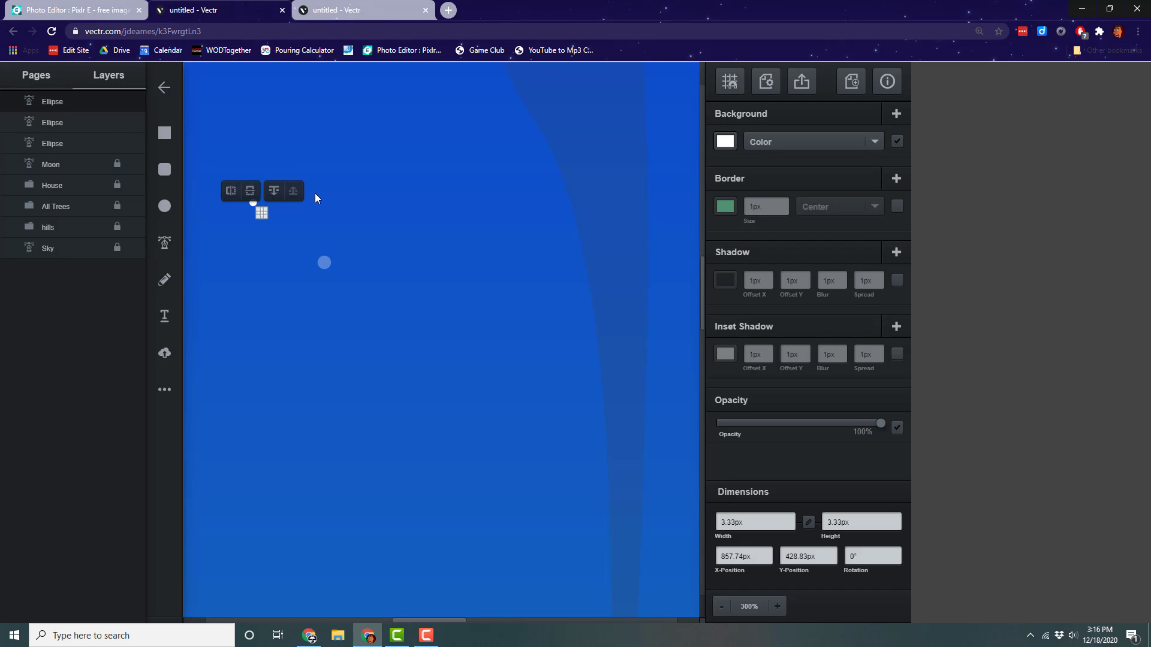
left_click_drag(278, 212, 353, 137)
left_click(397, 166)
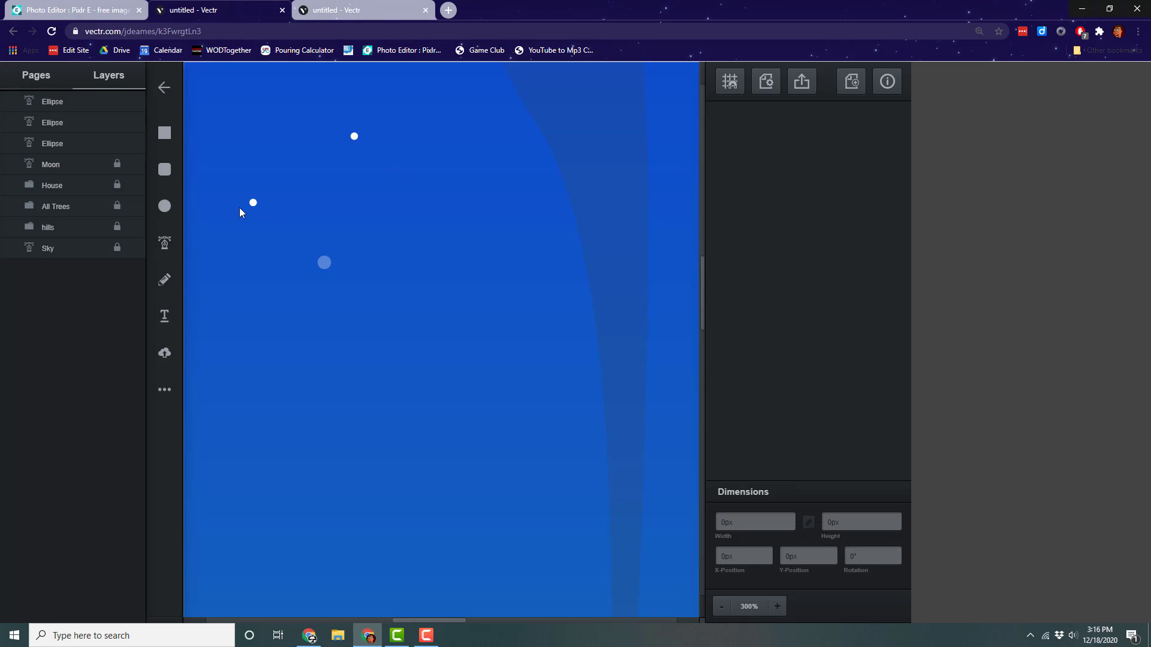
- Duplicate the translucent star farther to the upper right, enlarge the copy to about 8 px and reduce its opacity further
left_click(324, 262)
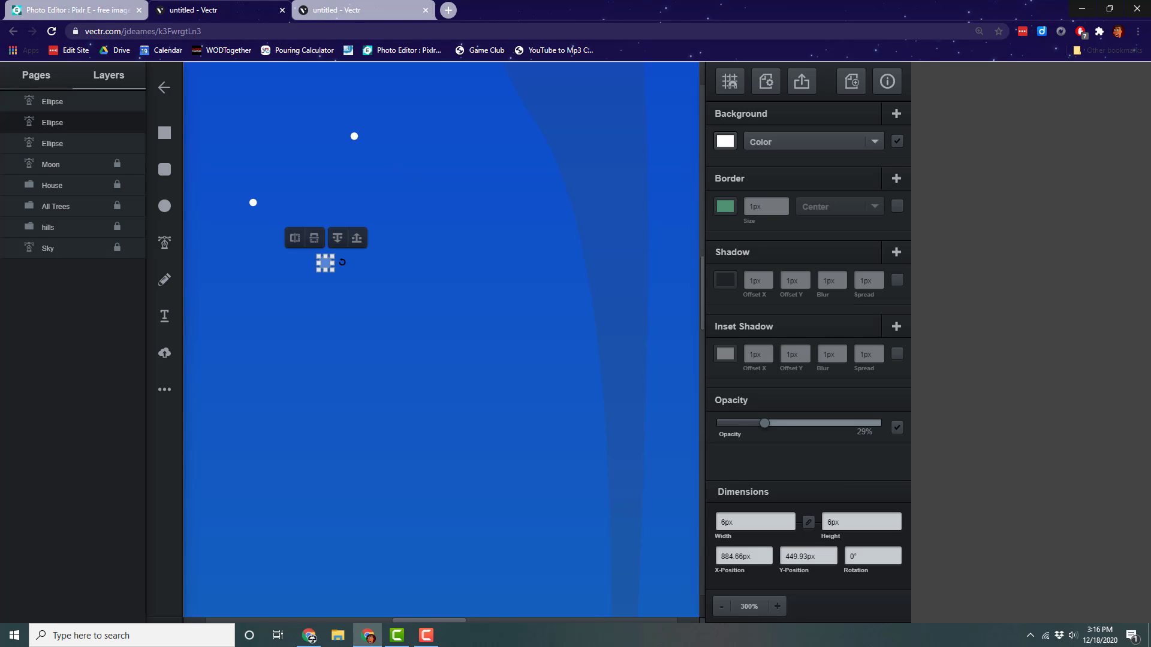
key("ctrl+d")
left_click_drag(327, 263, 452, 208)
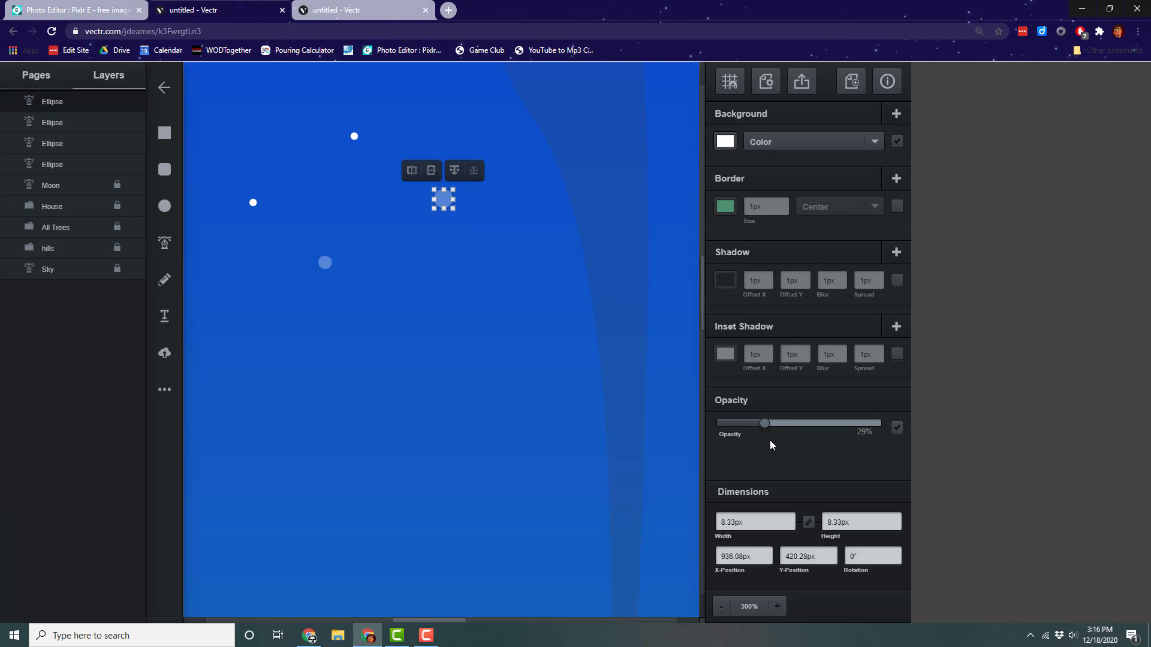
left_click_drag(763, 427, 746, 424)
left_click(375, 276)
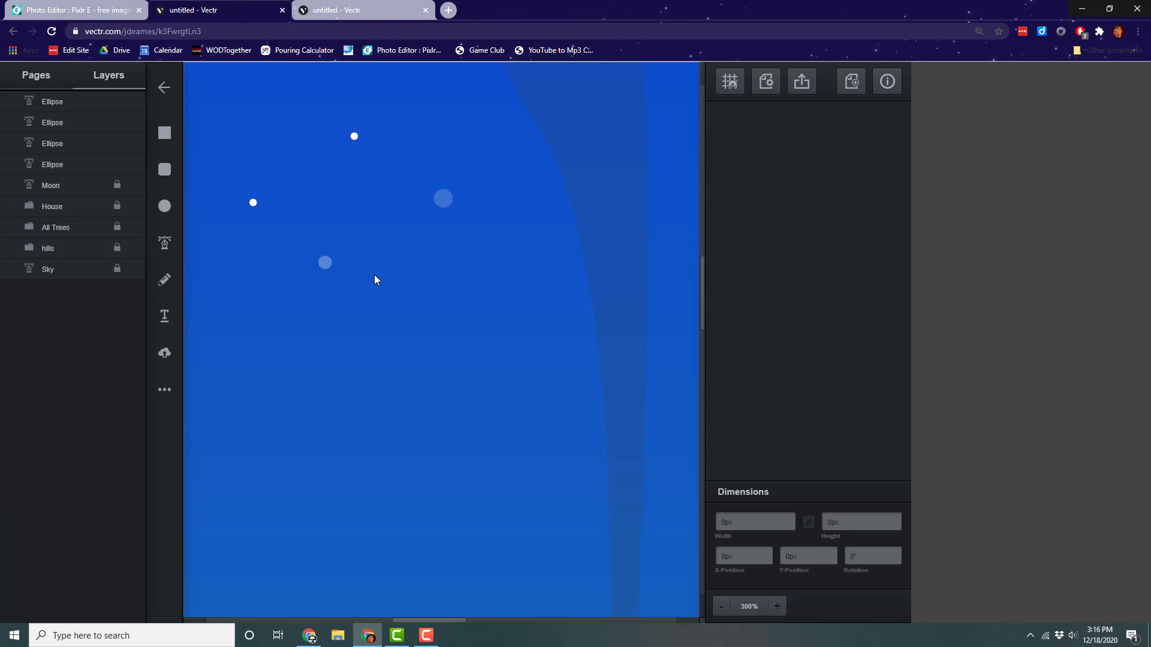
- Draw a circle about 2 px across to the lower right of the smaller translucent star and fill it white
left_click(165, 206)
left_click(396, 286)
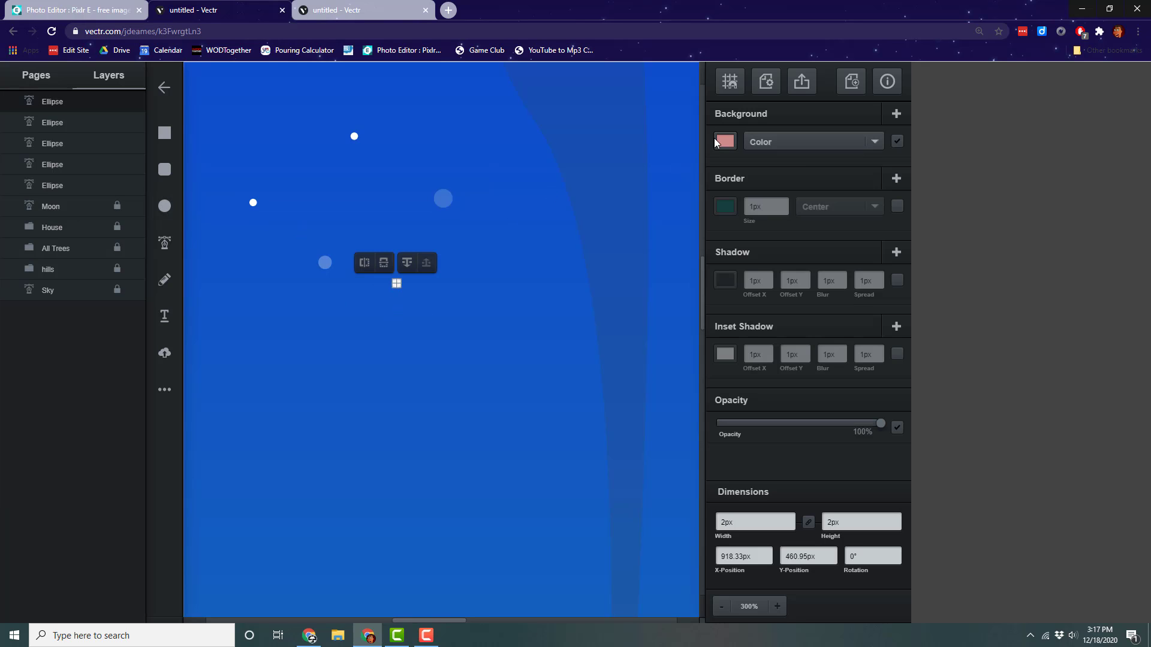
left_click(725, 141)
left_click_drag(598, 151, 514, 44)
left_click(491, 334)
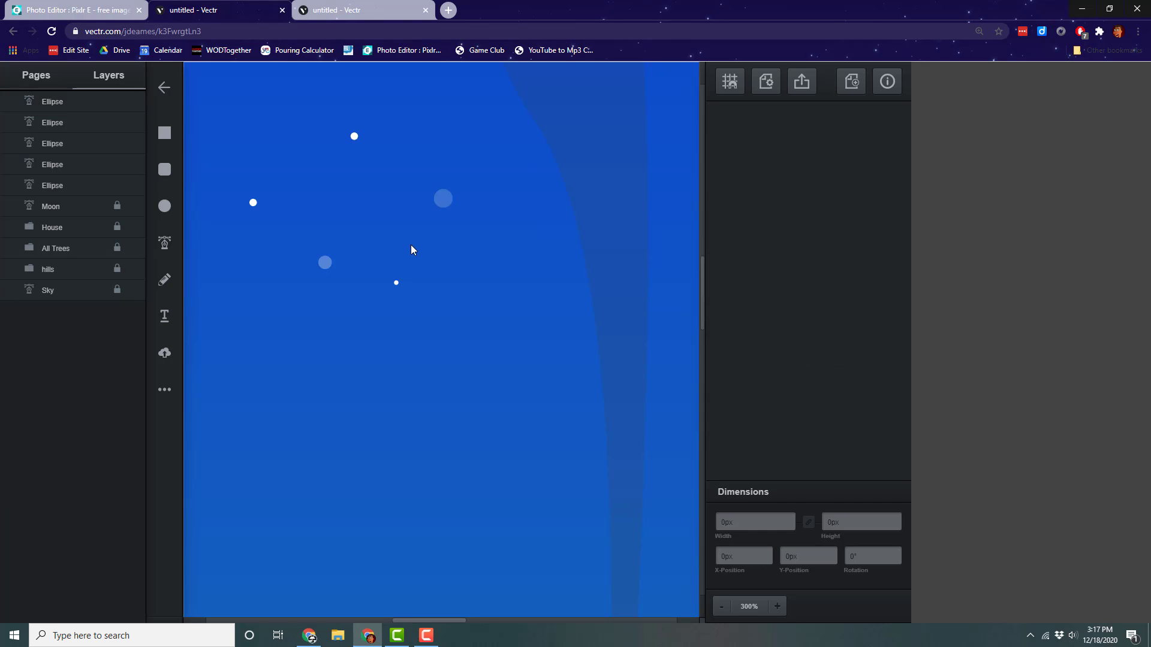
- Move the larger translucent star left toward the cluster's middle and the smaller one slightly down and to the right
left_click_drag(451, 200, 371, 191)
mouse_move(324, 262)
left_mouse_down()
mouse_move(353, 277)
mouse_move(337, 278)
left_mouse_up()
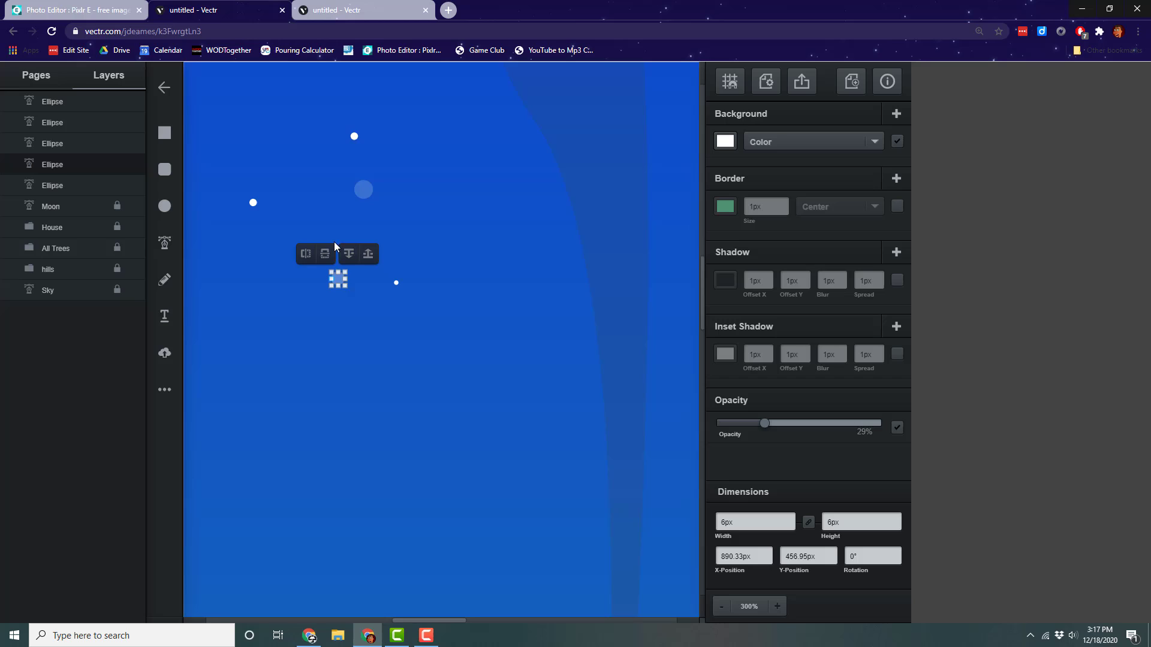
- Duplicate the uppermost white star and place the copy to its right, near the smoke
left_click(356, 134)
key("ctrl+d")
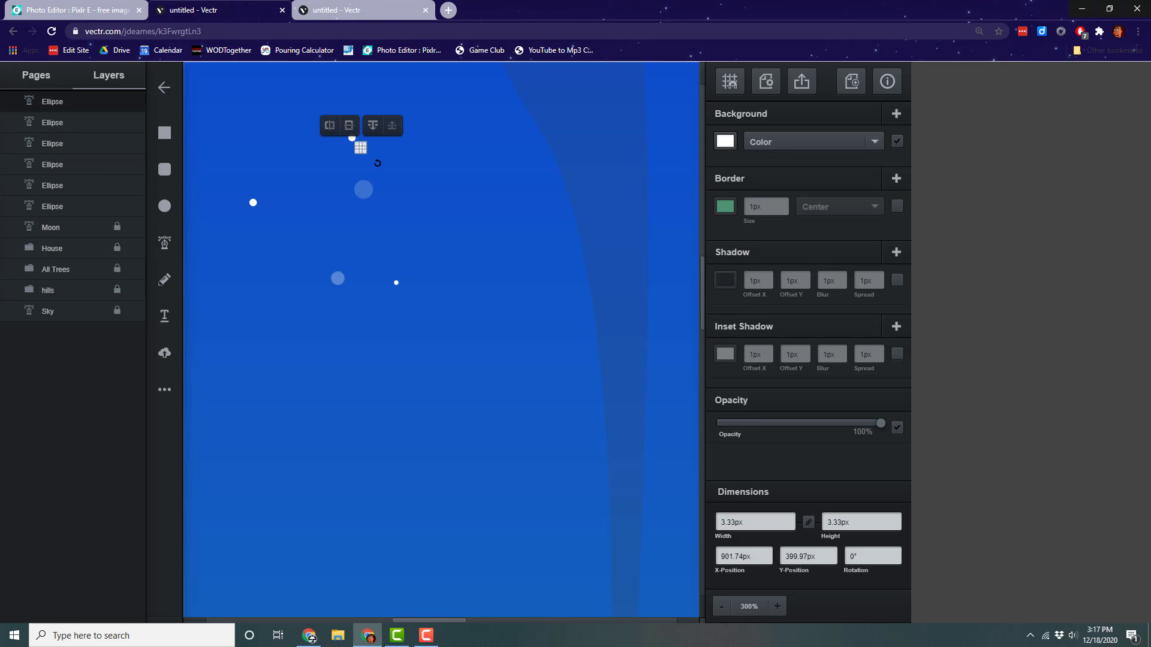
left_click_drag(360, 147, 453, 176)
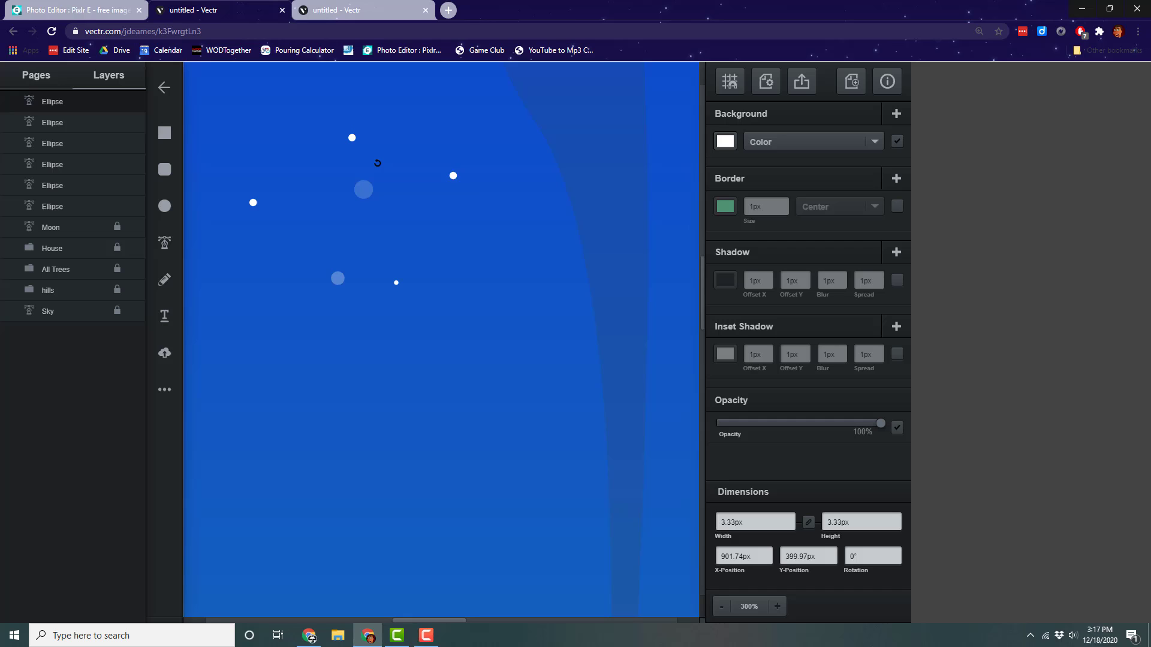
- Select all six stars and group them
left_click(722, 607)
left_click(718, 606)
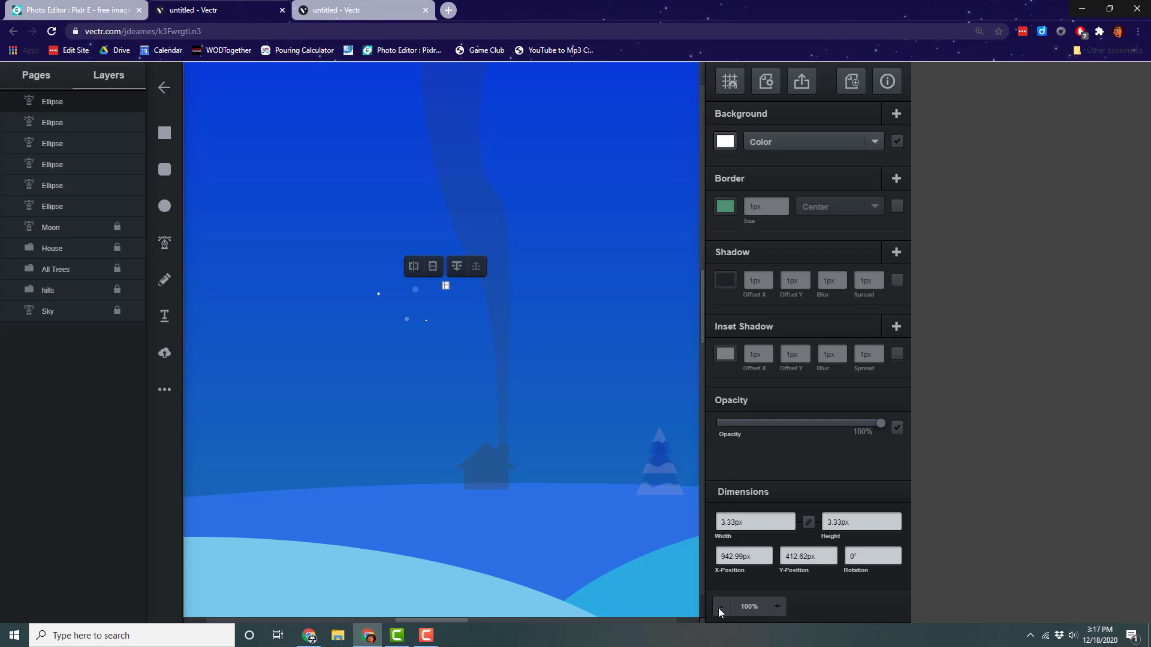
left_click_drag(357, 267, 434, 325)
right_click(409, 297)
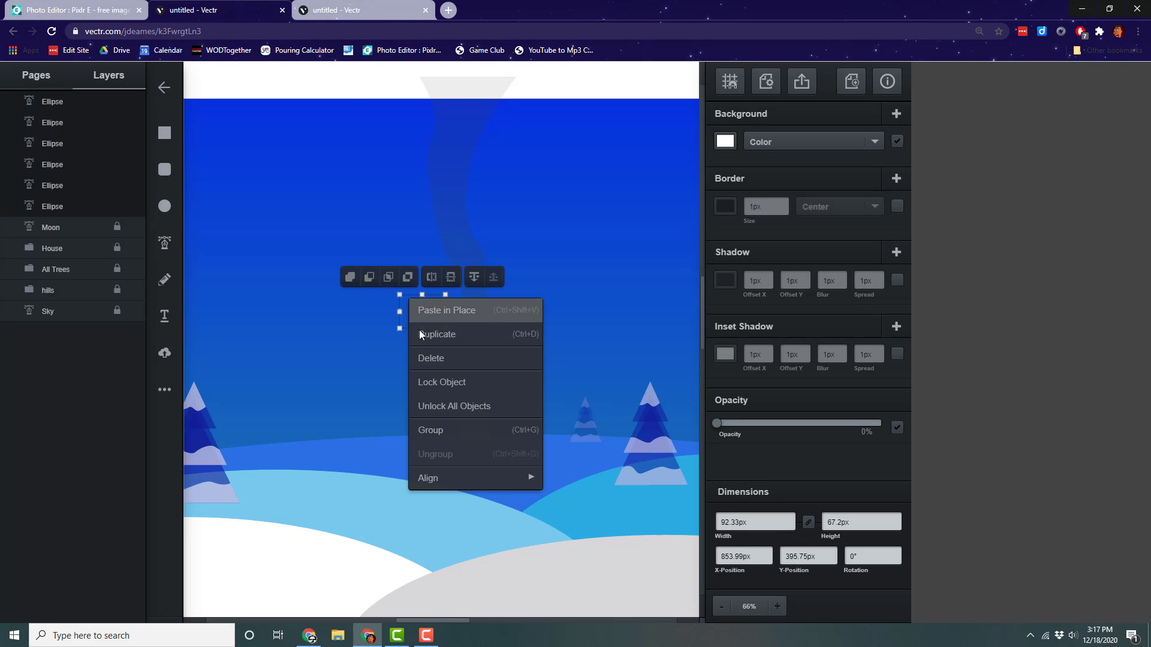
left_click(442, 429)
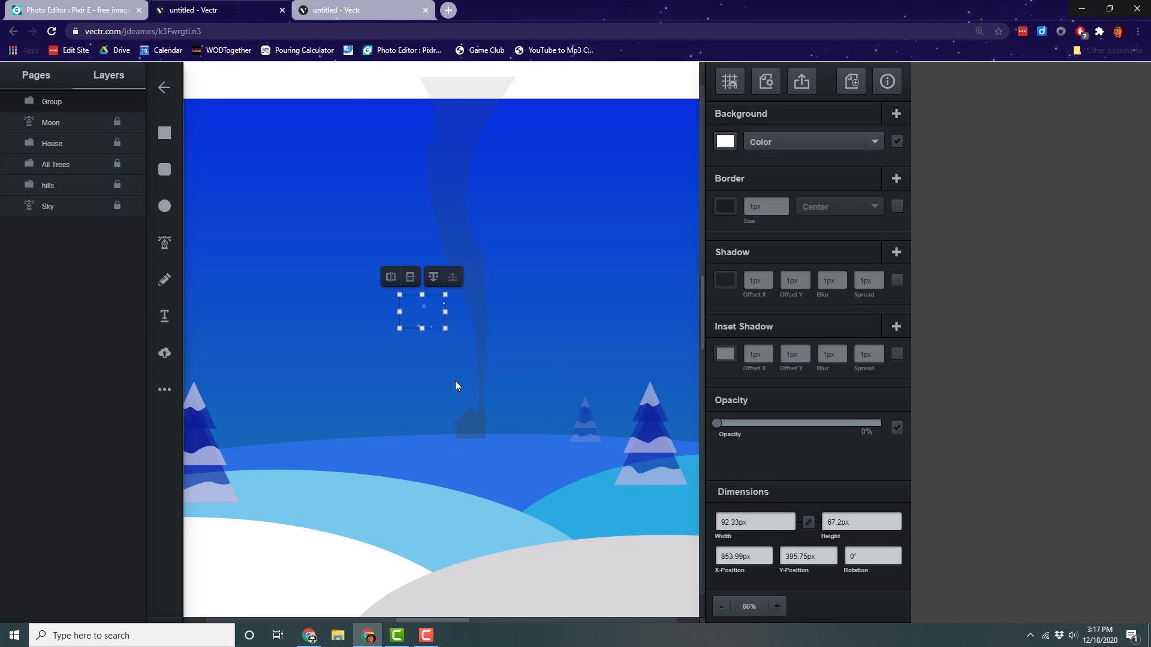
key("ctrl+d")
left_click_drag(444, 331, 391, 322)
left_click_drag(401, 245, 509, 274)
key("ctrl+d")
left_click(458, 225)
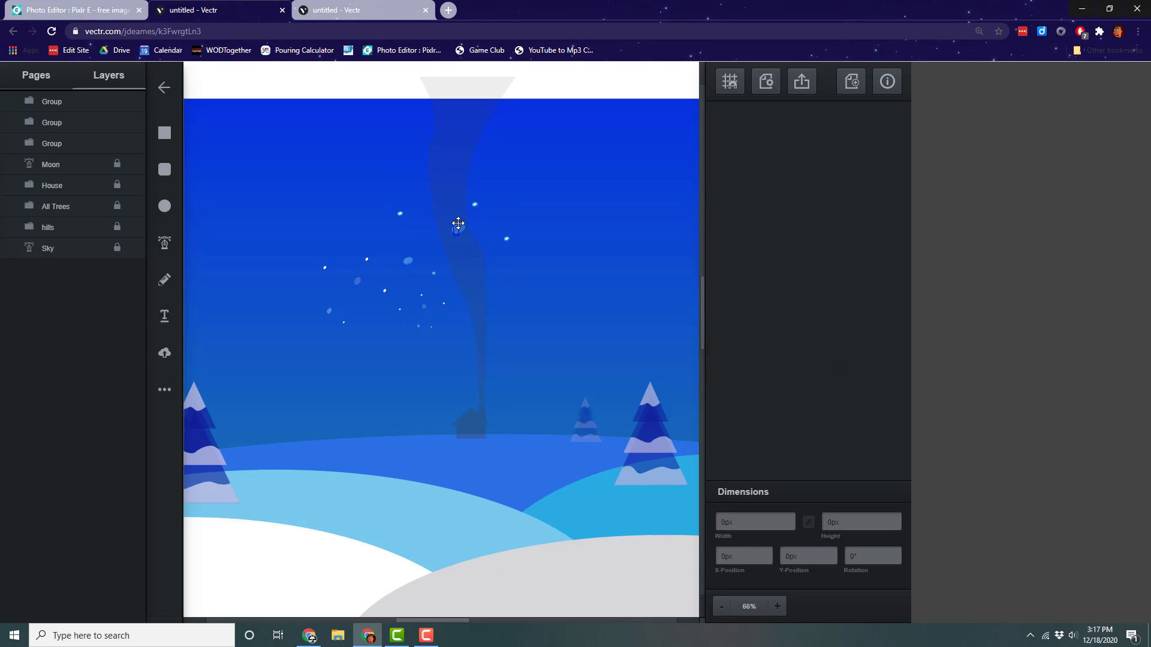
left_click(457, 231)
left_click_drag(457, 230, 456, 222)
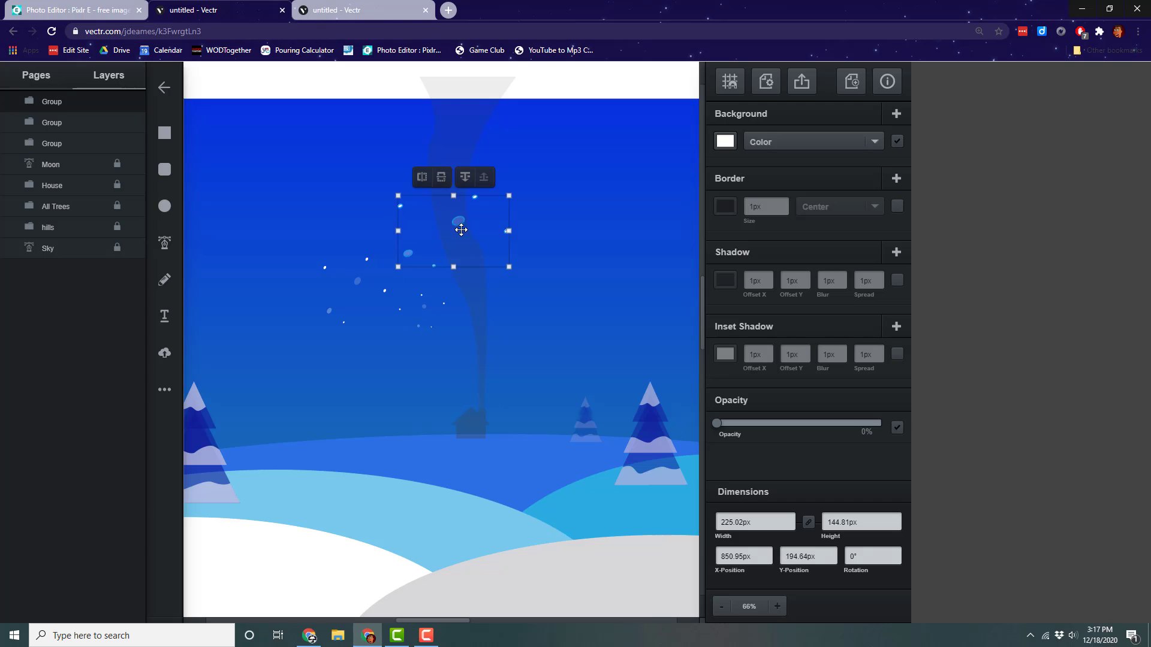
key("Delete")
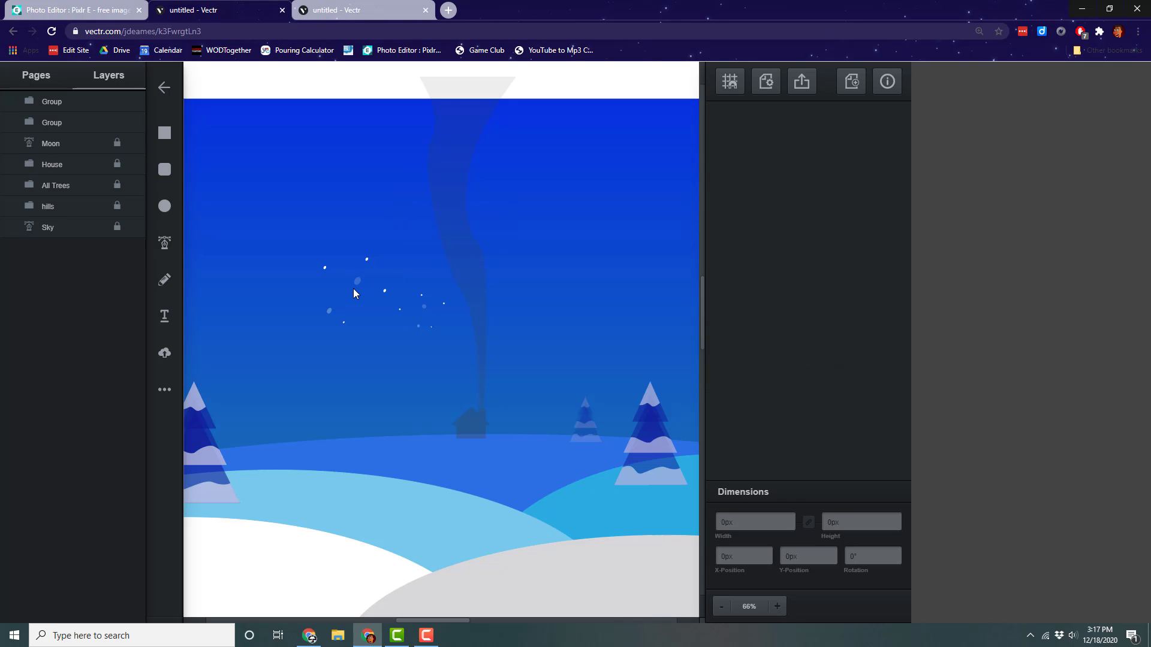
left_click(356, 282)
key("Delete")
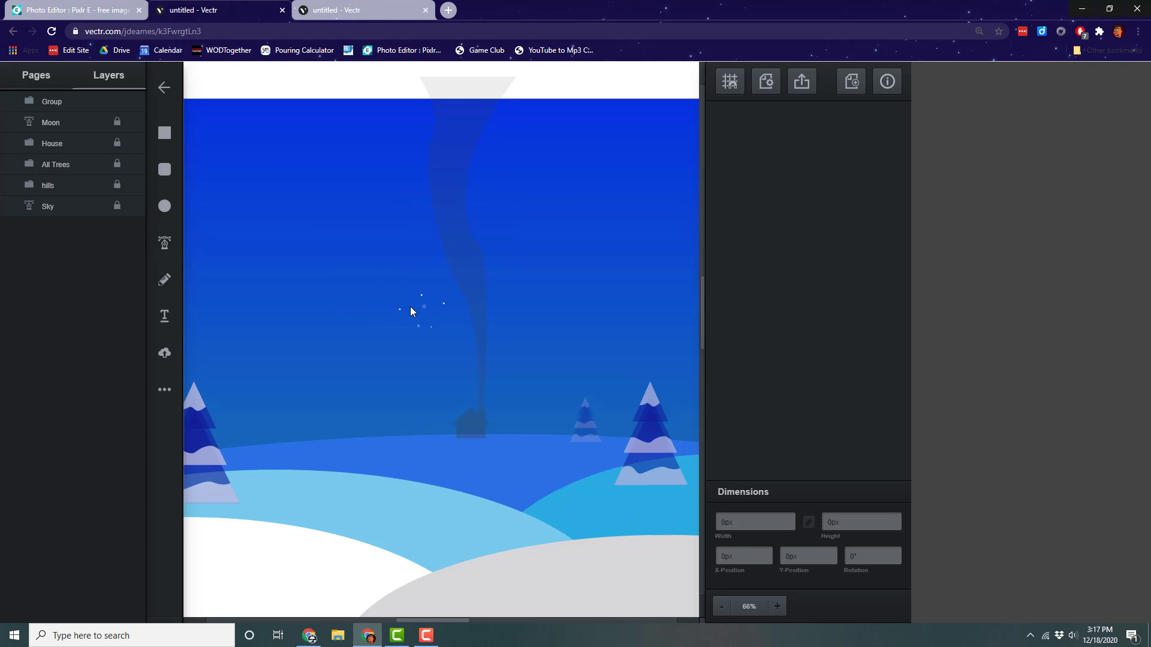
- Make two enlarged copies of the star group and spread them over the sky around the smoke
left_click(428, 311)
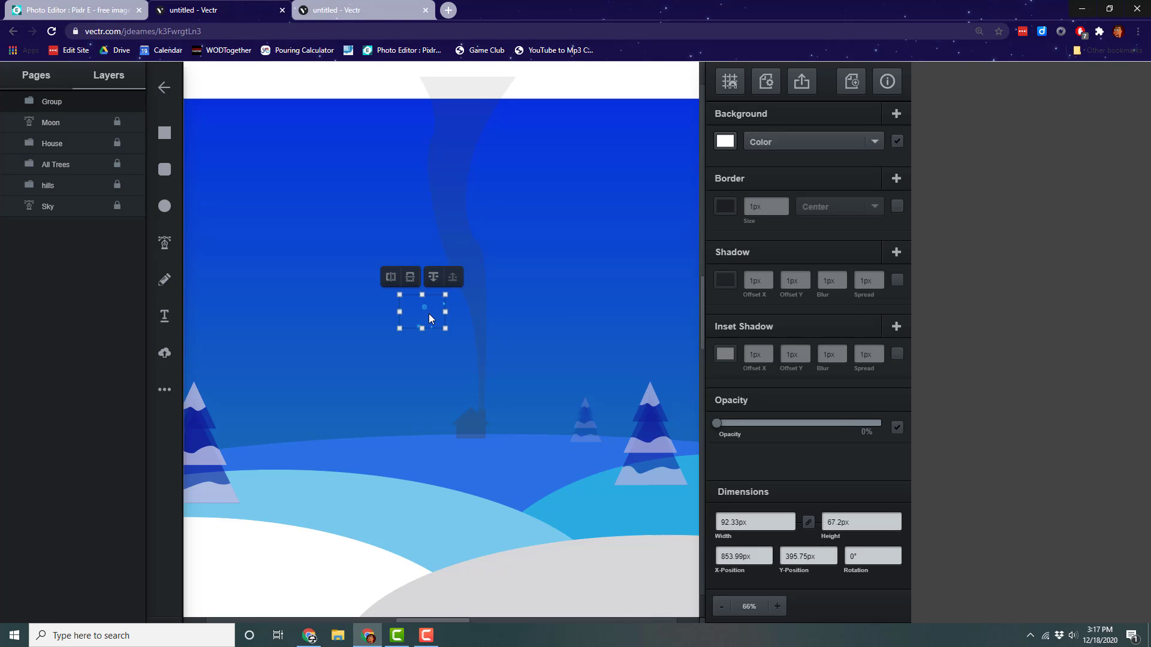
left_click_drag(429, 318, 460, 198)
left_click_drag(500, 233, 558, 267)
left_click(358, 286)
mouse_move(333, 249)
left_mouse_down()
mouse_move(301, 213)
mouse_move(321, 249)
mouse_move(356, 245)
left_mouse_up()
- Duplicate the three star groups, move the copies to the sky's upper left corner and enlarge them to about 581 × 370 px overall
mouse_move(263, 148)
left_mouse_down()
mouse_move(297, 185)
mouse_move(595, 379)
left_mouse_up()
key("ctrl+d")
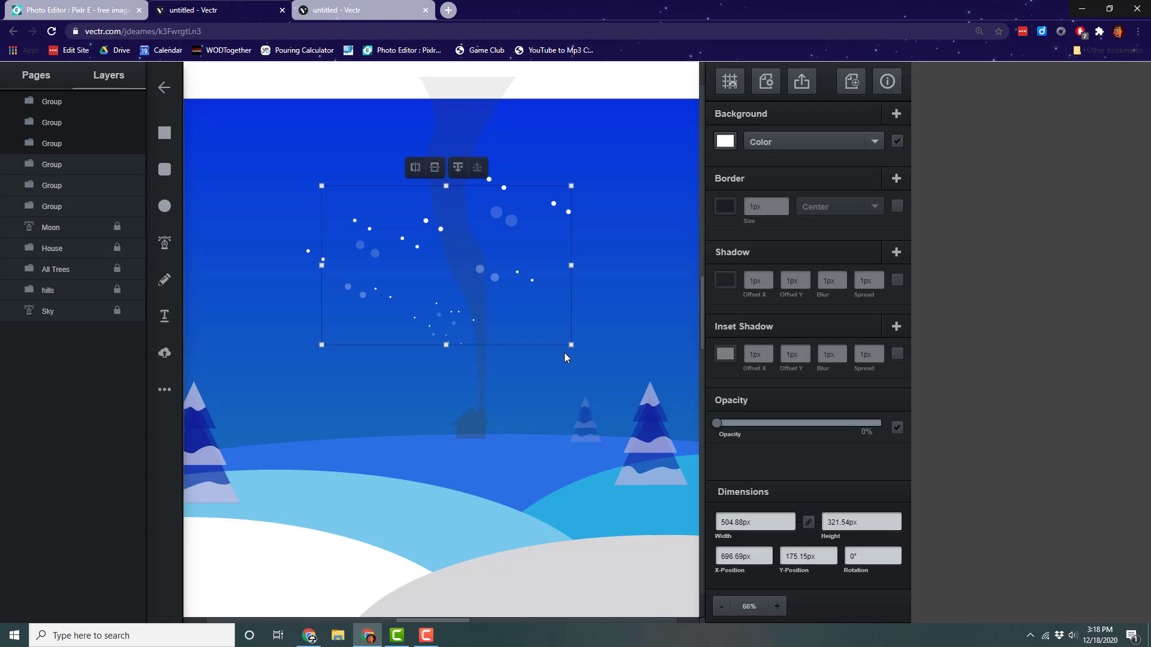
left_click(719, 607)
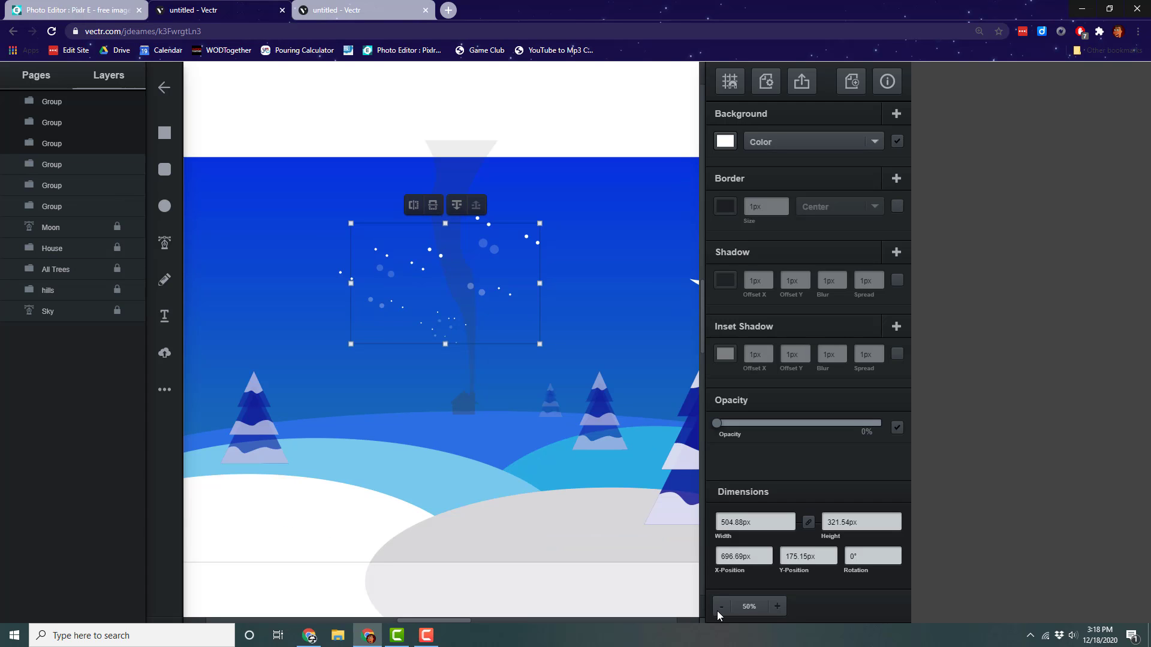
left_click(720, 607)
left_click_drag(416, 319, 263, 283)
left_click_drag(350, 306, 359, 314)
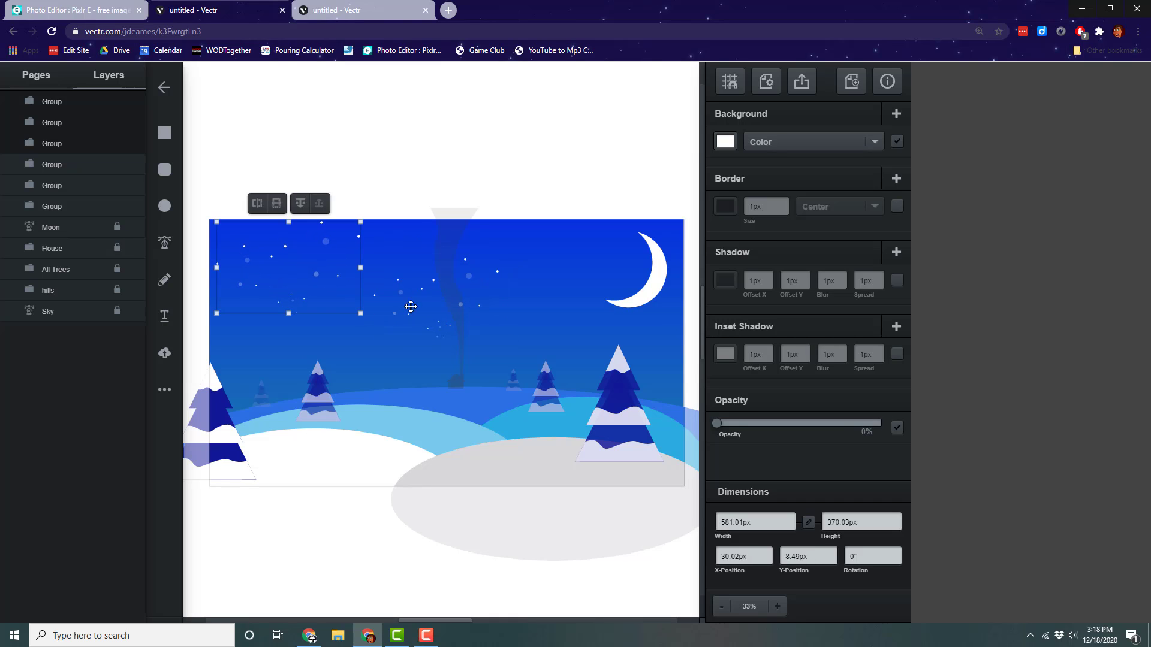
- Reposition the star groups around the smoke so they spread more evenly across the middle of the sky
left_click_drag(421, 295, 468, 259)
left_click(484, 276)
left_click_drag(441, 325, 424, 306)
left_click_drag(204, 185, 520, 350)
key("ctrl+v")
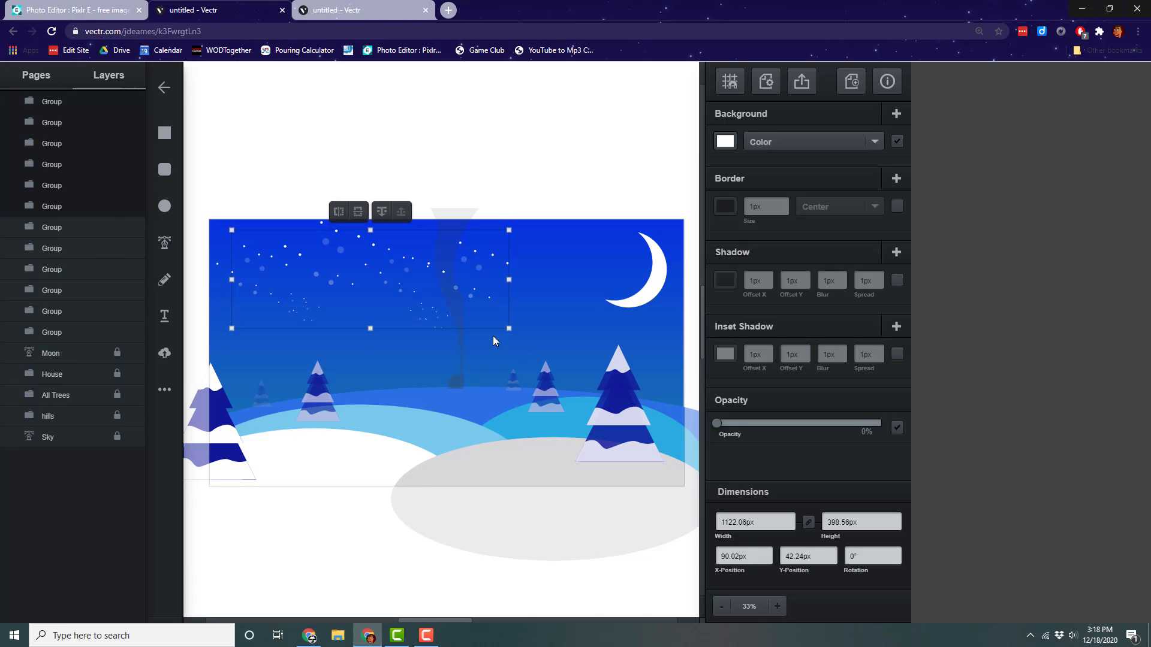
left_click(472, 293)
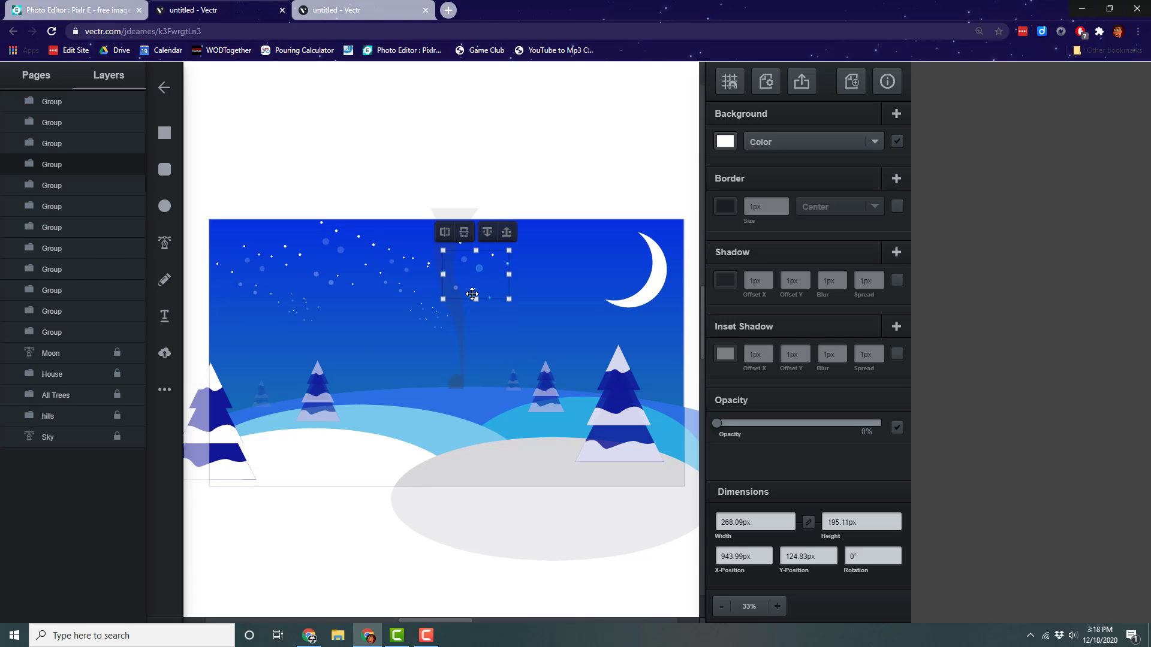
key("ctrl+z")
- Select all six star groups and combine them into one group
left_click_drag(207, 198, 535, 350)
right_click(407, 279)
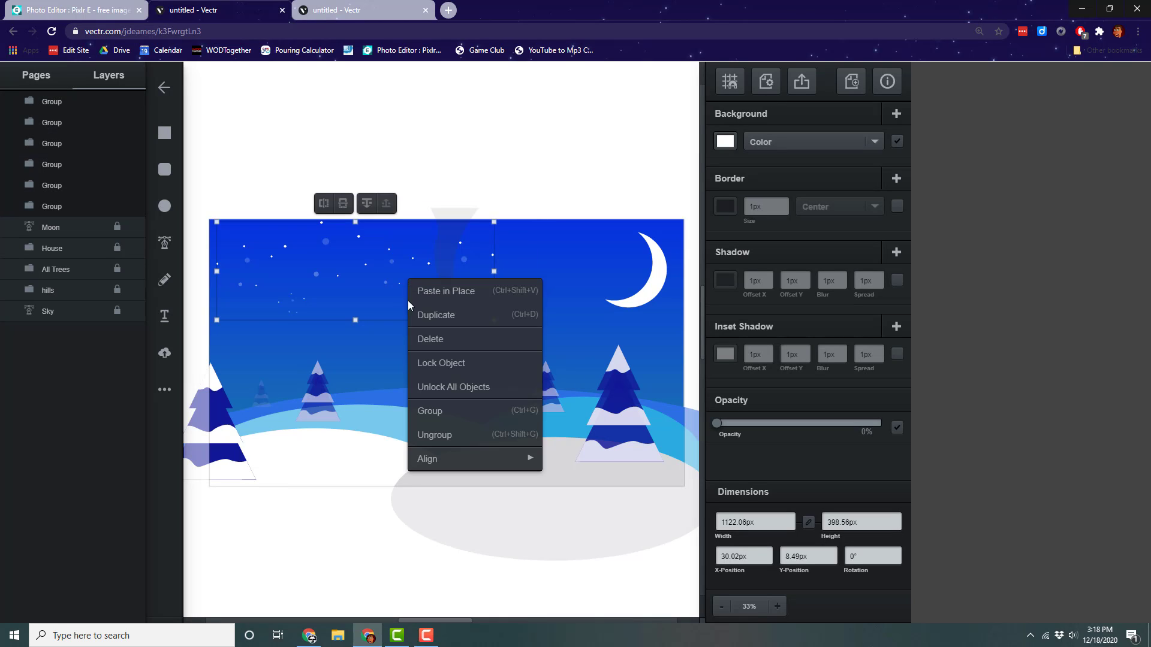
left_click(419, 411)
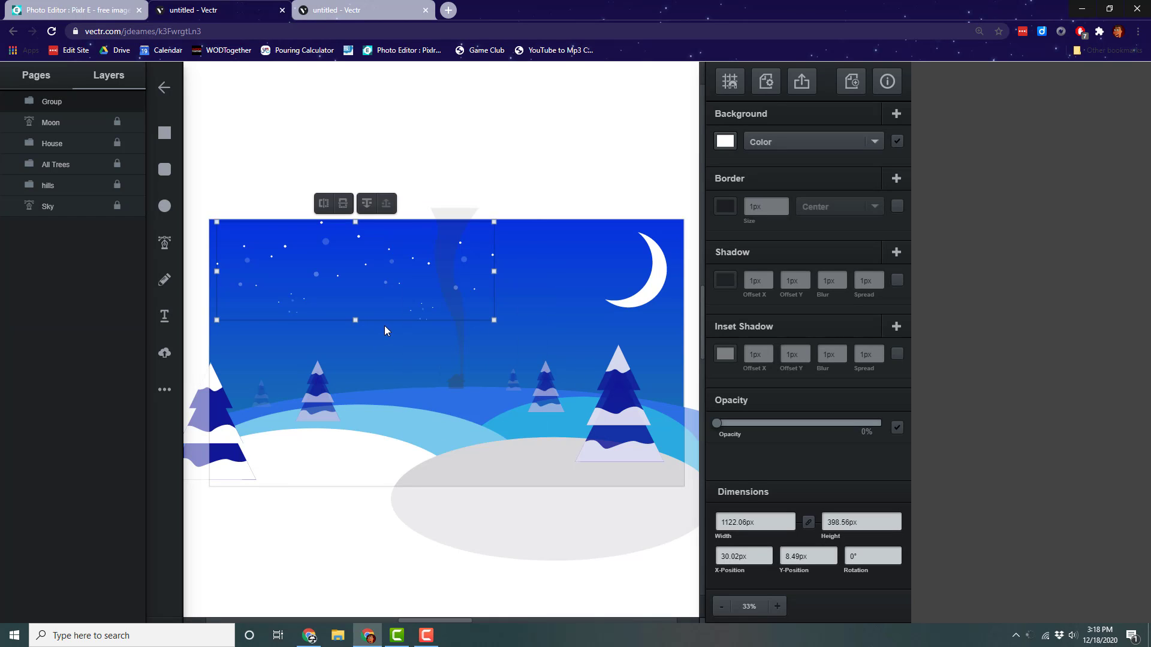
- Duplicate the combined star group over the right half of the sky and stretch that half's group downward to about 486 px tall
key("ctrl+v")
left_click_drag(385, 282, 613, 289)
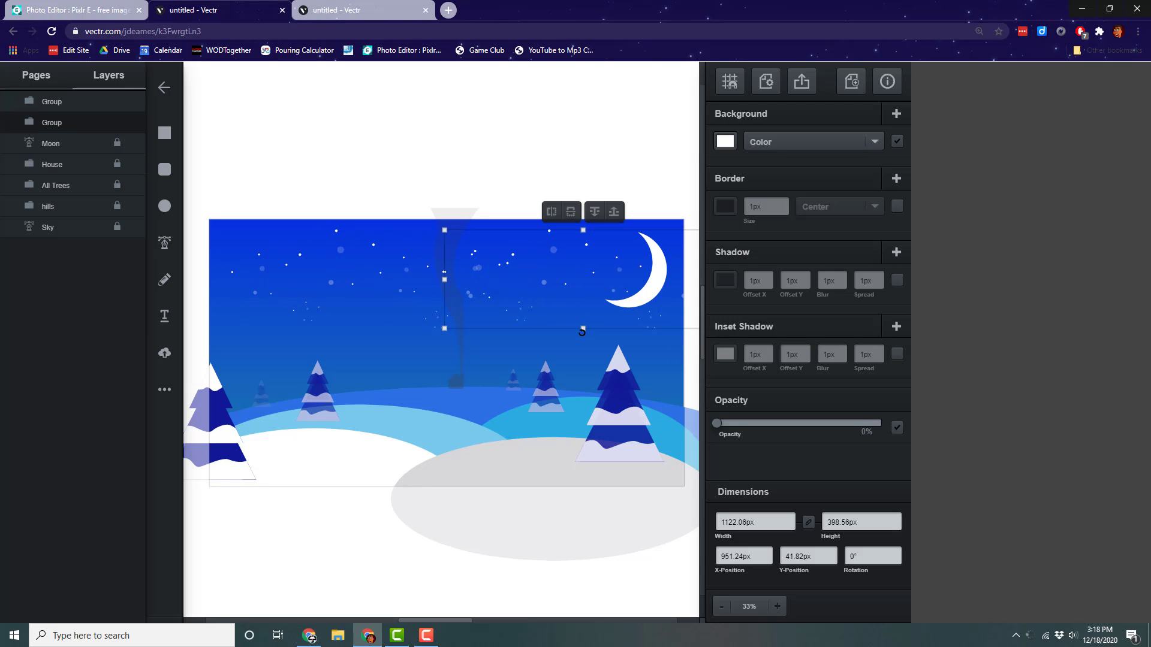
mouse_move(585, 329)
left_mouse_down()
mouse_move(586, 360)
mouse_move(585, 350)
left_mouse_up()
- Select both large star groups, duplicate them twice and spread the copies over the lower sky and the snowy hills
left_click_drag(211, 181, 701, 334)
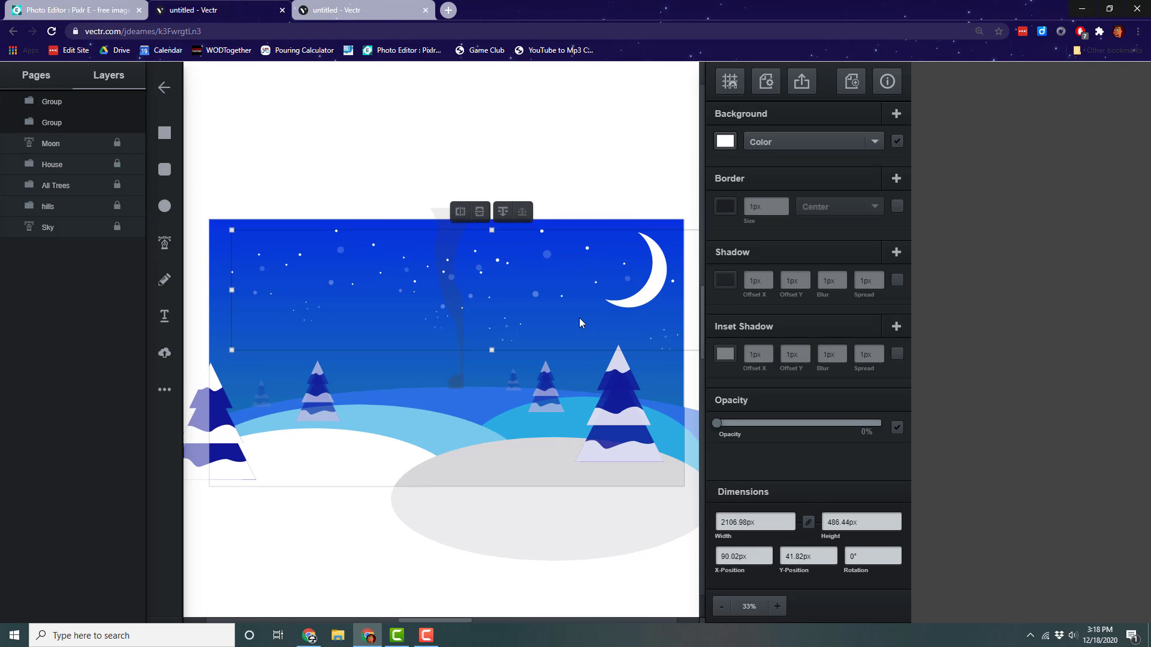
key("ctrl+c")
key("ctrl+v")
left_click_drag(442, 270, 404, 432)
key("ctrl+v")
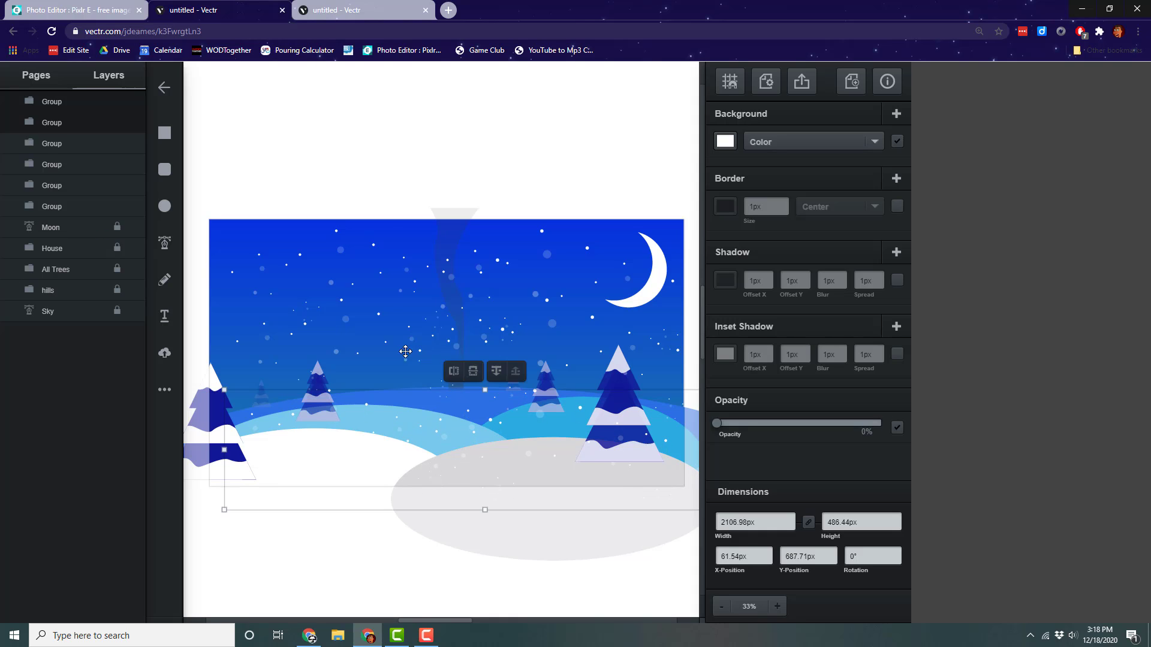
left_click(391, 160)
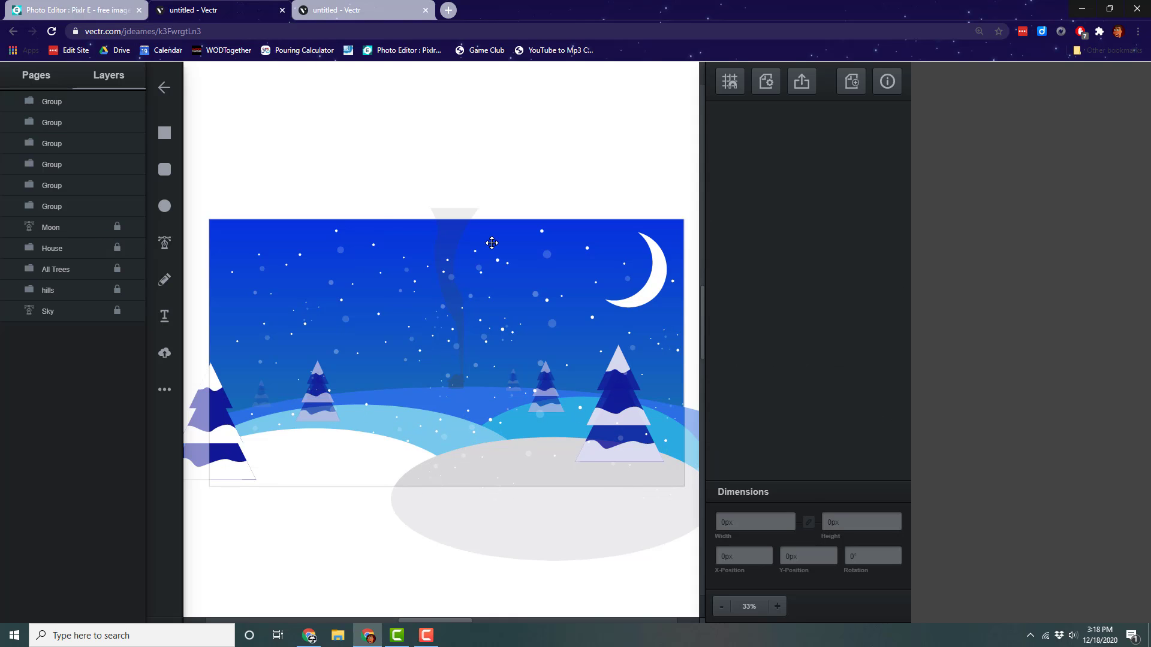
- Duplicate the four star groups covering the sky and move the copies upward to about X 41, Y -461 px
left_click(295, 275)
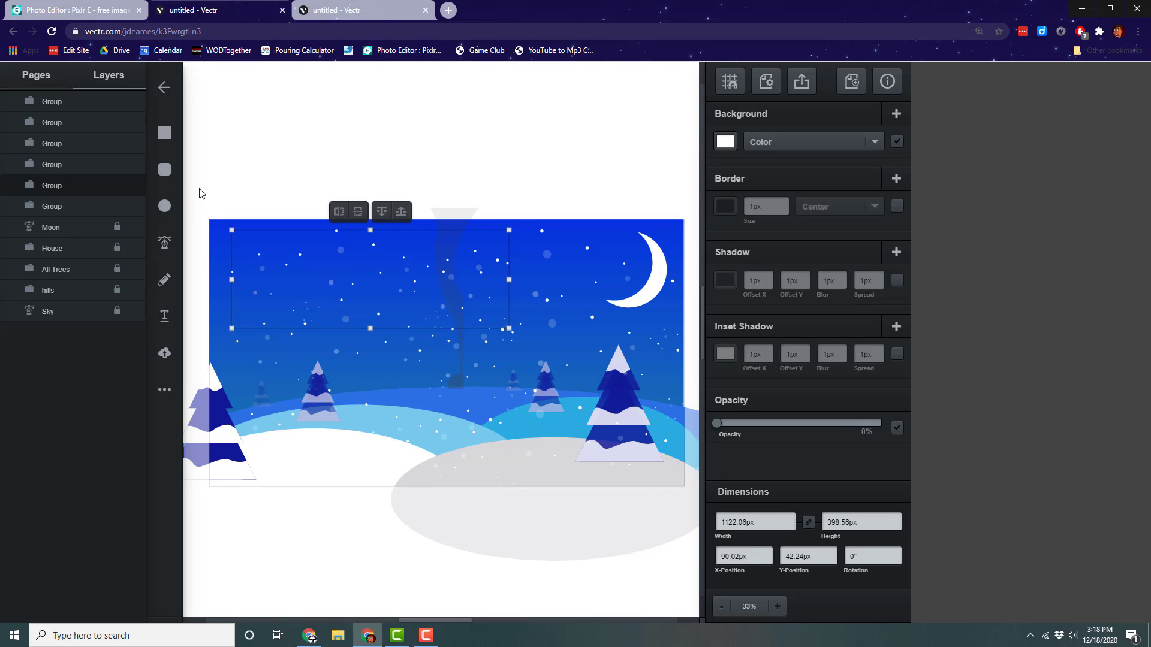
left_click_drag(200, 187, 684, 342)
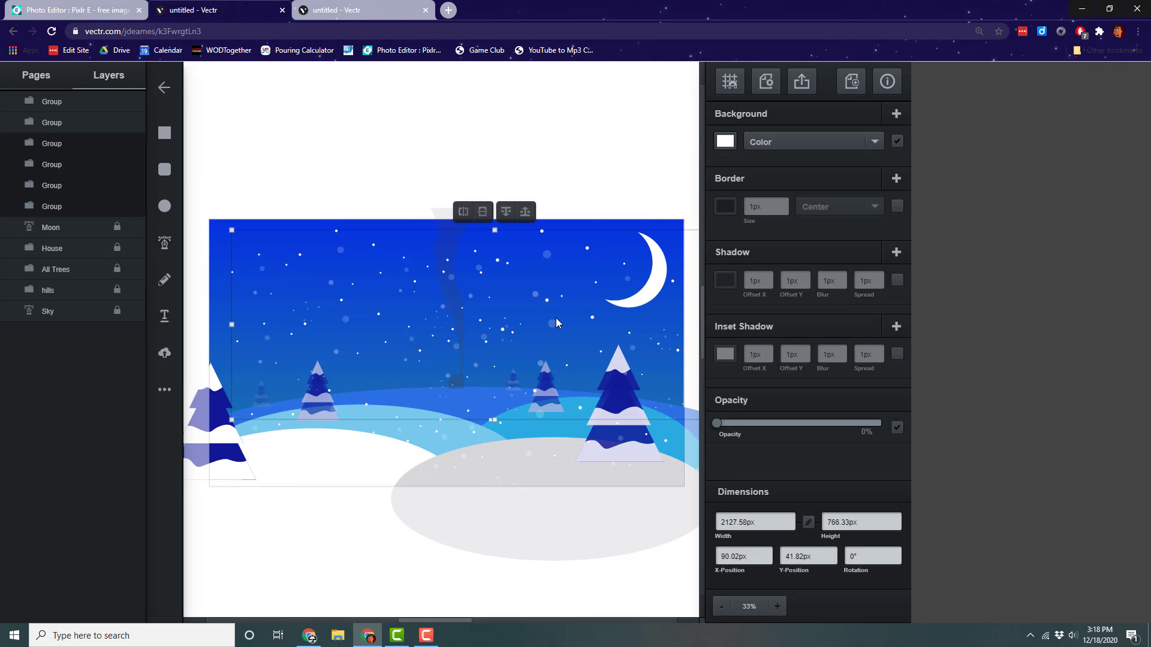
key("ctrl+d")
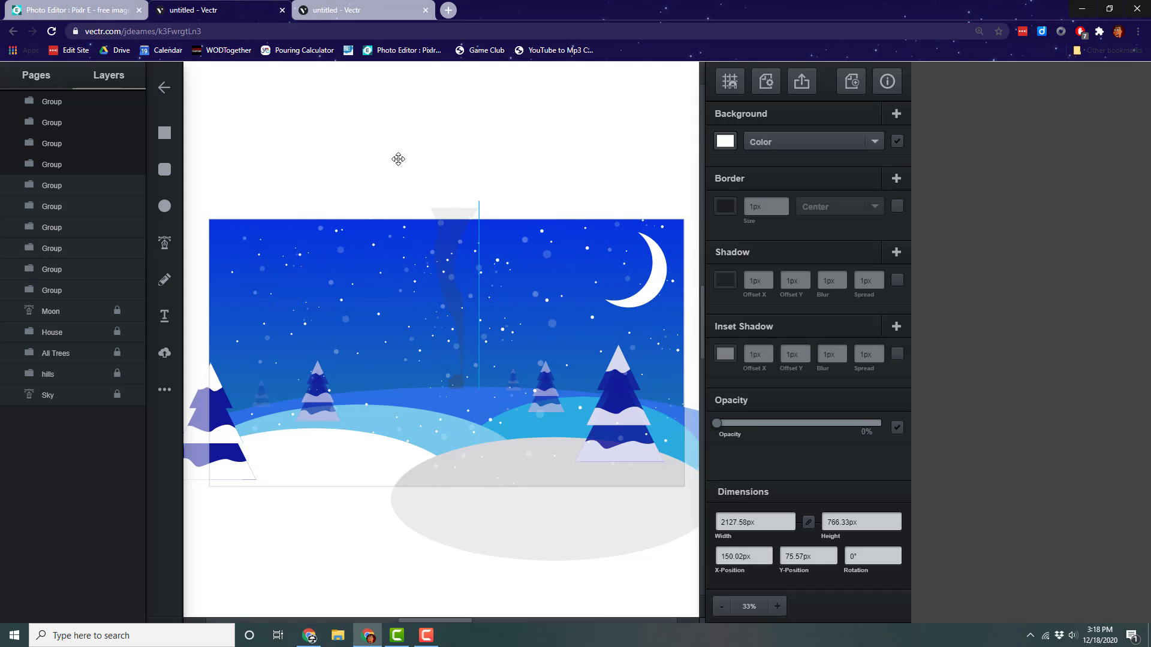
left_click_drag(398, 159, 402, 156)
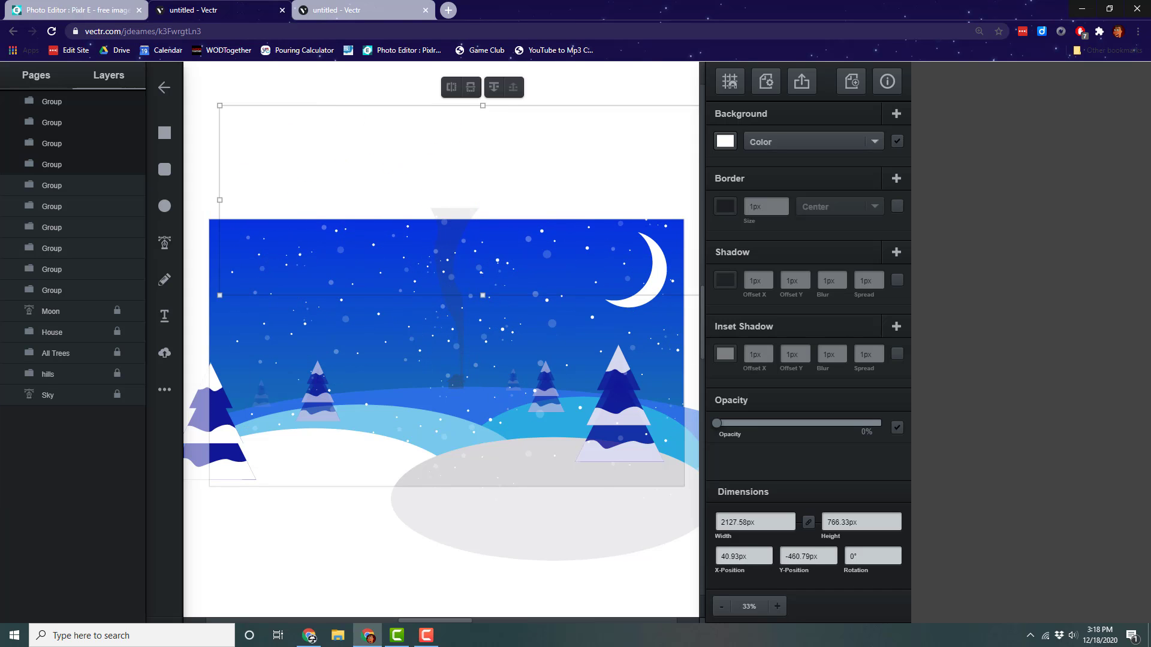
left_click(617, 250)
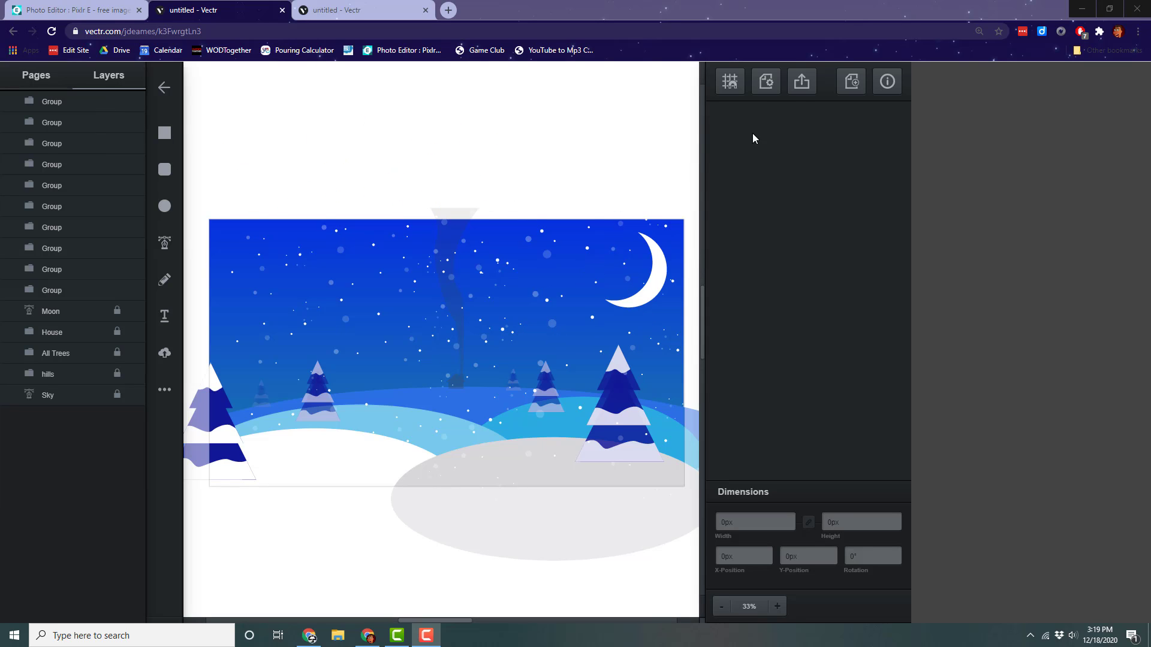
- Open the export preview of the page and set the file format to png
left_click(803, 85)
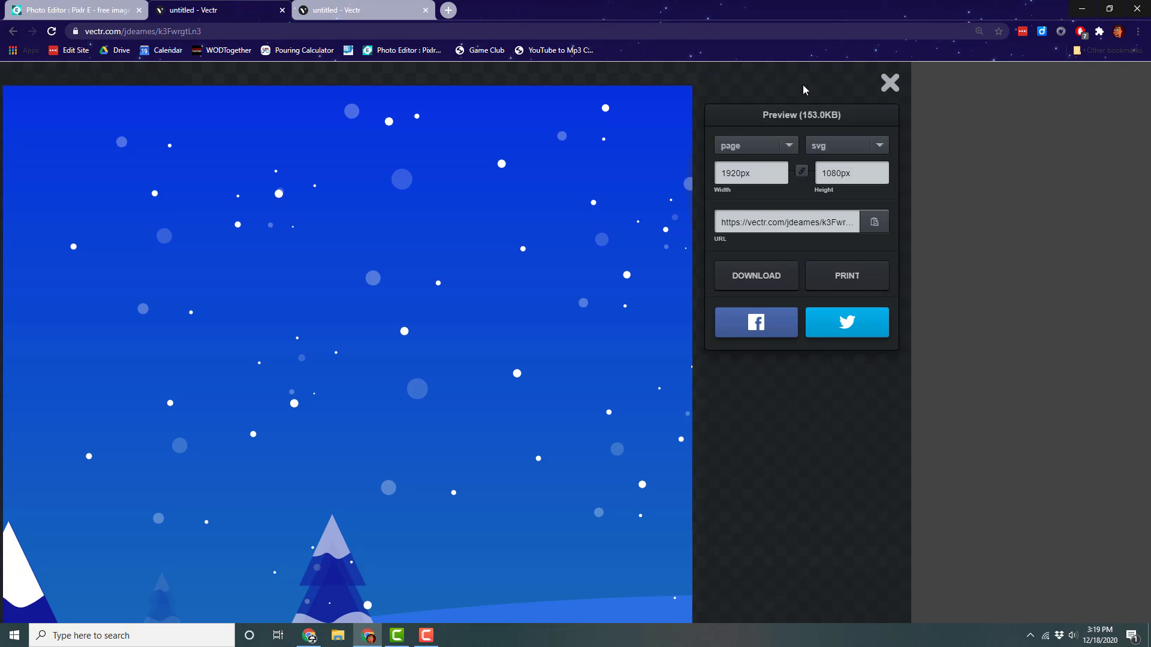
left_click(878, 147)
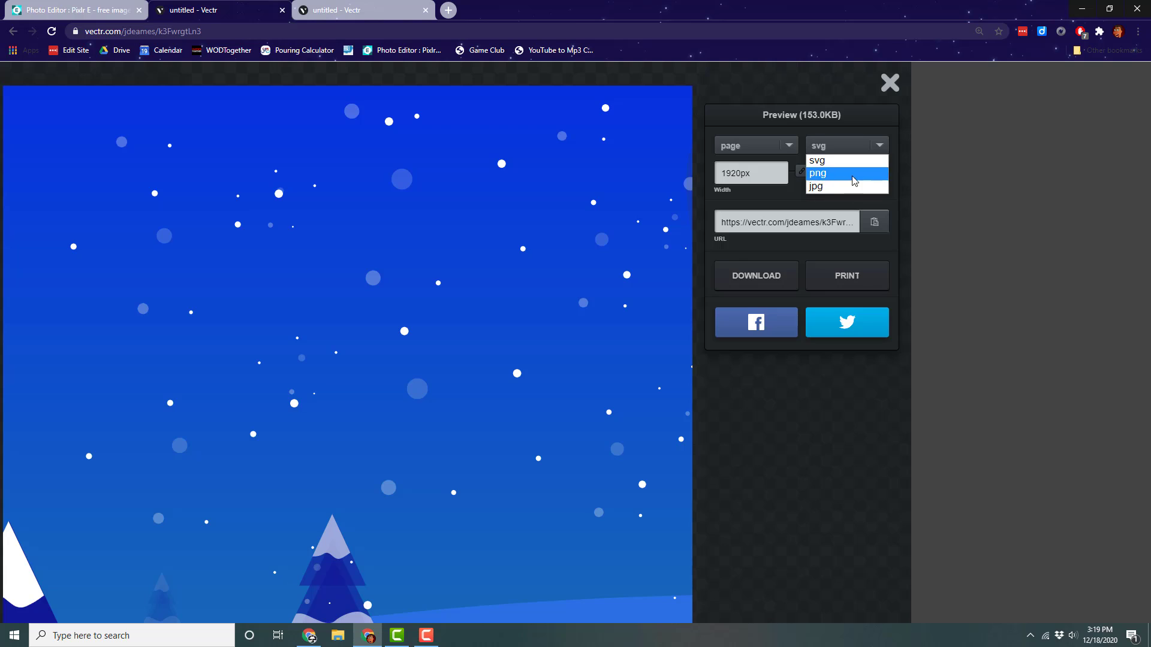
left_click(852, 181)
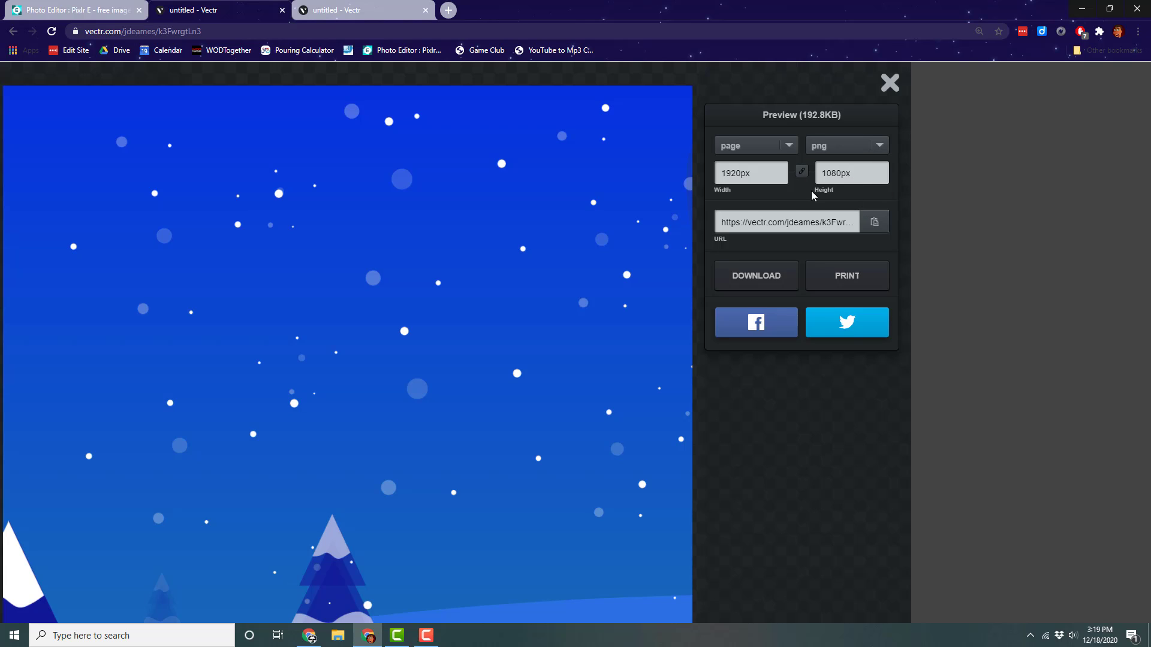
- Download the exported image to the Downloads folder under the file name "Holiday Card"
left_click(760, 276)
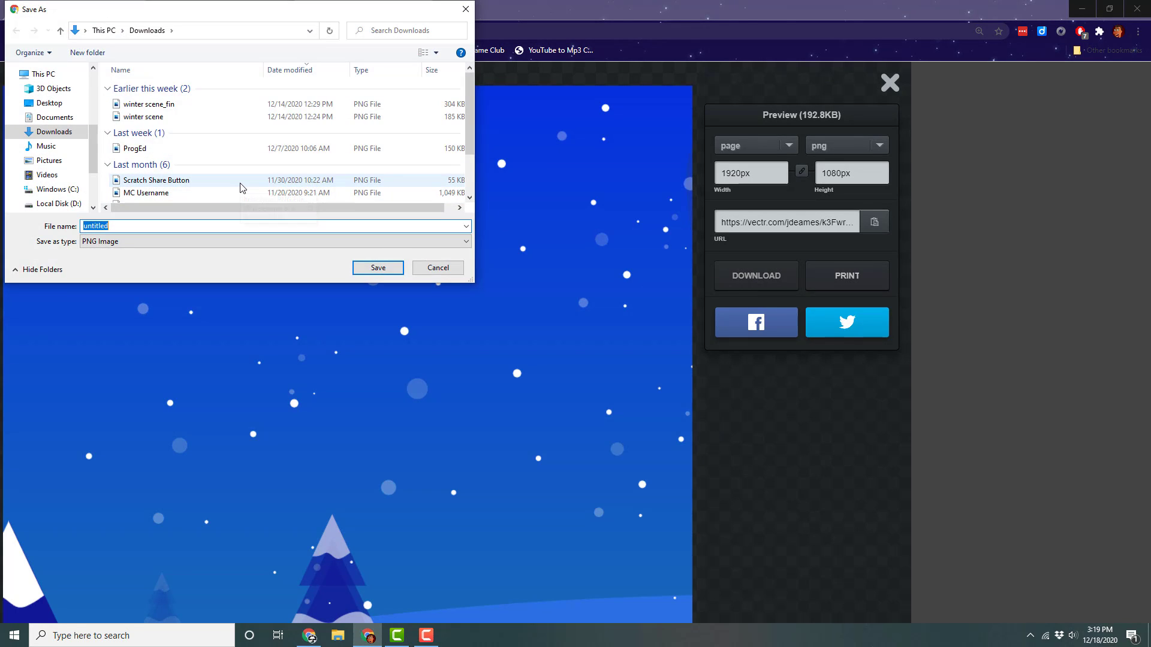
type("sEASO")
key("BackSpace")
key("BackSpace")
key("BackSpace")
key("BackSpace")
key("BackSpace")
type("Holiday Card")
key("Return")
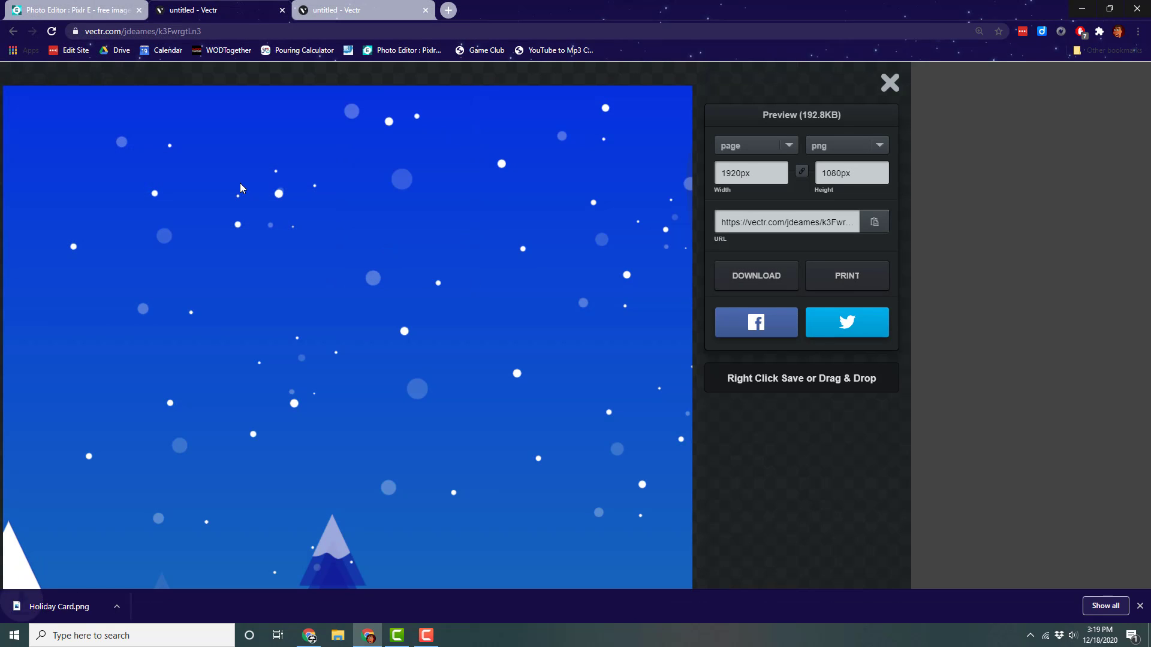
- Switch to Pixlr E and open the Holiday Card image from the Downloads folder
left_click(81, 11)
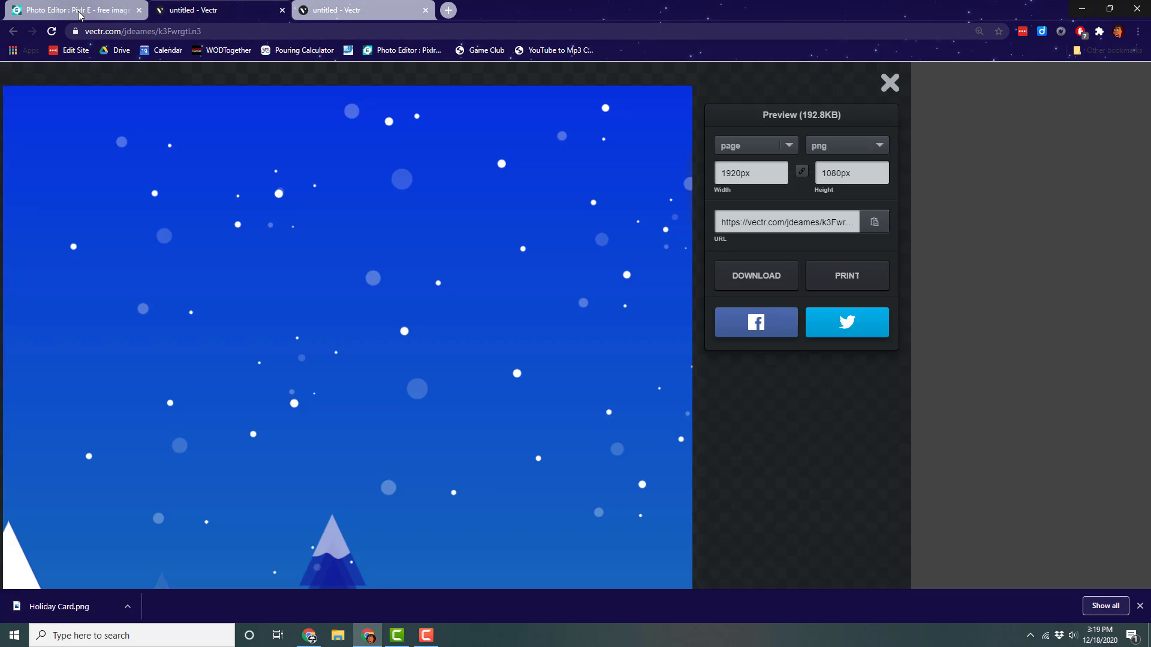
left_click(22, 71)
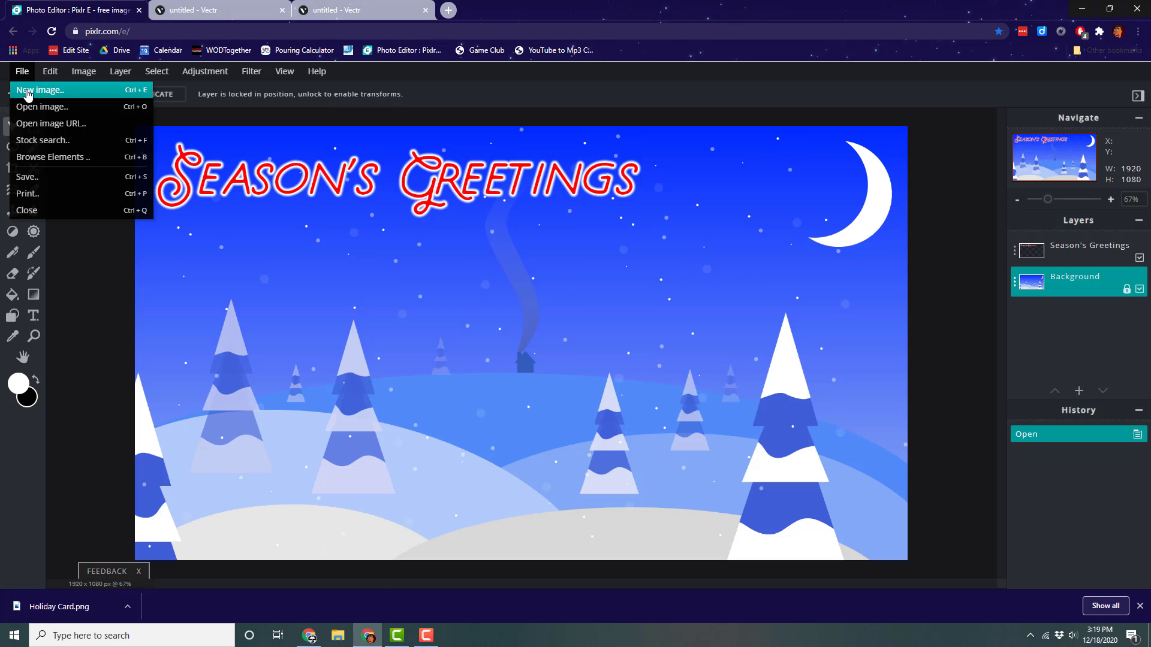
left_click(27, 91)
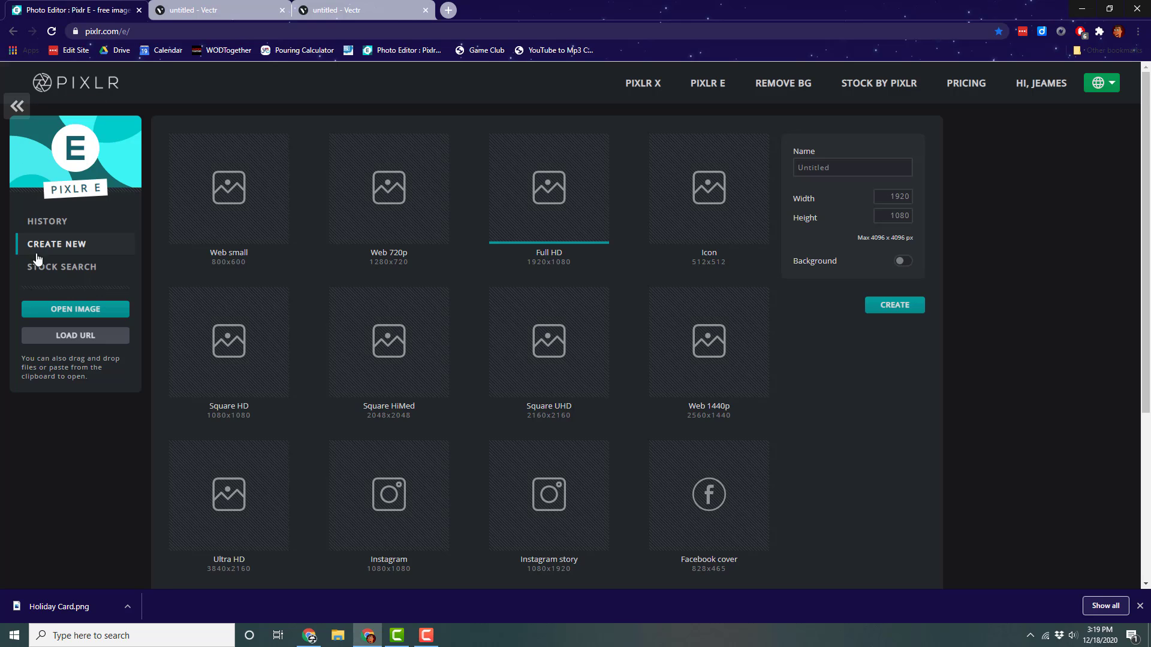
left_click(82, 308)
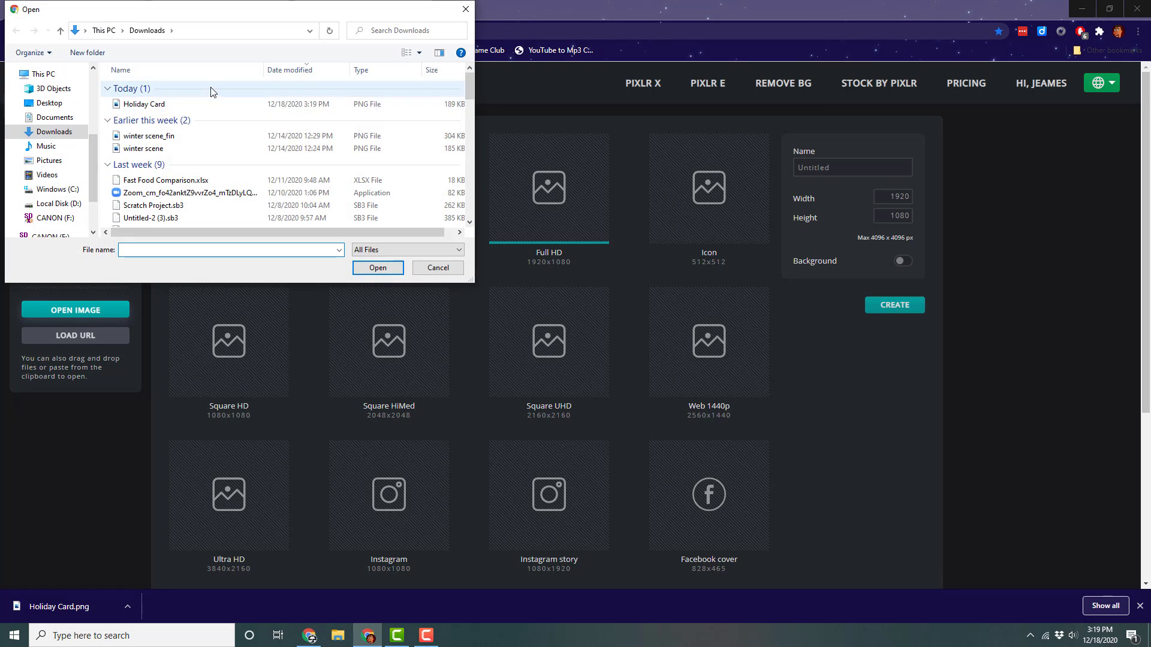
double_click(163, 105)
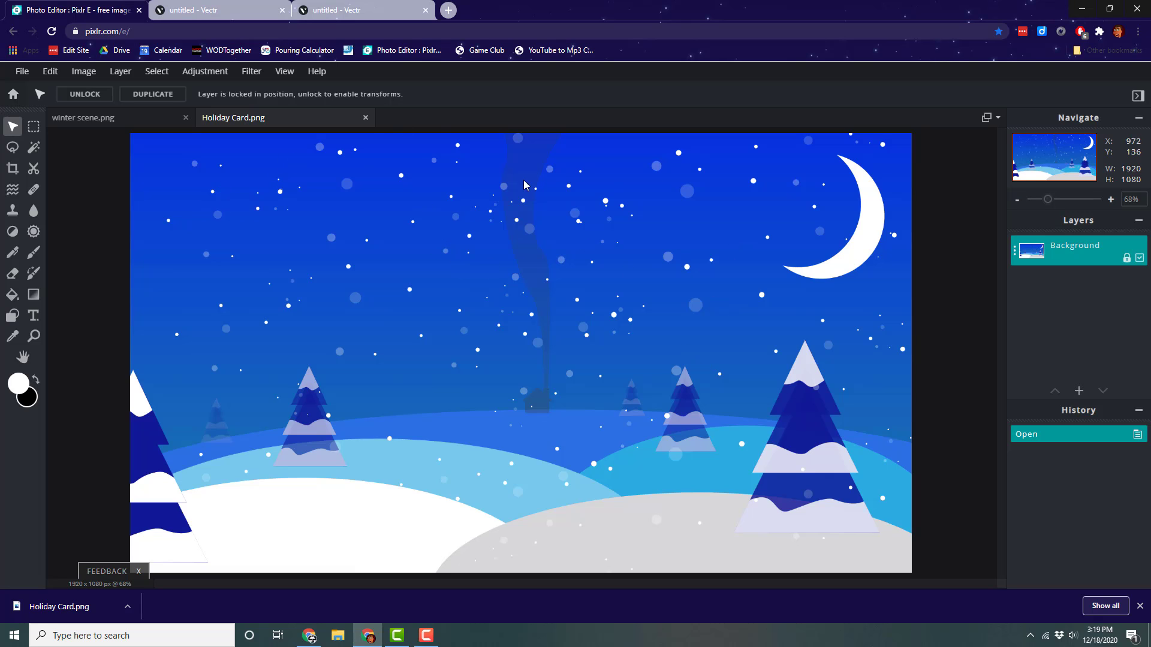
- Add a new text layer to the card reading "Season's Greetings"
left_click(33, 315)
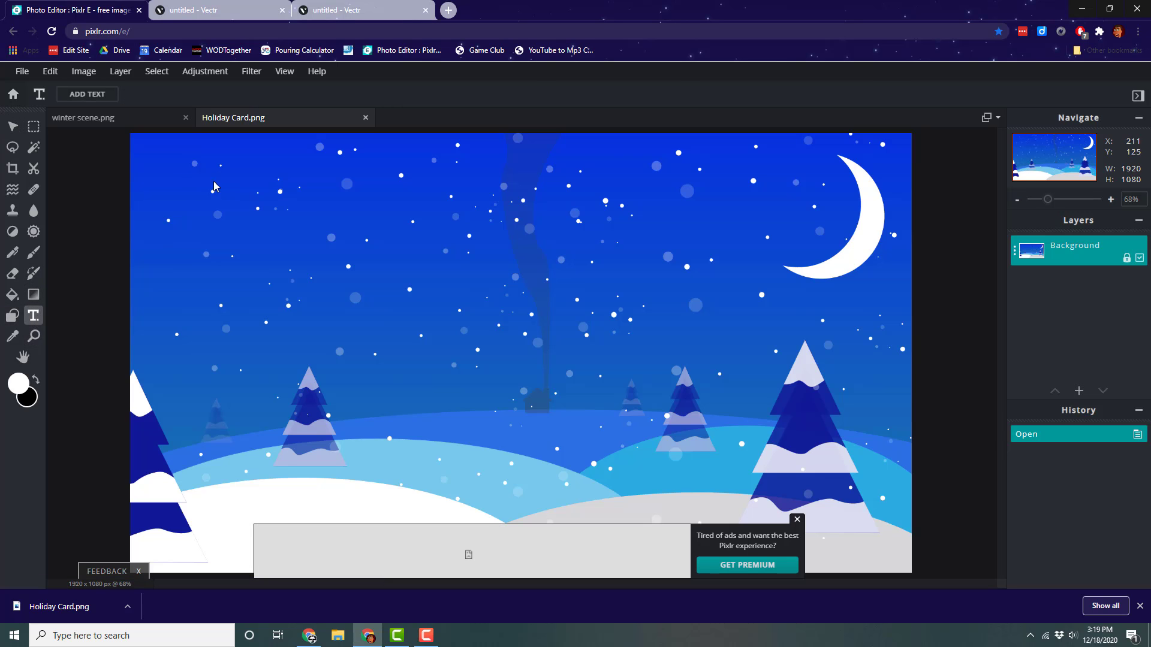
left_click(163, 158)
left_click(650, 362)
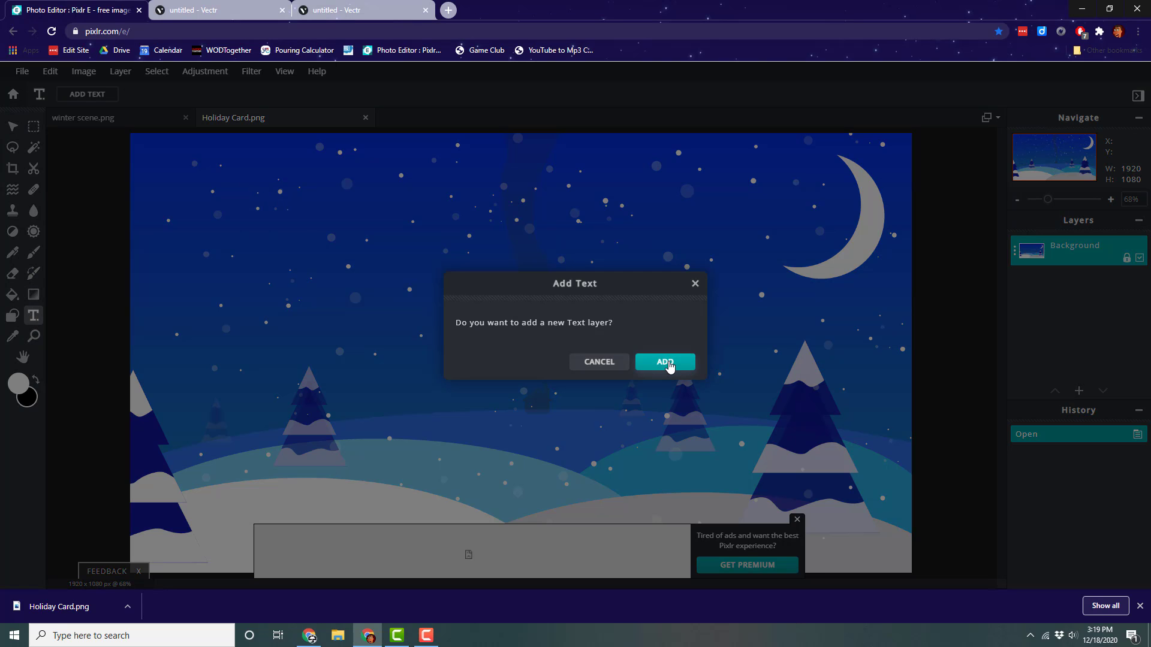
type("Season's ")
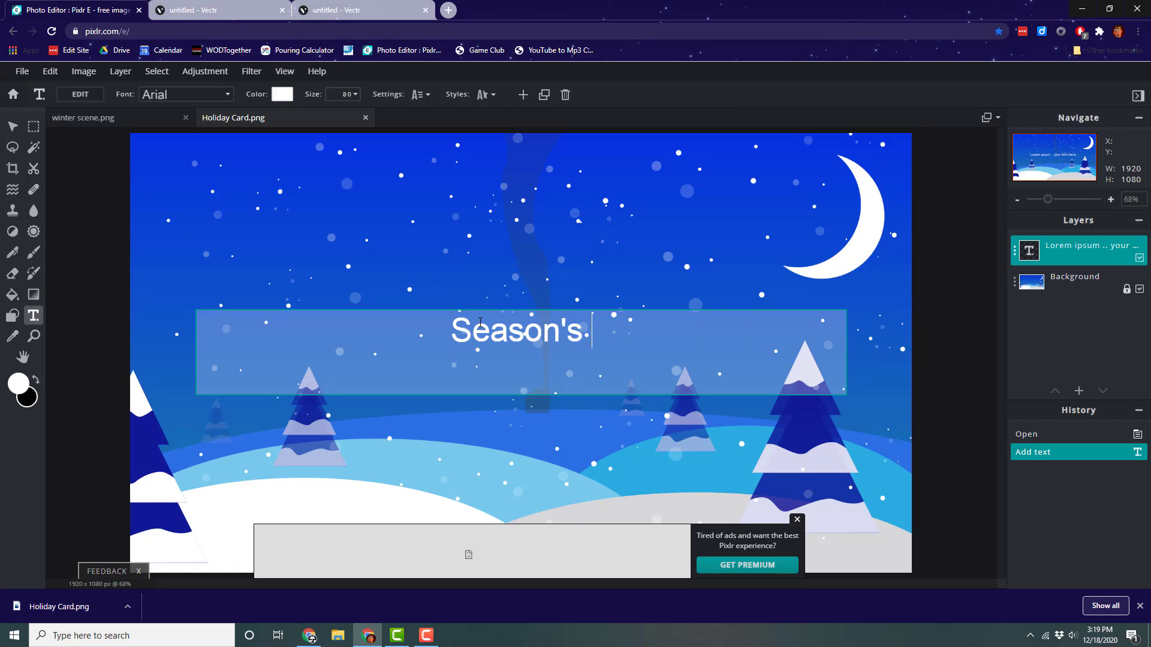
type("Greeting")
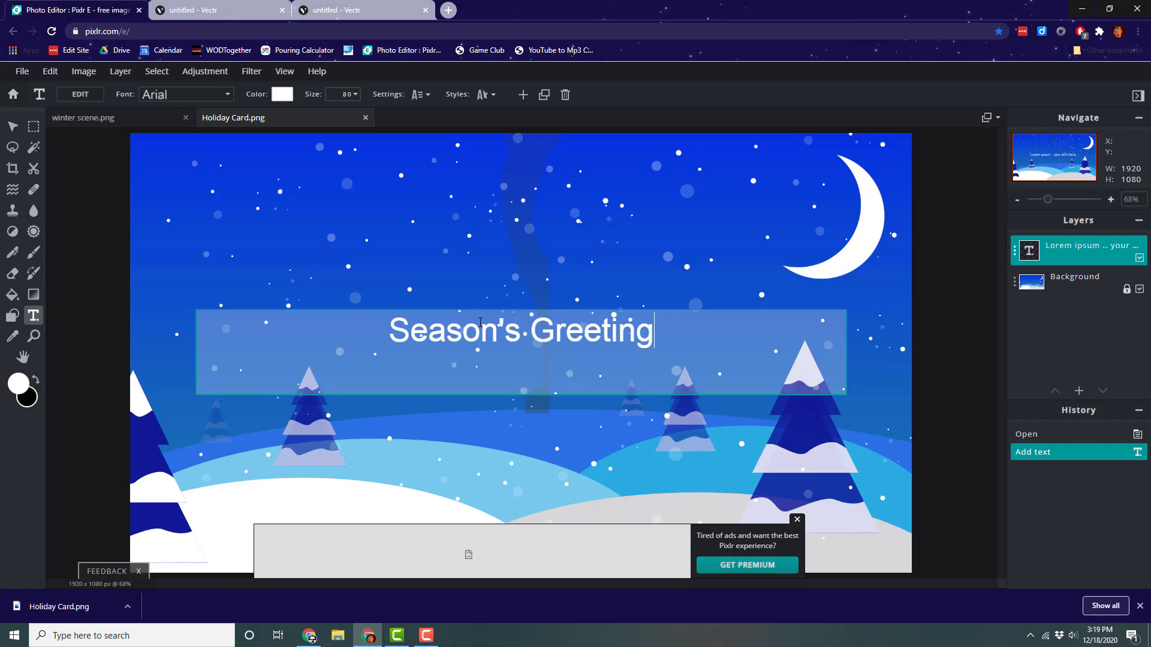
type("s")
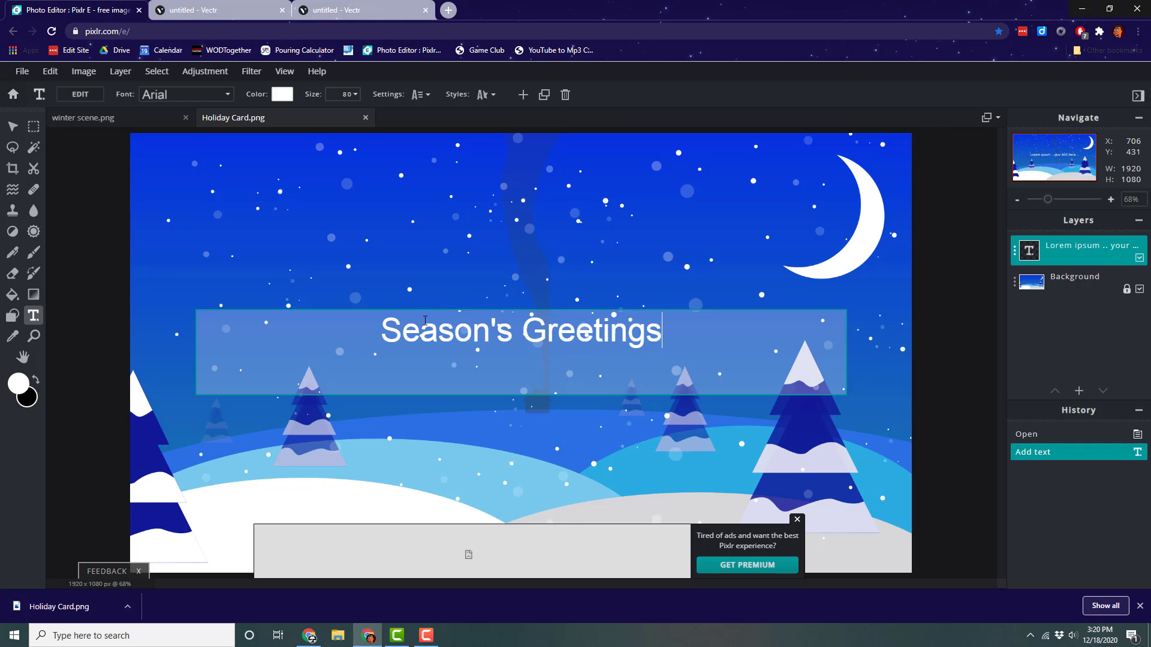
- Replace the greeting text with "Happy Holidays"
key("BackSpace")
key("BackSpace")
key("BackSpace")
key("BackSpace")
key("BackSpace")
key("BackSpace")
key("BackSpace")
key("BackSpace")
key("BackSpace")
key("BackSpace")
key("BackSpace")
key("BackSpace")
key("BackSpace")
key("BackSpace")
key("BackSpace")
key("BackSpace")
key("BackSpace")
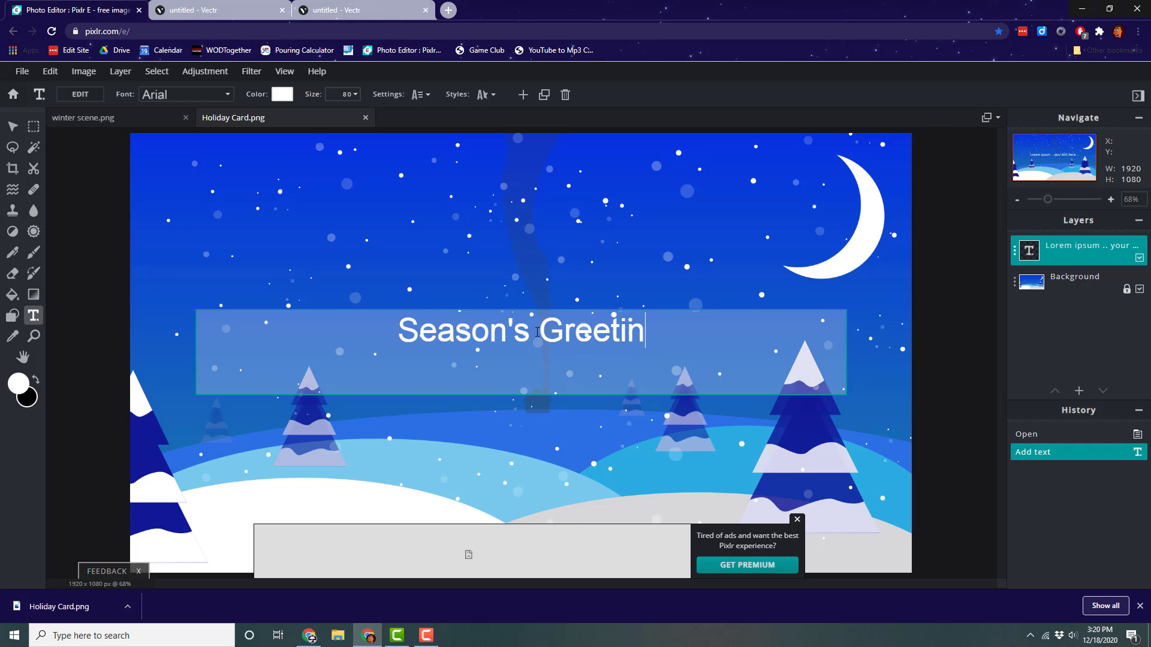
key("BackSpace")
type("Ha")
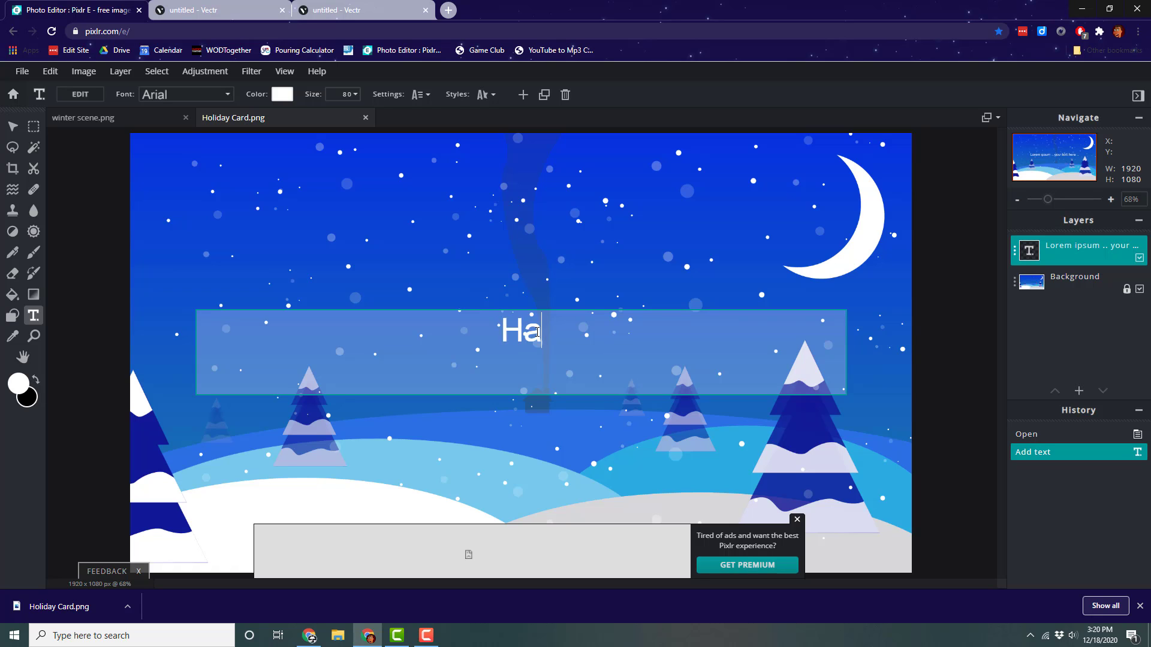
type("ppy Holidays")
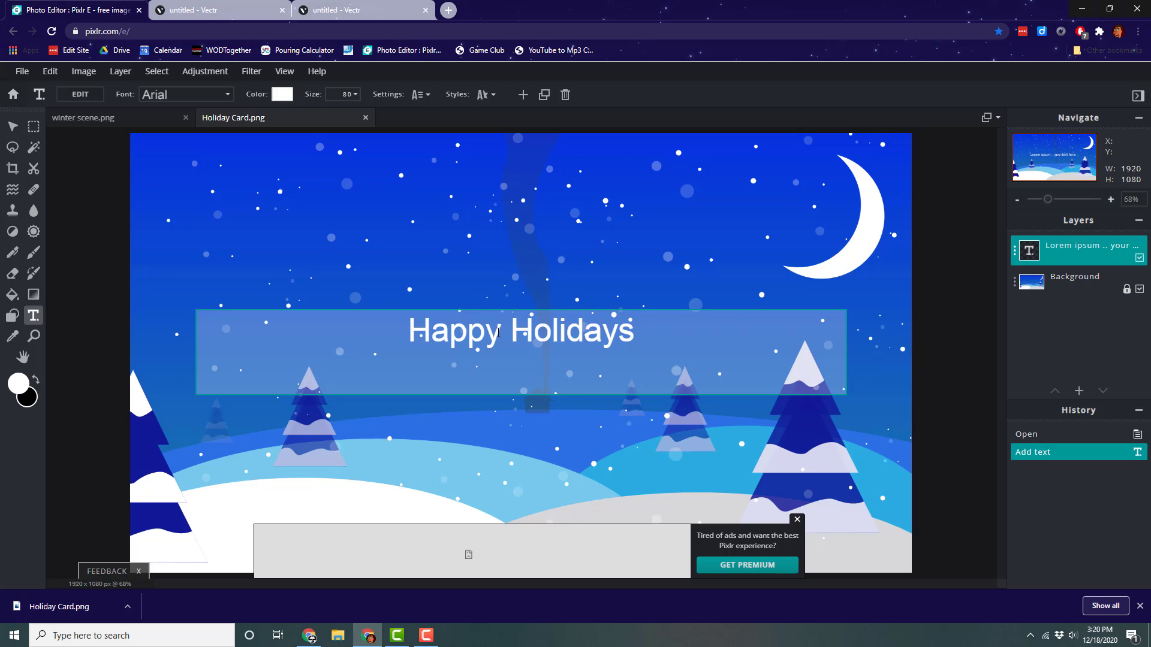
- Move the Happy Holidays text to the upper left area of the sky
left_click(13, 126)
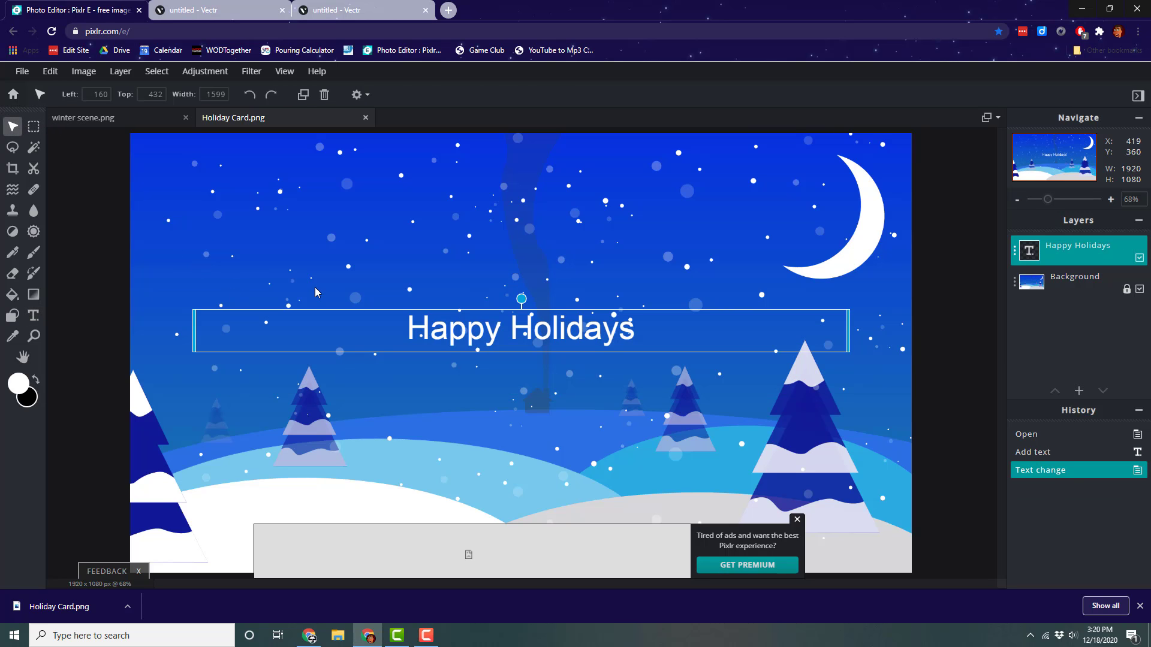
left_click_drag(427, 324, 182, 170)
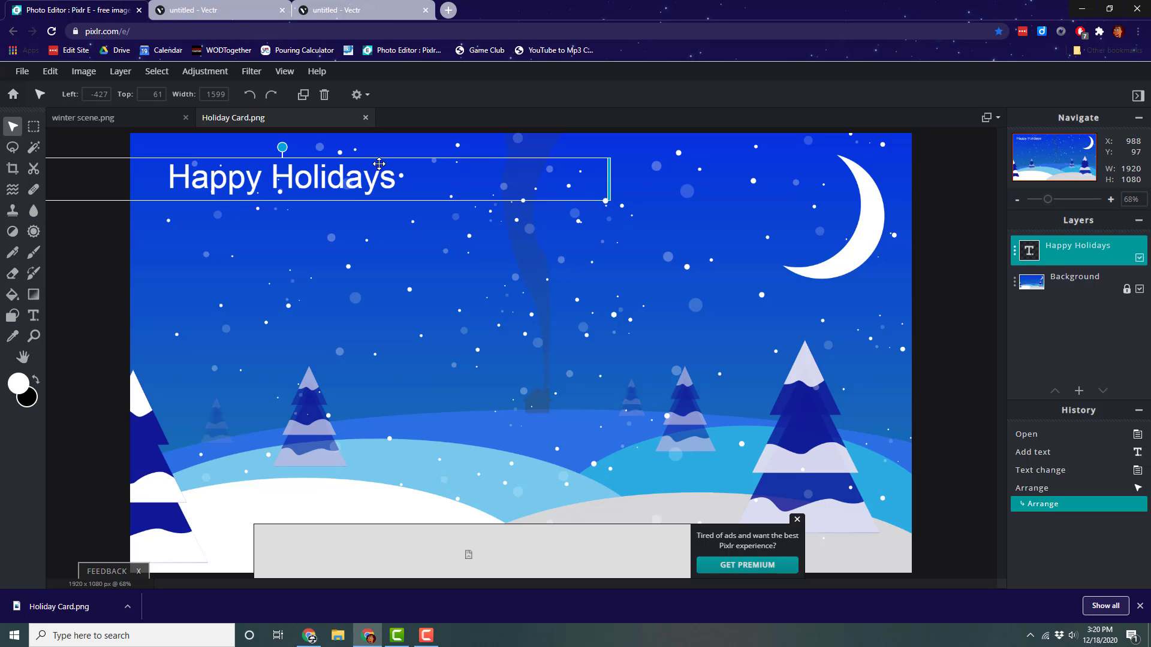
- Enlarge the Happy Holidays text to font size 137
double_click(393, 185)
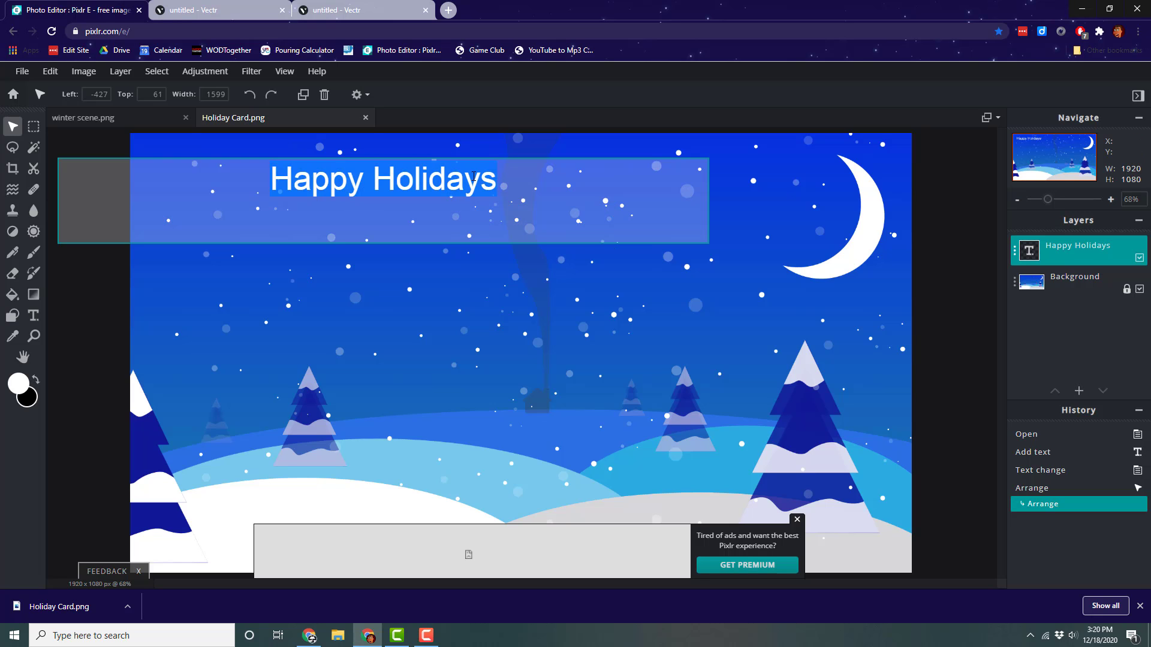
left_click(276, 184)
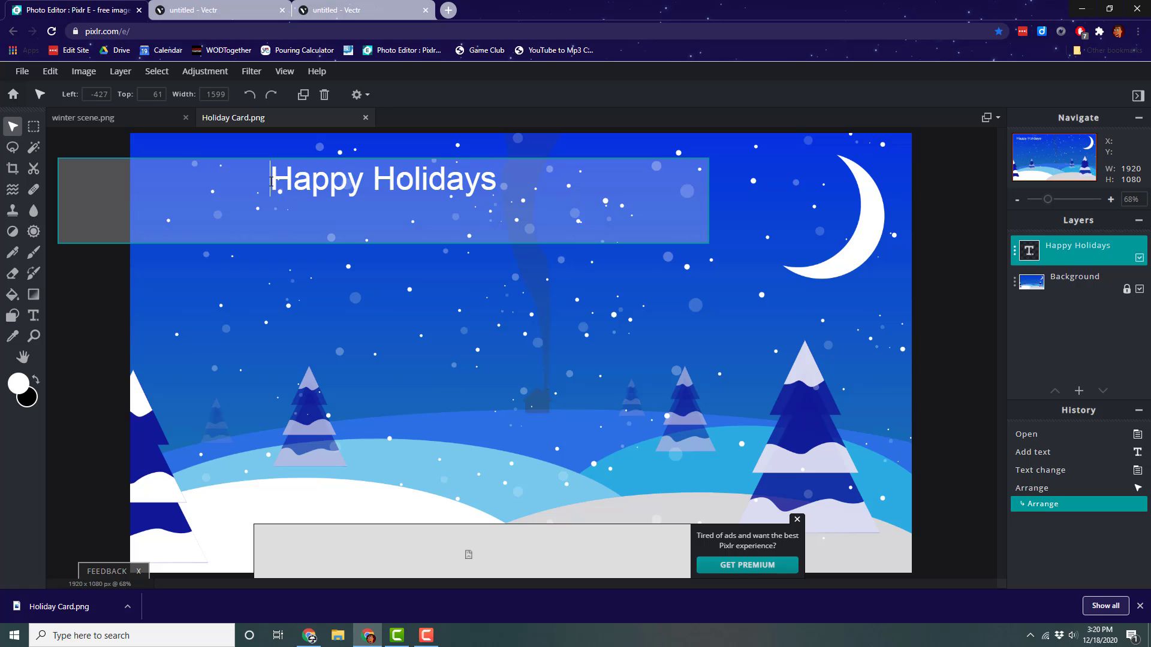
left_click_drag(273, 183, 496, 186)
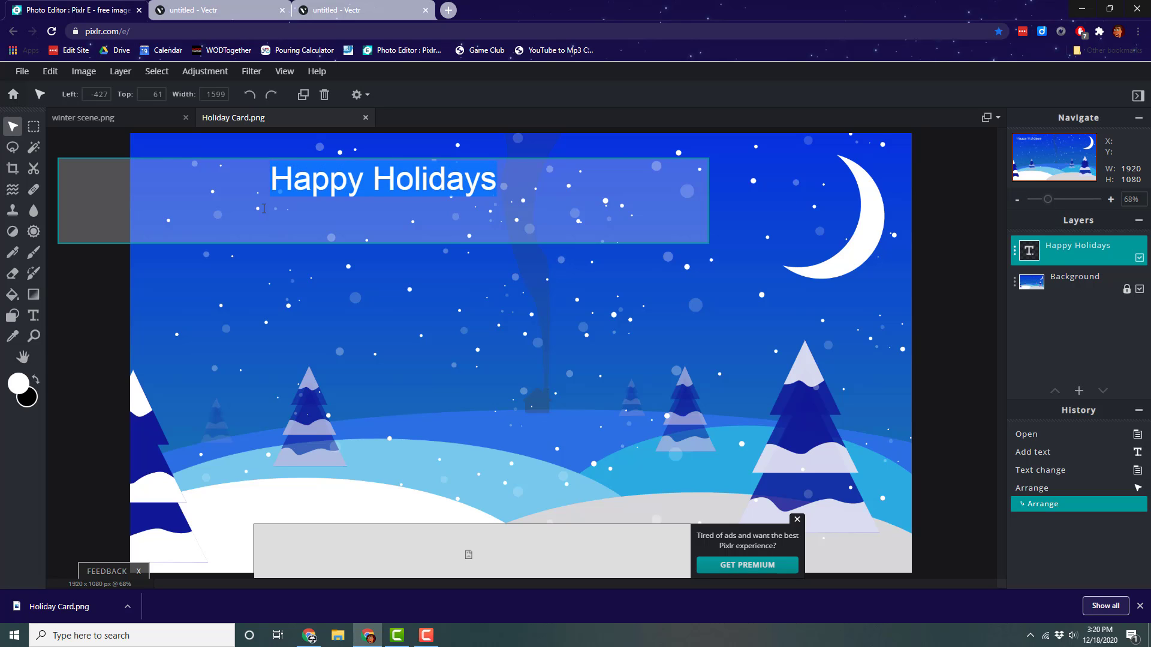
left_click(34, 316)
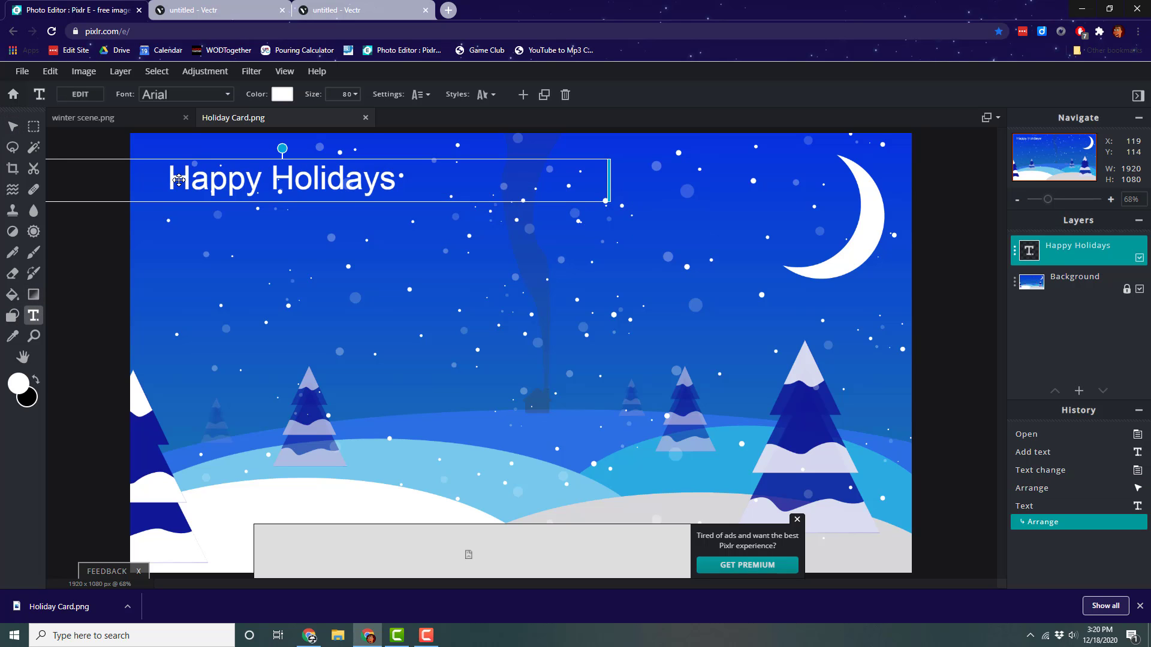
left_click(301, 178)
left_click(356, 96)
left_click(169, 174)
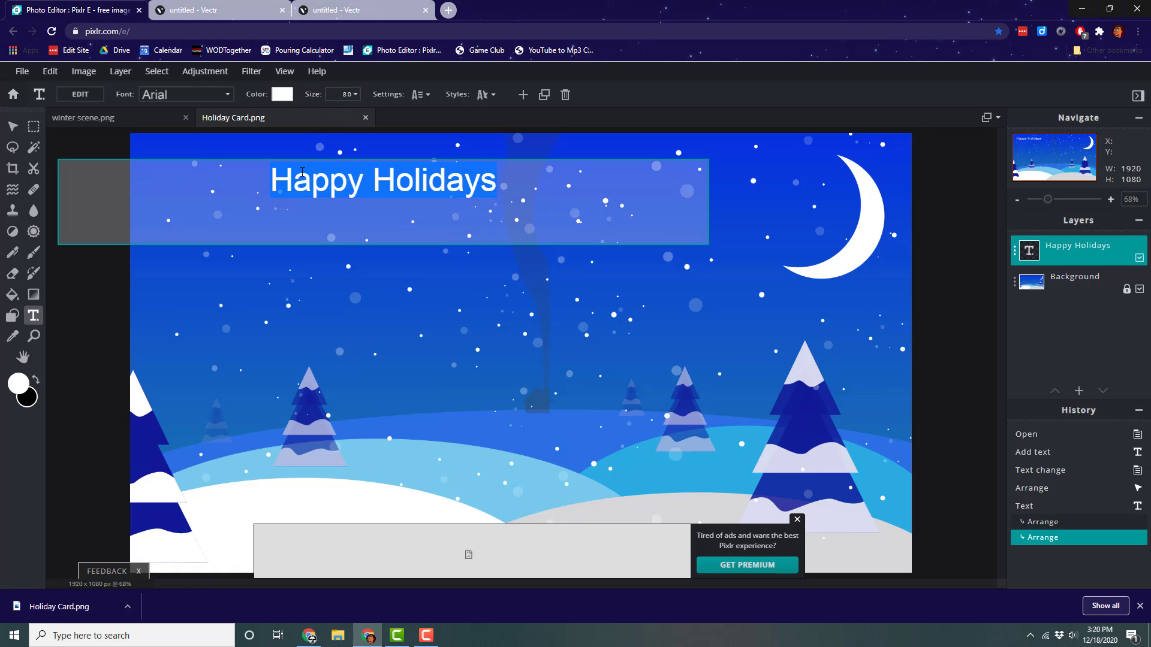
left_click(345, 94)
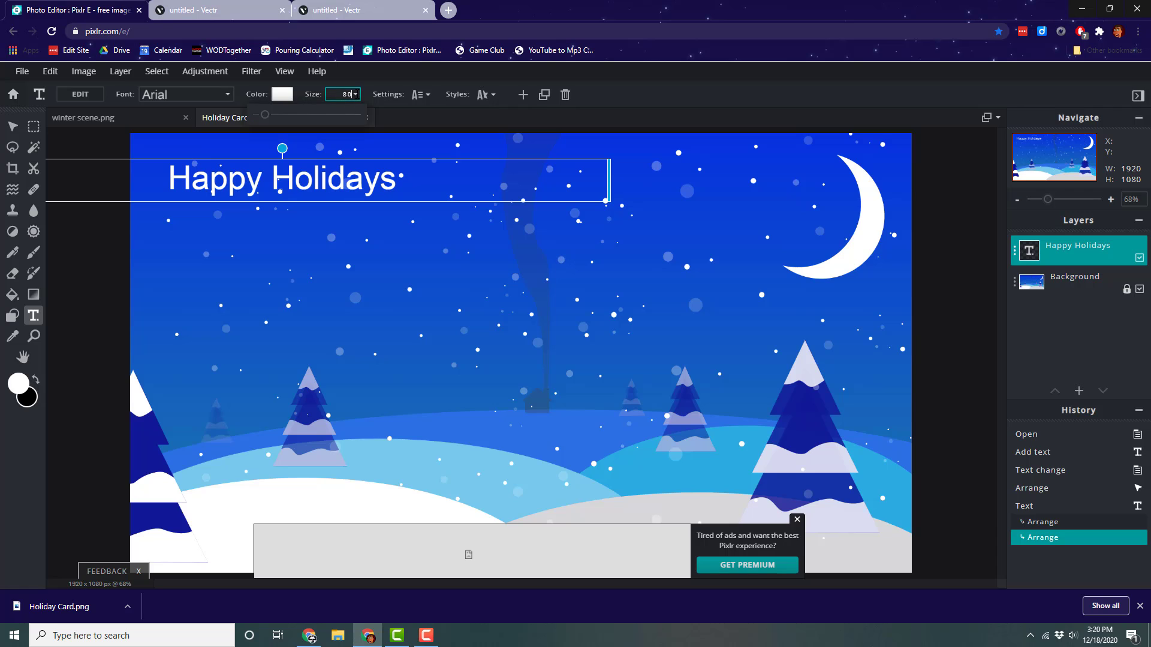
mouse_move(267, 116)
left_mouse_down()
mouse_move(287, 116)
mouse_move(271, 115)
left_mouse_up()
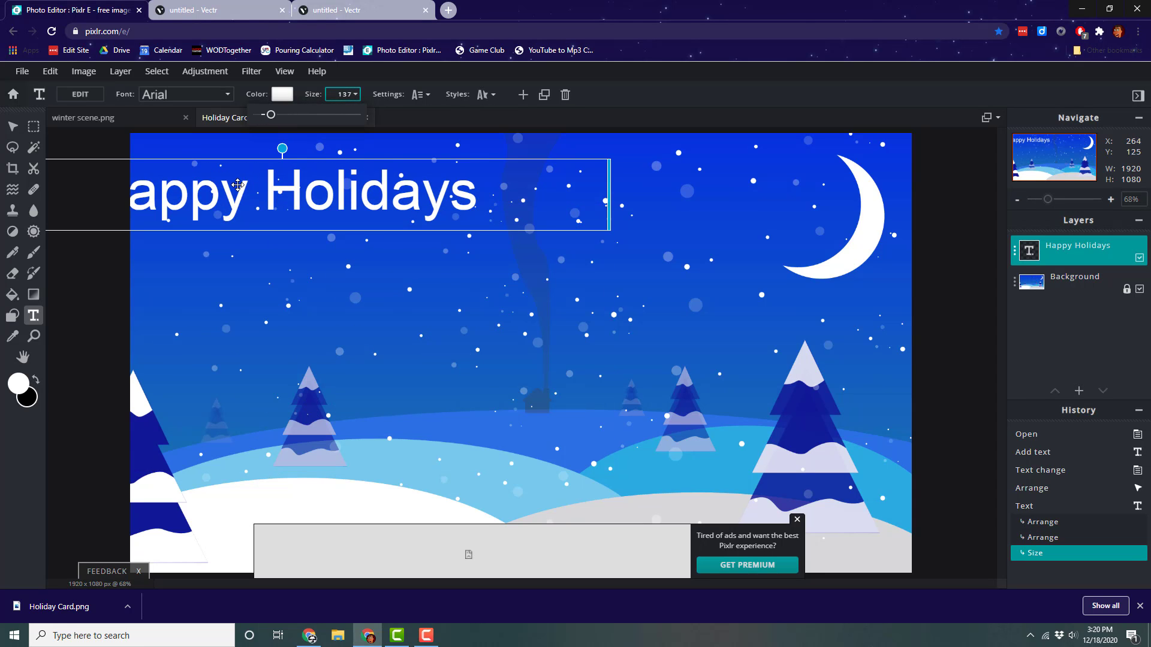
- Set the Happy Holidays text in the Badstar font and reposition it fully inside the upper left sky
left_click_drag(267, 193, 331, 188)
left_click(180, 96)
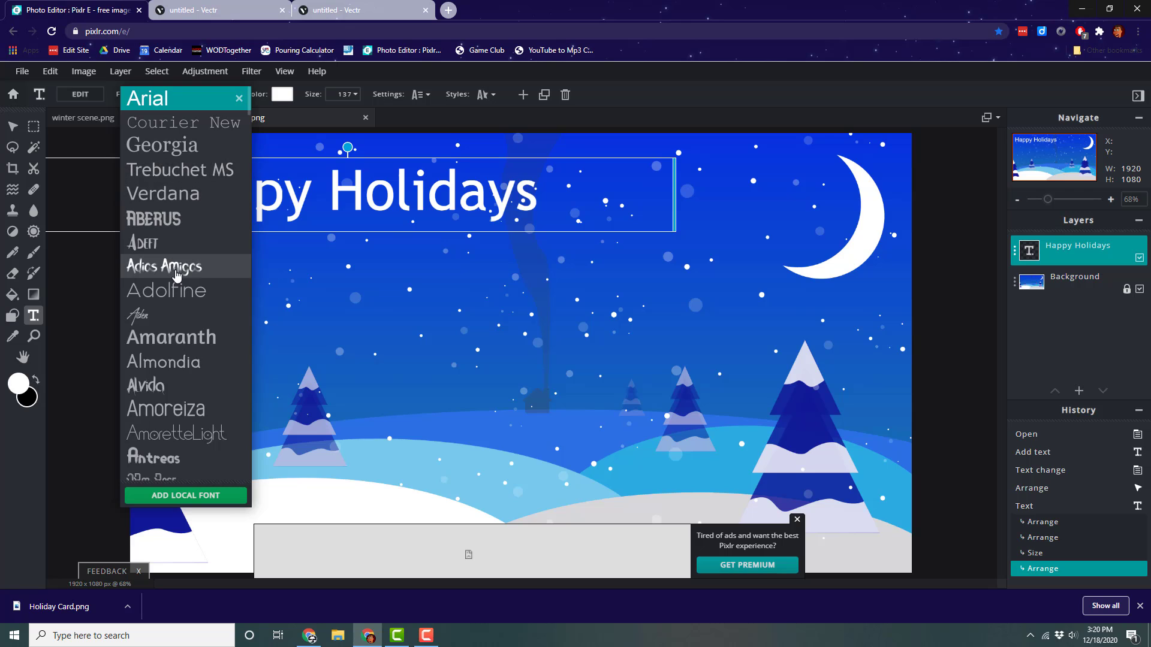
scroll(182, 288, "down", 2)
scroll(192, 330, "down", 1)
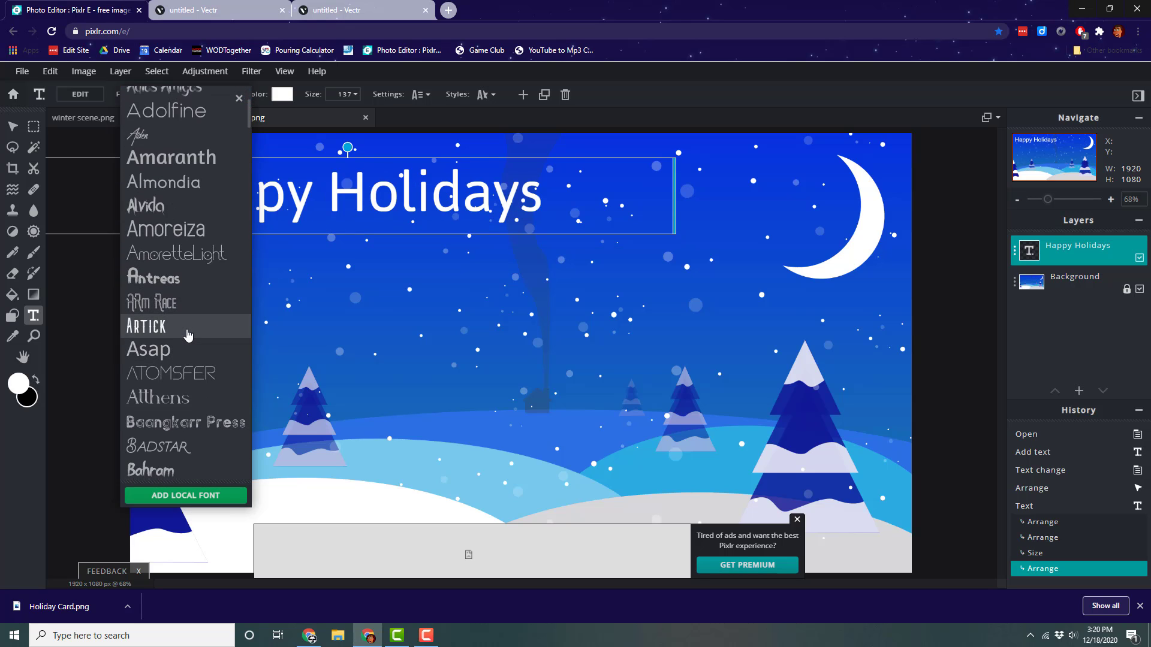
scroll(189, 334, "down", 1)
scroll(191, 336, "down", 1)
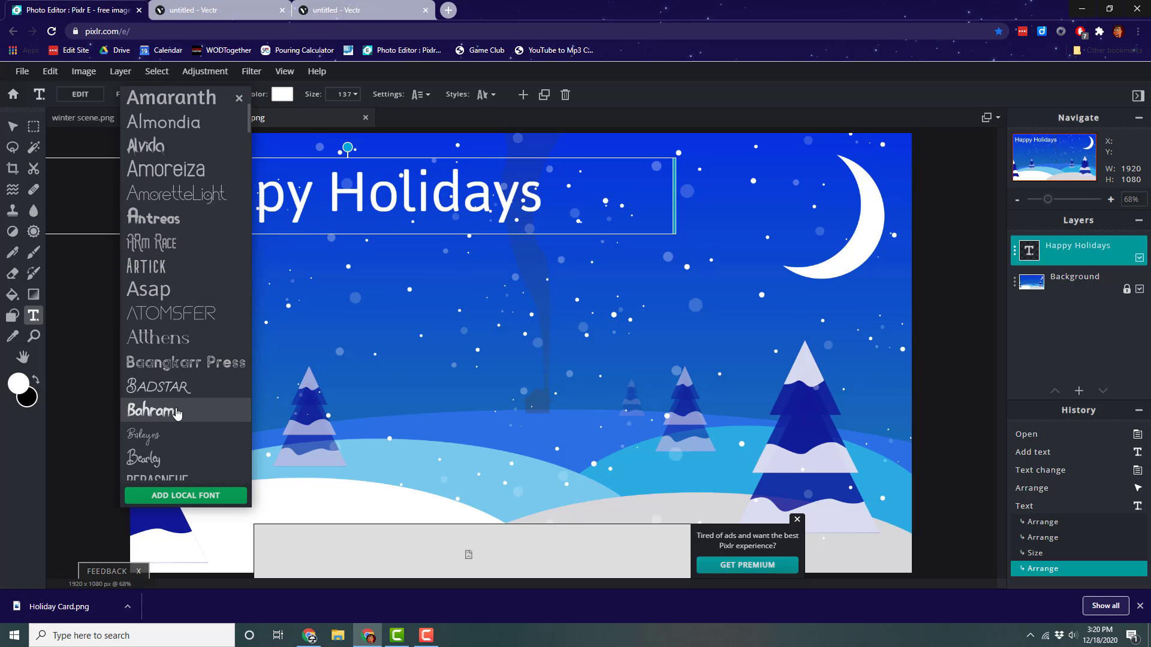
left_click(186, 390)
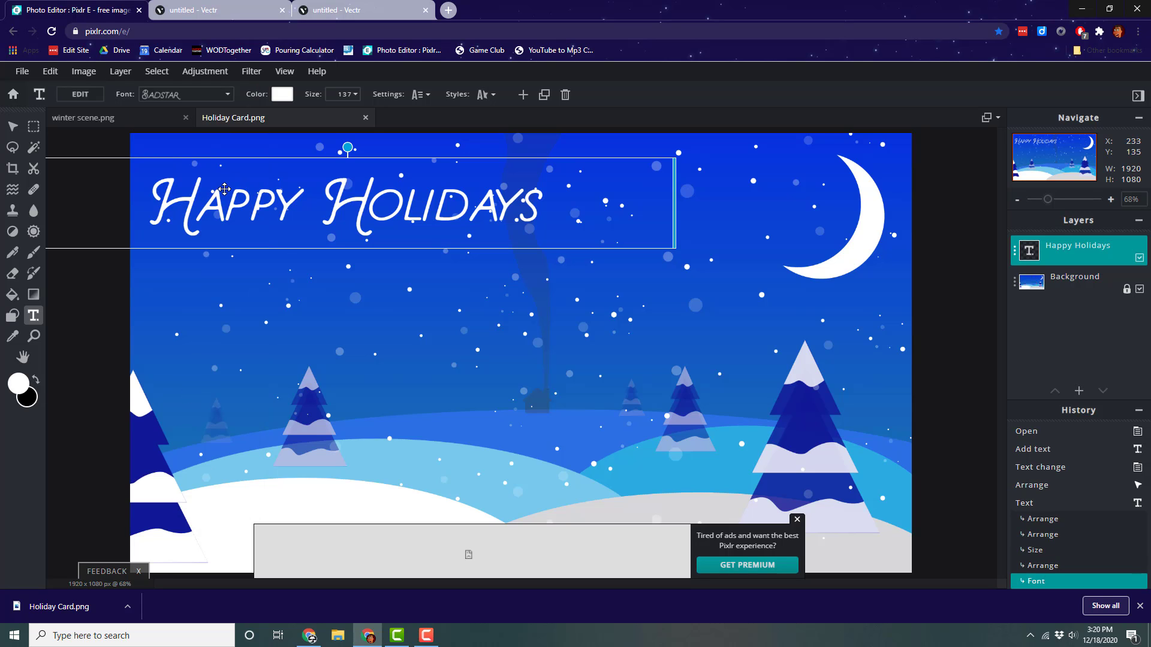
left_click_drag(244, 203, 251, 186)
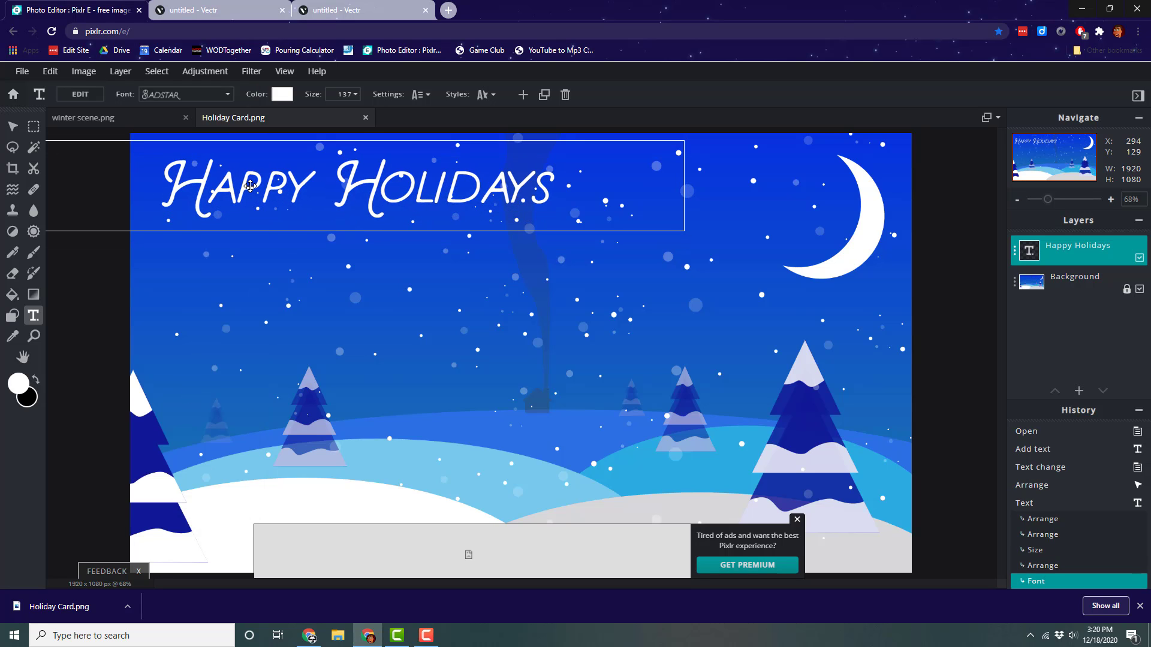
- Change the Happy Holidays text color to pure red, #FF0000
left_click(282, 95)
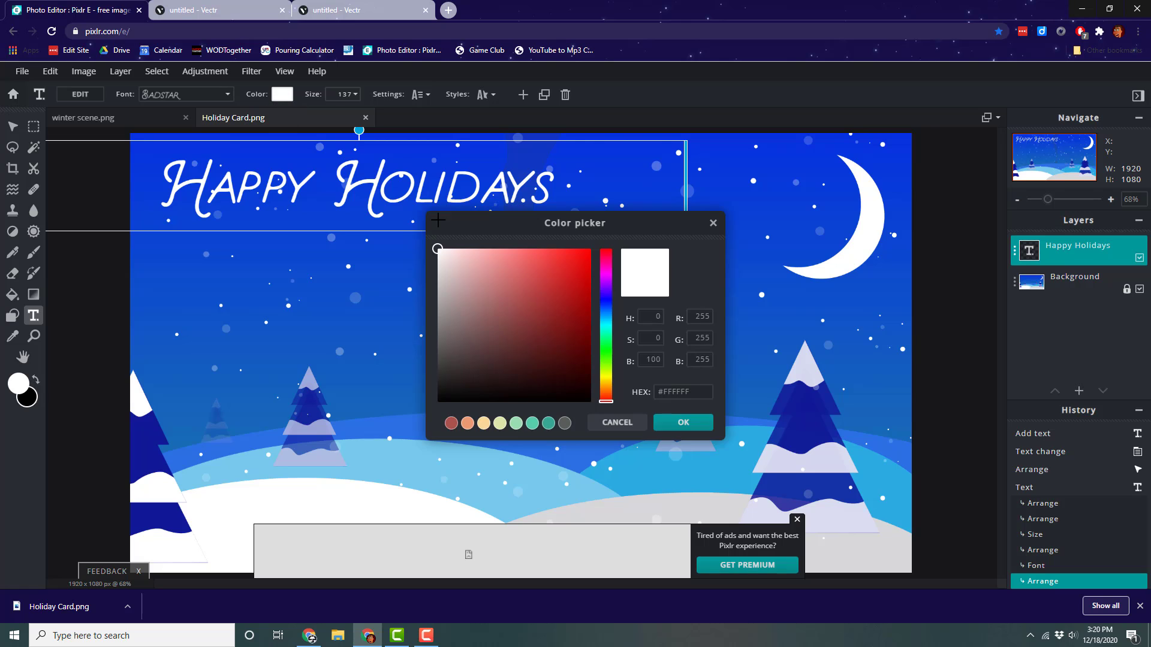
left_click_drag(528, 251, 591, 248)
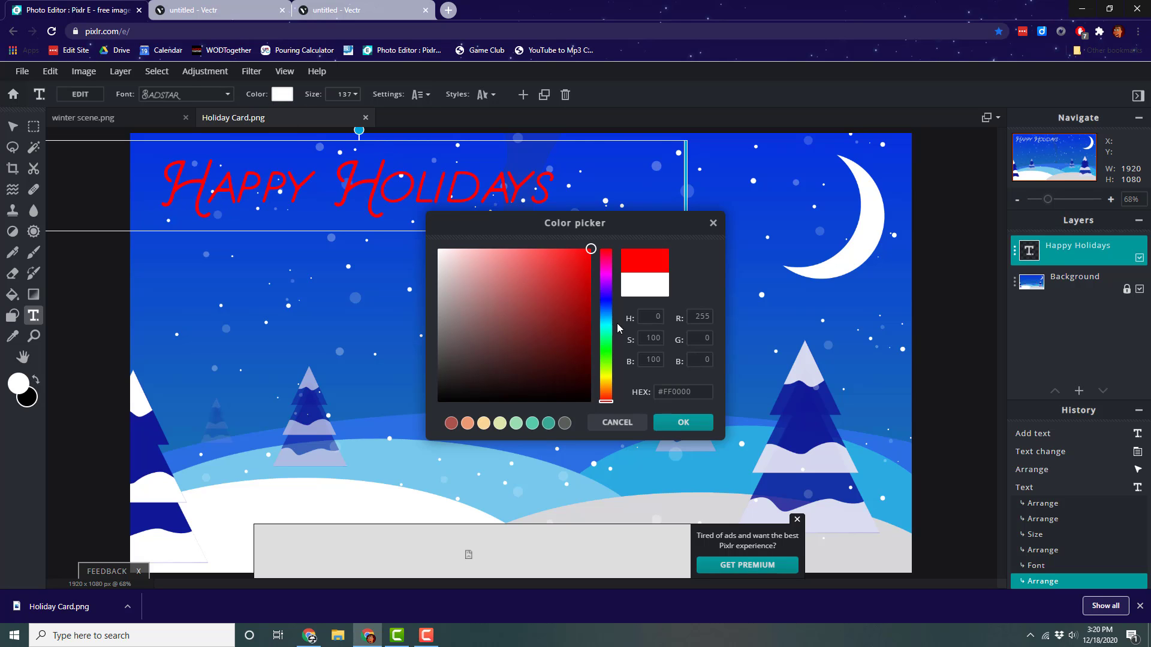
left_click(676, 423)
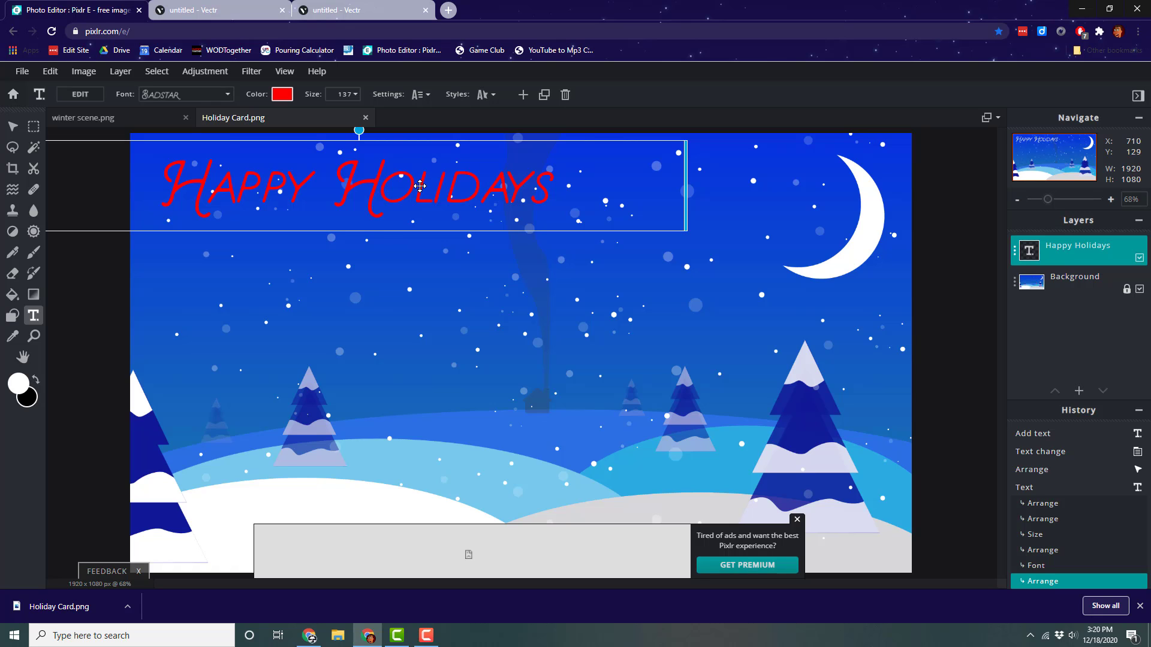
- Rasterize the Happy Holidays text layer without adding another text layer
left_click(118, 71)
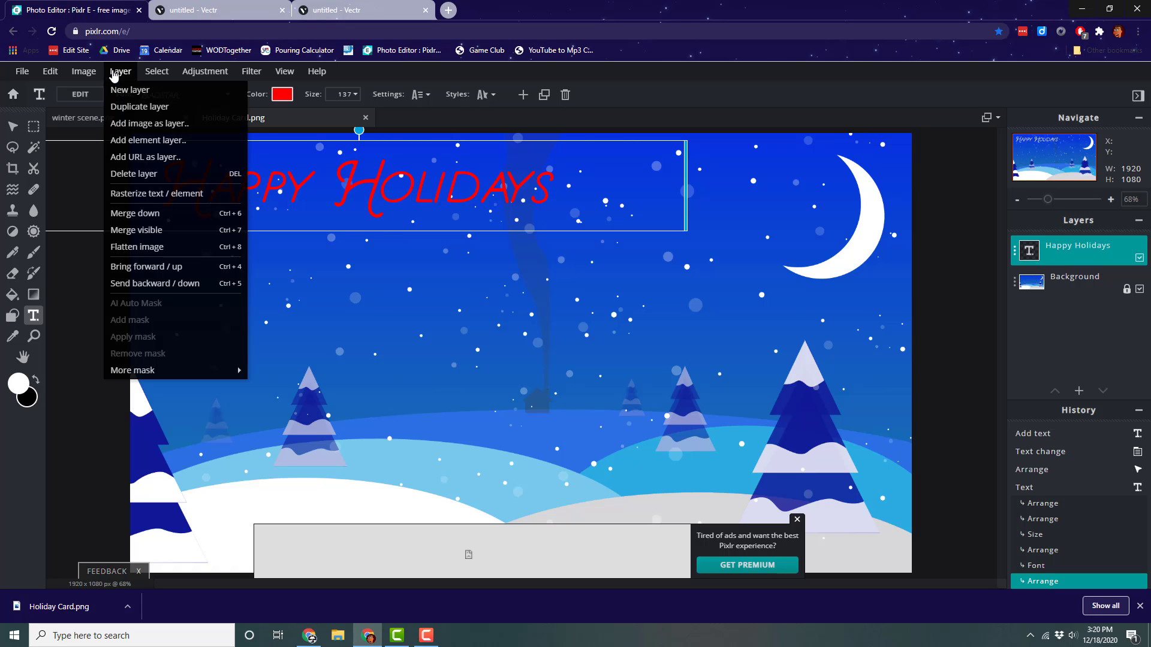
left_click(138, 195)
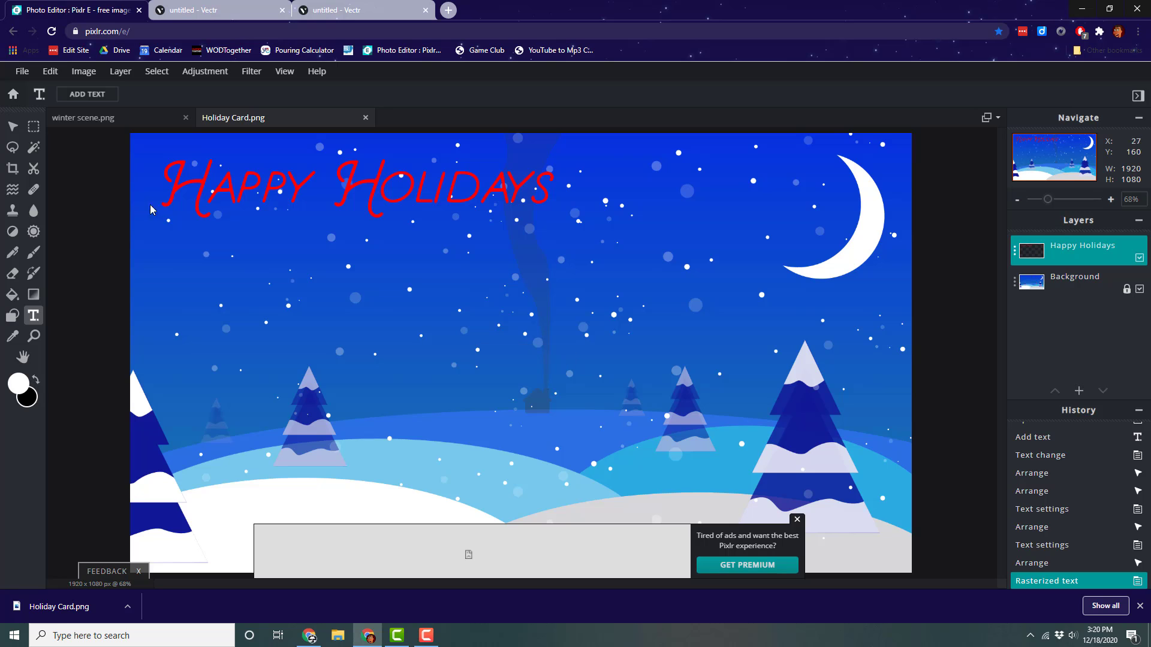
left_click(282, 191)
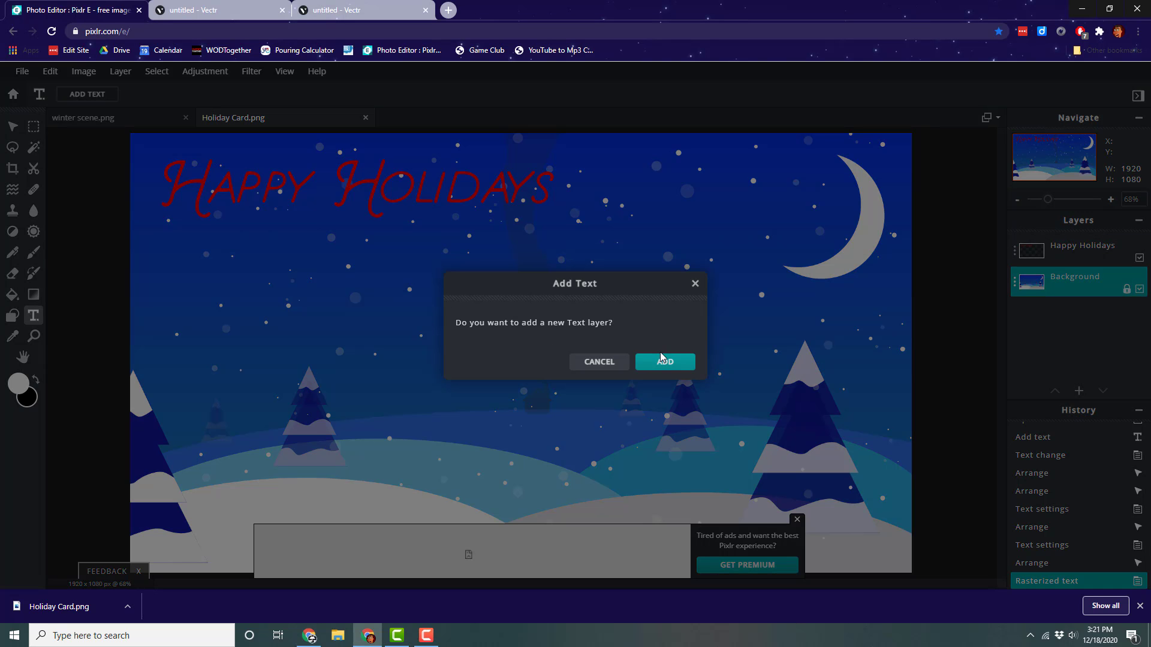
left_click(599, 362)
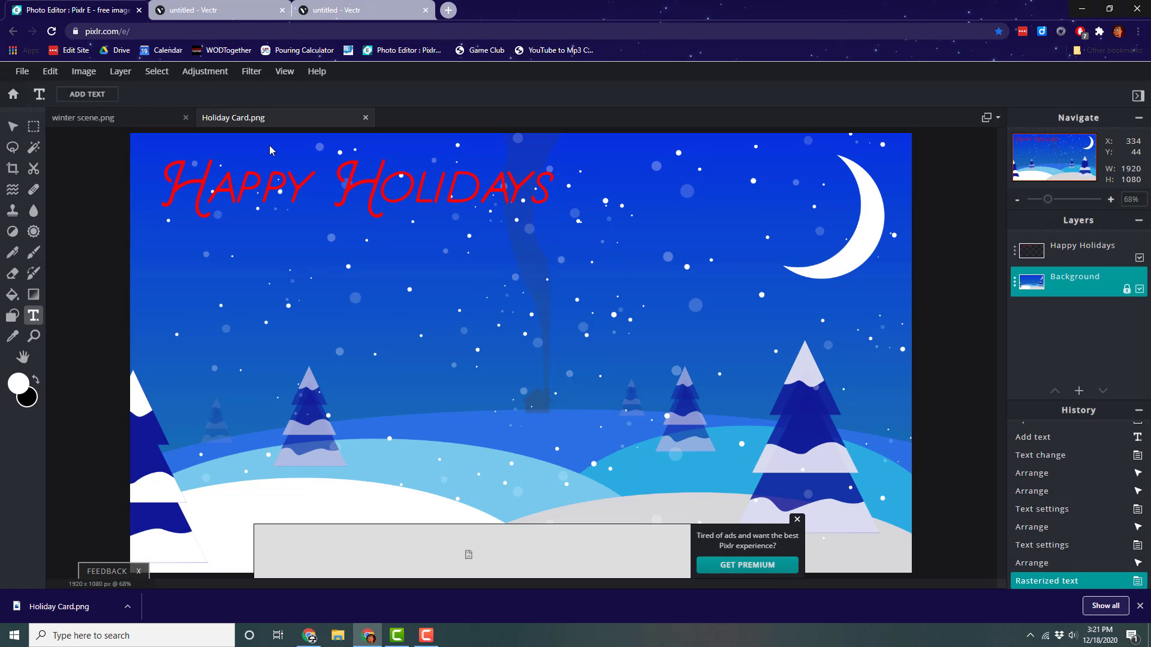
- Apply a white Outer glow to the rasterized Happy Holidays layer with size 9 px, slightly reduced feather and 100% opacity
left_click(14, 125)
left_click(192, 191)
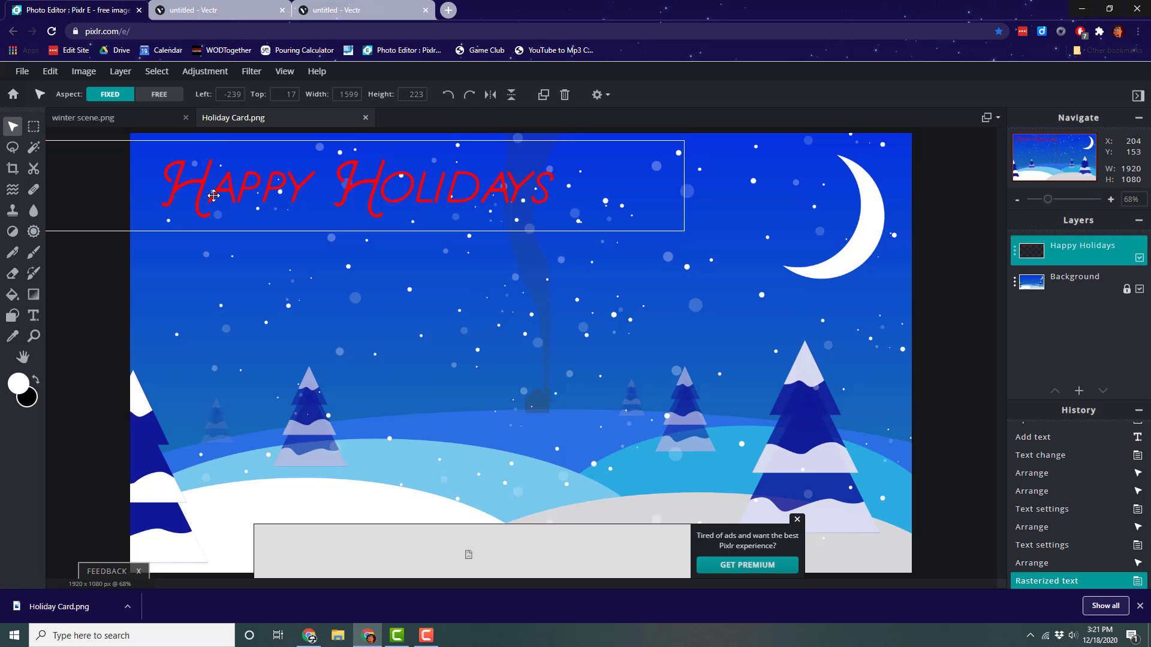
left_click(251, 71)
left_click(288, 216)
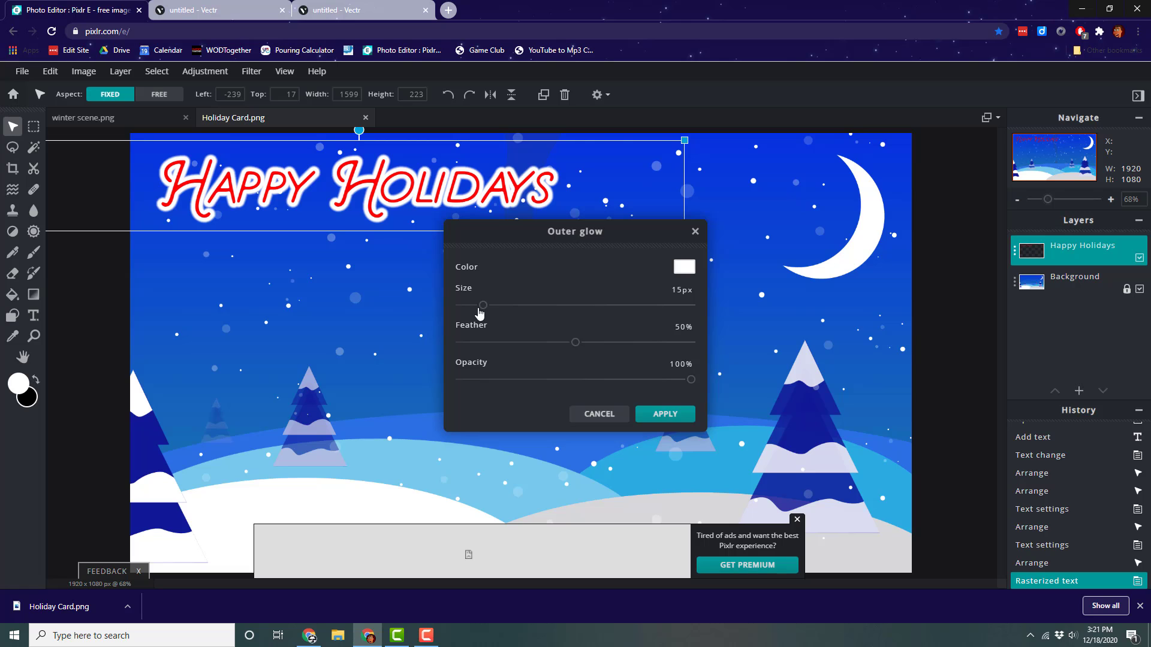
left_click_drag(480, 309, 475, 306)
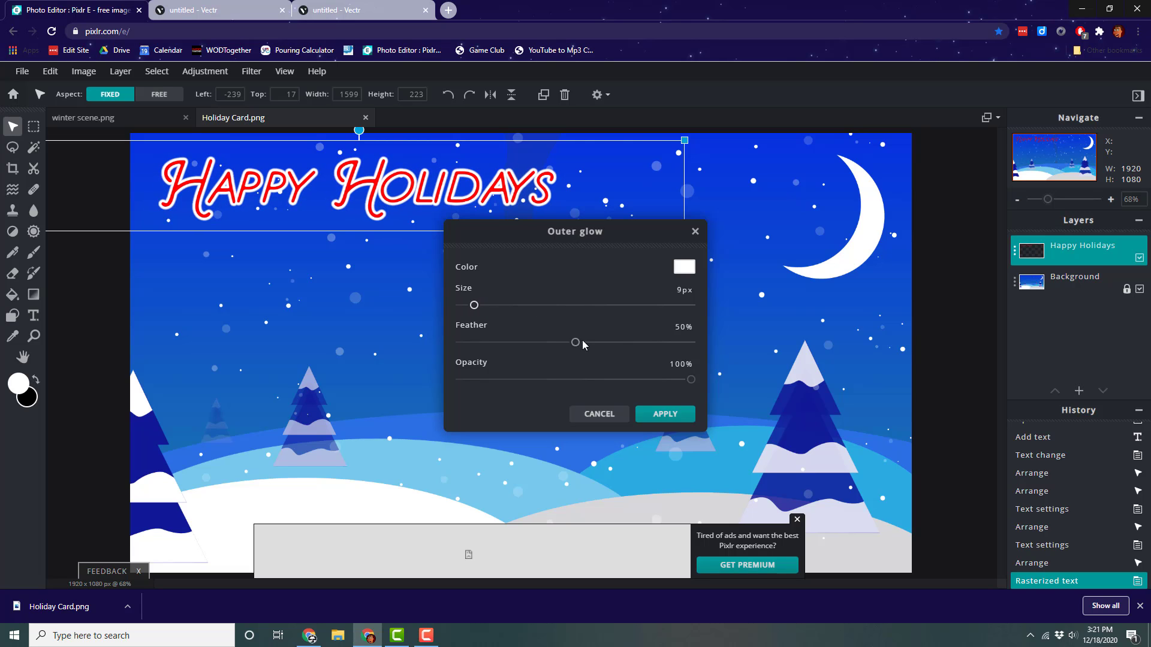
mouse_move(582, 344)
left_mouse_down()
mouse_move(604, 338)
mouse_move(570, 342)
left_mouse_up()
left_click(665, 413)
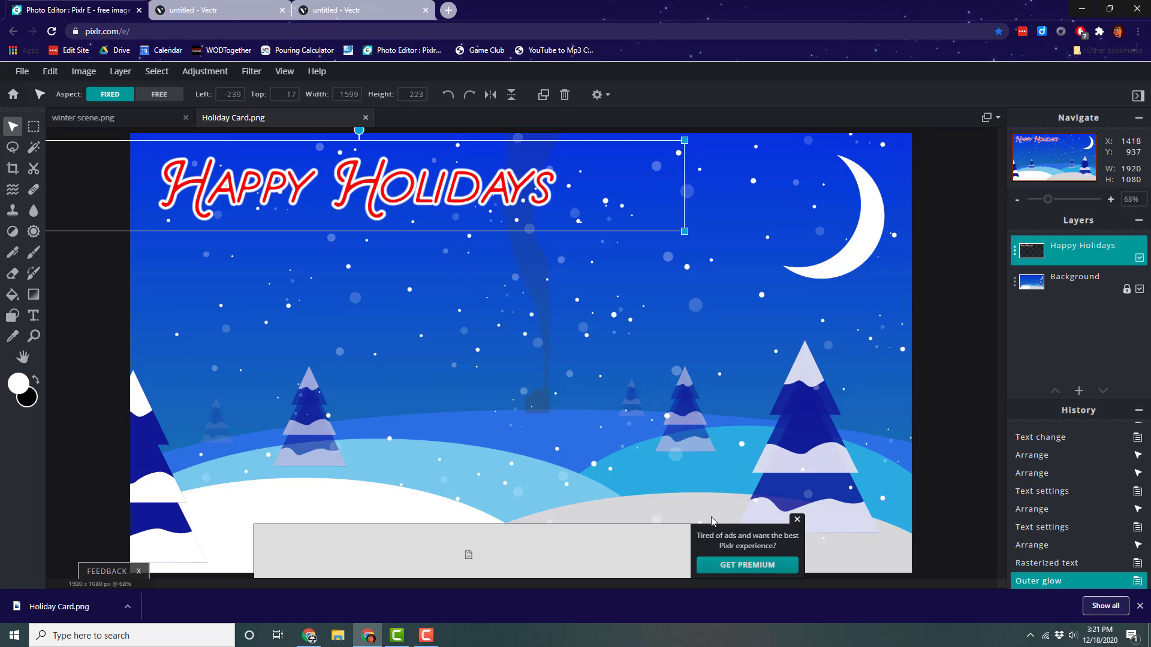
scroll(633, 486, "down", 2)
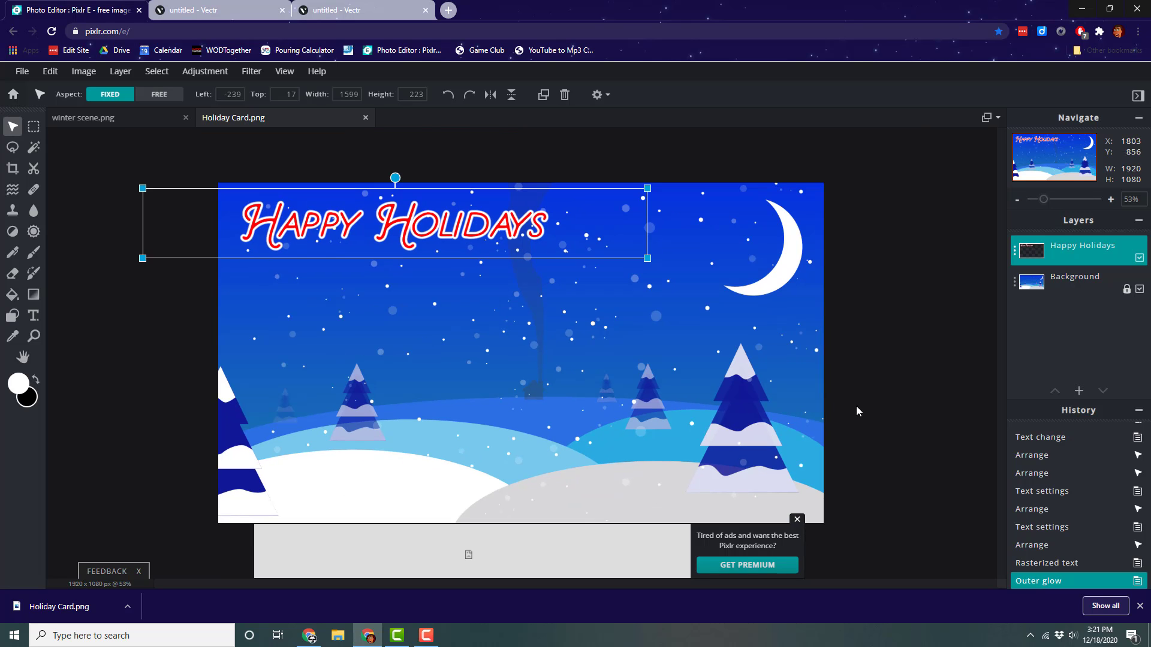
left_click(889, 323)
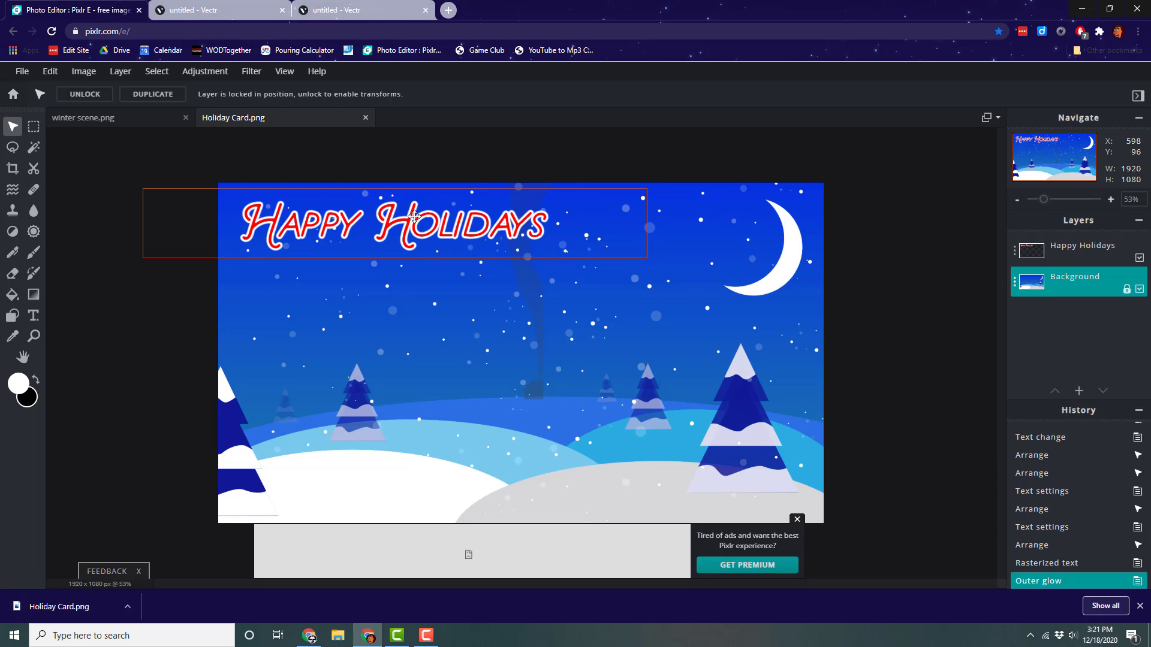
- Save the card as a high-quality 1920 × 1080 JPG named Holiday Card_finished in the Downloads folder
left_click(23, 71)
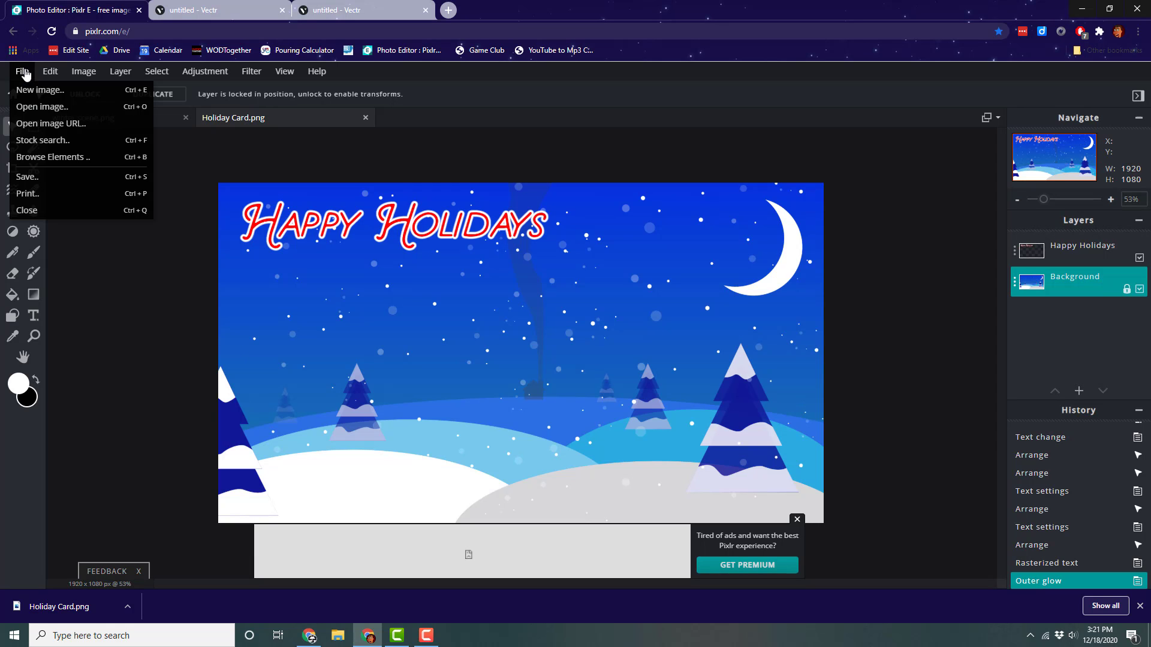
left_click(59, 178)
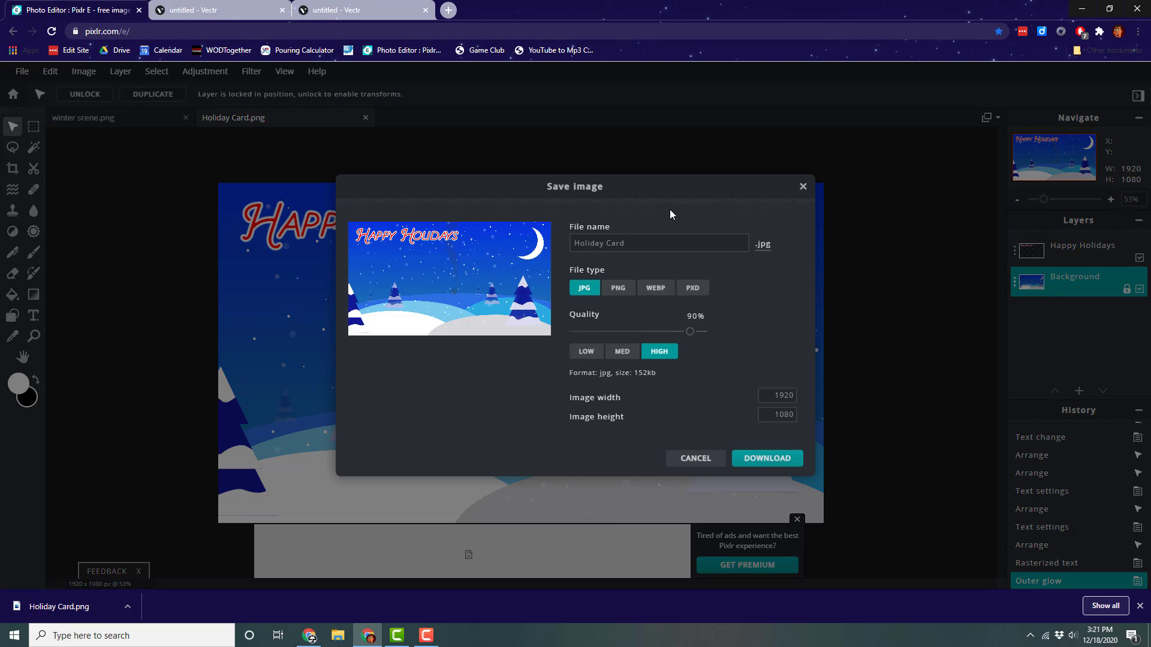
left_click(659, 236)
left_click(759, 459)
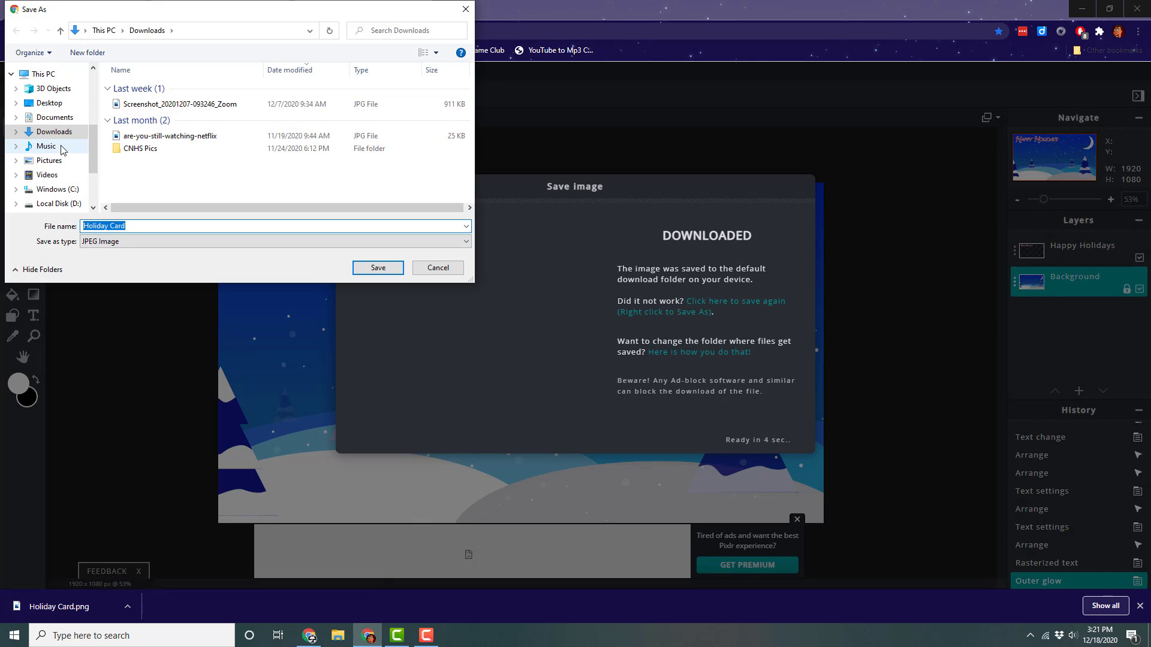
key("End")
type("_finished")
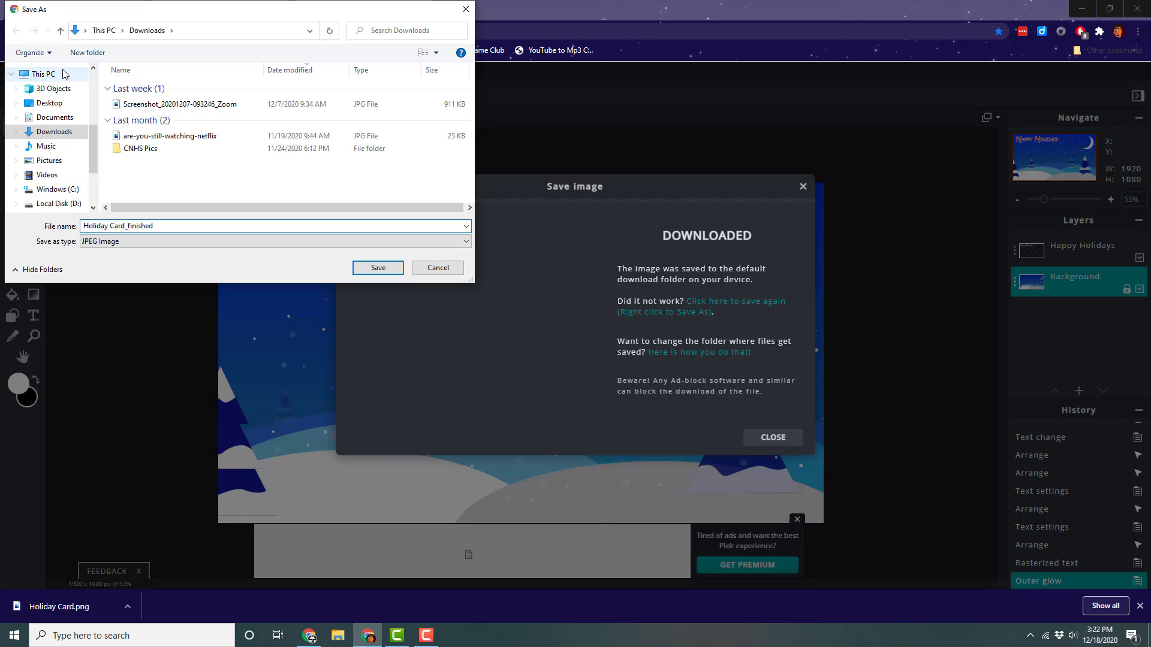
left_click(387, 268)
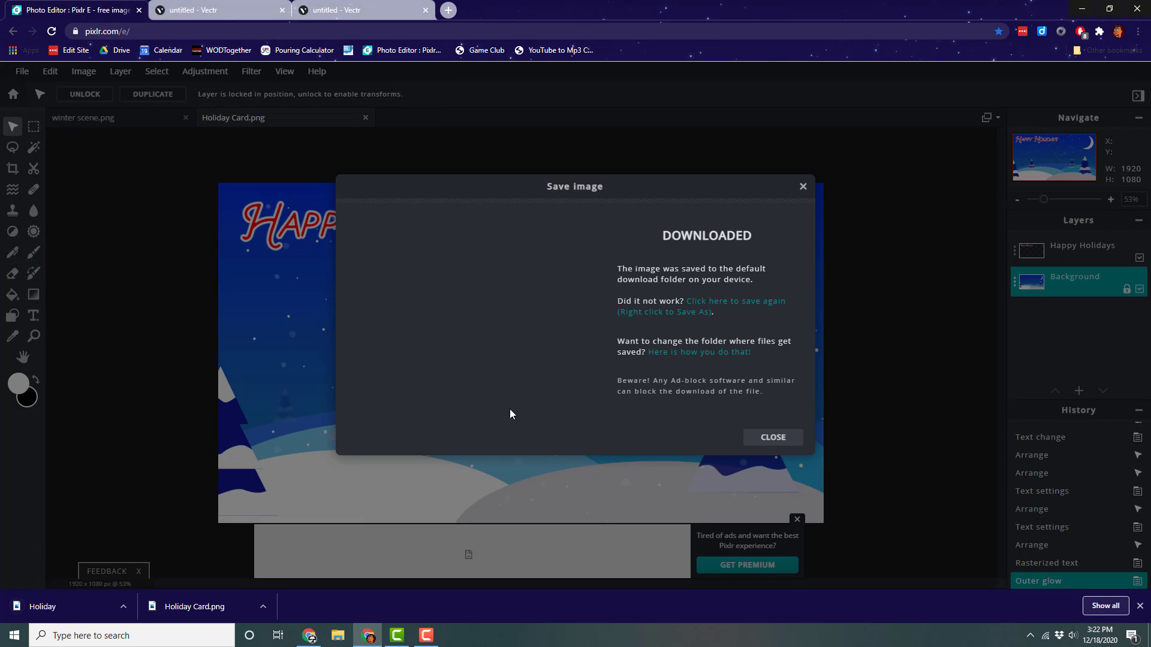
left_click(774, 437)
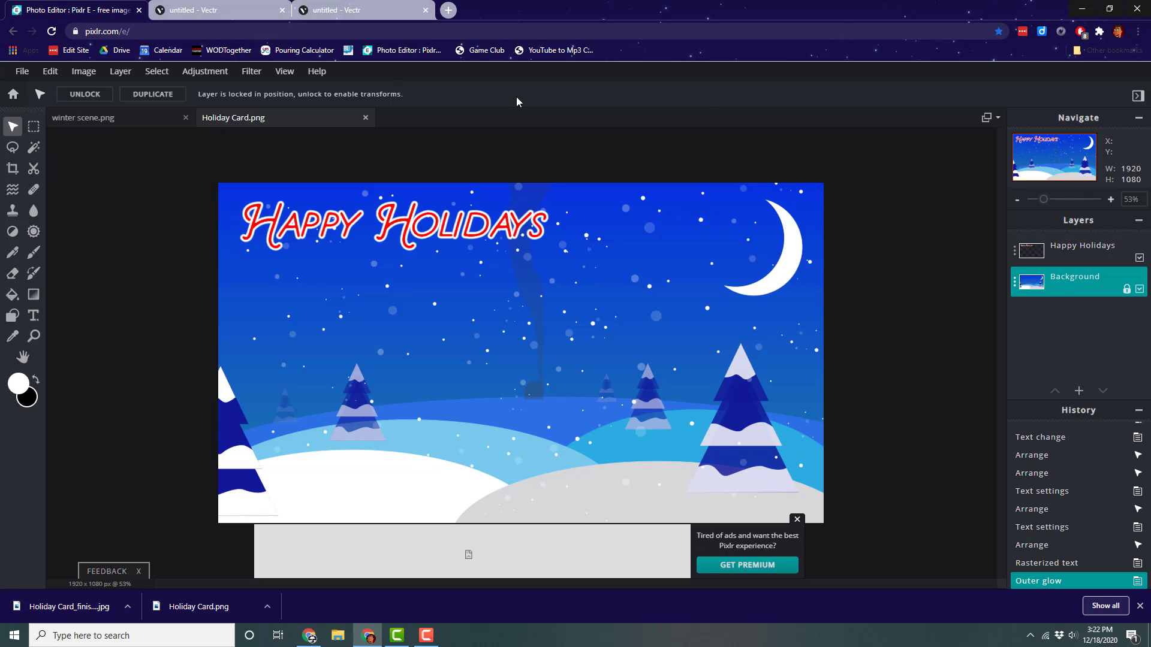